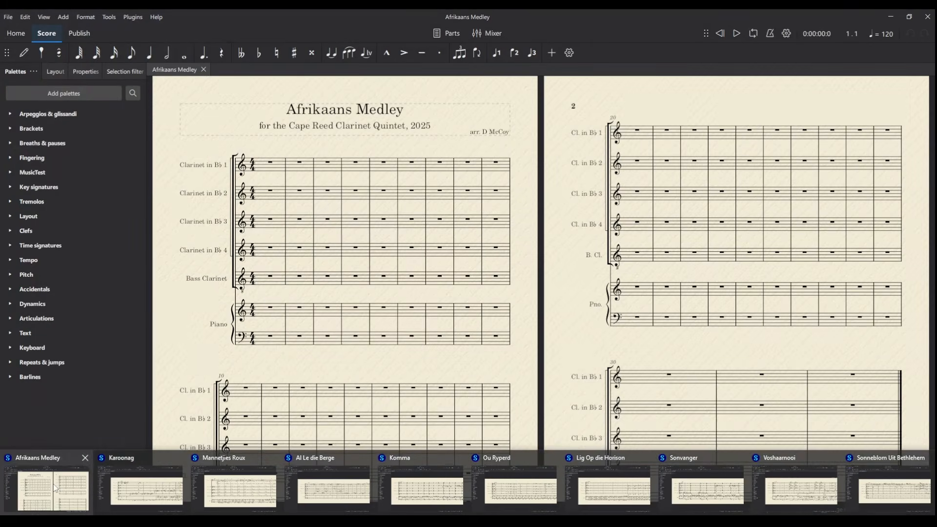
Switch to the Al Le die Berge score and copy its entire music across all instruments.
{"action": "left_click", "coordinate": [54, 488]}
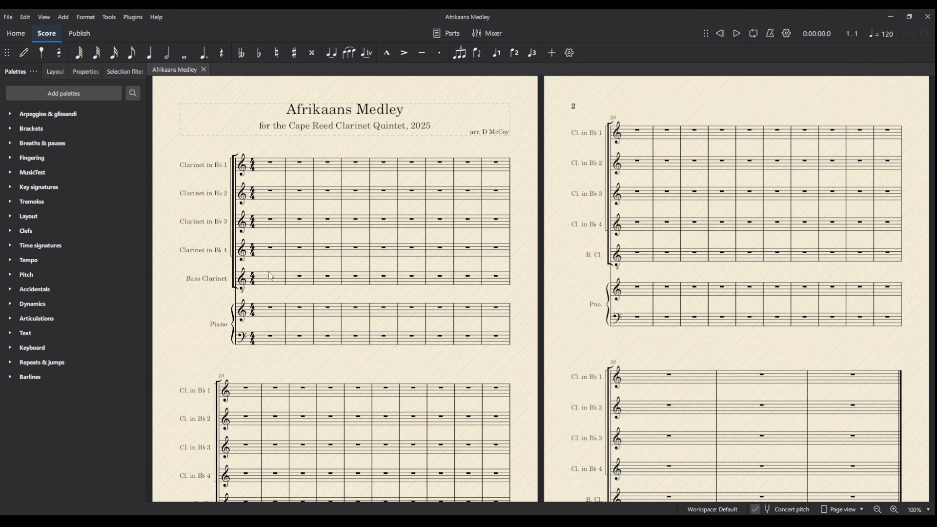
{"action": "mouse_move", "coordinate": [272, 520]}
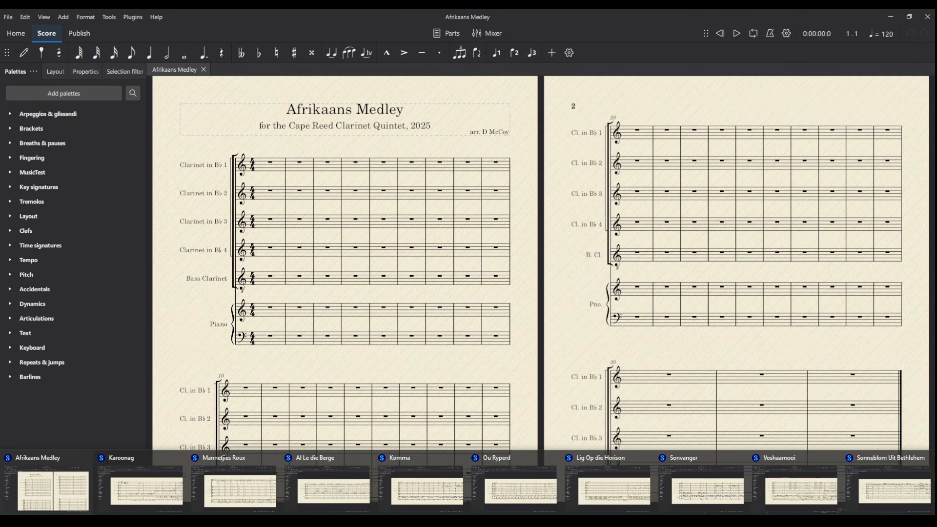
{"action": "left_click", "coordinate": [329, 485]}
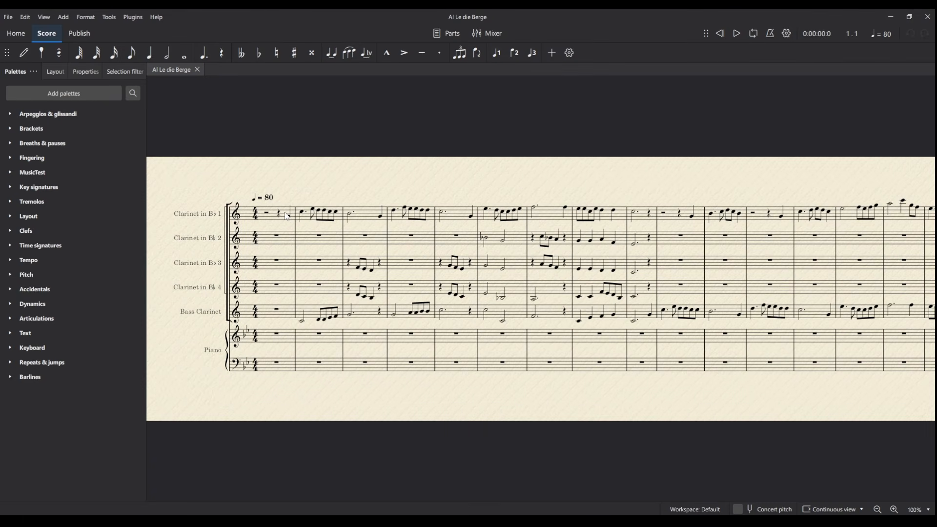
{"action": "left_click", "coordinate": [287, 217]}
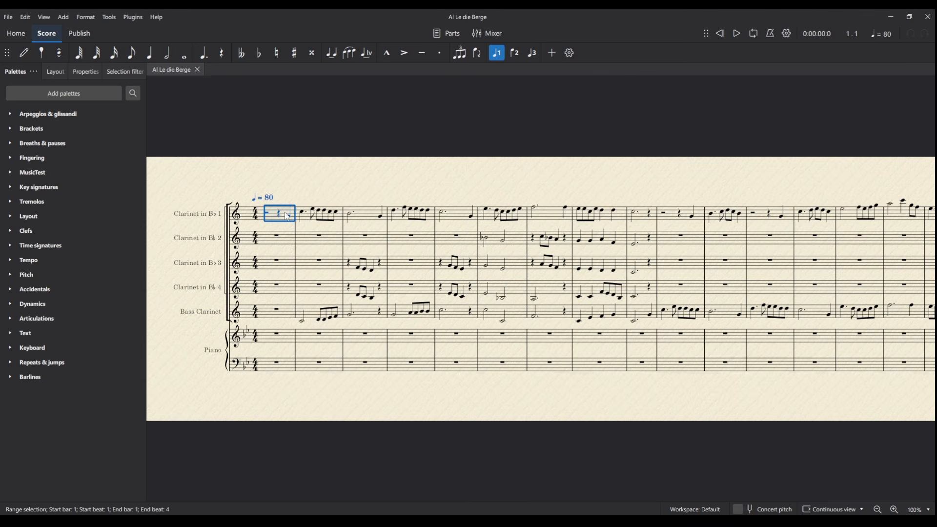
{"action": "key", "text": "ctrl+shift+End"}
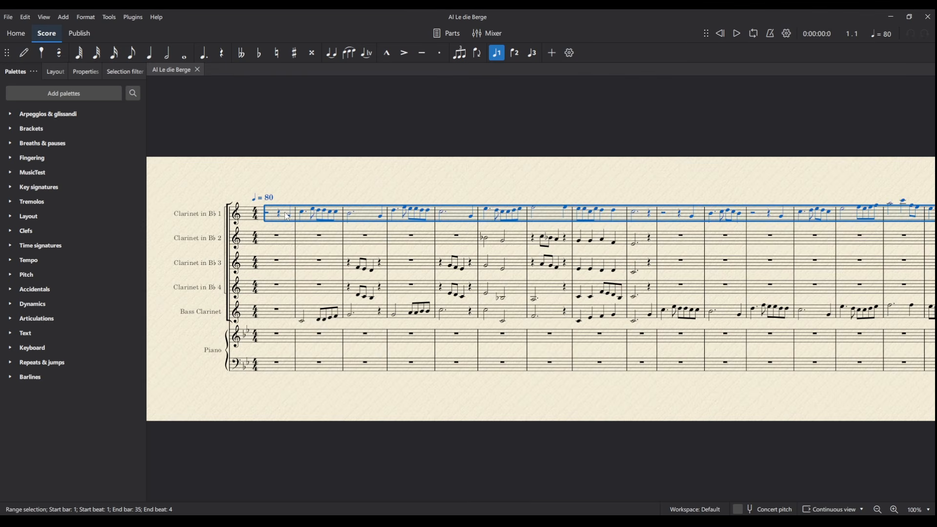
{"action": "key", "text": "ctrl+a"}
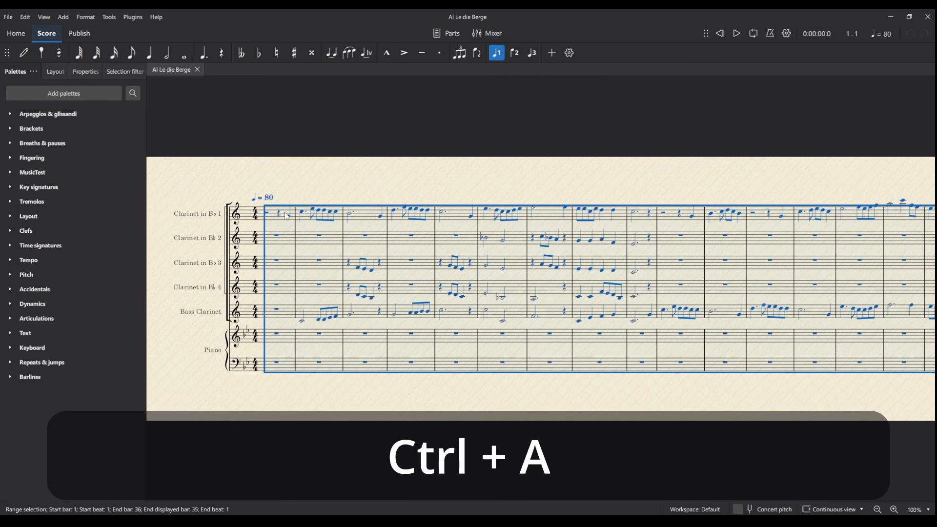
{"action": "mouse_move", "coordinate": [272, 521]}
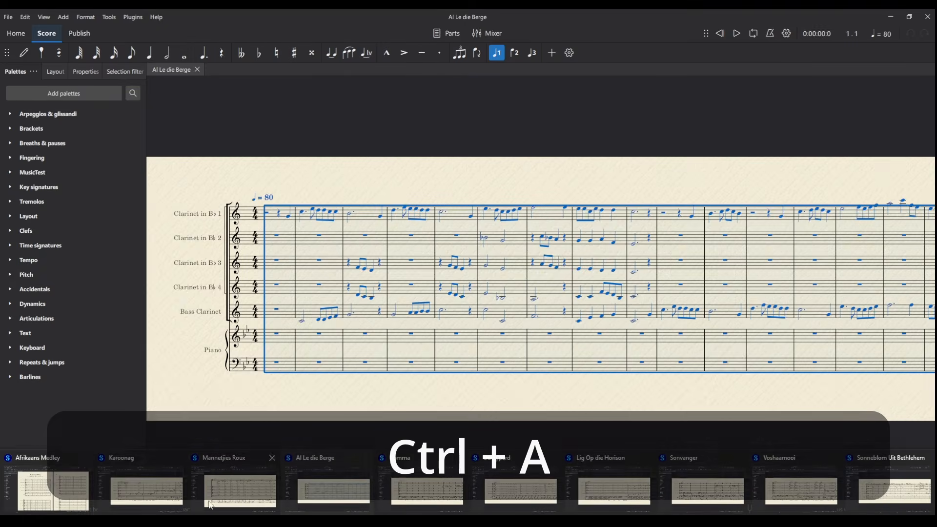
Paste the copied music into the Afrikaans Medley, starting at bar 1 of Clarinet in B♭ 1.
{"action": "left_click", "coordinate": [51, 485]}
{"action": "left_click", "coordinate": [266, 166]}
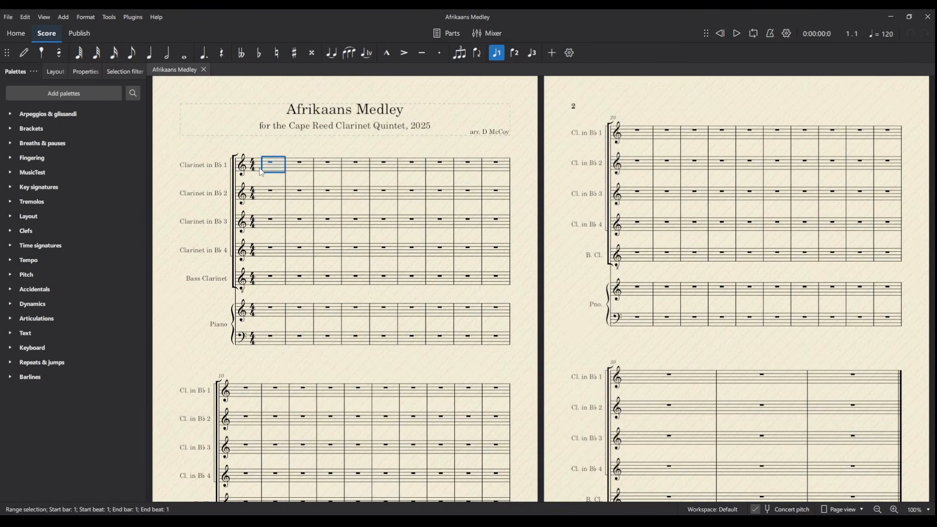
{"action": "key", "text": "ctrl+v"}
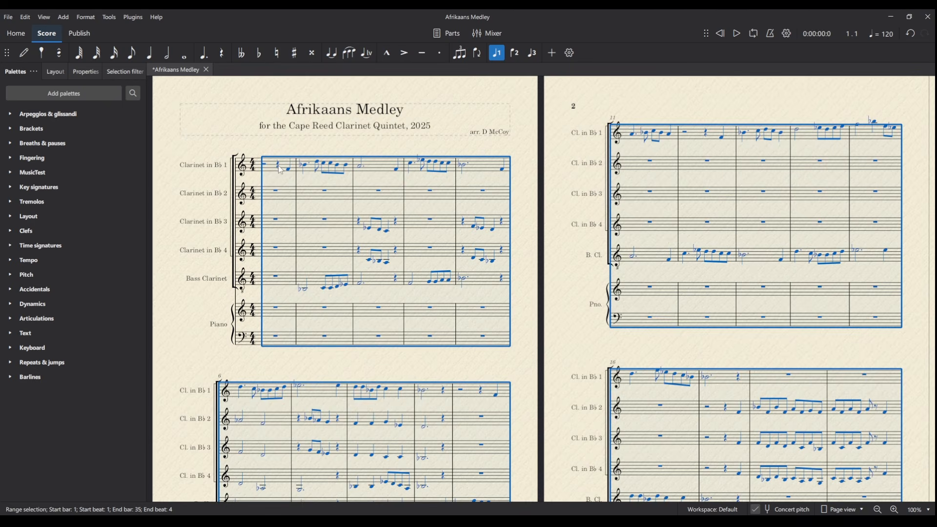
{"action": "key", "text": "Escape"}
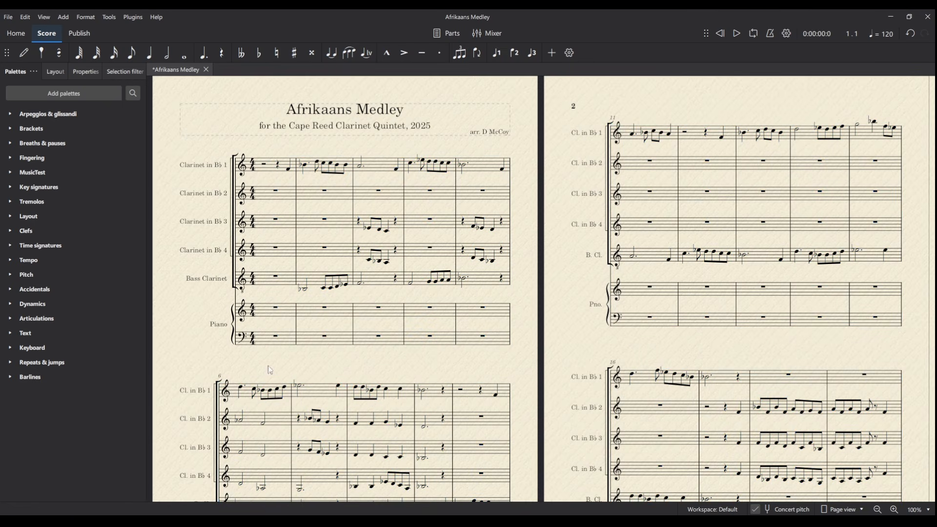
Look at the changing time signatures in the Komma score, and read the Time Signature Copy Paste plugin page in Chrome.
{"action": "mouse_move", "coordinate": [468, 525]}
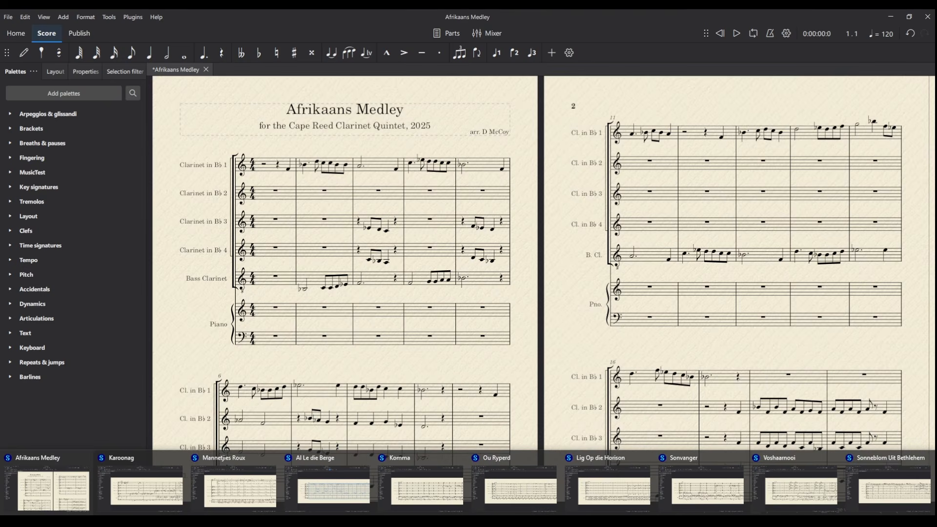
{"action": "left_click", "coordinate": [420, 488]}
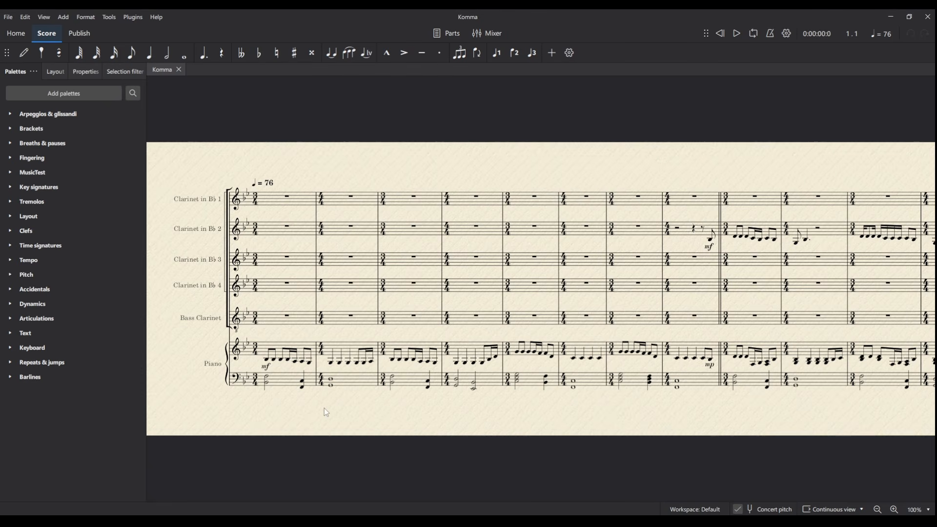
{"action": "mouse_move", "coordinate": [83, 525]}
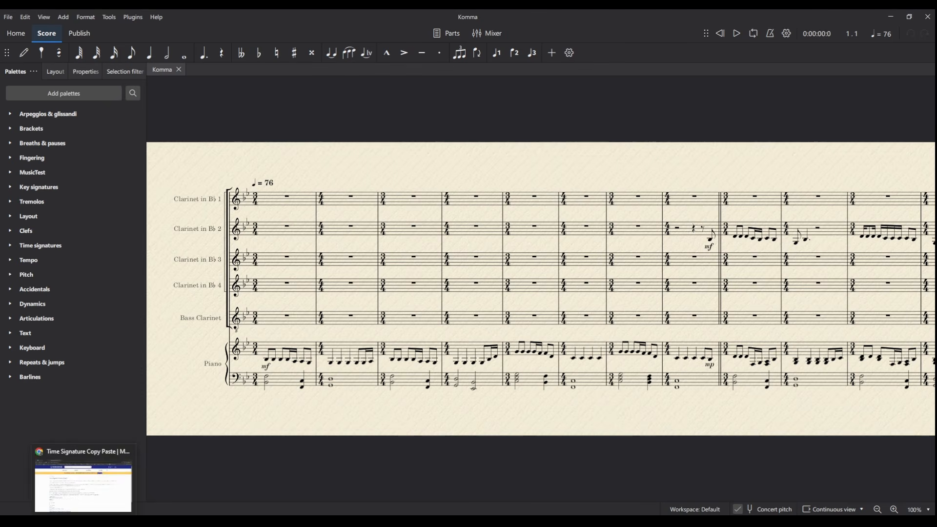
{"action": "left_click", "coordinate": [82, 488]}
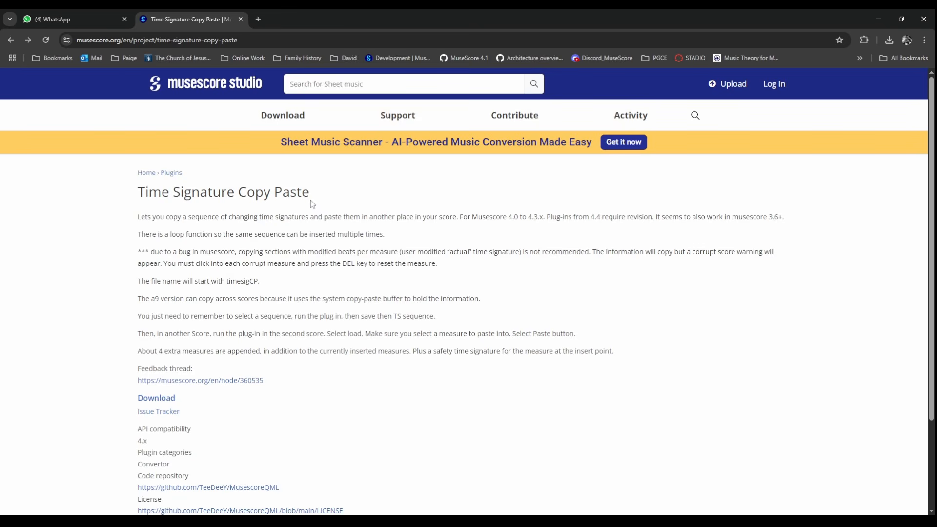
{"action": "scroll", "coordinate": [300, 235], "scroll_direction": "down", "scroll_amount": 2}
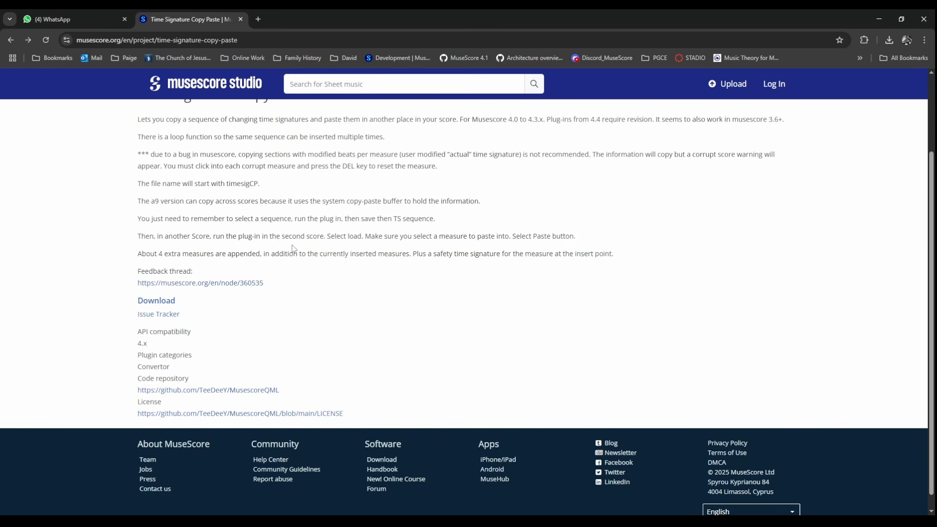
{"action": "scroll", "coordinate": [293, 249], "scroll_direction": "up", "scroll_amount": 1}
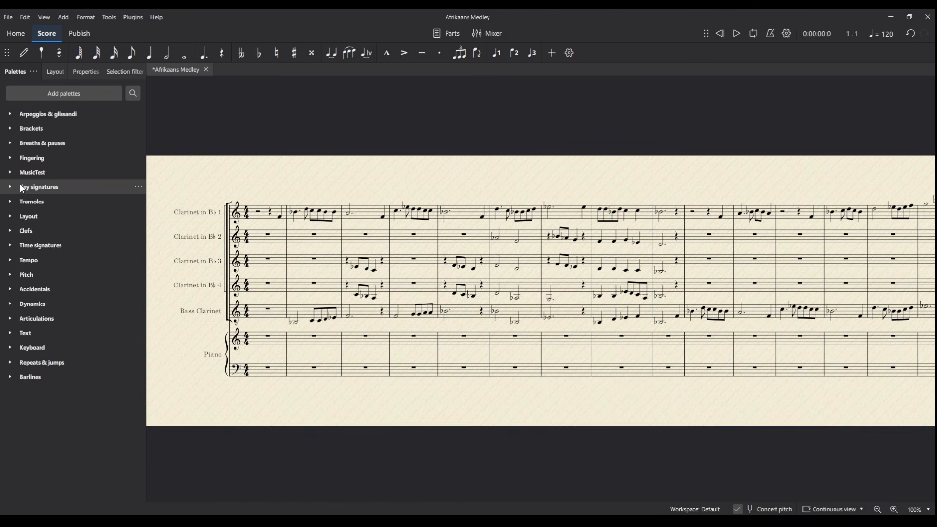
Add a two-flat key signature at the start of the Afrikaans Medley in MuseScore.
{"action": "left_click", "coordinate": [22, 189]}
{"action": "left_click", "coordinate": [35, 343]}
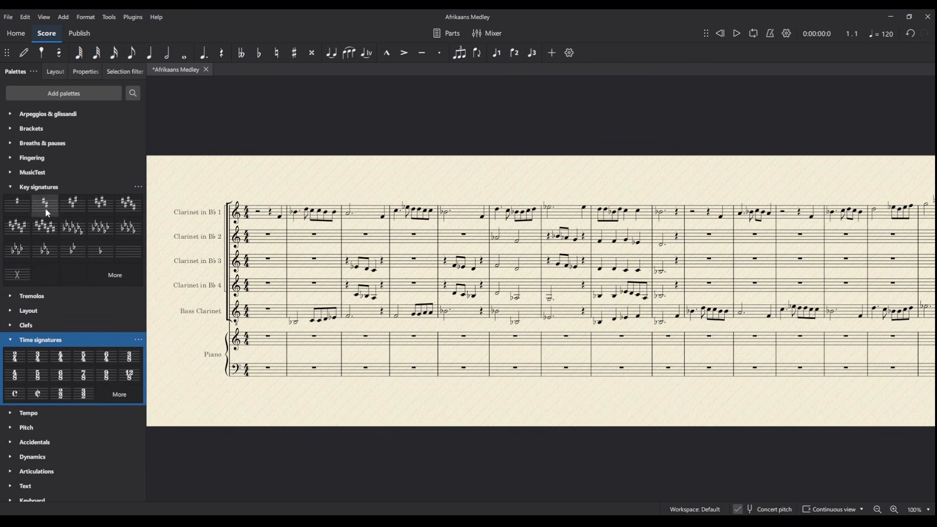
{"action": "left_click_drag", "start_coordinate": [134, 254], "coordinate": [263, 215]}
Append one empty bar at the end of the Afrikaans Medley.
{"action": "key", "text": "ctrl+End"}
{"action": "left_click", "coordinate": [483, 217]}
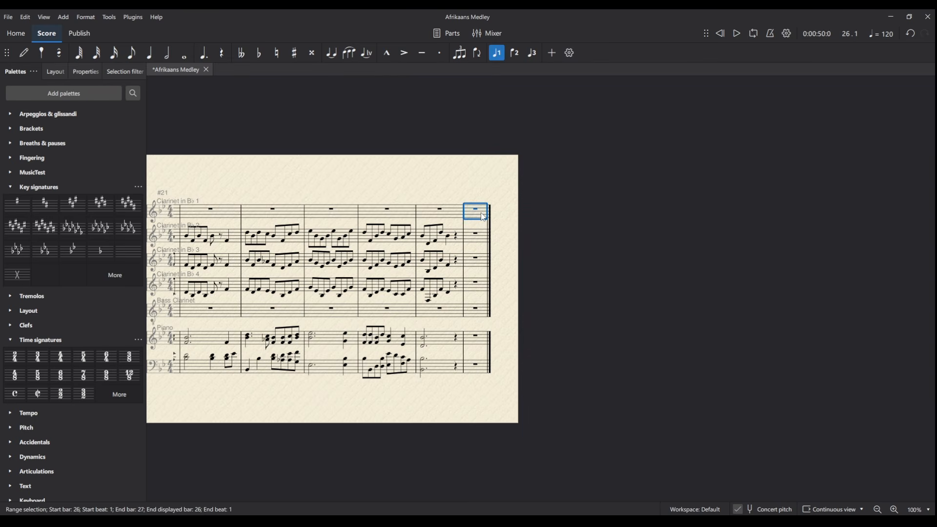
{"action": "key", "text": "ctrl+b"}
{"action": "key", "text": "Escape"}
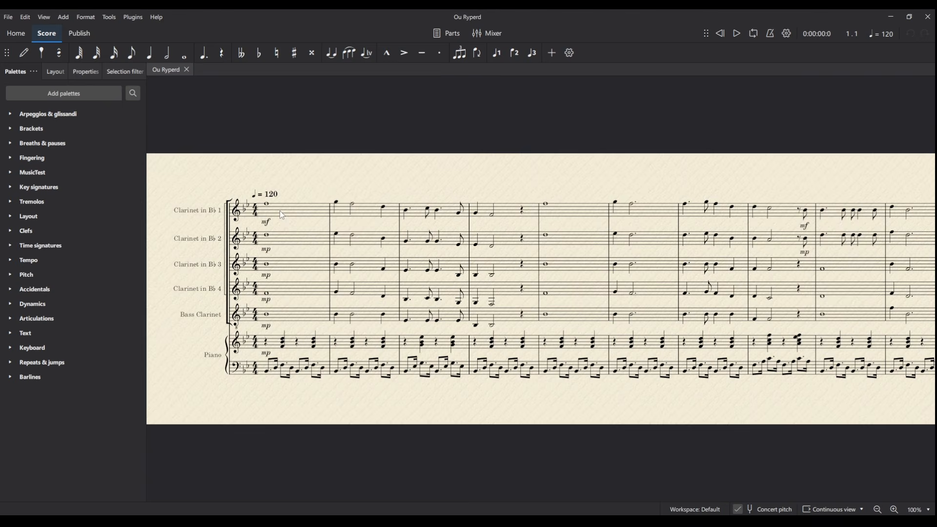
Copy the entire Ou Ryperd score and paste it into the Afrikaans Medley, starting at bar 27 of Clarinet in B♭ 1.
{"action": "key", "text": "ctrl+a"}
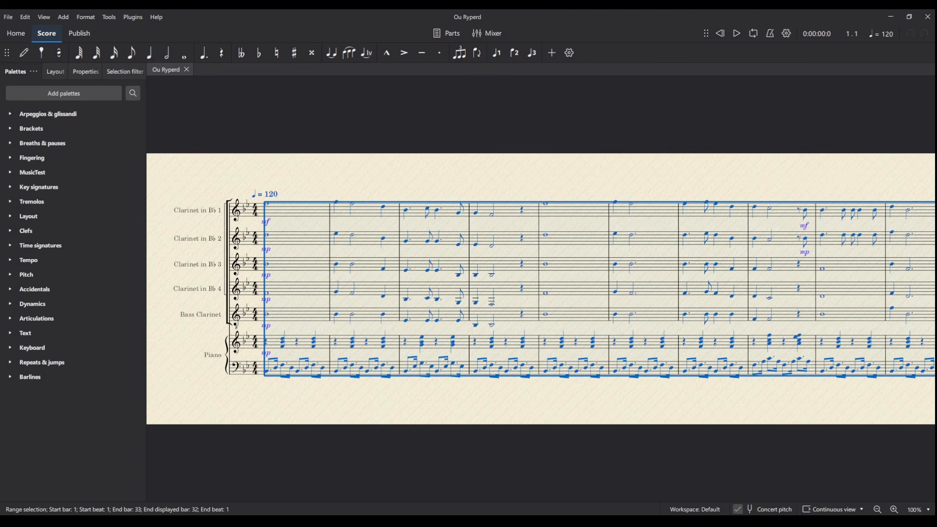
{"action": "left_click", "coordinate": [46, 480]}
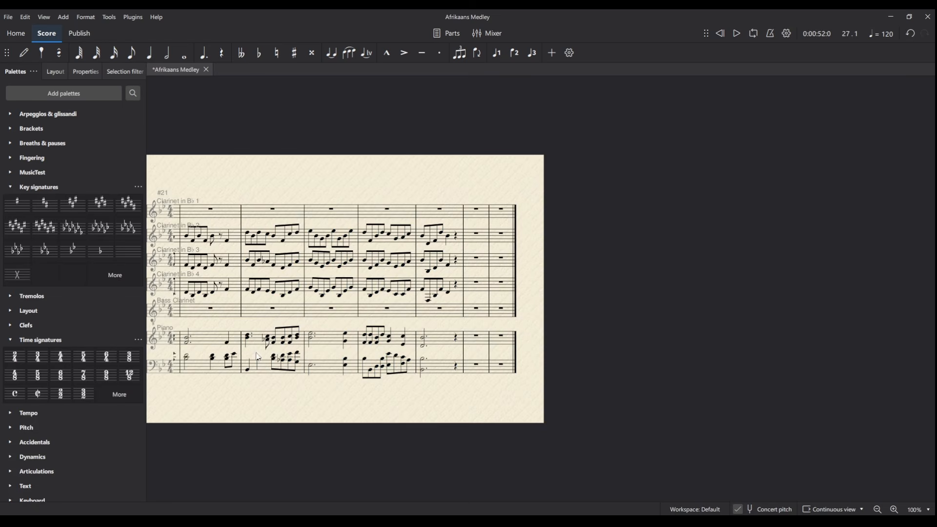
{"action": "left_click", "coordinate": [499, 216]}
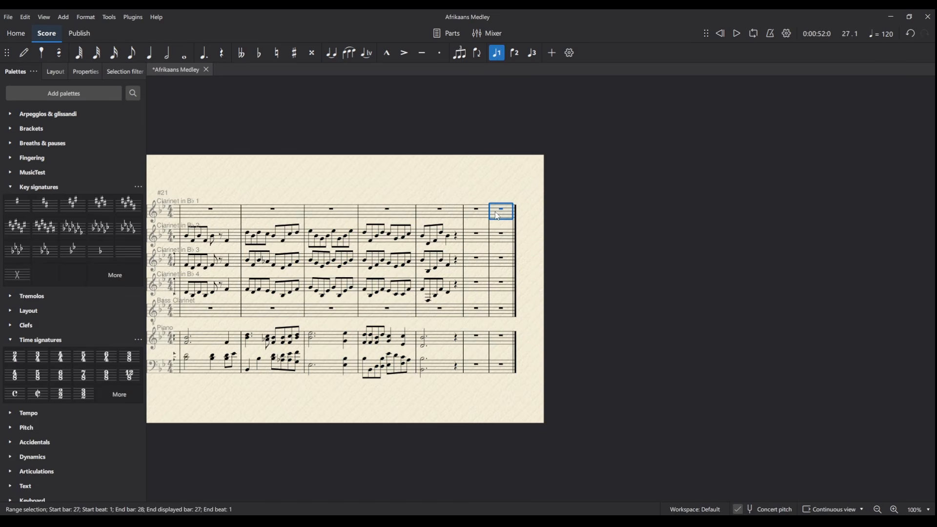
{"action": "key", "text": "ctrl+shift+End"}
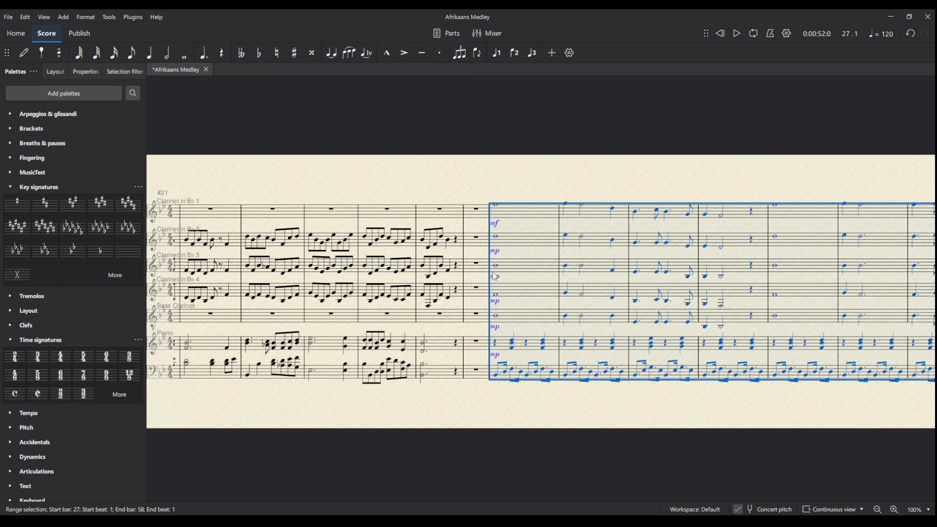
Try to add a crotchet = 80 tempo mark at the barline before bar 27.
{"action": "left_click", "coordinate": [491, 213]}
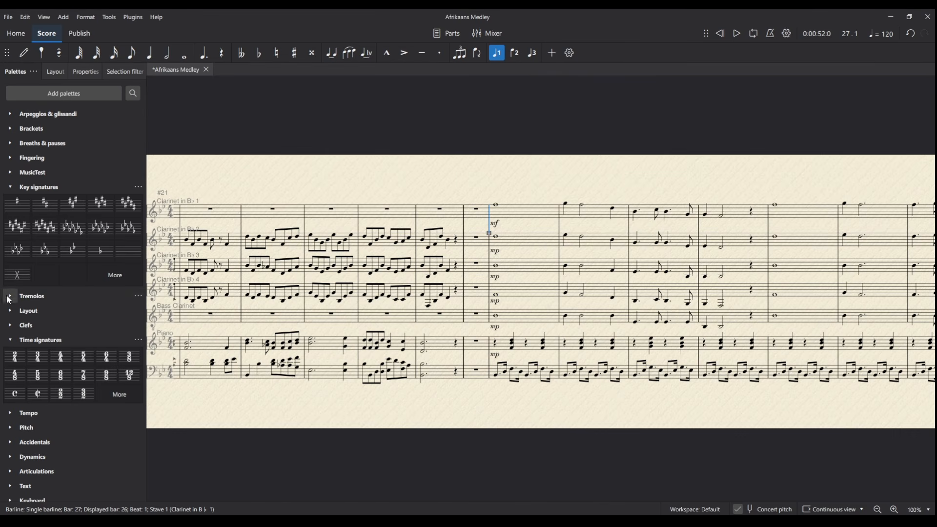
{"action": "left_click", "coordinate": [15, 413]}
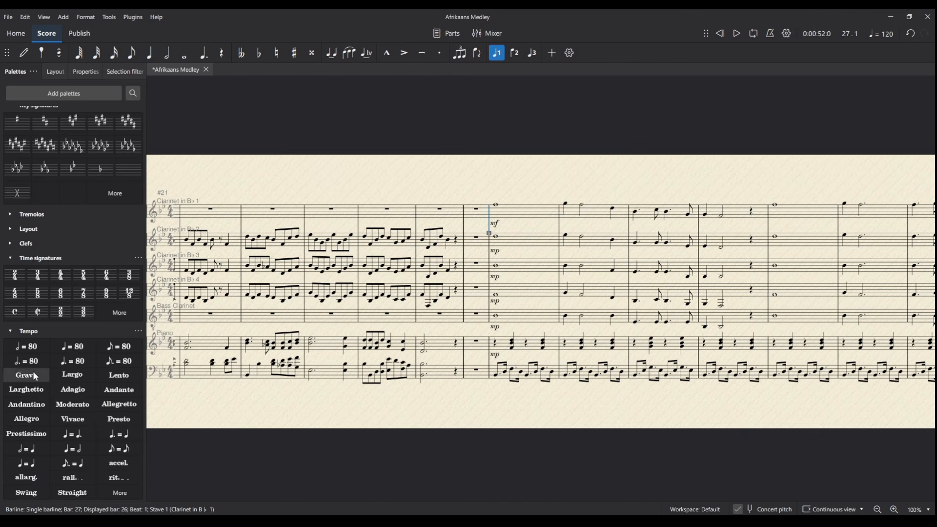
{"action": "left_click", "coordinate": [71, 343]}
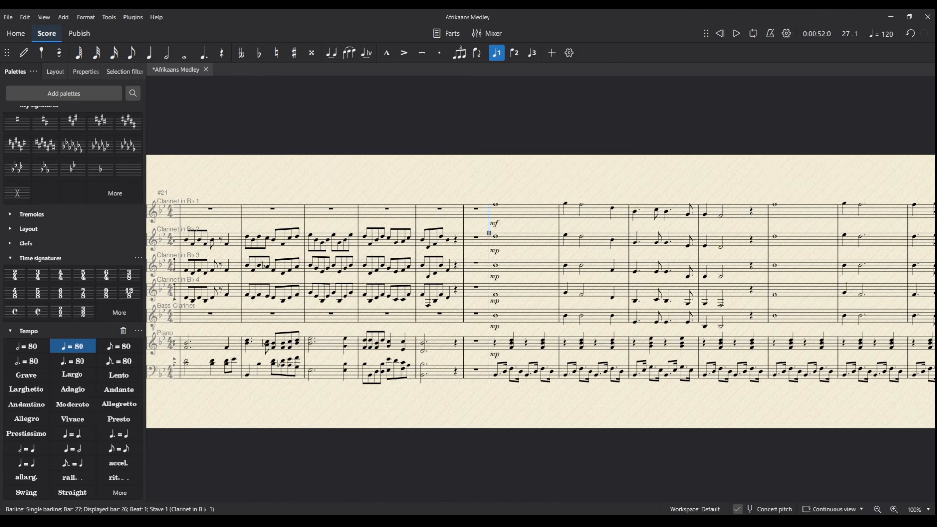
Check the tempo in the Ou Ryperd score and add a crotchet = 120 tempo mark at bar 27 of the Afrikaans Medley.
{"action": "mouse_move", "coordinate": [535, 521]}
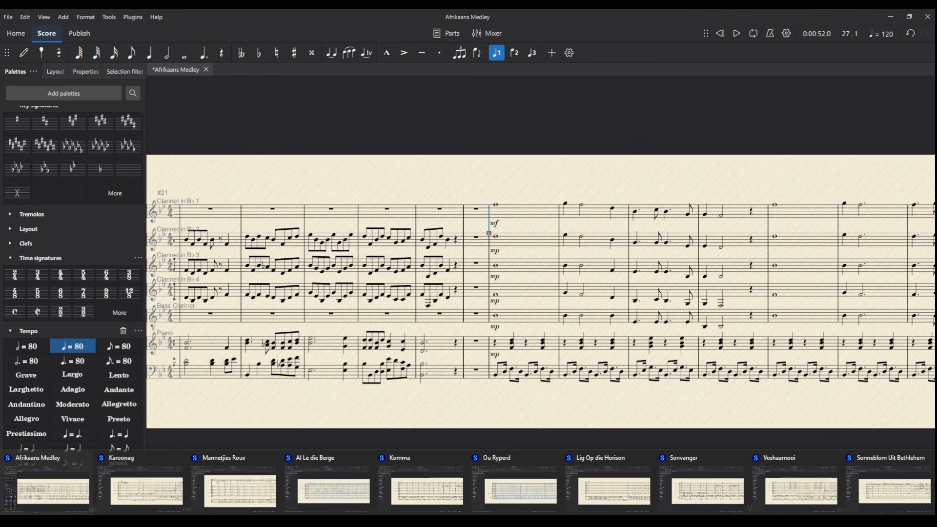
{"action": "left_click", "coordinate": [535, 494]}
{"action": "mouse_move", "coordinate": [535, 521]}
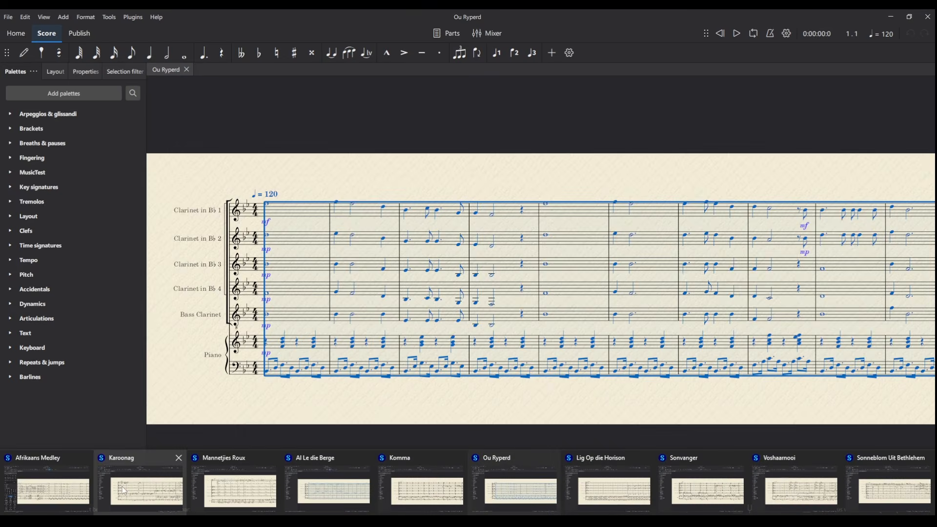
{"action": "left_click", "coordinate": [66, 490]}
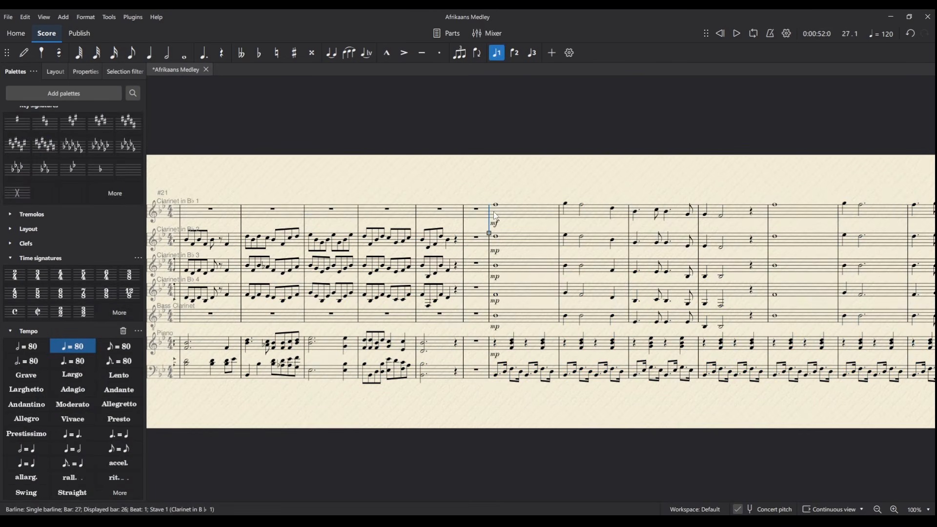
{"action": "key", "text": "Right"}
{"action": "left_click", "coordinate": [74, 346]}
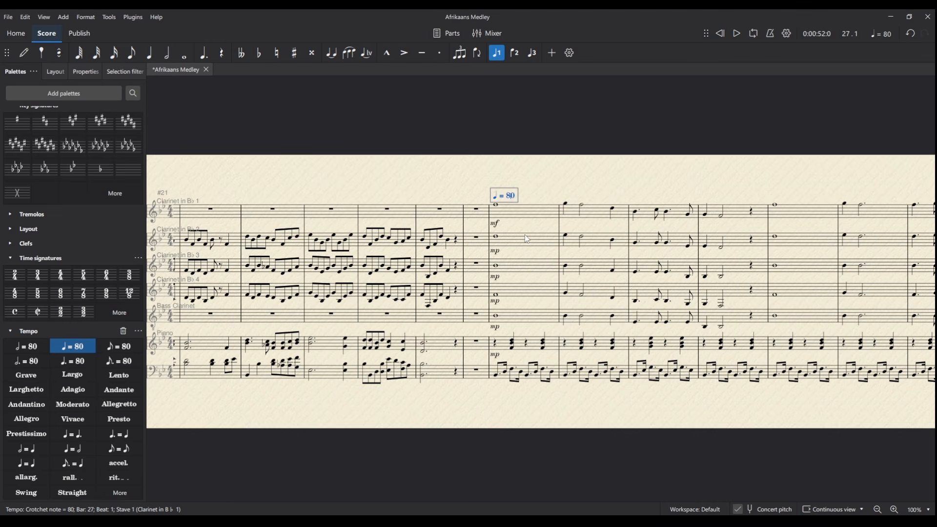
{"action": "key", "text": "BackSpace"}
{"action": "key", "text": "BackSpace"}
{"action": "type", "text": "120"}
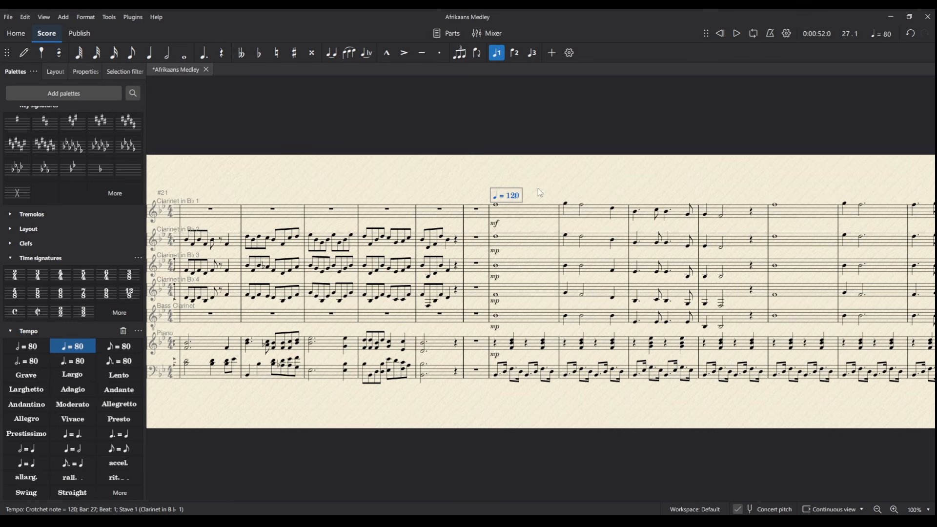
{"action": "key", "text": "Escape"}
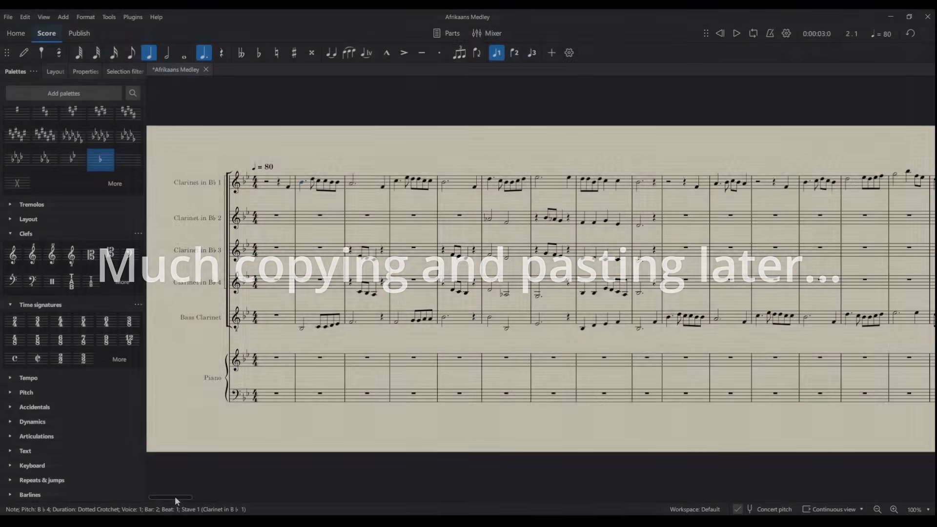
Look through the assembled Afrikaans Medley as far as about bar 133 and return to its beginning.
{"action": "left_click_drag", "start_coordinate": [175, 496], "coordinate": [594, 501]}
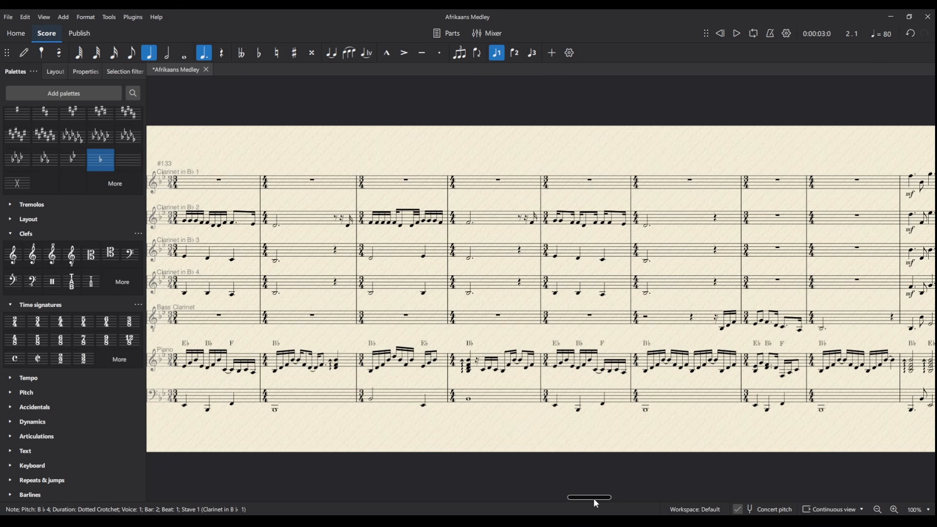
{"action": "left_click_drag", "start_coordinate": [595, 500], "coordinate": [161, 498]}
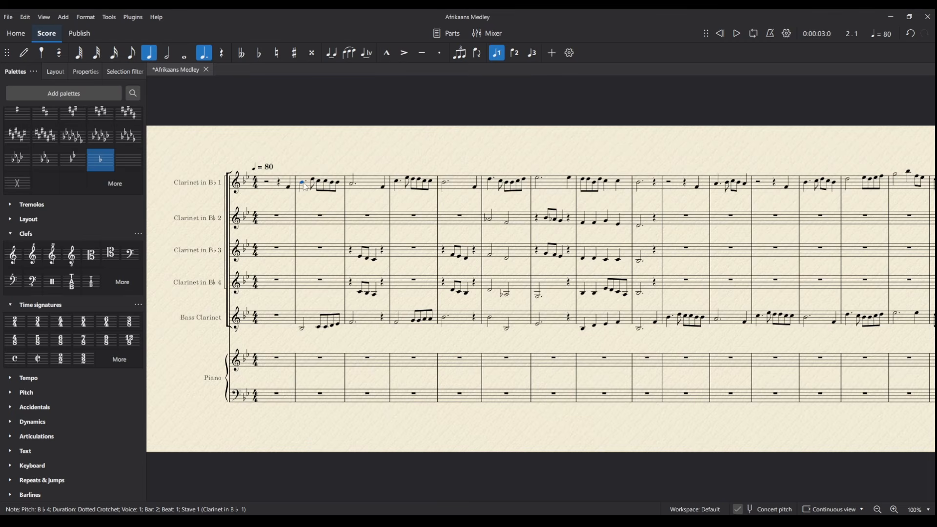
{"action": "left_click", "coordinate": [16, 304]}
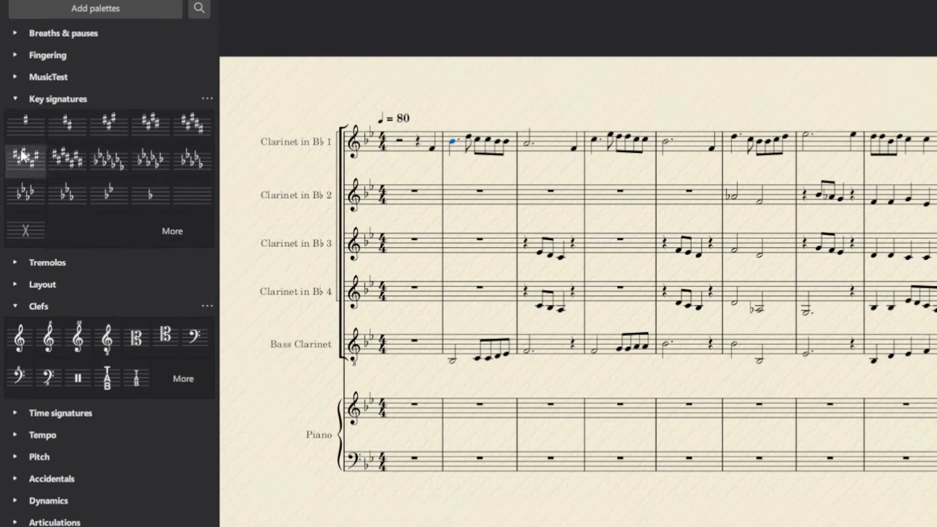
Add a system text at bar 2 of Clarinet in B♭ 1 reading "Al le die Berge" with "FAK" on a second line.
{"action": "left_click", "coordinate": [15, 99]}
{"action": "left_click", "coordinate": [14, 215]}
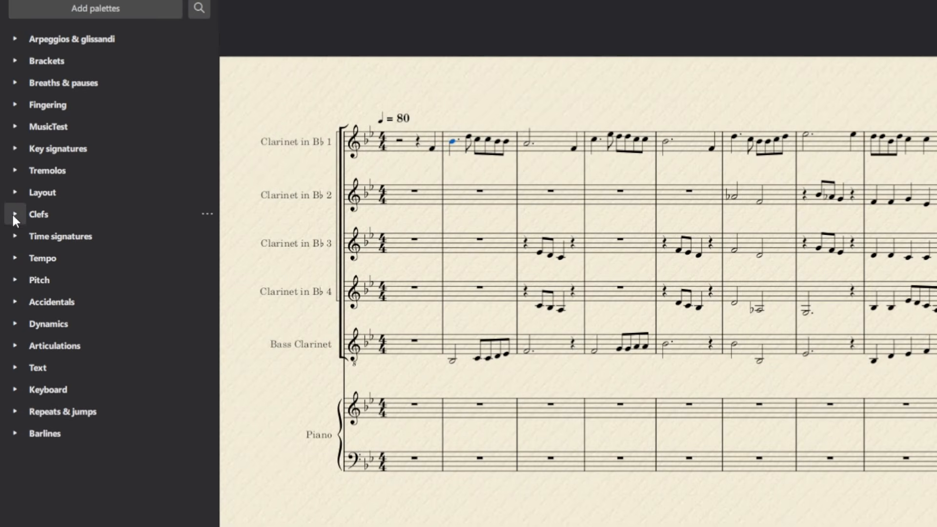
{"action": "left_click", "coordinate": [16, 367]}
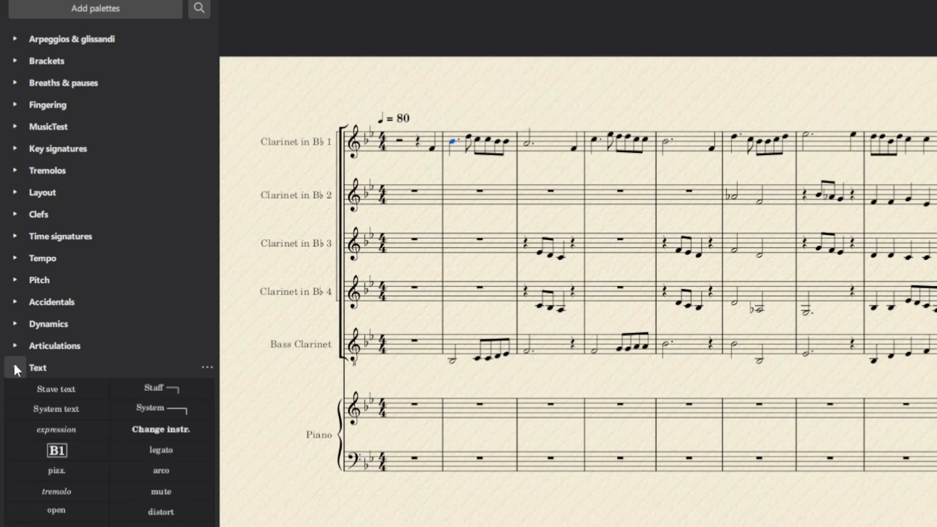
{"action": "left_click", "coordinate": [65, 409]}
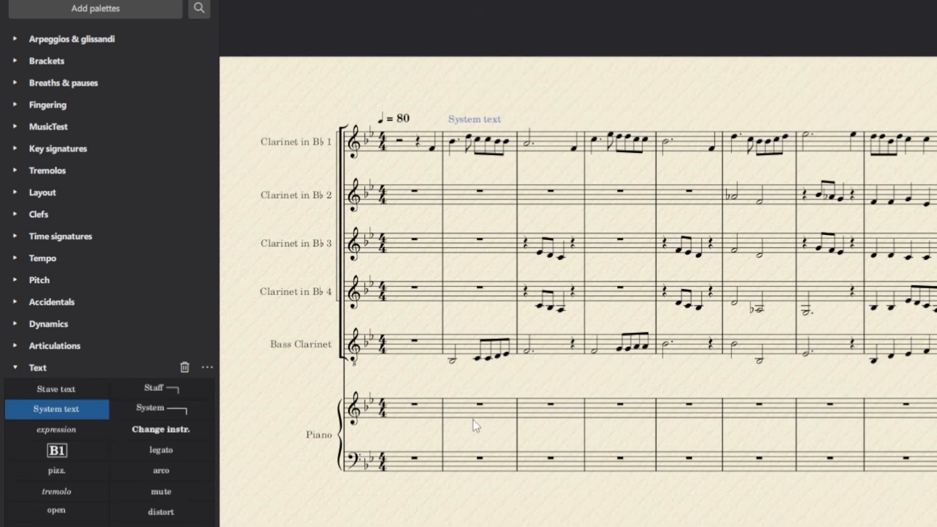
{"action": "double_click", "coordinate": [468, 121]}
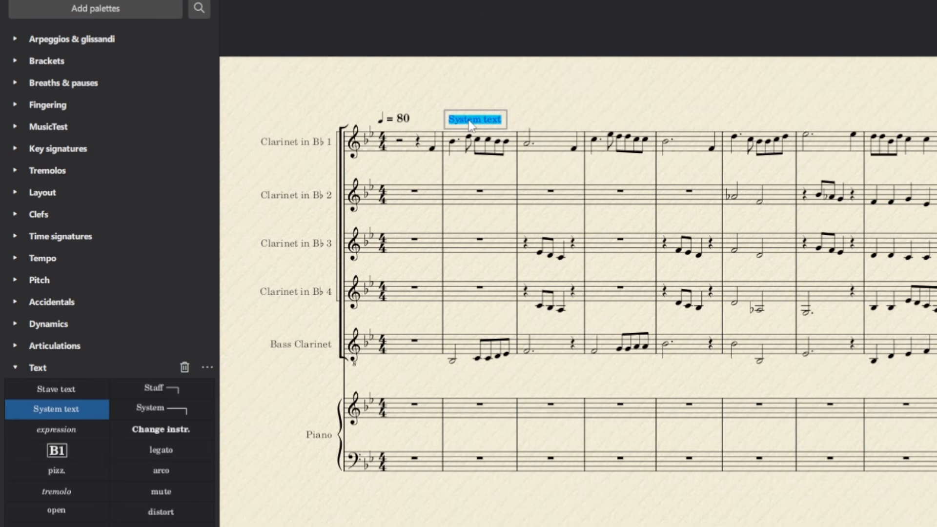
{"action": "type", "text": "Al"}
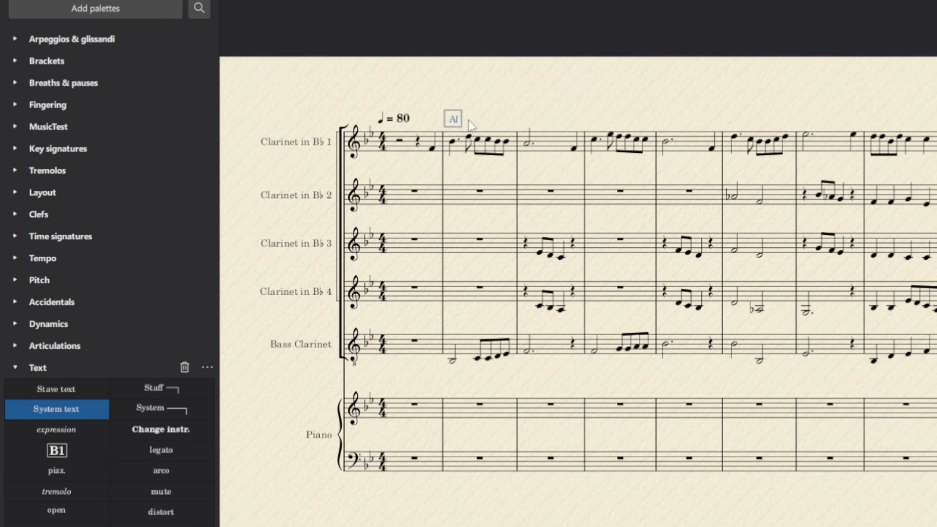
{"action": "type", "text": " le die Berge"}
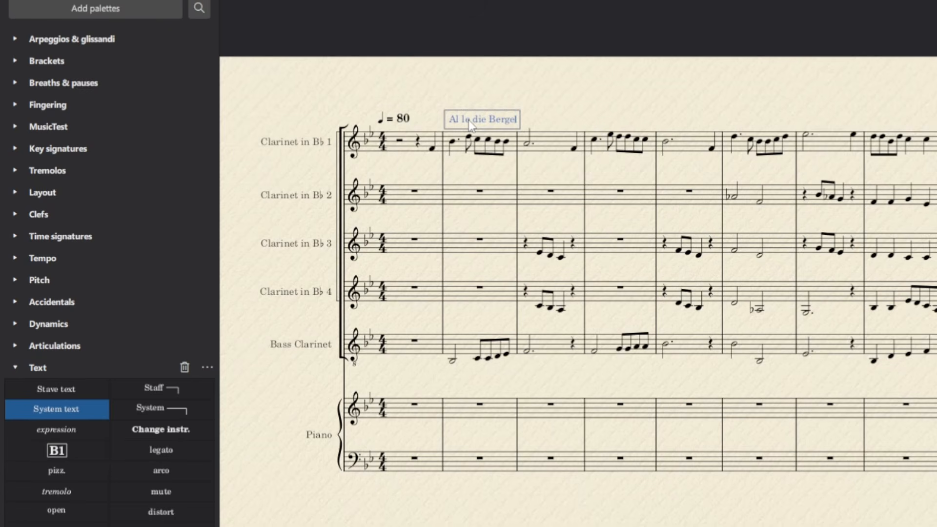
{"action": "key", "text": "Return"}
{"action": "type", "text": "FAK"}
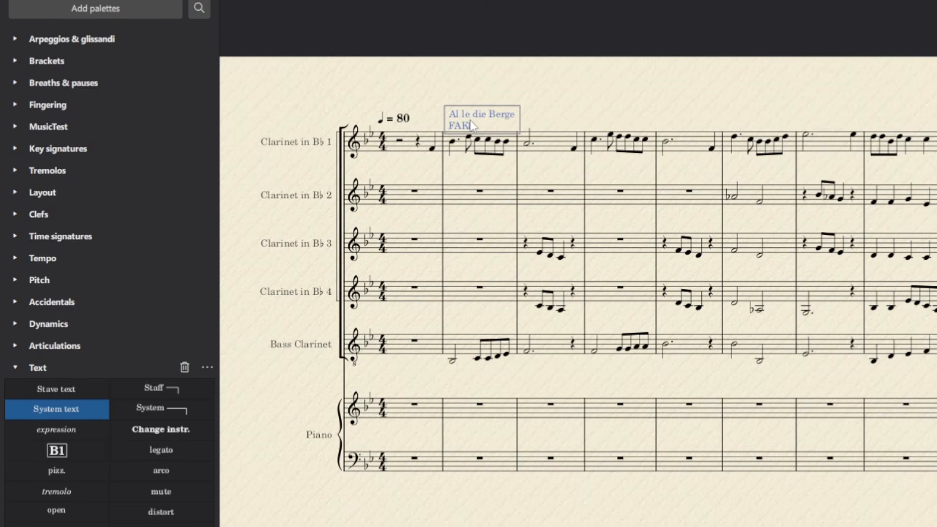
{"action": "left_click", "coordinate": [564, 107]}
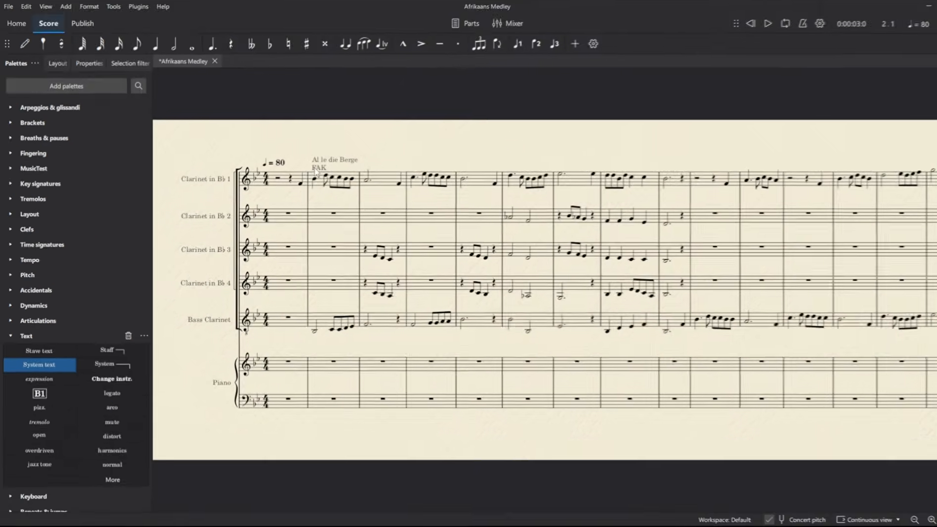
Replace the e of "le" in the bar 2 system text with the special character ê.
{"action": "left_click", "coordinate": [429, 136]}
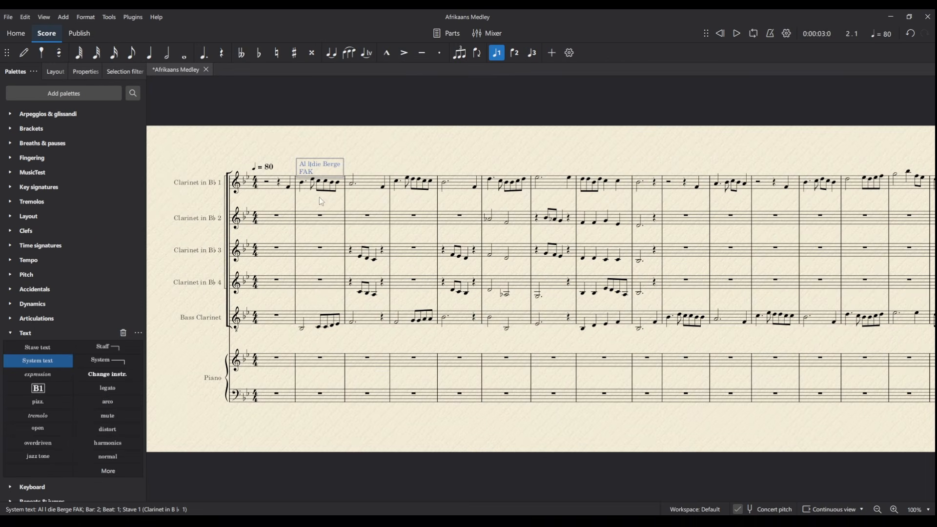
{"action": "left_click", "coordinate": [88, 75]}
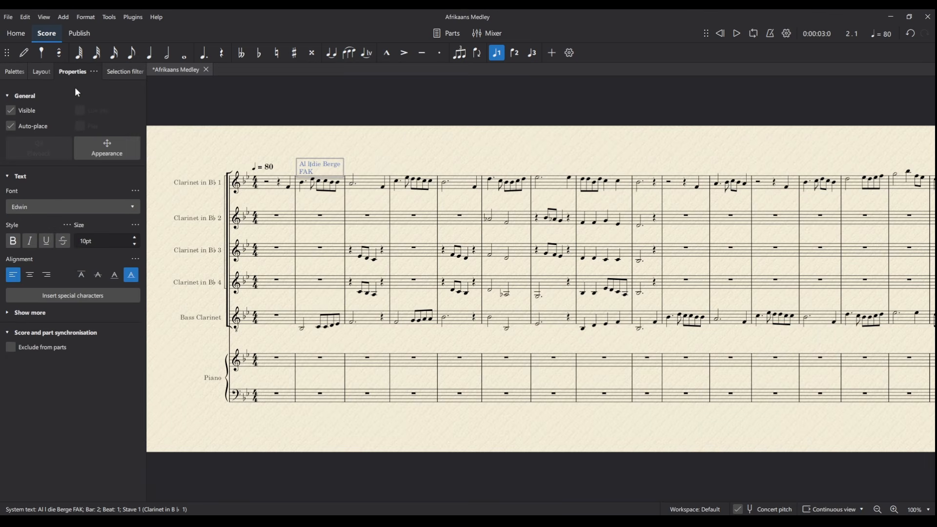
{"action": "left_click", "coordinate": [67, 295]}
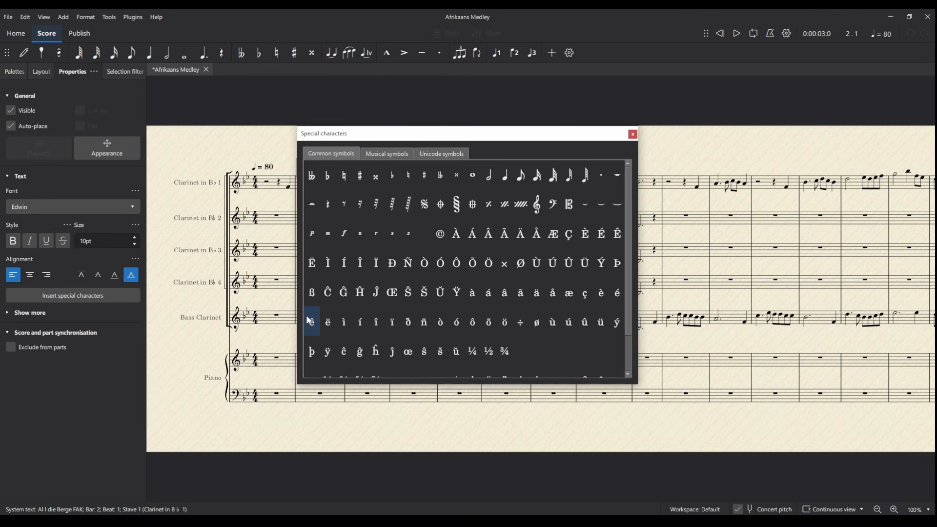
{"action": "left_click", "coordinate": [312, 320]}
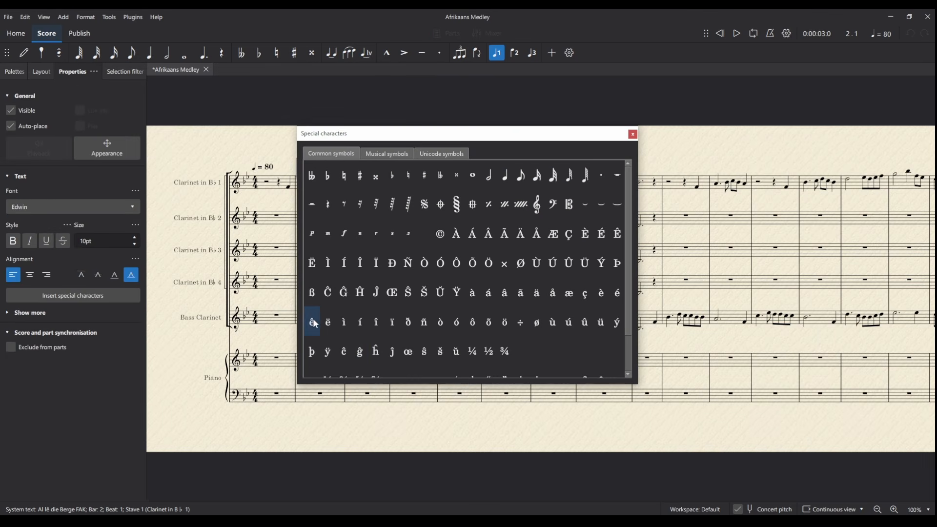
{"action": "left_click", "coordinate": [633, 135]}
{"action": "left_click", "coordinate": [396, 159]}
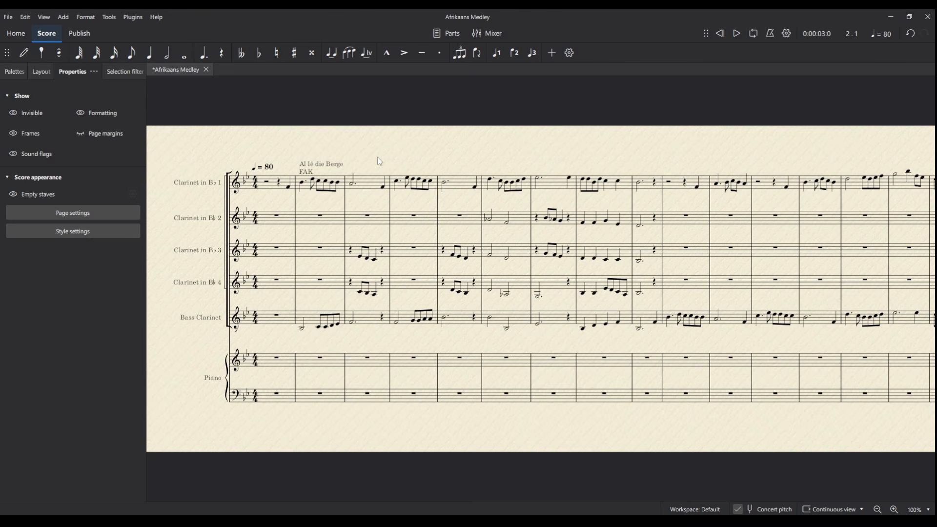
Copy the "Al lê die Berge" system text to the first note of bar 27 in Clarinet in B♭ 1.
{"action": "left_click", "coordinate": [319, 167]}
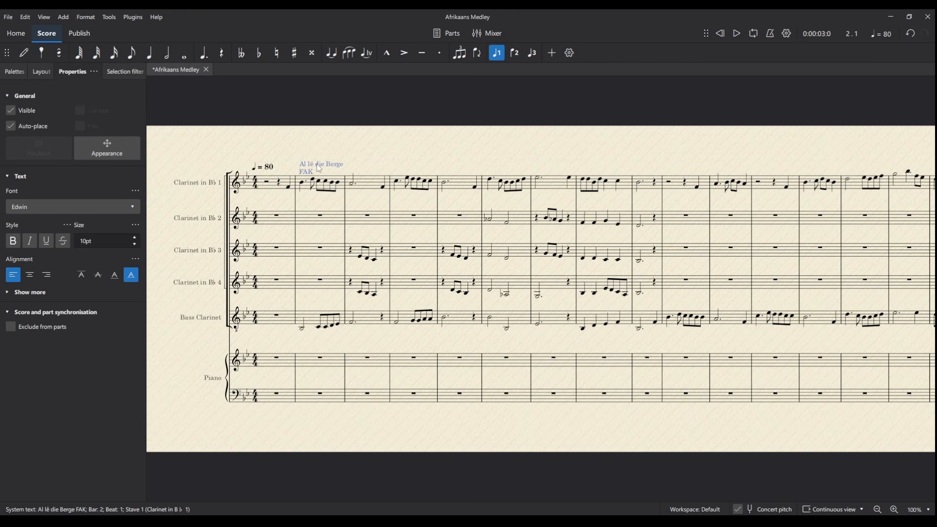
{"action": "scroll", "coordinate": [377, 174], "scroll_direction": "right", "scroll_amount": 8}
{"action": "scroll", "coordinate": [377, 173], "scroll_direction": "right", "scroll_amount": 10}
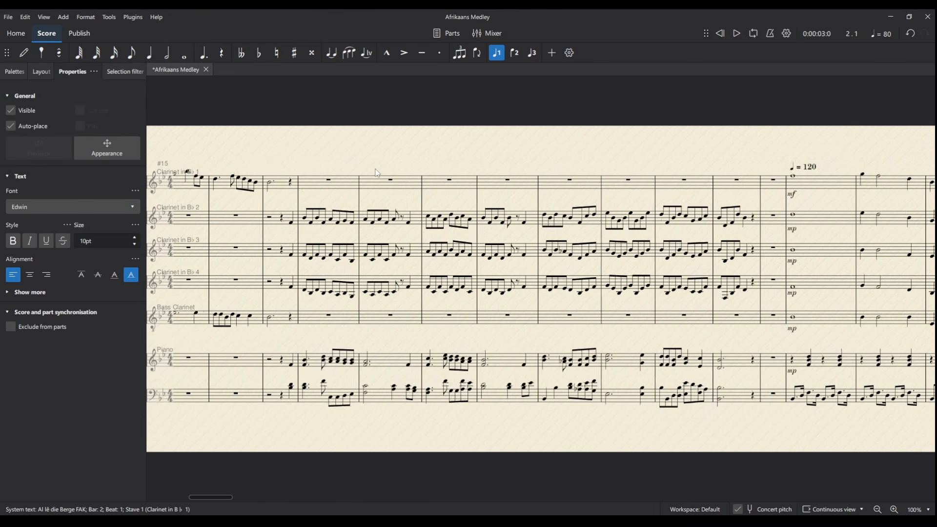
{"action": "left_click", "coordinate": [625, 179]}
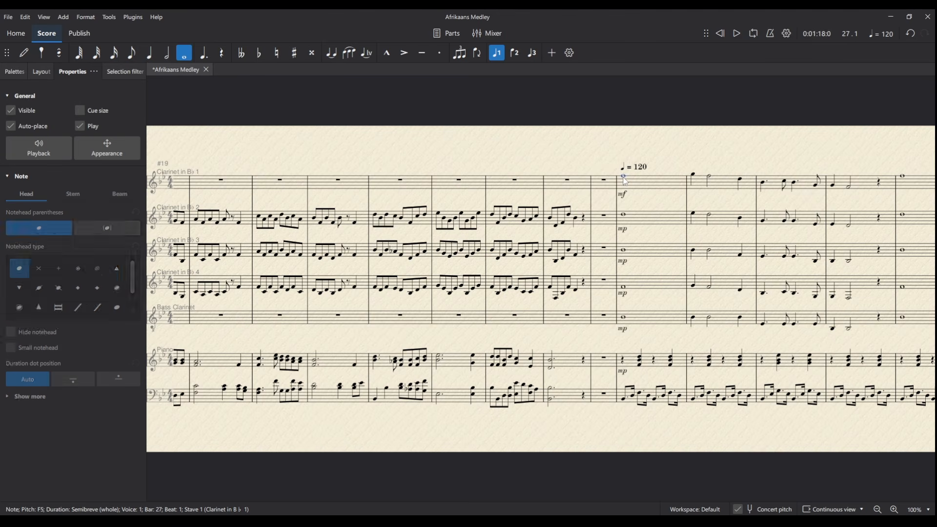
{"action": "type", "text": "Al lê die Berge FAK"}
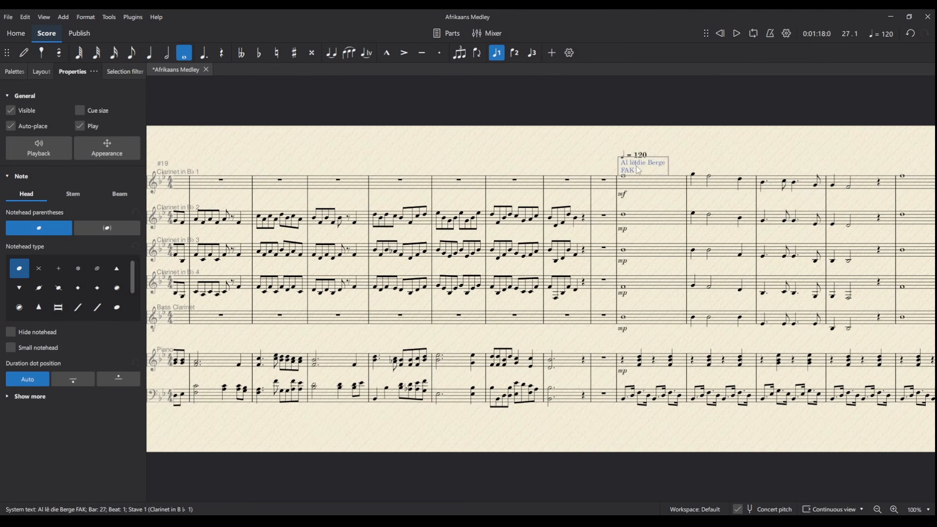
{"action": "double_click", "coordinate": [637, 170]}
{"action": "left_click_drag", "start_coordinate": [636, 170], "coordinate": [618, 167]}
{"action": "key", "text": "Escape"}
{"action": "scroll", "coordinate": [619, 169], "scroll_direction": "right", "scroll_amount": 1}
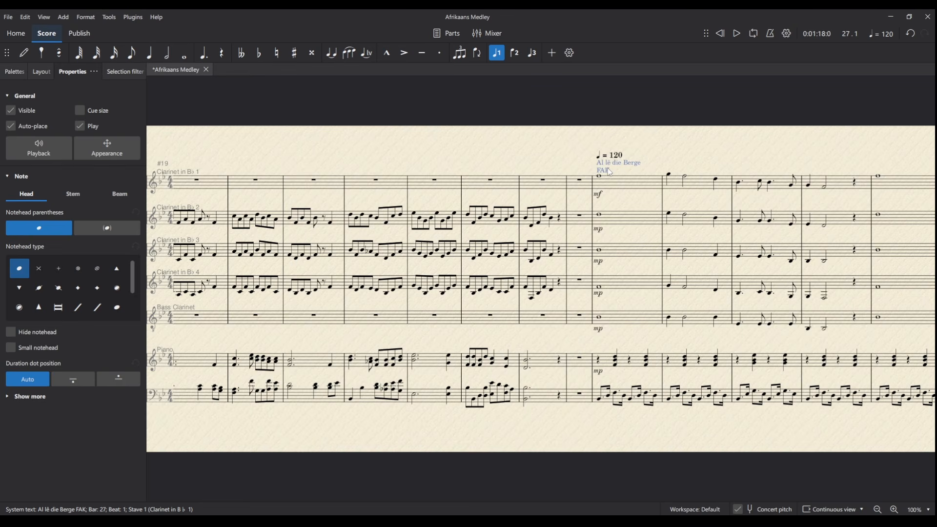
Change the system text at bar 27 to "Ou Ryperd" with "FAK" on the second line.
{"action": "double_click", "coordinate": [619, 171]}
{"action": "key", "text": "ctrl+a"}
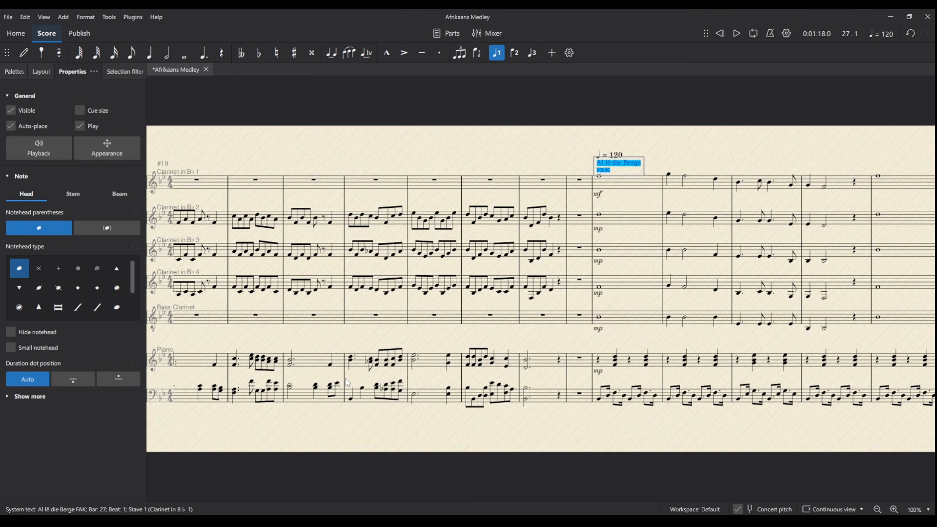
{"action": "type", "text": "Ou Ry"}
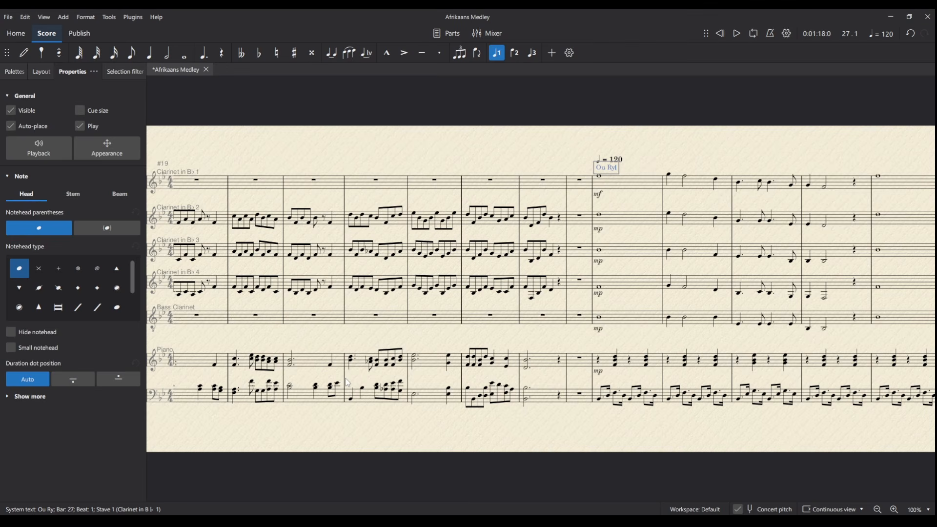
{"action": "type", "text": "perd"}
{"action": "key", "text": "Return"}
{"action": "type", "text": "FAK"}
{"action": "key", "text": "Escape"}
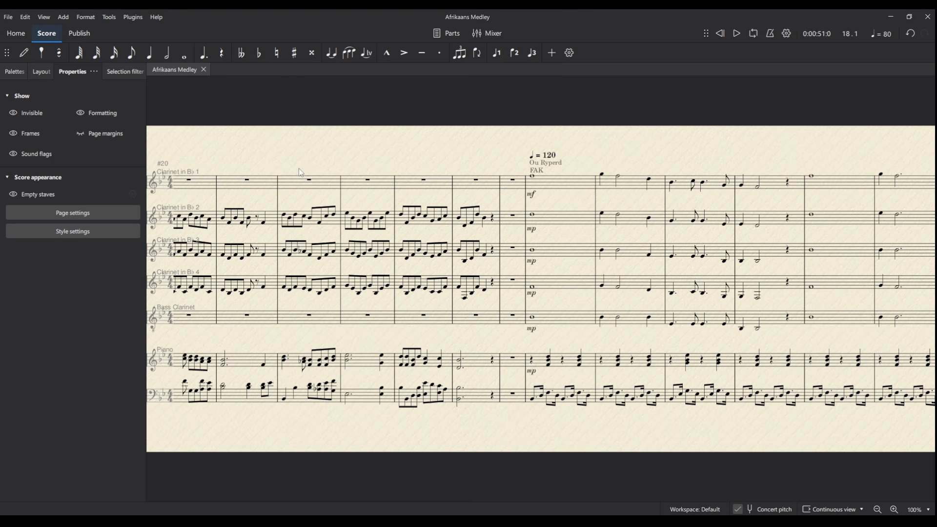
Show the score's timeline and use it to jump to the crotchet = 56 tempo mark at bar 127.
{"action": "left_click", "coordinate": [46, 20]}
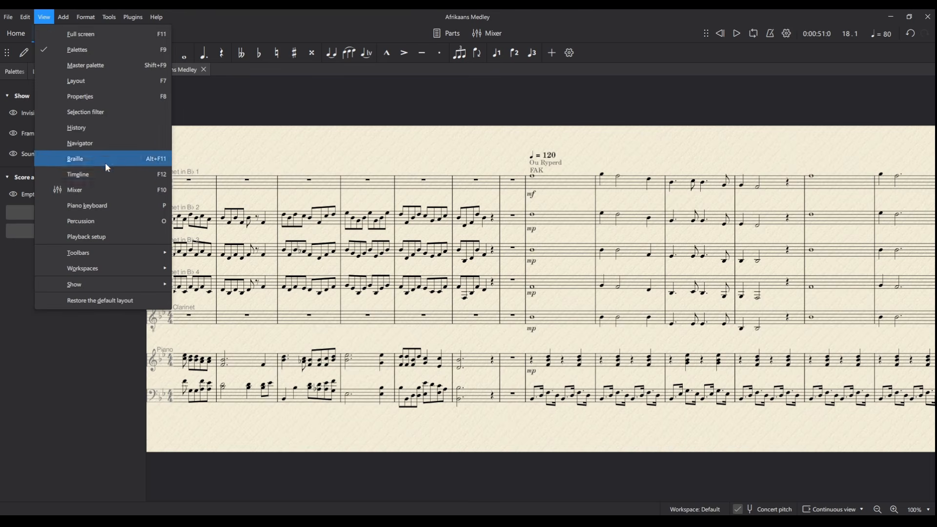
{"action": "left_click", "coordinate": [104, 177]}
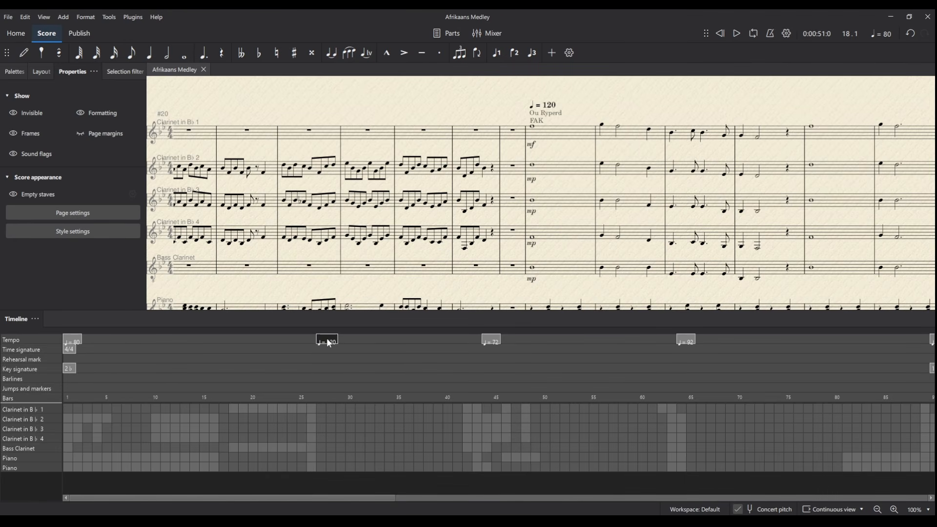
{"action": "left_click_drag", "start_coordinate": [362, 499], "coordinate": [662, 503]}
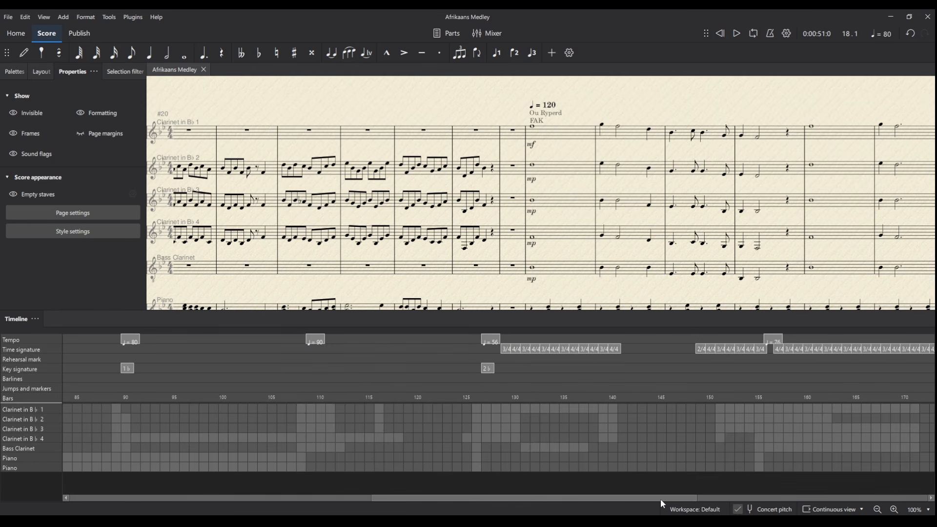
{"action": "left_click", "coordinate": [490, 339]}
{"action": "scroll", "coordinate": [804, 112], "scroll_direction": "right", "scroll_amount": 2}
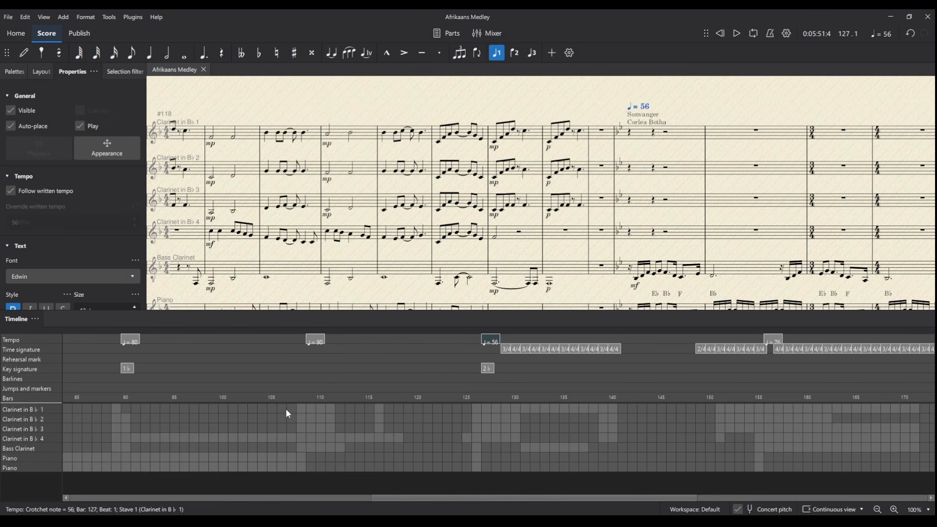
Jump to the crotchet = 92 tempo mark at bar 64 through the timeline.
{"action": "scroll", "coordinate": [404, 450], "scroll_direction": "left", "scroll_amount": 5}
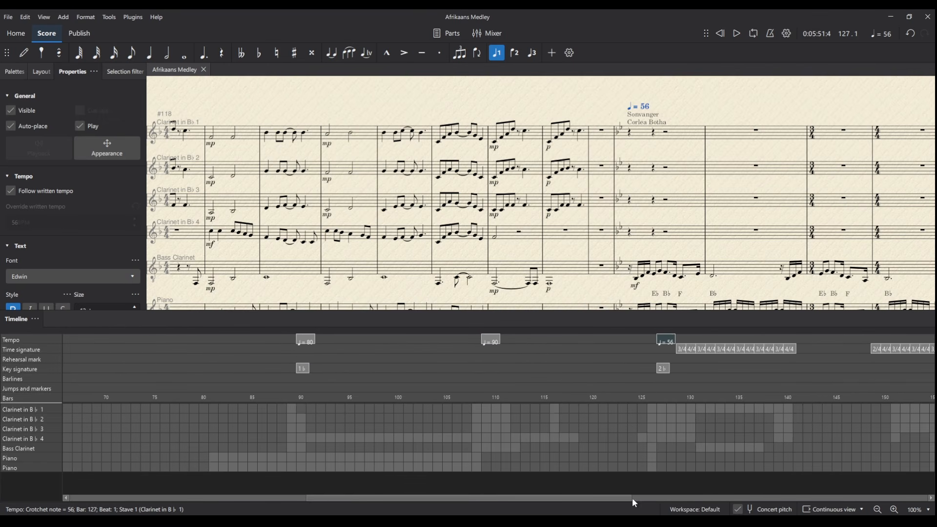
{"action": "left_click_drag", "start_coordinate": [632, 499], "coordinate": [457, 497]}
{"action": "left_click", "coordinate": [483, 446]}
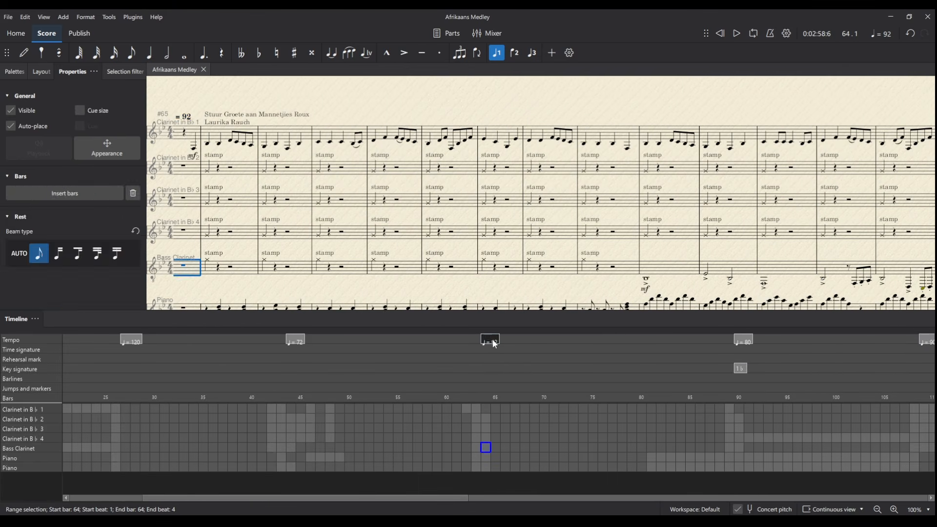
{"action": "left_click", "coordinate": [494, 344]}
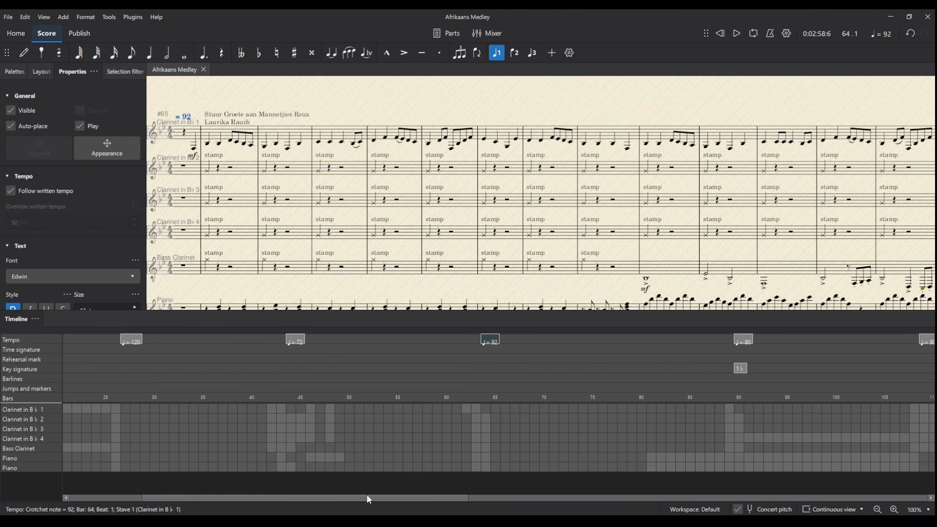
Look through the tempo, time signature and key signature changes along the whole timeline.
{"action": "left_click_drag", "start_coordinate": [369, 499], "coordinate": [235, 499]}
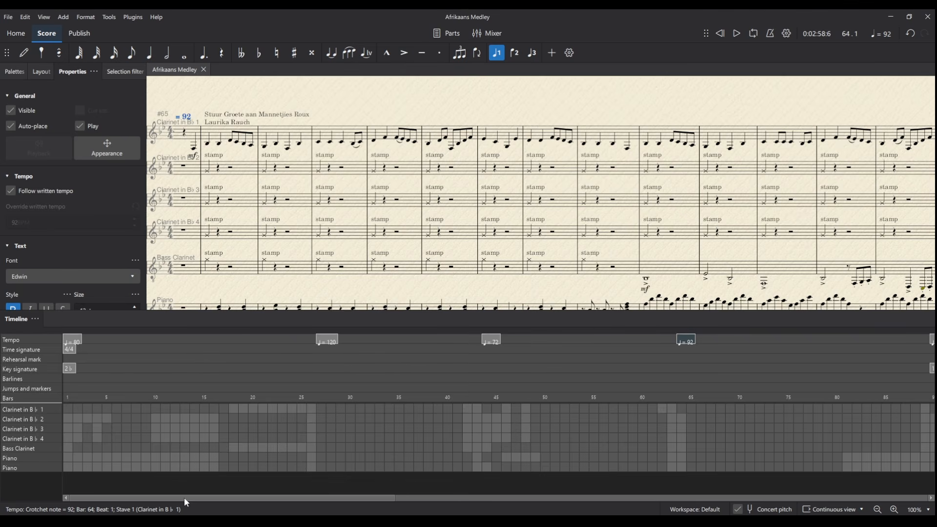
{"action": "left_click_drag", "start_coordinate": [185, 499], "coordinate": [374, 492]}
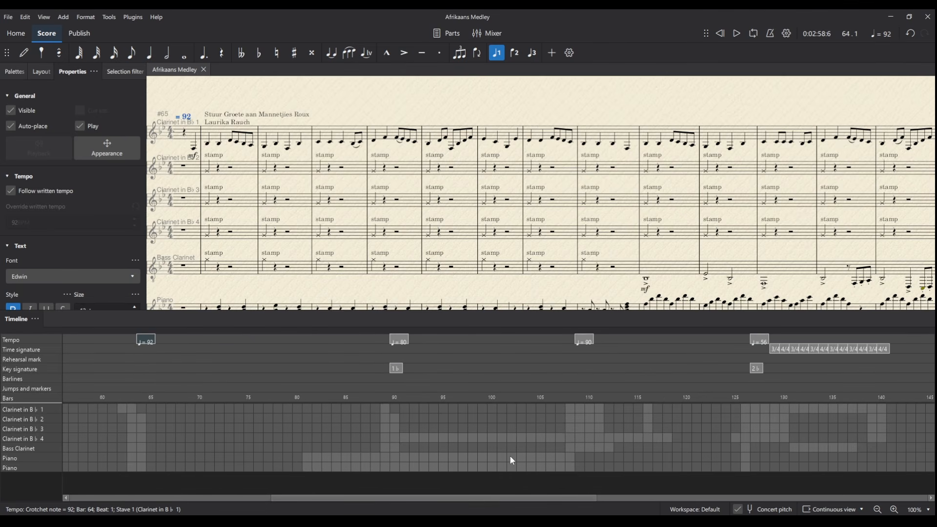
{"action": "left_click_drag", "start_coordinate": [433, 501], "coordinate": [775, 503]}
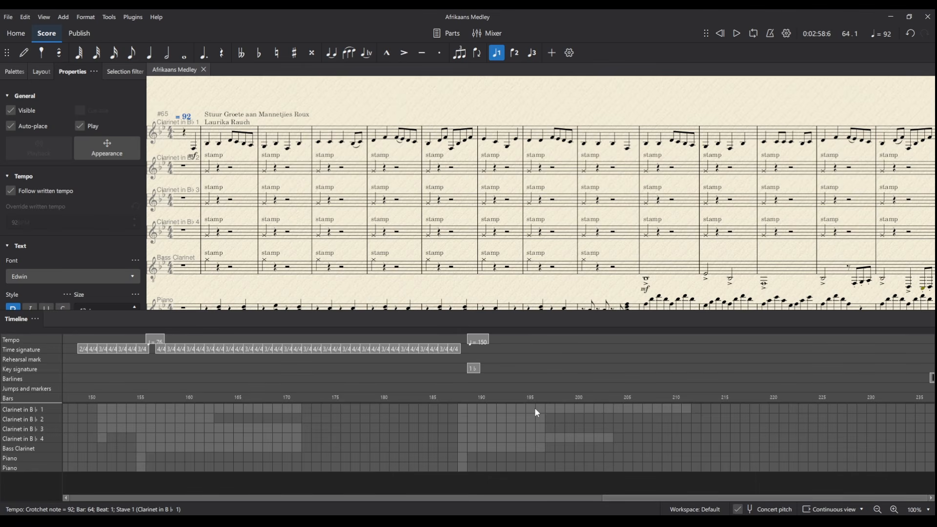
{"action": "left_click", "coordinate": [516, 502]}
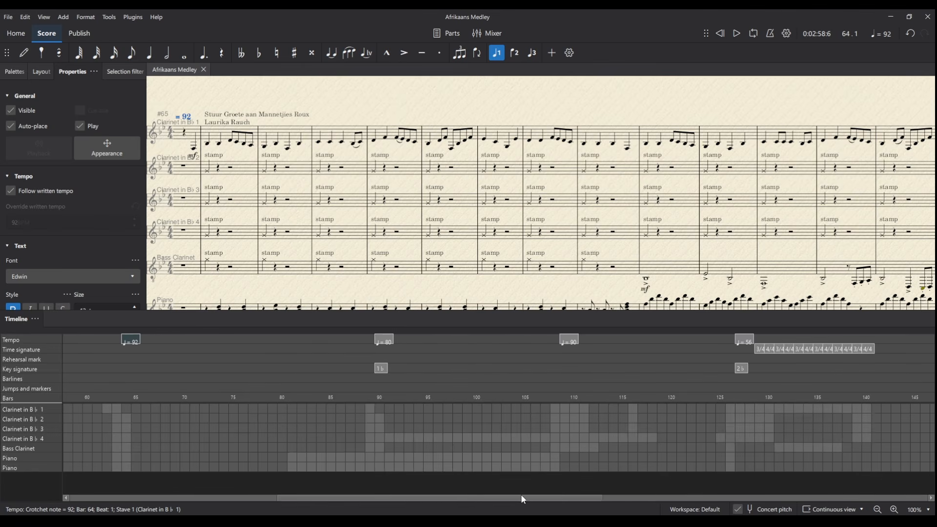
{"action": "left_click_drag", "start_coordinate": [482, 496], "coordinate": [237, 501]}
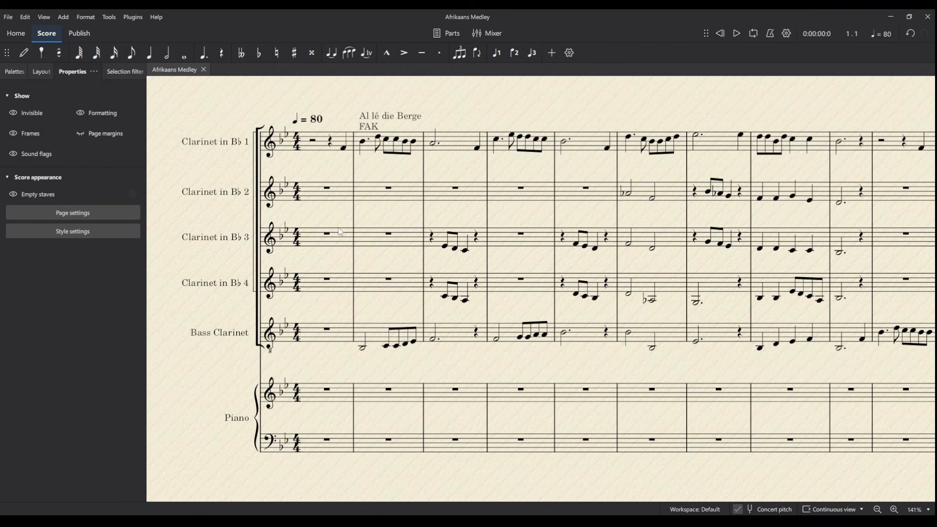
Set the first bar's actual duration to 1/4 and exclude it from the bar count.
{"action": "left_click", "coordinate": [324, 144]}
{"action": "right_click", "coordinate": [324, 144]}
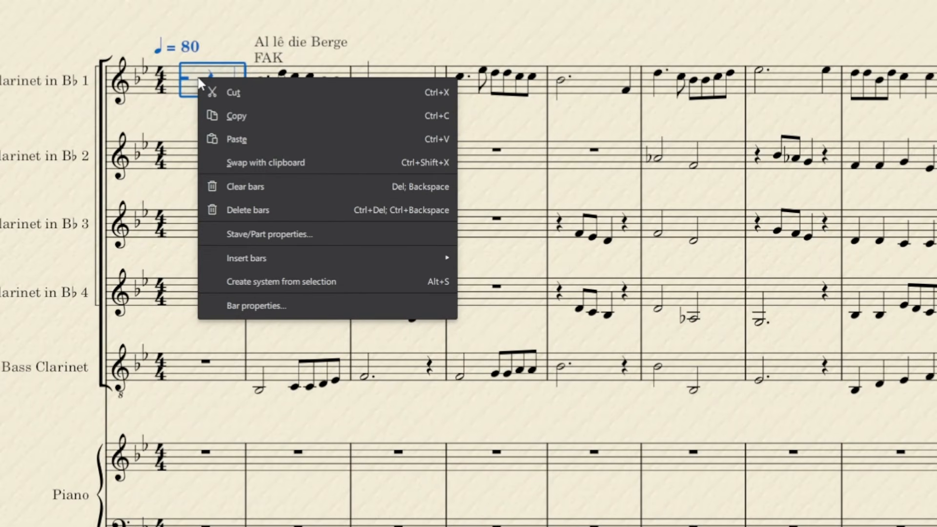
{"action": "left_click", "coordinate": [267, 305]}
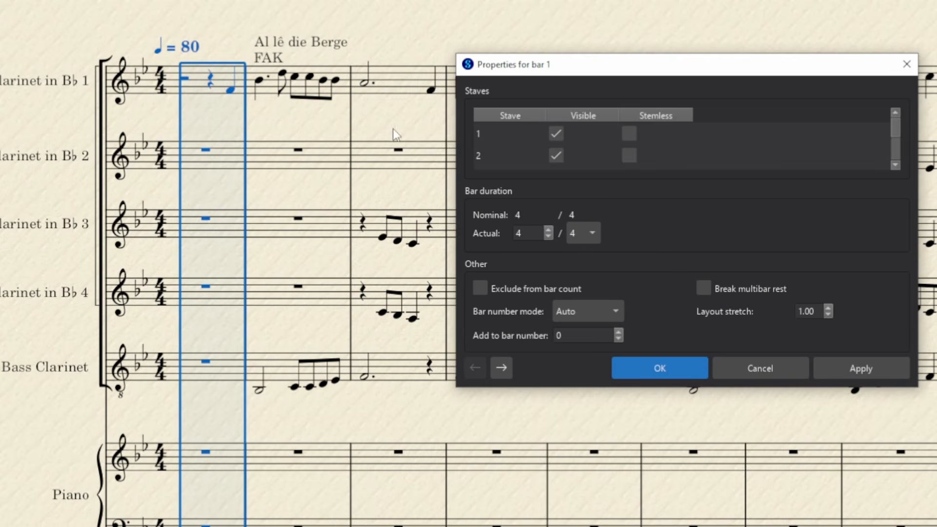
{"action": "double_click", "coordinate": [549, 236]}
{"action": "left_click", "coordinate": [481, 287]}
{"action": "left_click", "coordinate": [644, 372]}
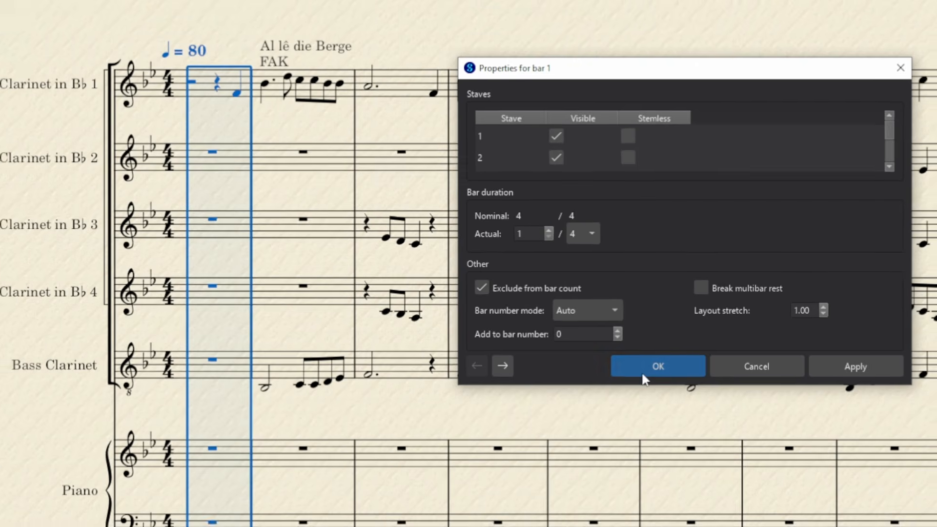
{"action": "left_click", "coordinate": [642, 371]}
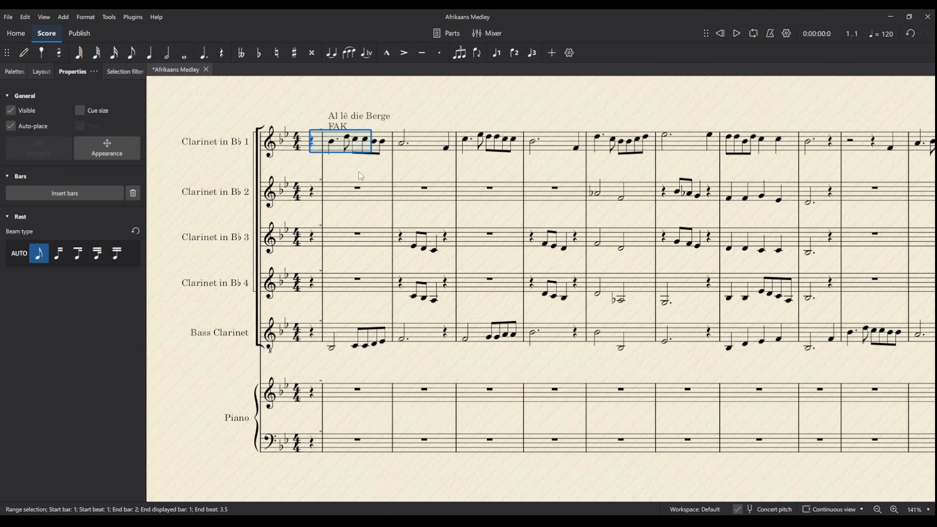
Replace the crotchet rest in Clarinet 1's pickup bar with a crotchet F4.
{"action": "left_click", "coordinate": [313, 144]}
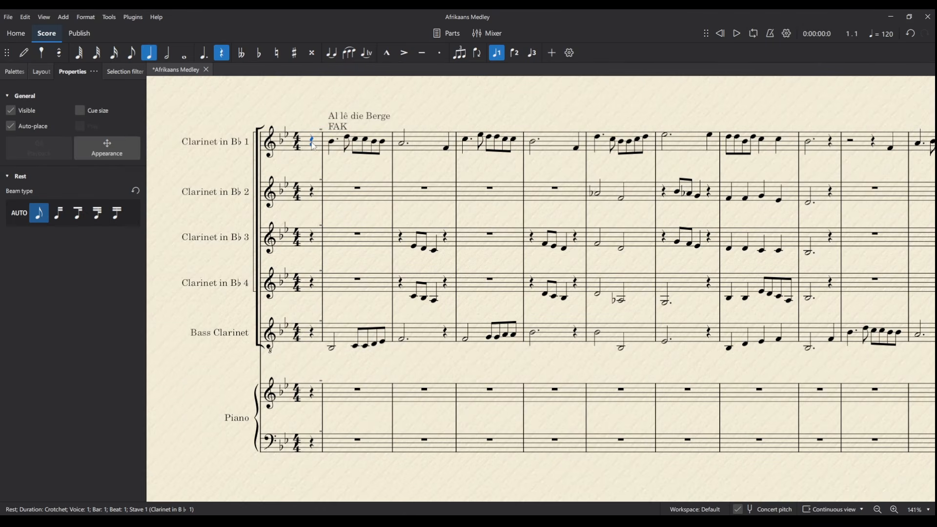
{"action": "key", "text": "f"}
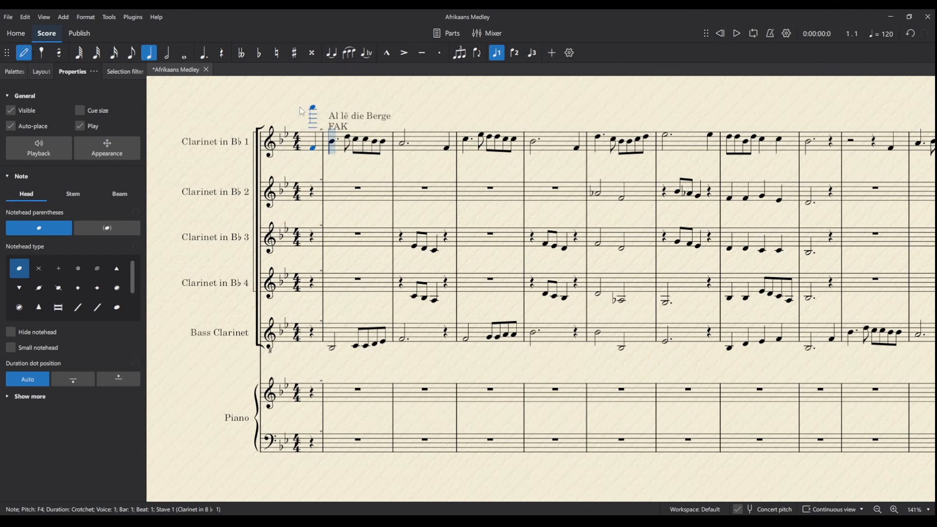
{"action": "key", "text": "Escape"}
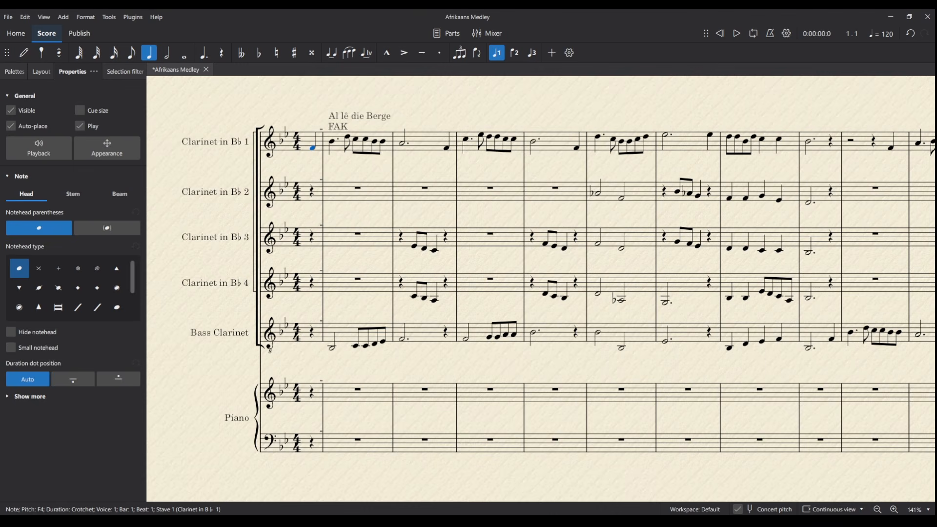
Add a crotchet = 80 tempo mark at Clarinet 1's pickup note.
{"action": "left_click", "coordinate": [15, 72]}
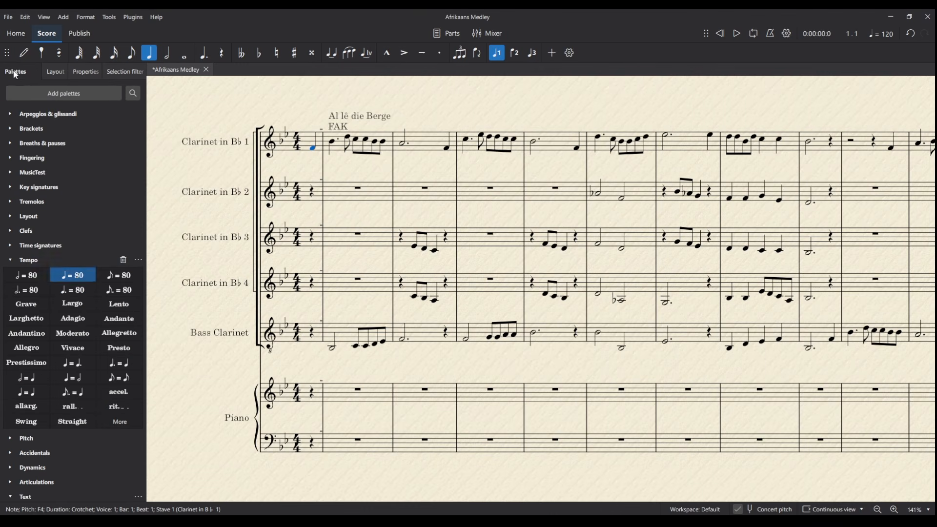
{"action": "left_click", "coordinate": [73, 275]}
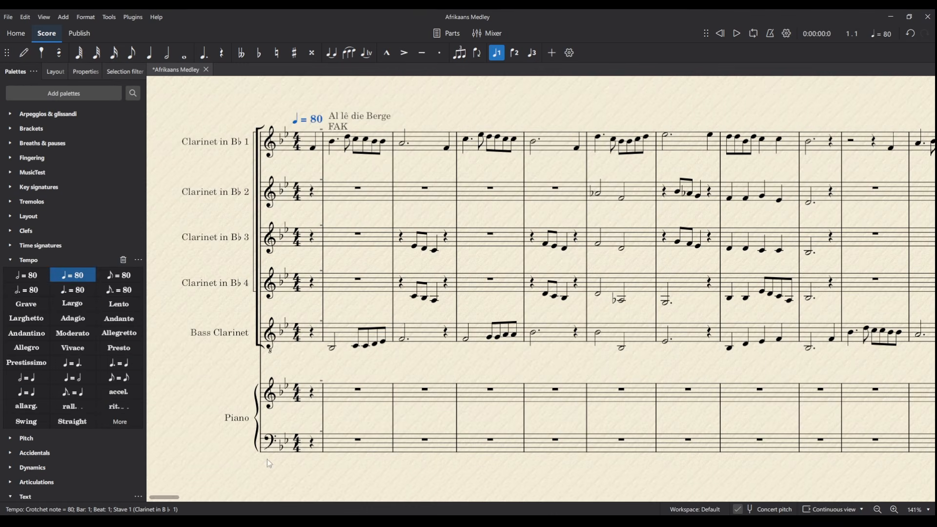
{"action": "left_click", "coordinate": [313, 147]}
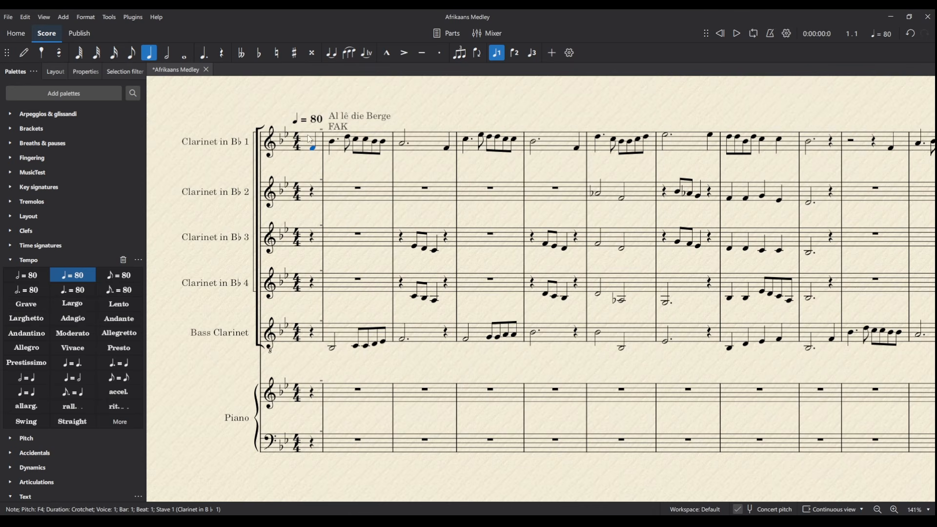
{"action": "left_click", "coordinate": [344, 169]}
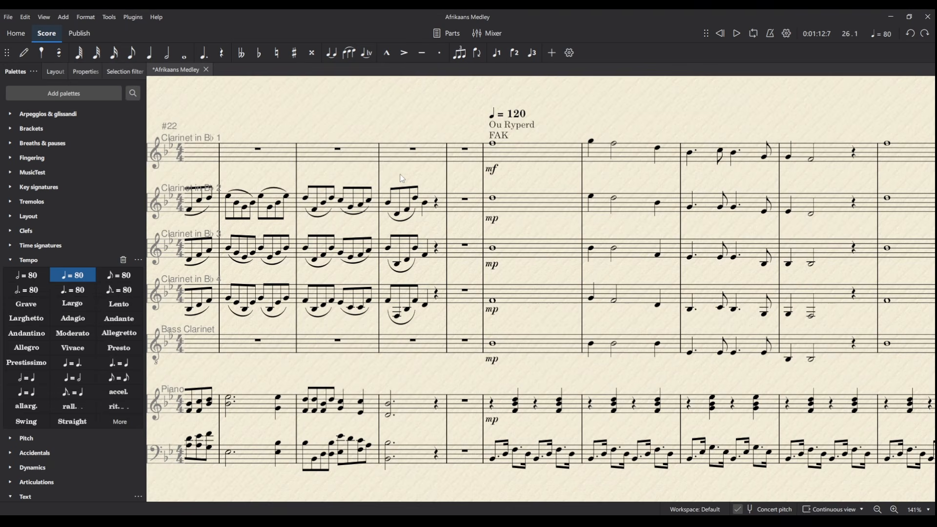
Play back the two bars before the empty bar, and separately the opening of Ou Ryperd from its first note.
{"action": "scroll", "coordinate": [470, 168], "scroll_direction": "left", "scroll_amount": 3}
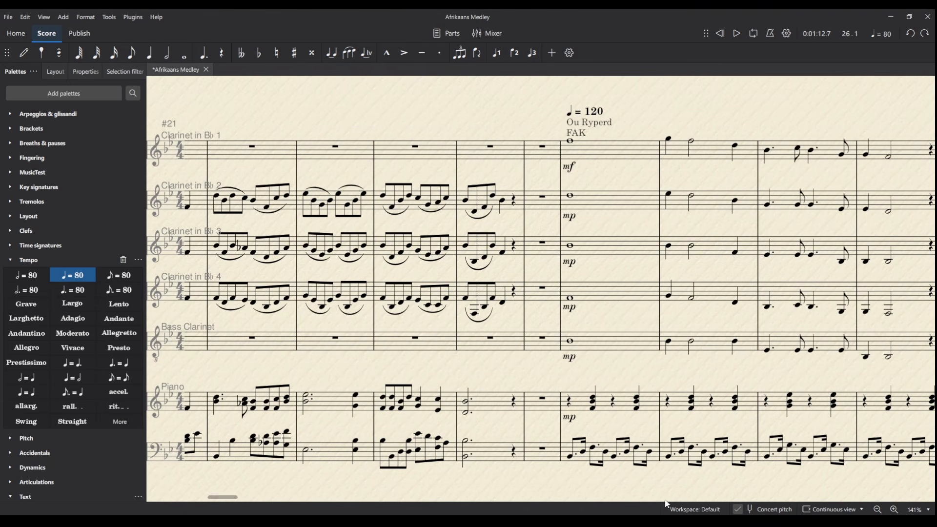
{"action": "left_click", "coordinate": [385, 198]}
{"action": "key", "text": "space"}
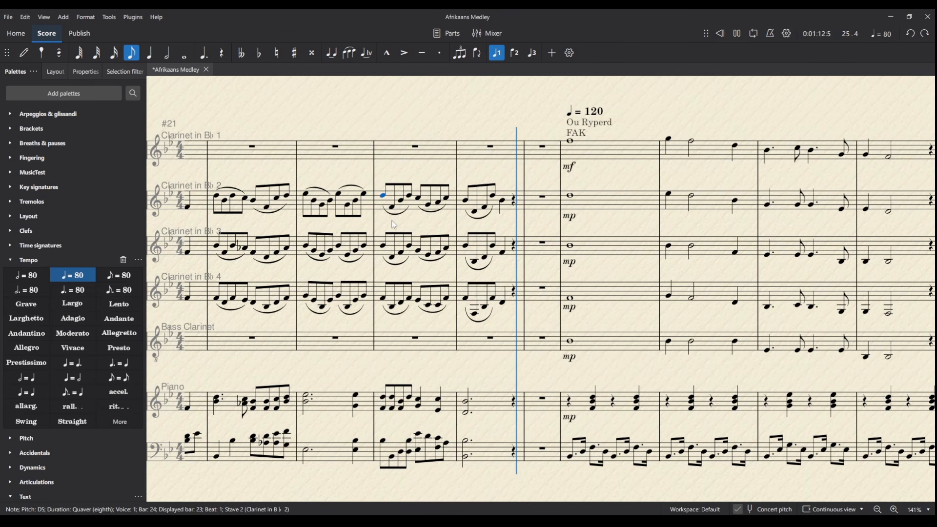
{"action": "key", "text": "space"}
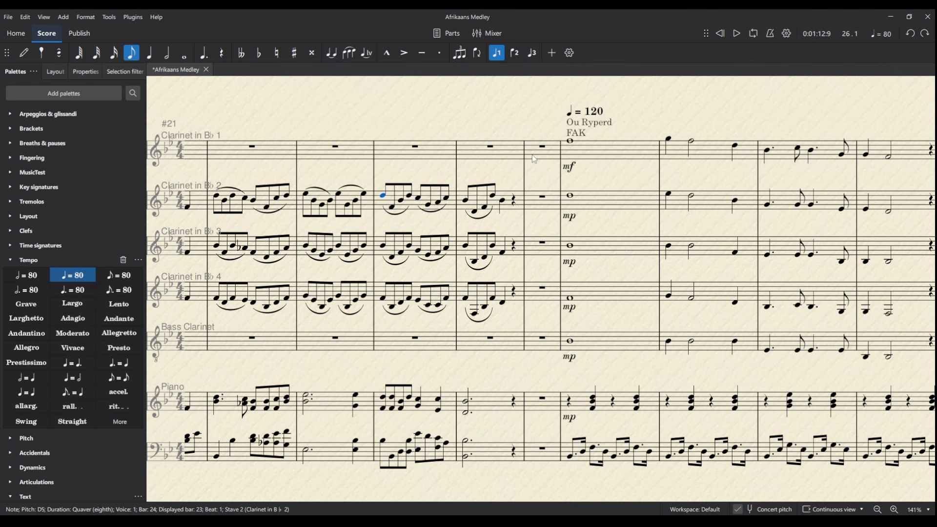
{"action": "left_click", "coordinate": [569, 142]}
{"action": "key", "text": "space"}
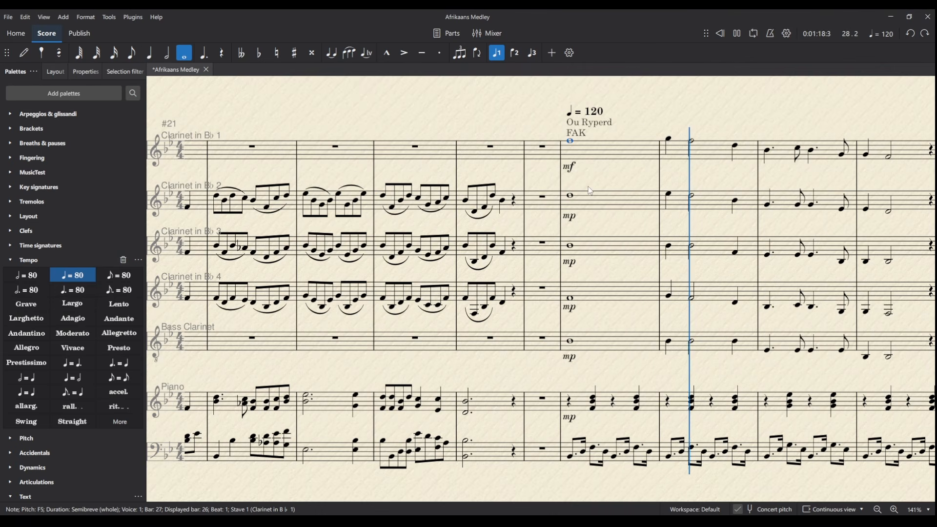
{"action": "key", "text": "space"}
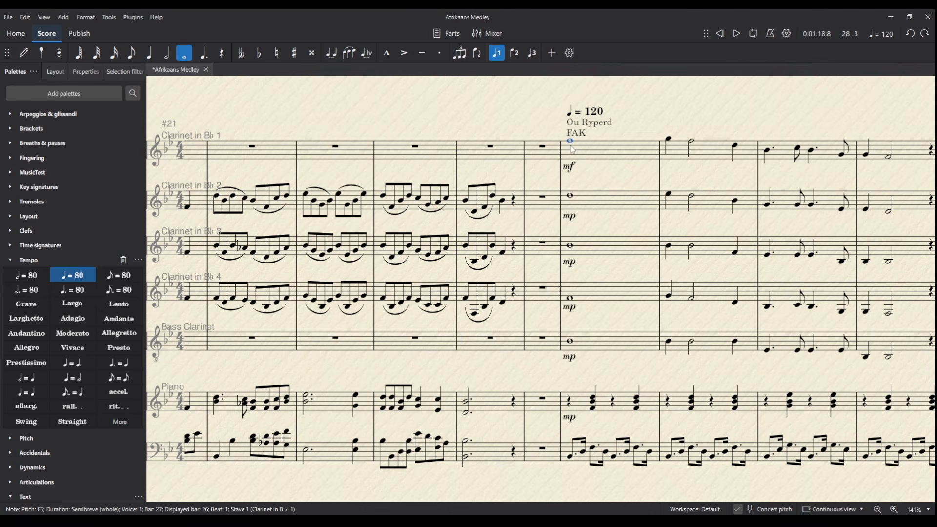
Delete the empty bar just before Ou Ryperd and play back the joined transition.
{"action": "left_click", "coordinate": [535, 159]}
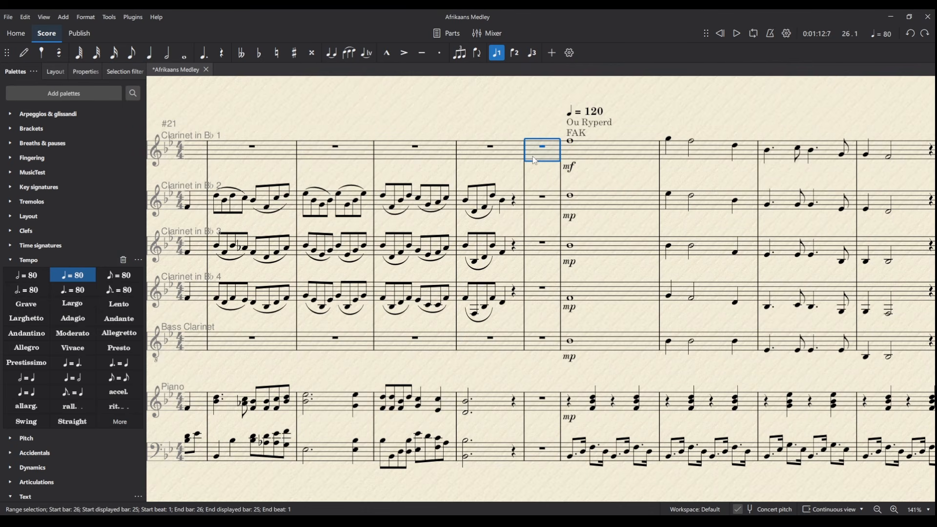
{"action": "key", "text": "ctrl+Delete"}
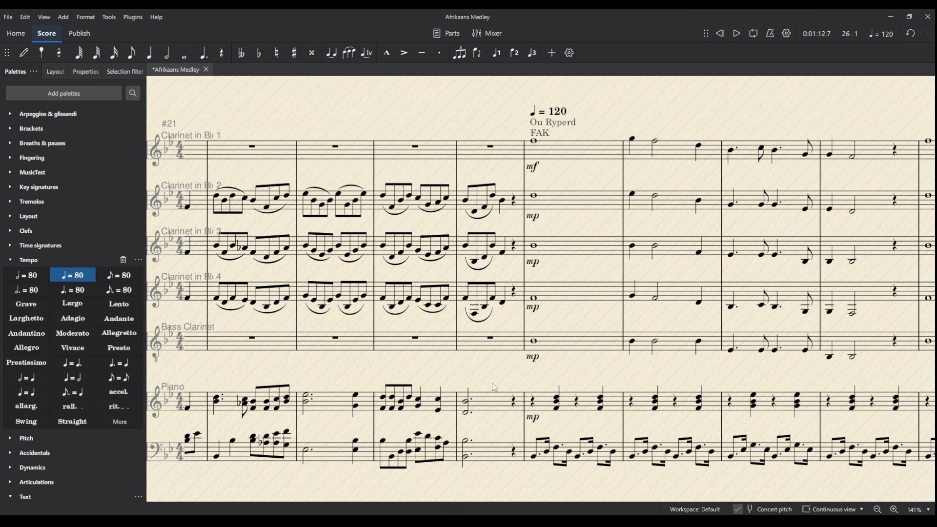
{"action": "left_click", "coordinate": [385, 197]}
{"action": "key", "text": "space"}
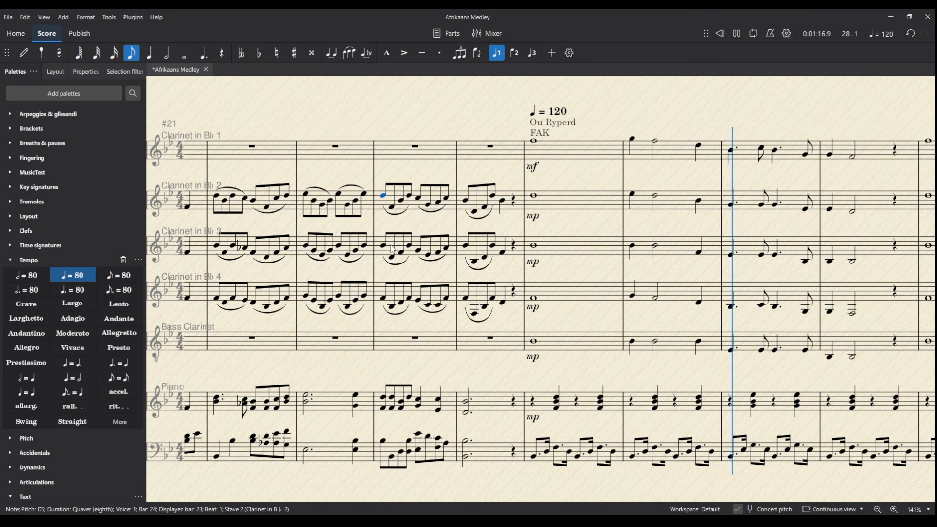
{"action": "key", "text": "space"}
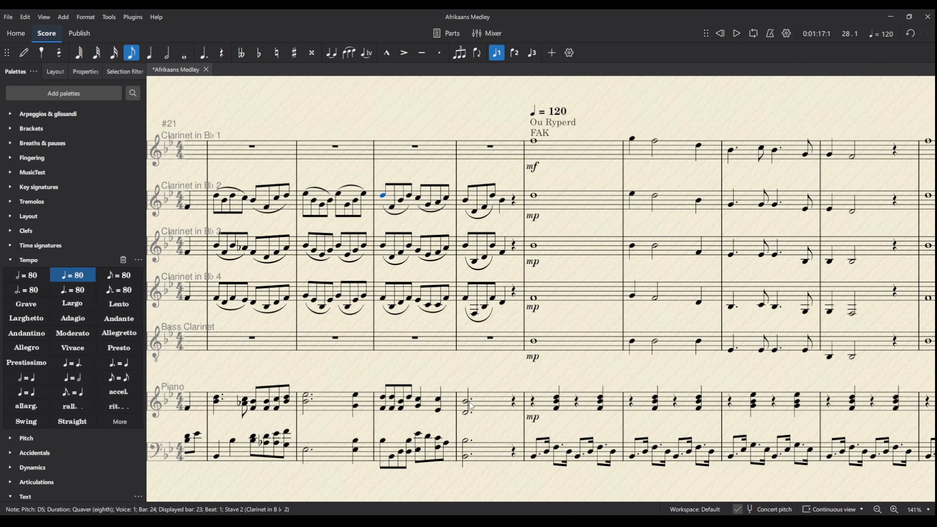
Replace the notes of Clarinets 2 to 4 in Ou Ryperd's first bar with the notes cut from the preceding bar.
{"action": "left_click", "coordinate": [555, 207]}
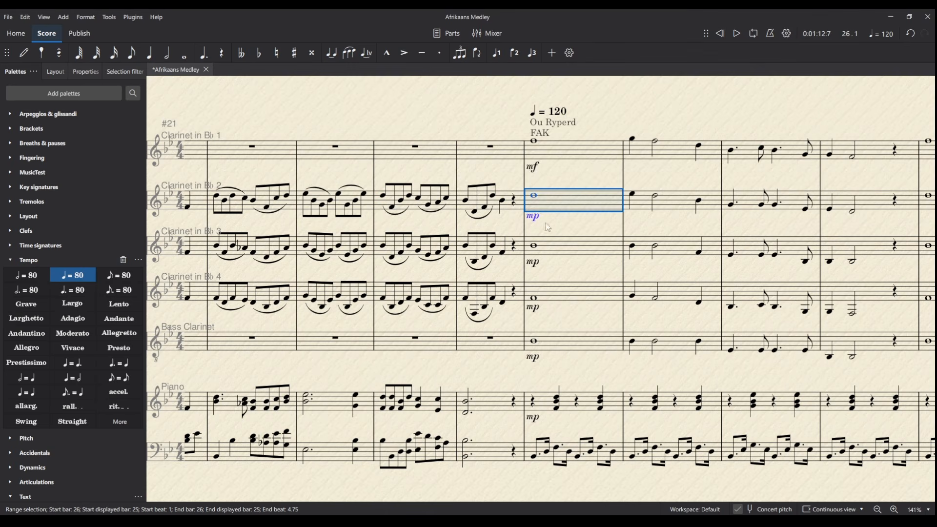
{"action": "left_click", "coordinate": [554, 300], "text": "shift"}
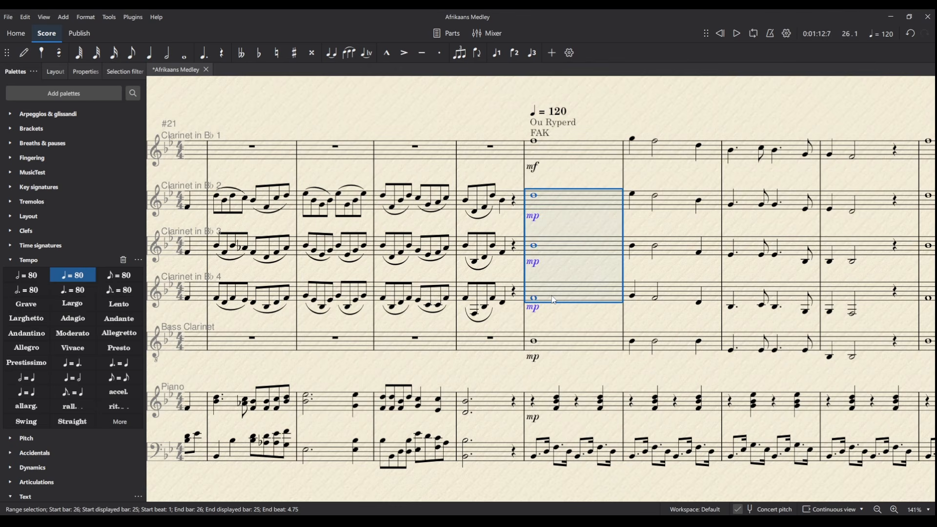
{"action": "key", "text": "Delete"}
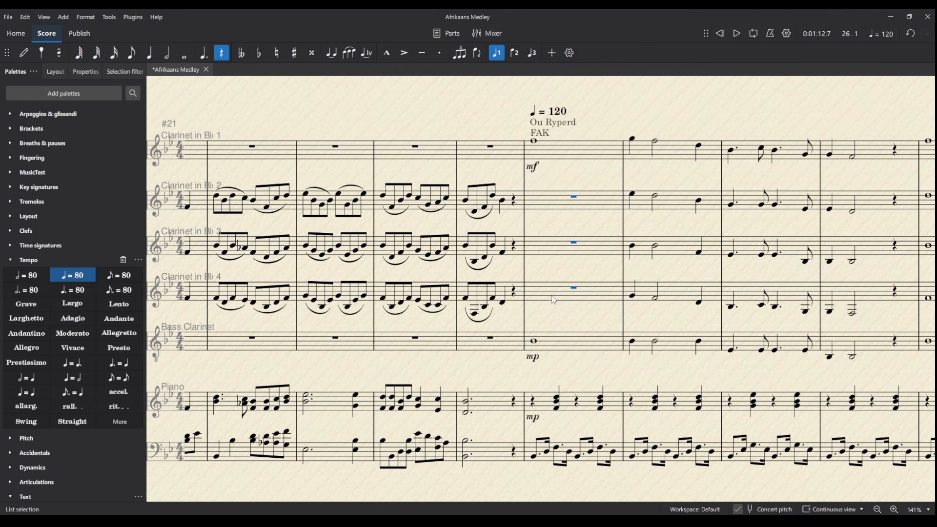
{"action": "left_click", "coordinate": [506, 198]}
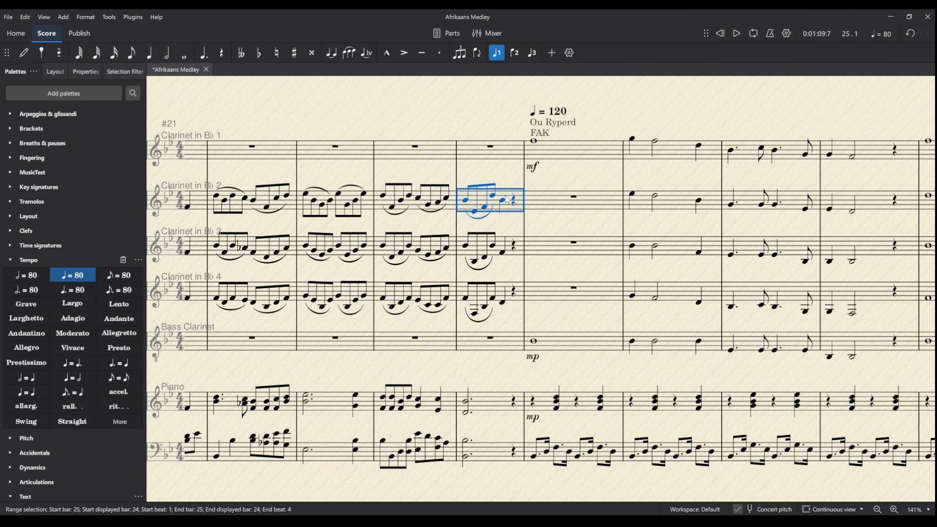
{"action": "left_click", "coordinate": [503, 290], "text": "shift"}
{"action": "key", "text": "ctrl+x"}
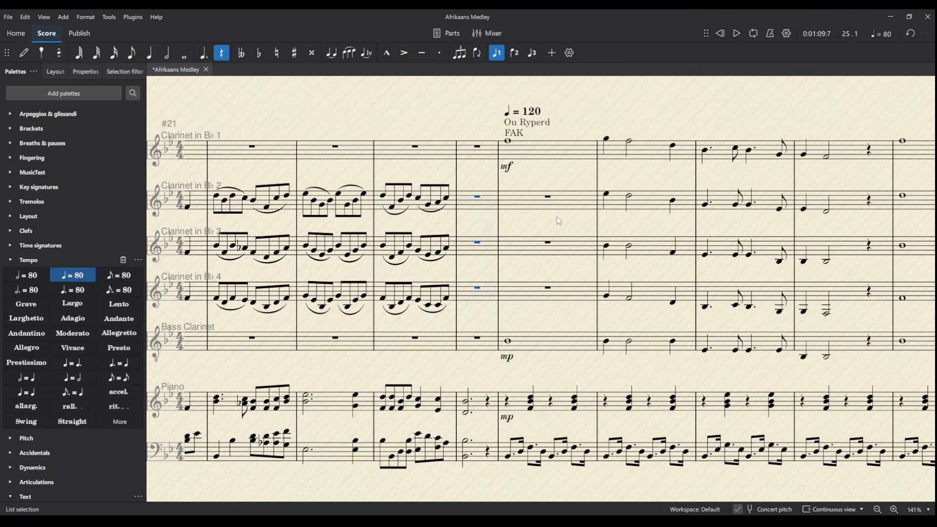
{"action": "left_click", "coordinate": [537, 200]}
{"action": "key", "text": "ctrl+v"}
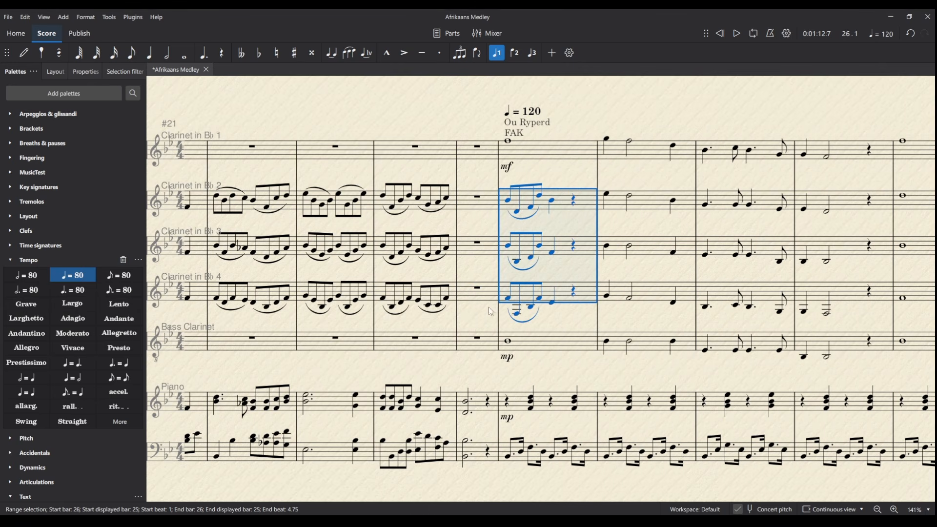
Clear both piano staves in the bar before Ou Ryperd and delete that bar from the score.
{"action": "left_click", "coordinate": [479, 404]}
{"action": "left_click", "coordinate": [482, 459], "text": "shift"}
{"action": "key", "text": "Delete"}
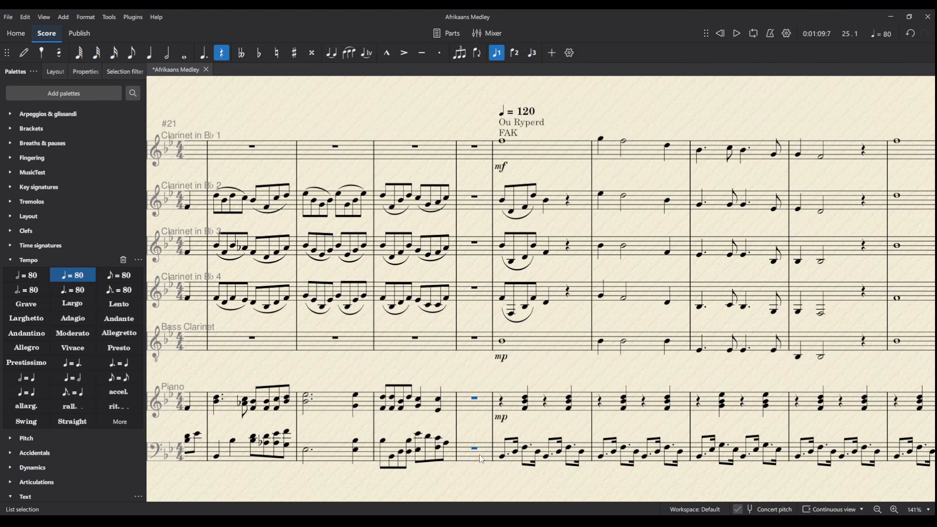
{"action": "left_click", "coordinate": [467, 352]}
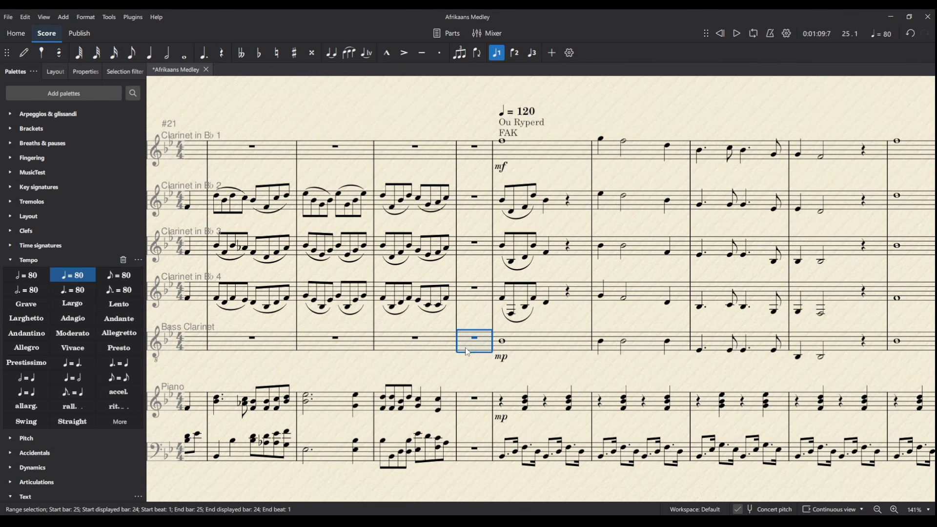
{"action": "key", "text": "ctrl+Delete"}
Play back the overlapped transition from Clarinet 2's first note in the bar before Ou Ryperd.
{"action": "left_click", "coordinate": [384, 198]}
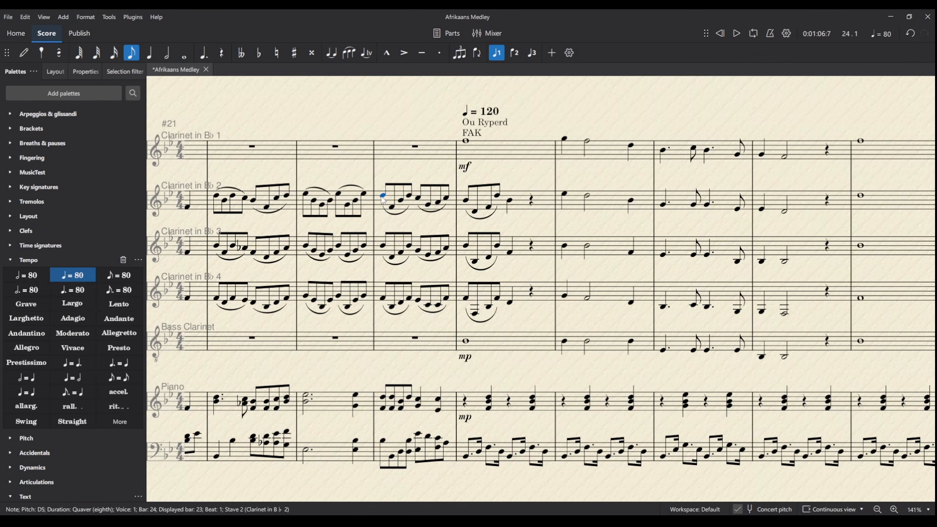
{"action": "key", "text": "space"}
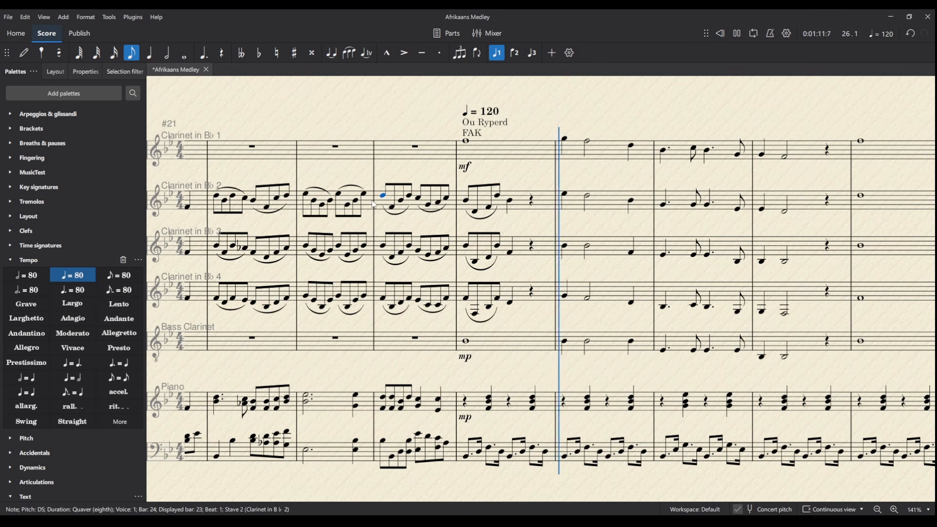
{"action": "key", "text": "space"}
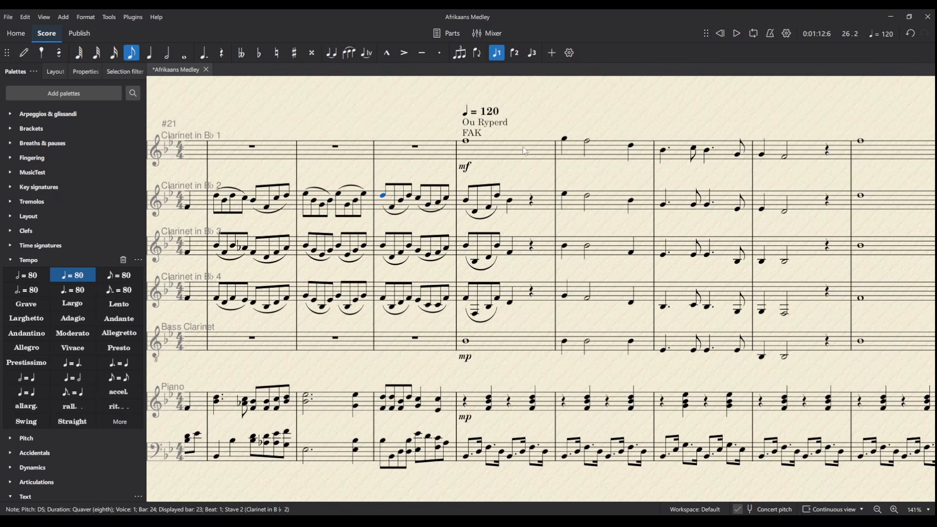
Undo the overlap edits, back to before the notes of Clarinets 2 to 4 in Ou Ryperd's first bar were cleared.
{"action": "key", "text": "ctrl+z"}
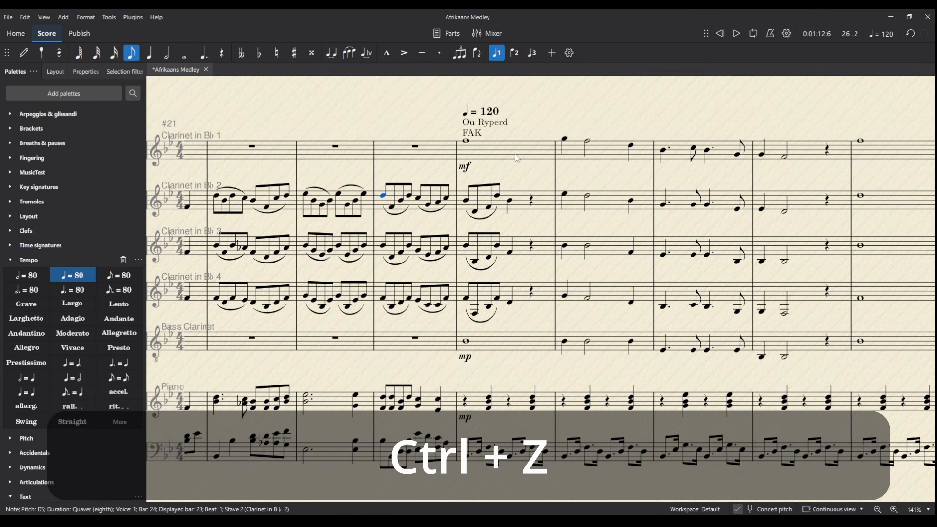
{"action": "key", "text": "ctrl+z"}
{"action": "key", "text": "ctrl+z"}
{"action": "key", "text": "ctrl+z"}
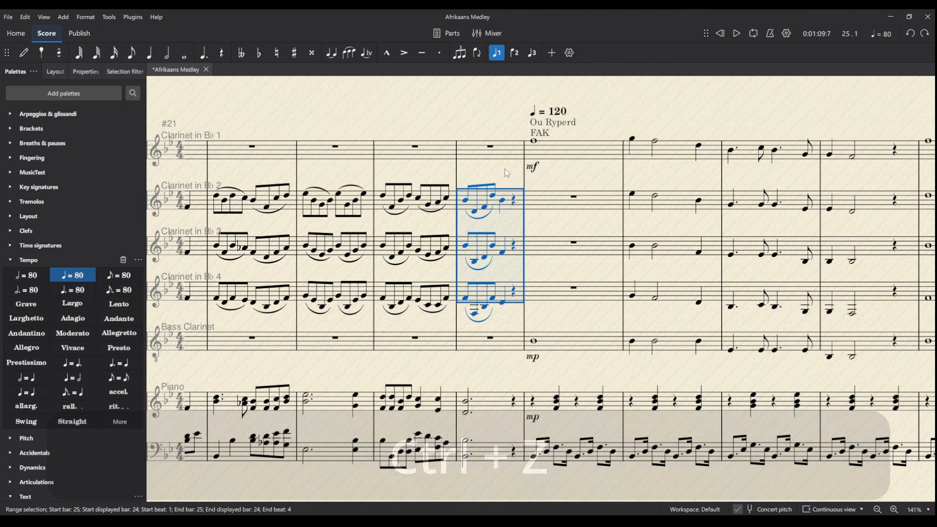
{"action": "key", "text": "ctrl+z"}
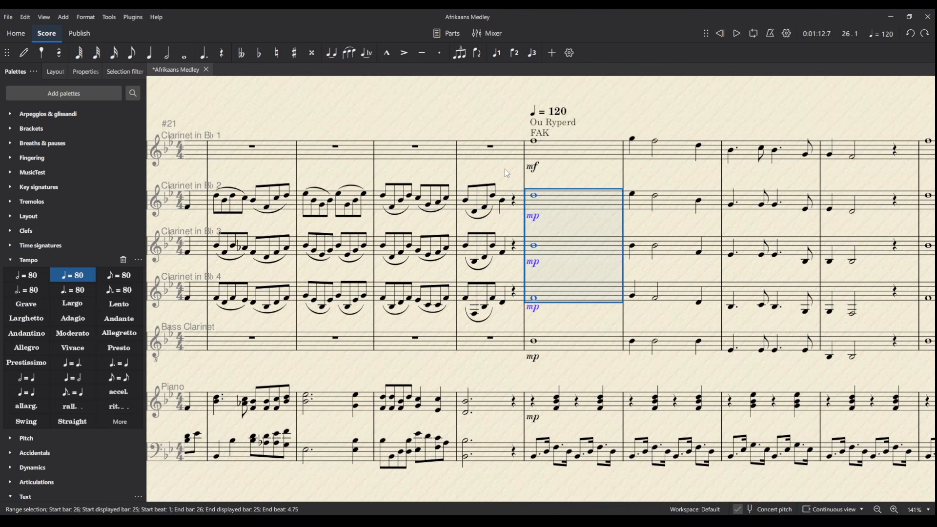
{"action": "key", "text": "Escape"}
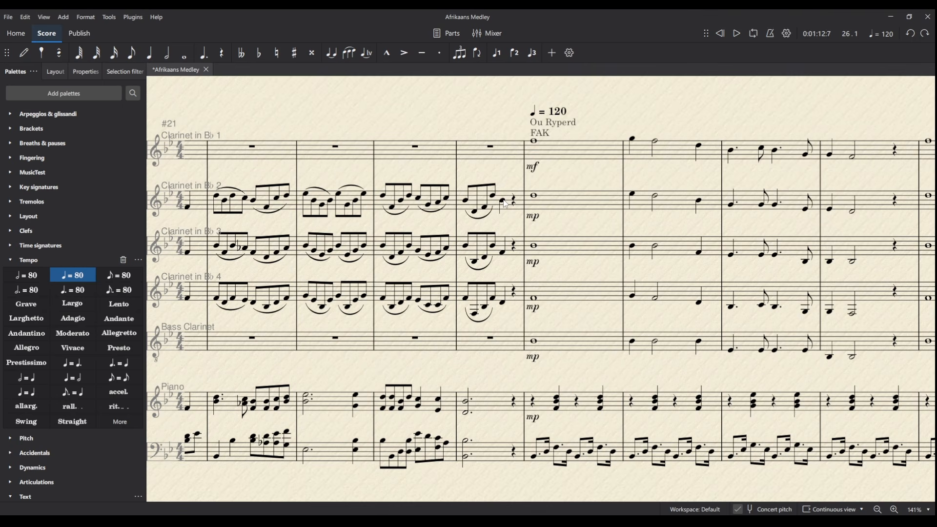
Copy the first two beats of Ou Ryperd's piano bass line and shorten the bass octave starting the preceding bar to a minim.
{"action": "left_click", "coordinate": [535, 461]}
{"action": "left_click", "coordinate": [572, 459], "text": "shift"}
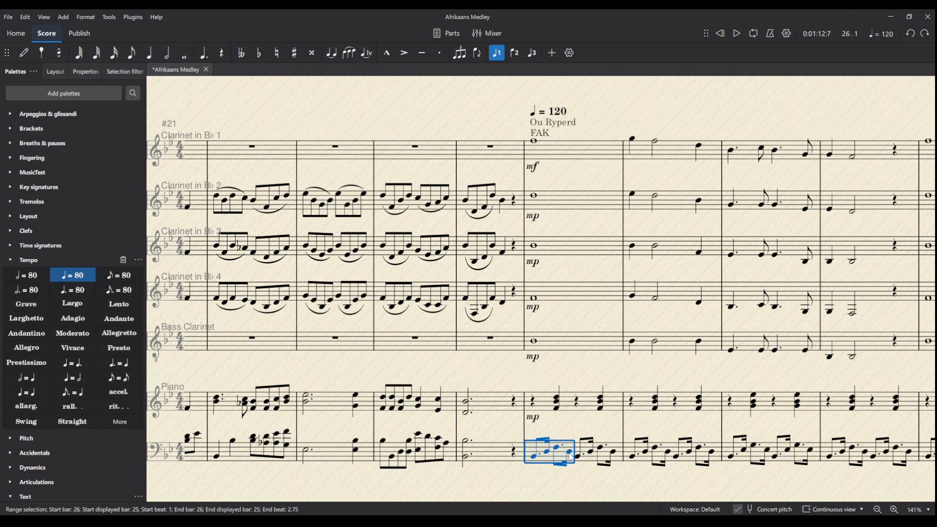
{"action": "left_click", "coordinate": [467, 455]}
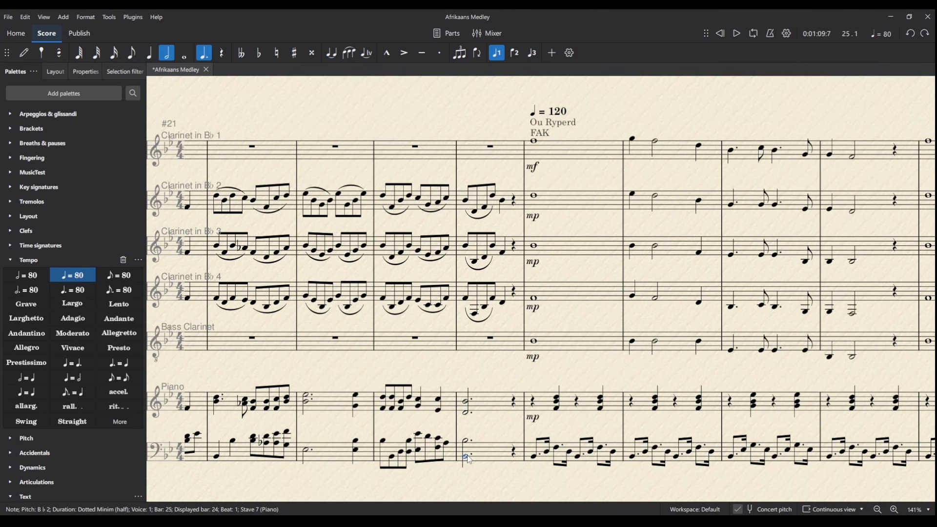
{"action": "key", "text": "5"}
{"action": "key", "text": "Right"}
{"action": "key", "text": "Left"}
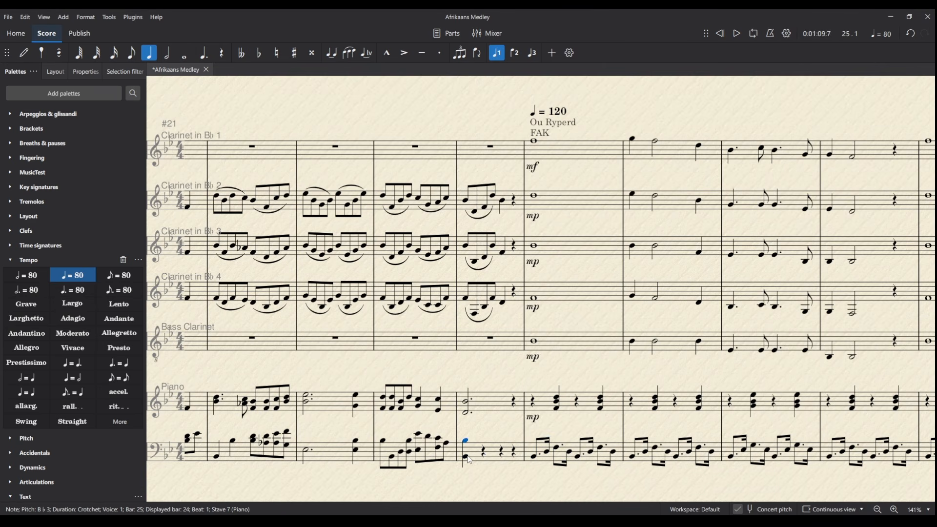
{"action": "key", "text": "6"}
Paste the copied bass figure on beat 3 of the bar before Ou Ryperd and replace its first note with a rest.
{"action": "left_click", "coordinate": [504, 461]}
{"action": "key", "text": "ctrl+v"}
{"action": "left_click", "coordinate": [504, 461]}
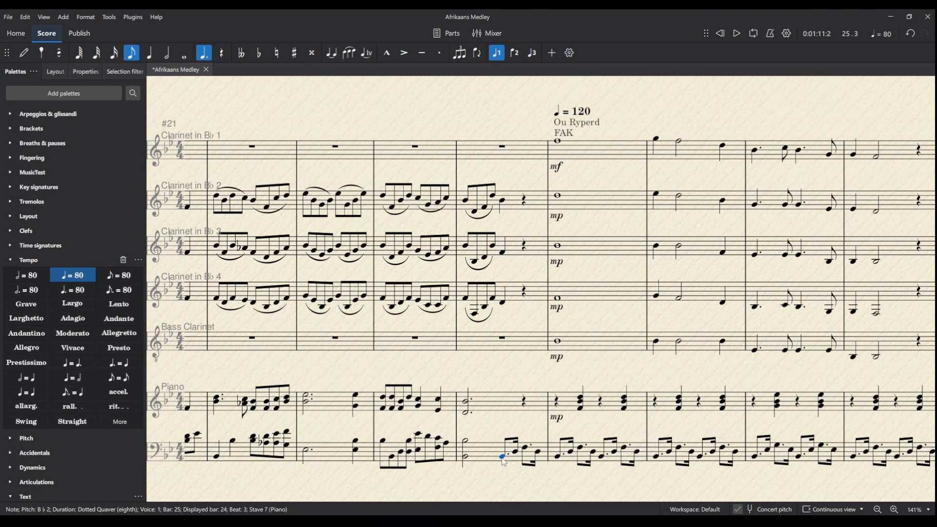
{"action": "key", "text": "Delete"}
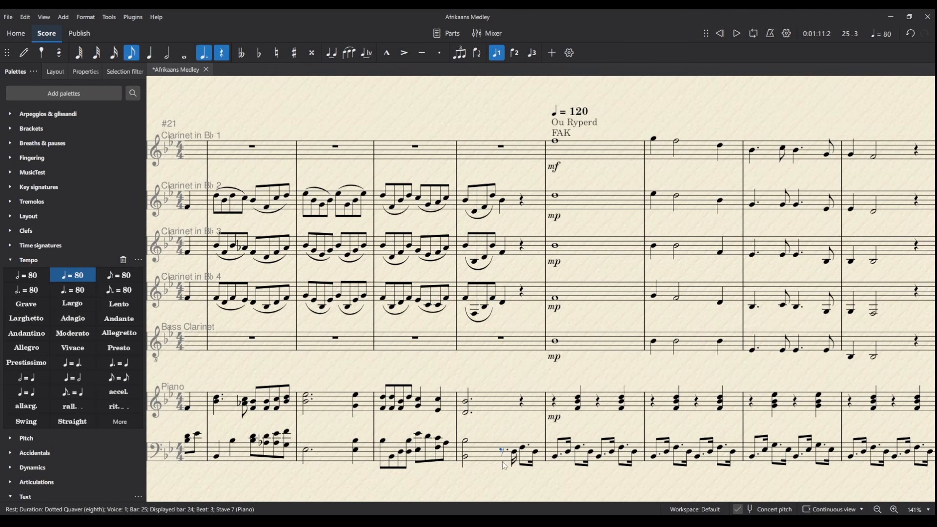
Add a crotchet = 120 tempo mark at the piano bass pickup semiquaver before Ou Ryperd and remove the tempo mark above Ou Ryperd's first bar.
{"action": "left_click", "coordinate": [515, 453]}
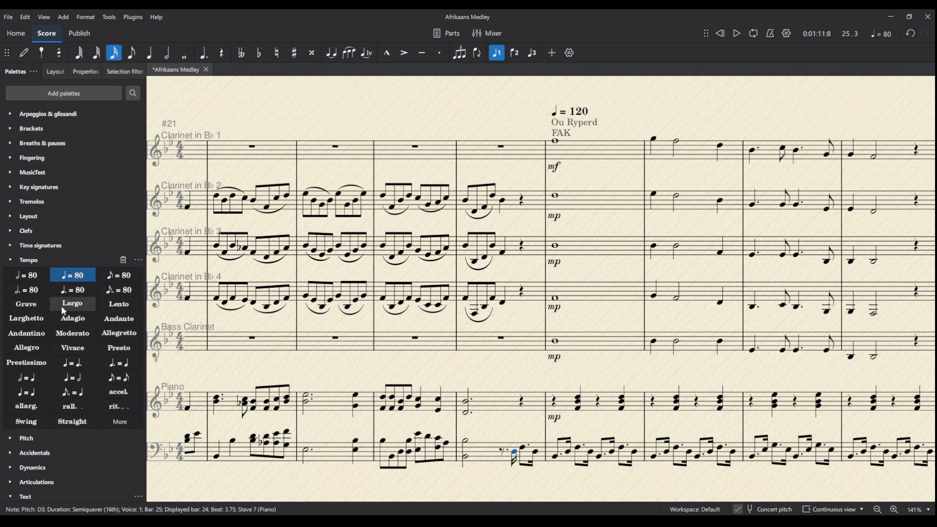
{"action": "left_click", "coordinate": [74, 276]}
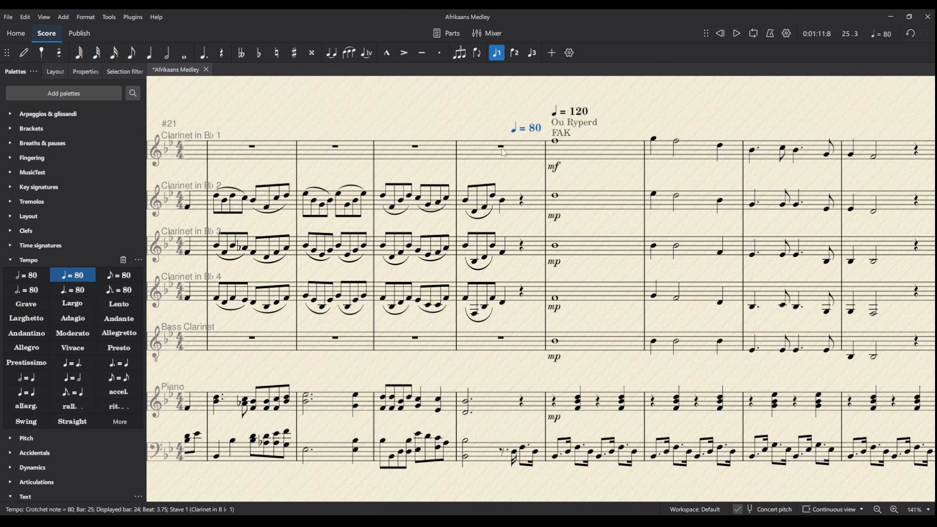
{"action": "double_click", "coordinate": [537, 129]}
{"action": "key", "text": "BackSpace"}
{"action": "type", "text": "12"}
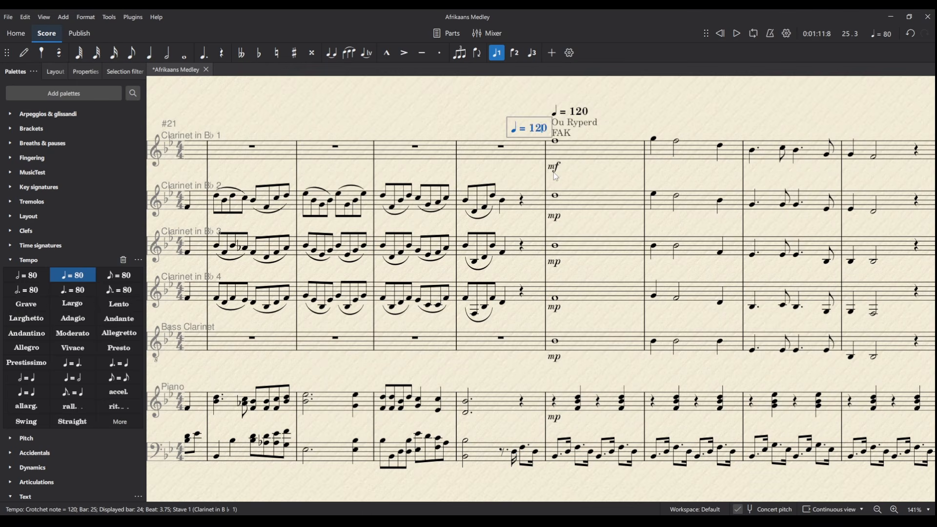
{"action": "key", "text": "Escape"}
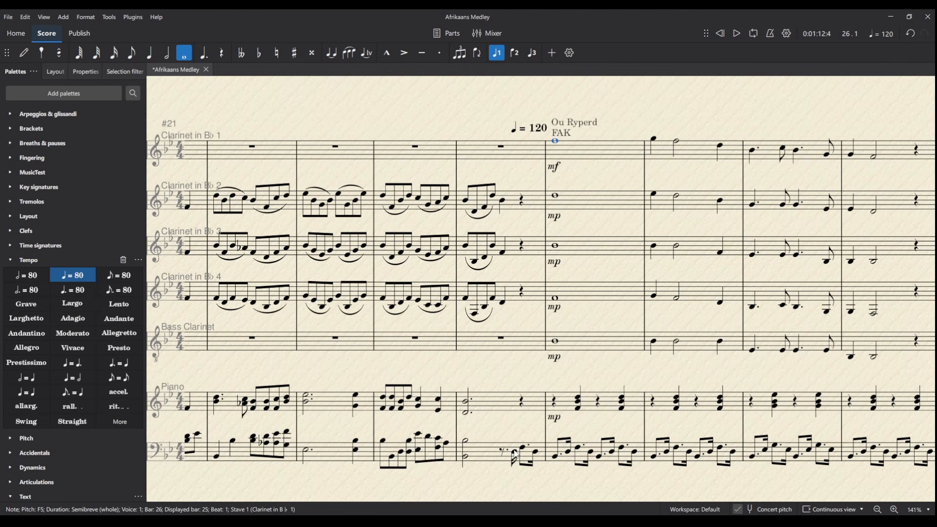
Add fermatas to the beat 3 crotchets of Clarinets 2 to 4 in the bar before Ou Ryperd.
{"action": "left_click", "coordinate": [502, 200]}
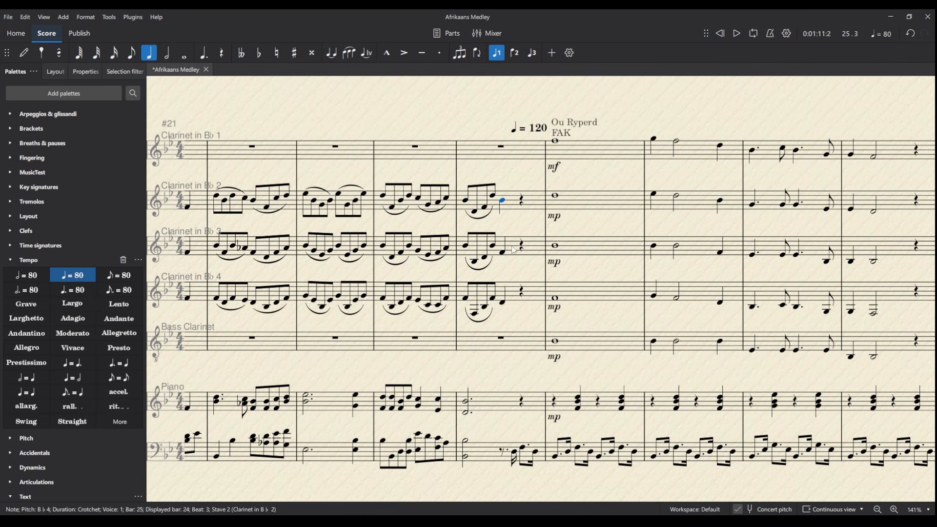
{"action": "left_click", "coordinate": [505, 306], "text": "shift"}
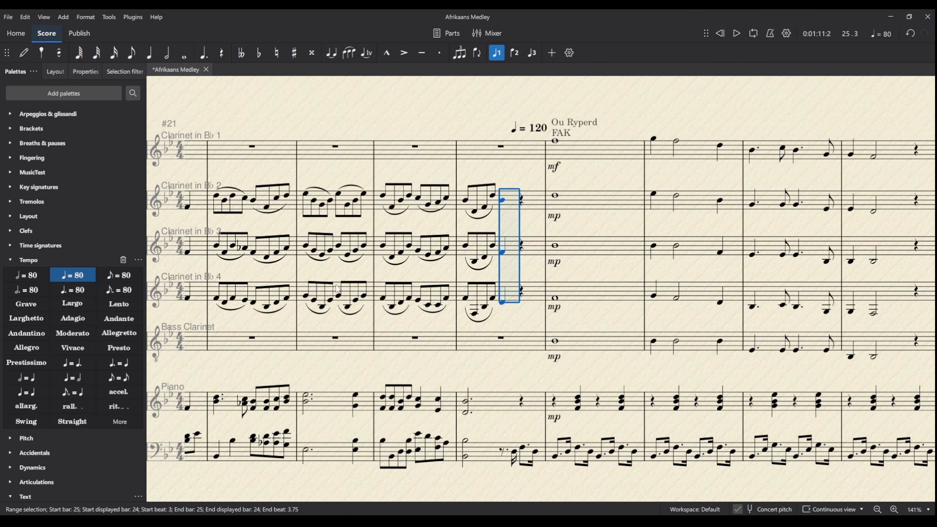
{"action": "scroll", "coordinate": [29, 413], "scroll_direction": "down", "scroll_amount": 1}
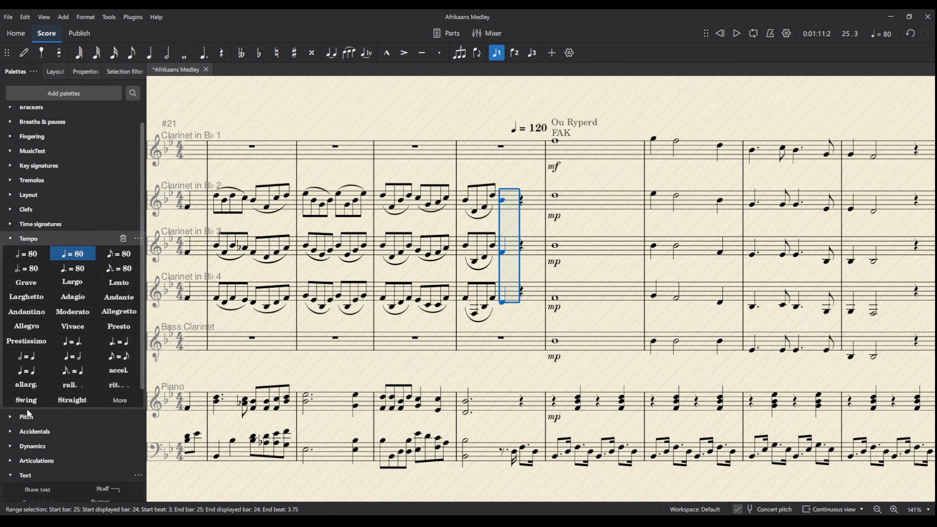
{"action": "scroll", "coordinate": [29, 414], "scroll_direction": "down", "scroll_amount": 3}
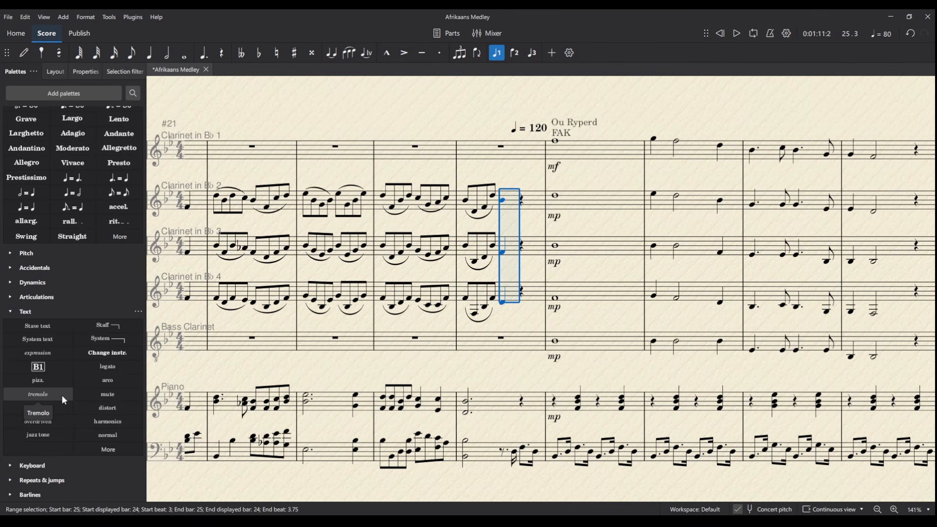
{"action": "scroll", "coordinate": [64, 399], "scroll_direction": "up", "scroll_amount": 3}
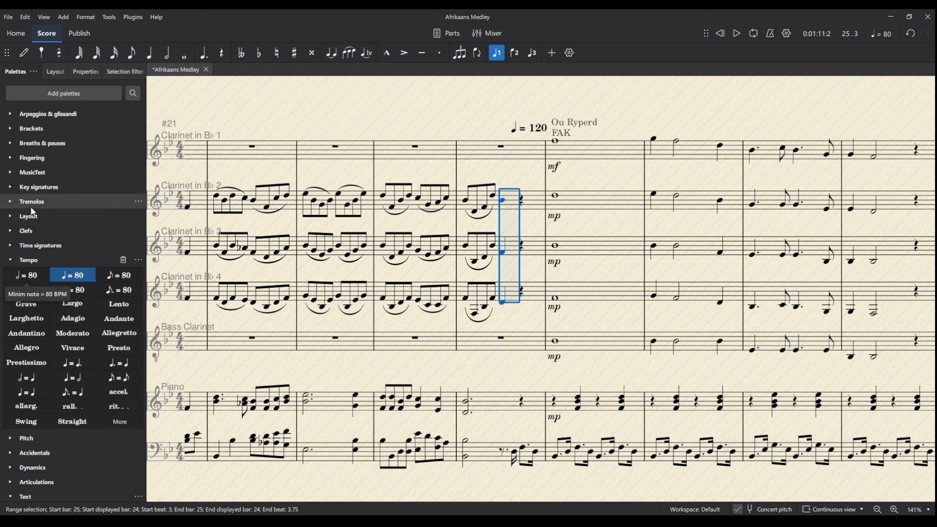
{"action": "left_click", "coordinate": [48, 144]}
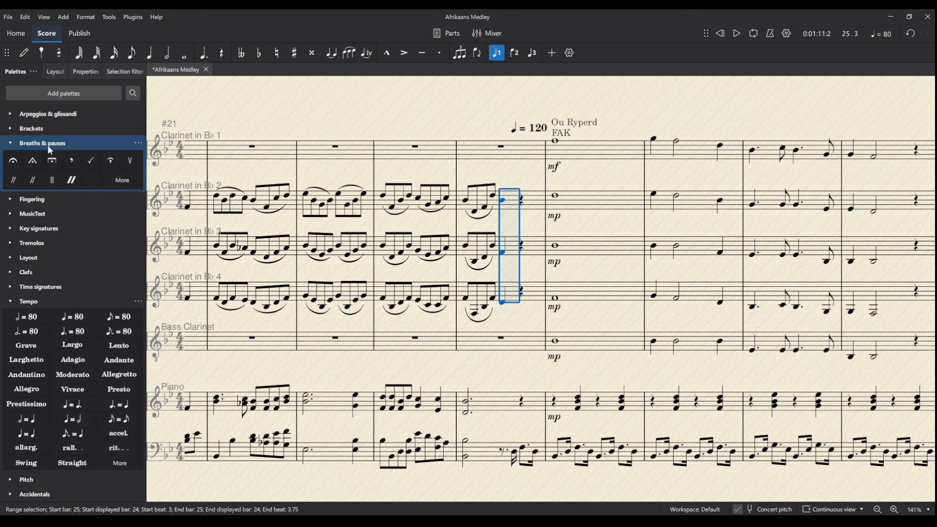
{"action": "left_click", "coordinate": [13, 160]}
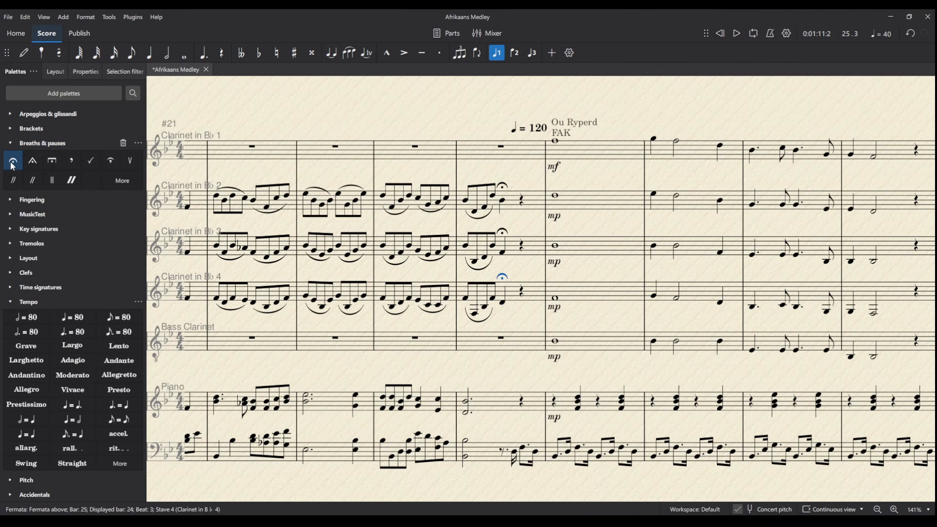
Play back the transition into Ou Ryperd with the fermatas in place.
{"action": "left_click", "coordinate": [466, 201]}
{"action": "key", "text": "space"}
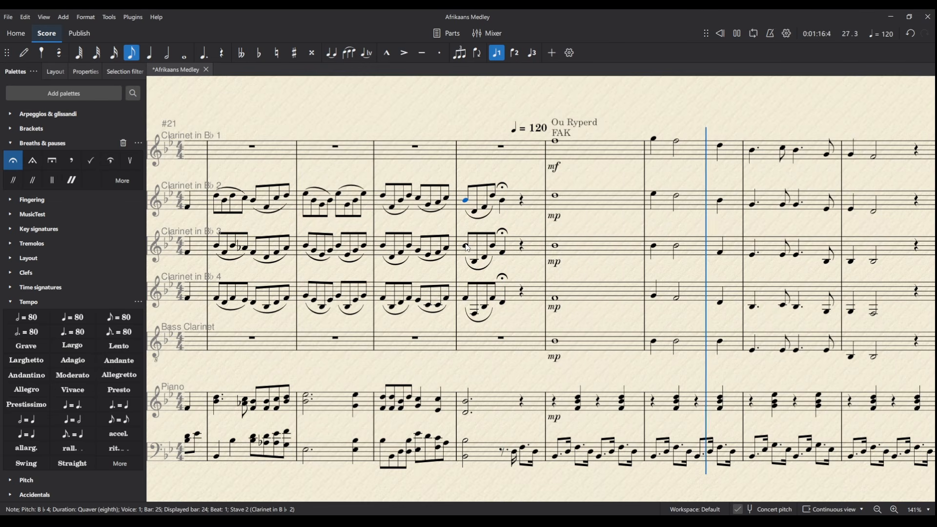
{"action": "key", "text": "space"}
{"action": "key", "text": "Escape"}
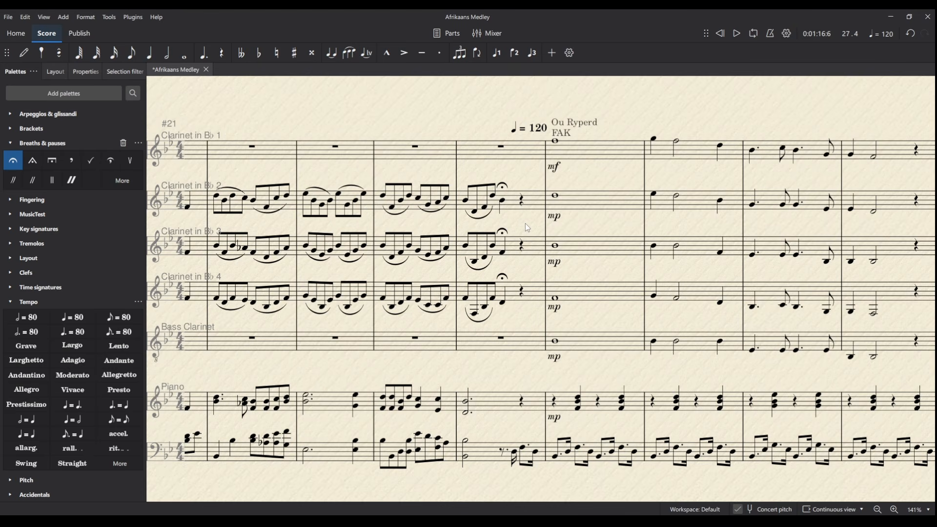
{"action": "key", "text": "Right"}
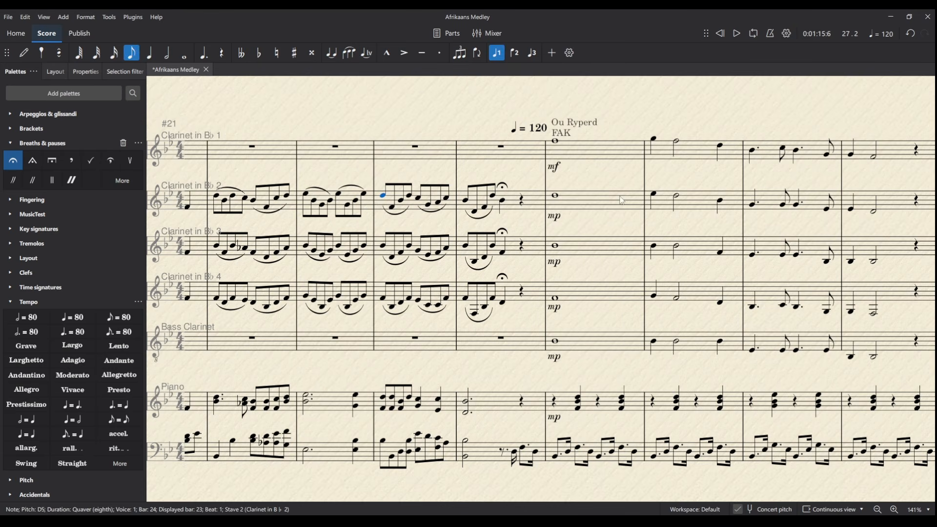
{"action": "key", "text": "Escape"}
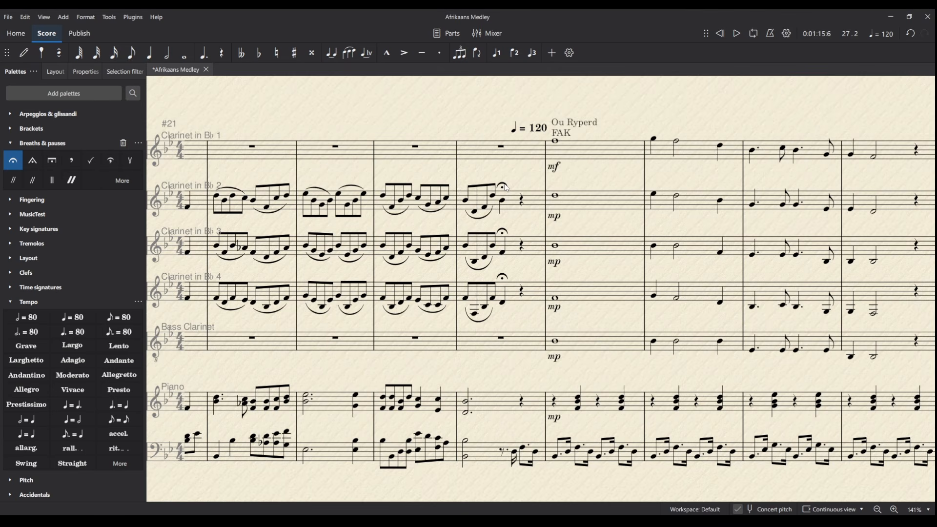
Undo the fermatas on Clarinets 2 to 4 in the bar before Ou Ryperd.
{"action": "left_click", "coordinate": [508, 194]}
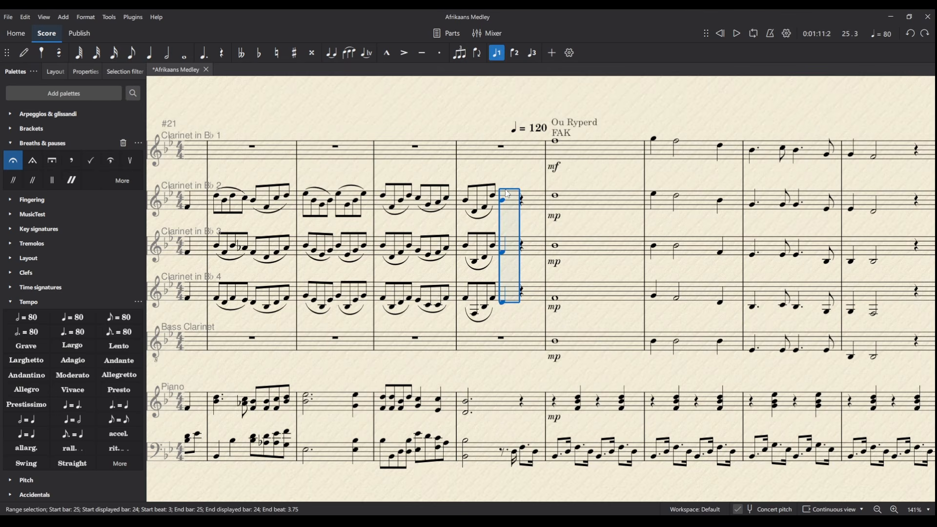
{"action": "key", "text": "Delete"}
Play back the transition from Clarinet 2's first note two bars before Ou Ryperd.
{"action": "left_click", "coordinate": [384, 197]}
{"action": "key", "text": "space"}
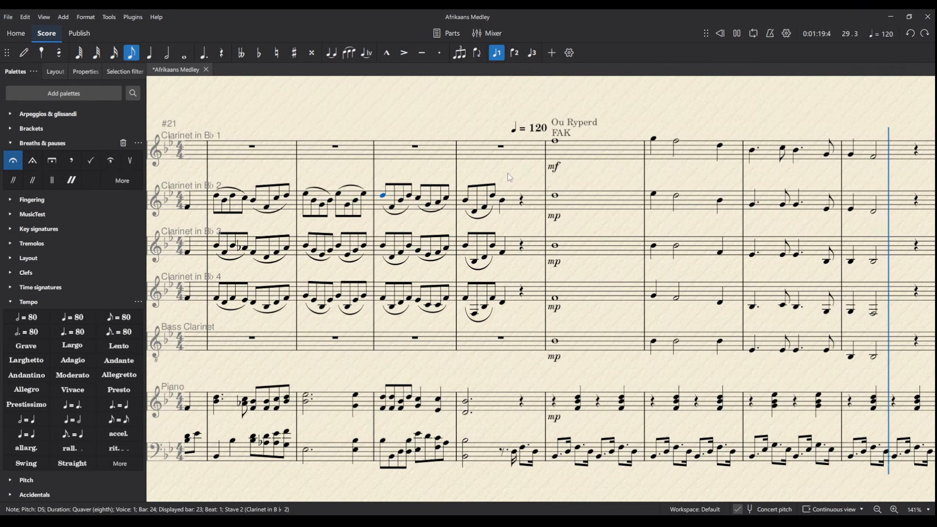
{"action": "key", "text": "space"}
{"action": "key", "text": "Escape"}
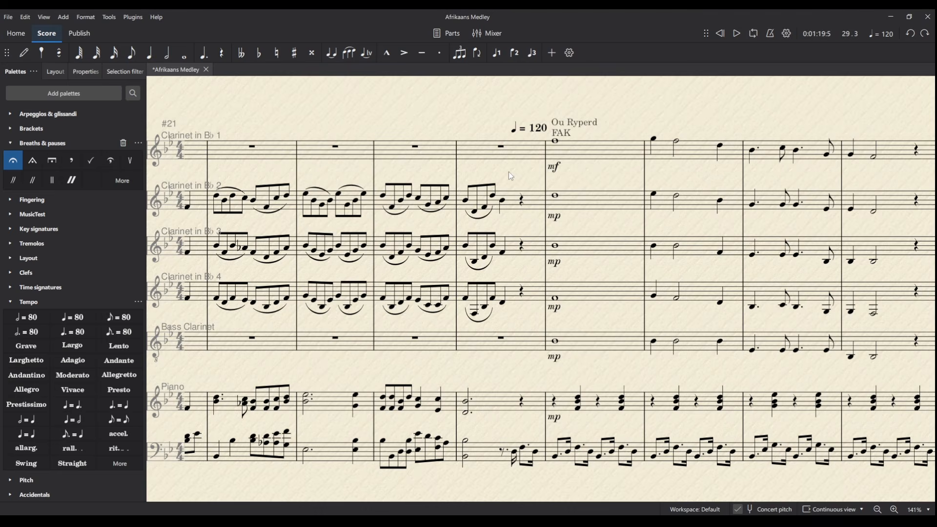
Copy the piano's lower-staff bar before Ou Ryperd into Clarinet 1 and set the pasted notes to cue size.
{"action": "key", "text": "F8"}
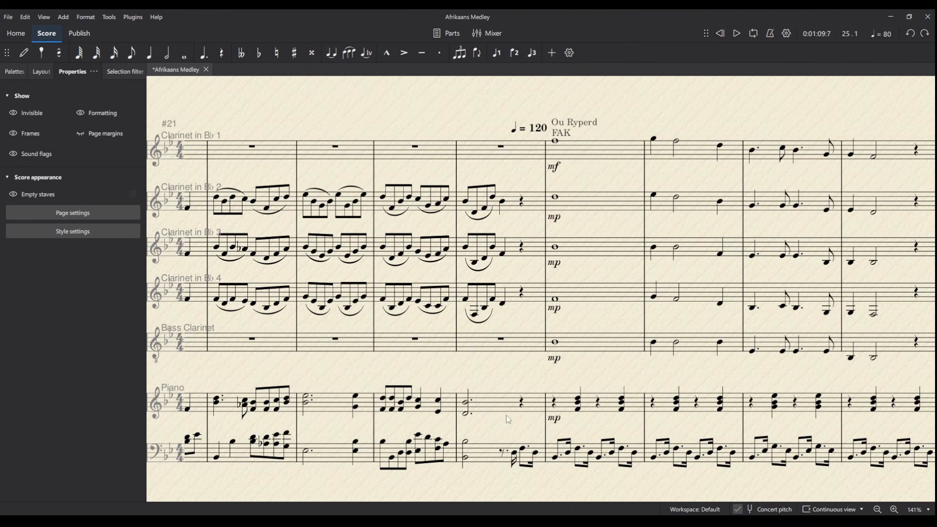
{"action": "left_click", "coordinate": [493, 459]}
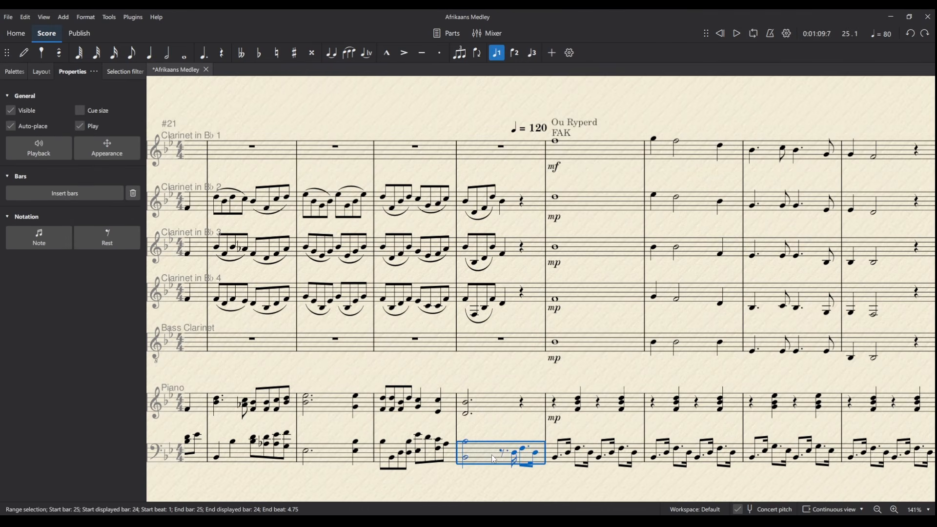
{"action": "left_click", "coordinate": [508, 163]}
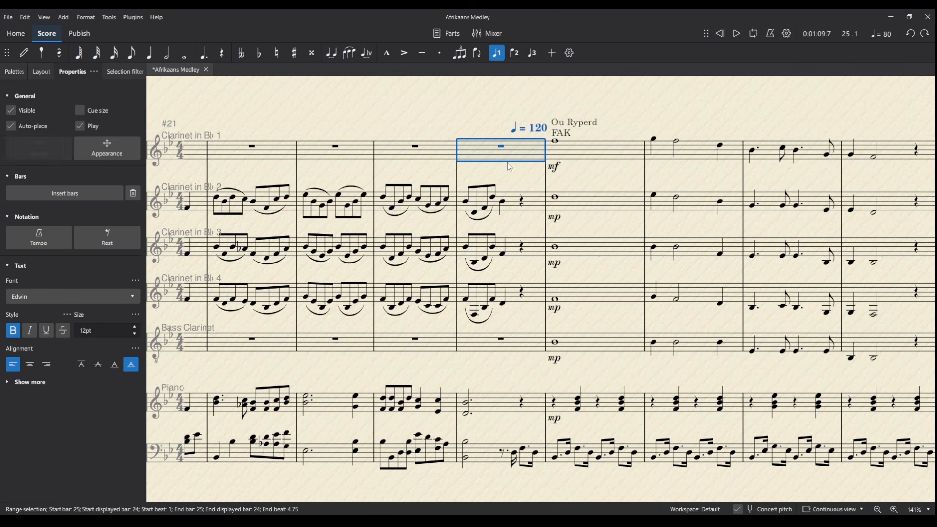
{"action": "key", "text": "ctrl+v"}
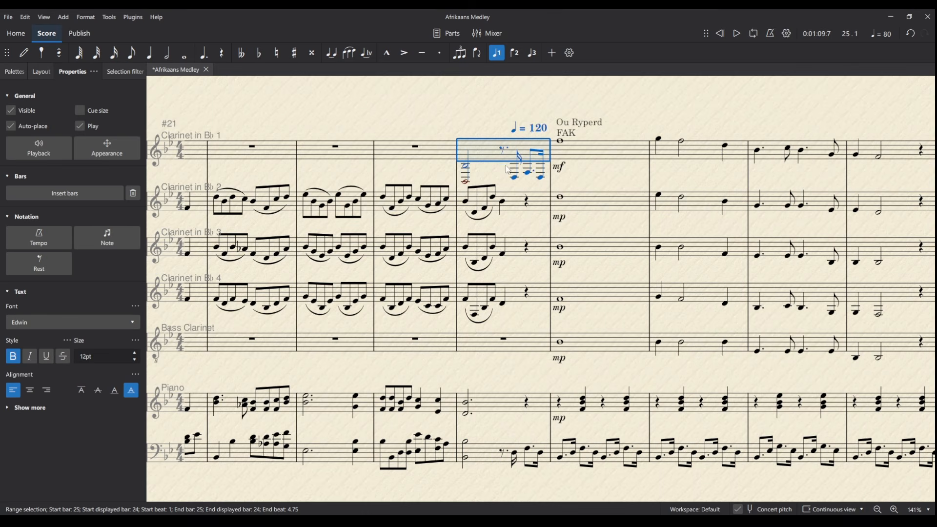
{"action": "left_click", "coordinate": [79, 111]}
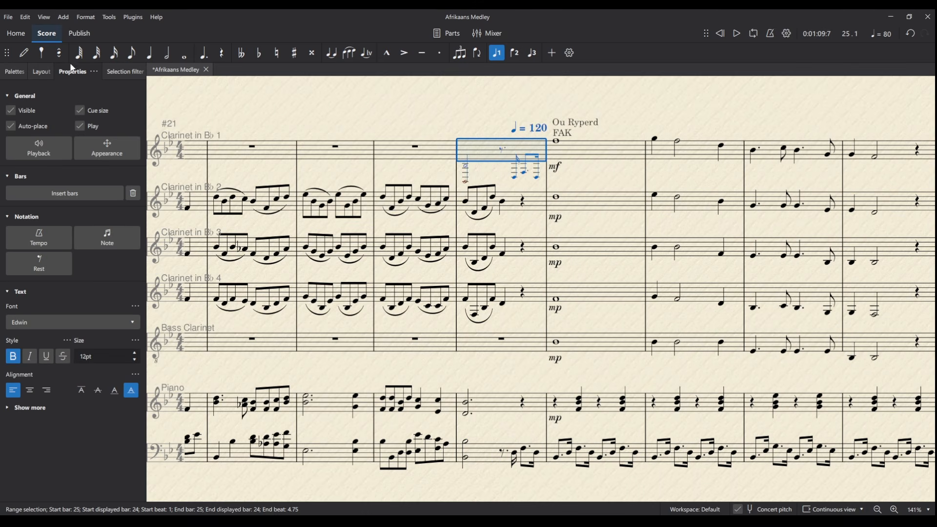
Delete the minim octave at the start of Clarinet 1's cue bar, leaving only the pickup notes.
{"action": "left_click", "coordinate": [466, 185]}
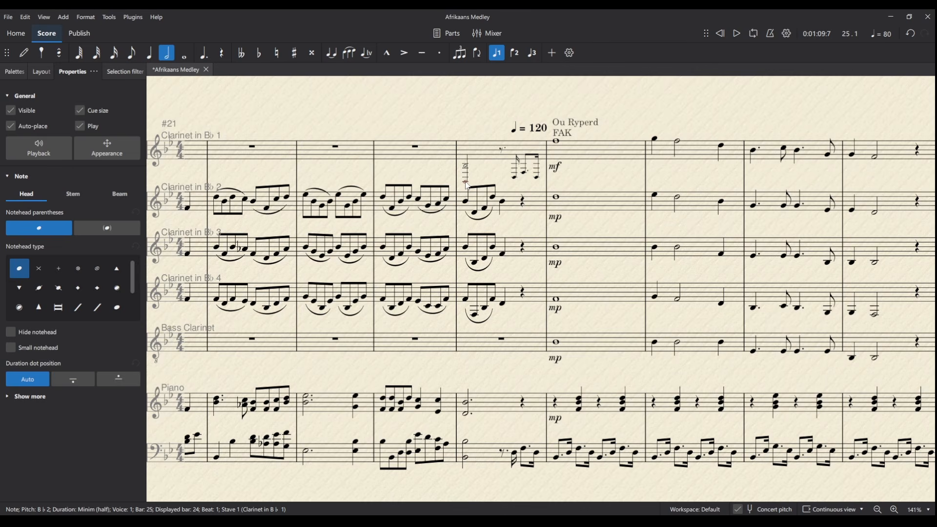
{"action": "key", "text": "Delete"}
{"action": "key", "text": "Escape"}
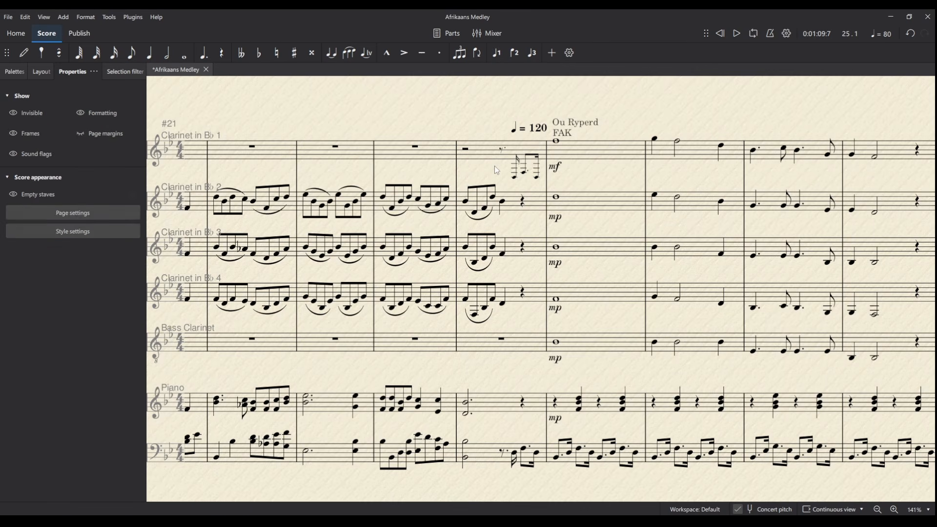
Add the stave text "Piano cue" above the first semiquaver of Clarinet 1's cue notes.
{"action": "left_click", "coordinate": [515, 178]}
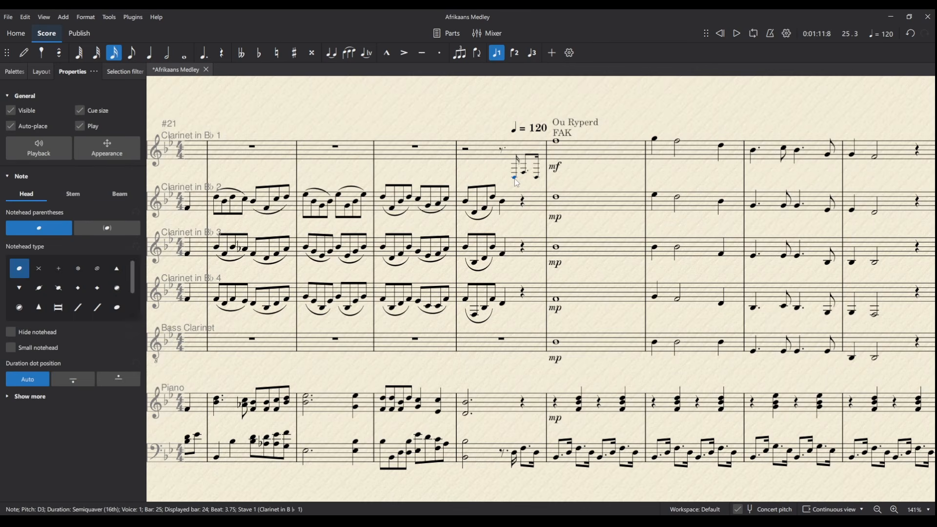
{"action": "key", "text": "ctrl+t"}
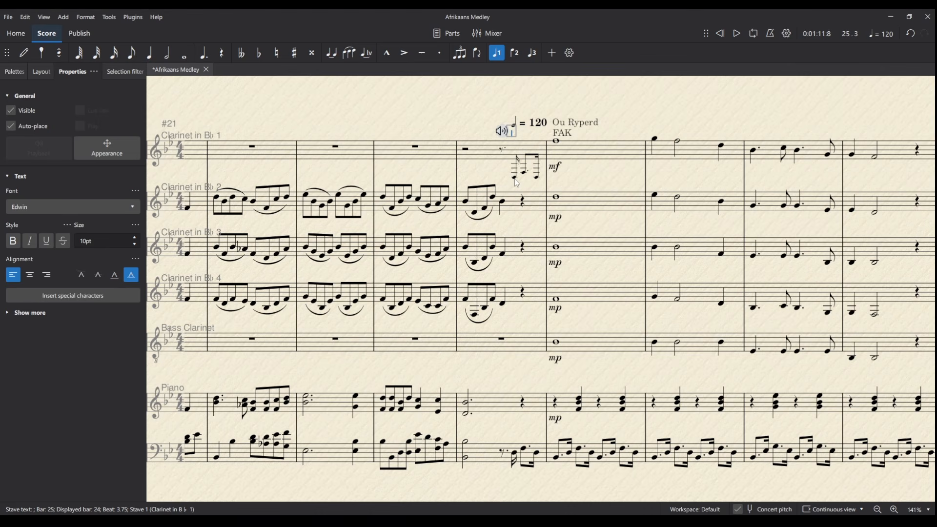
{"action": "type", "text": "Piano"}
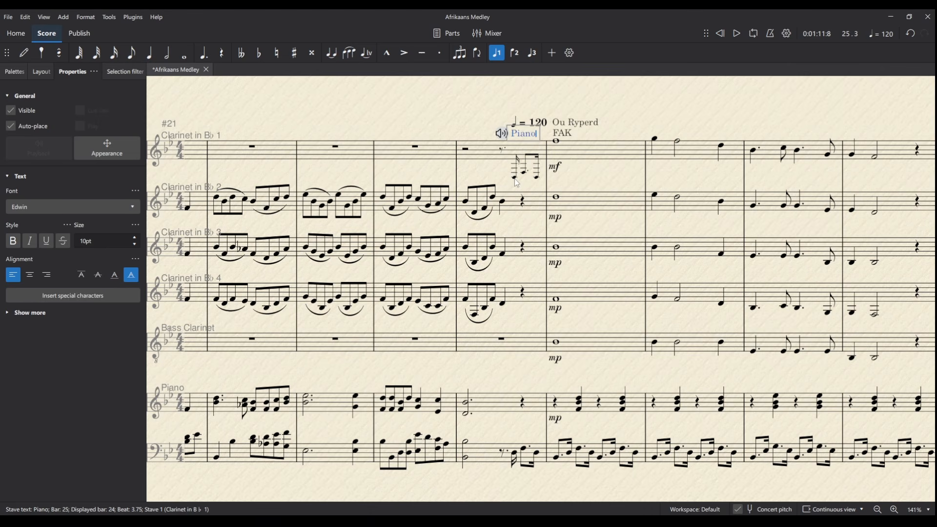
{"action": "type", "text": " cue"}
{"action": "key", "text": "Escape"}
{"action": "key", "text": "Escape"}
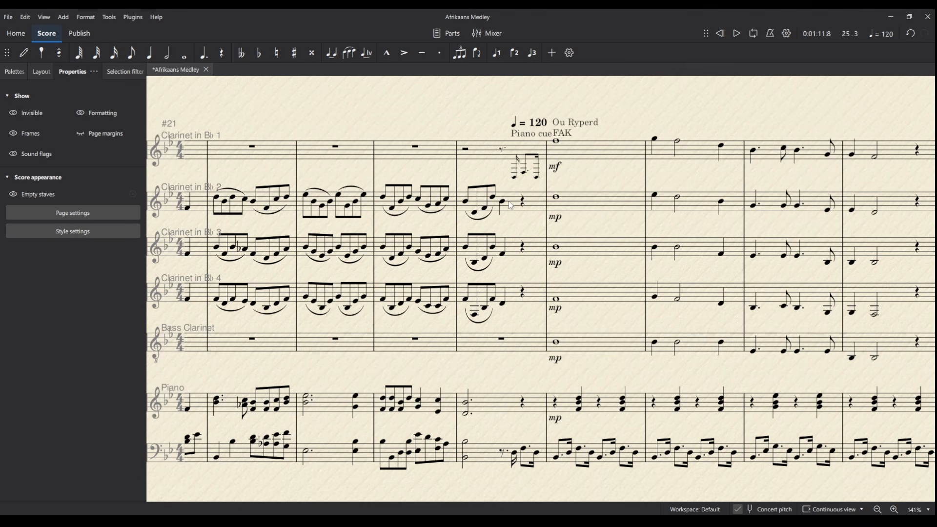
Move the cue notes in Clarinet 1's bar before Ou Ryperd to voice 2.
{"action": "left_click", "coordinate": [494, 158]}
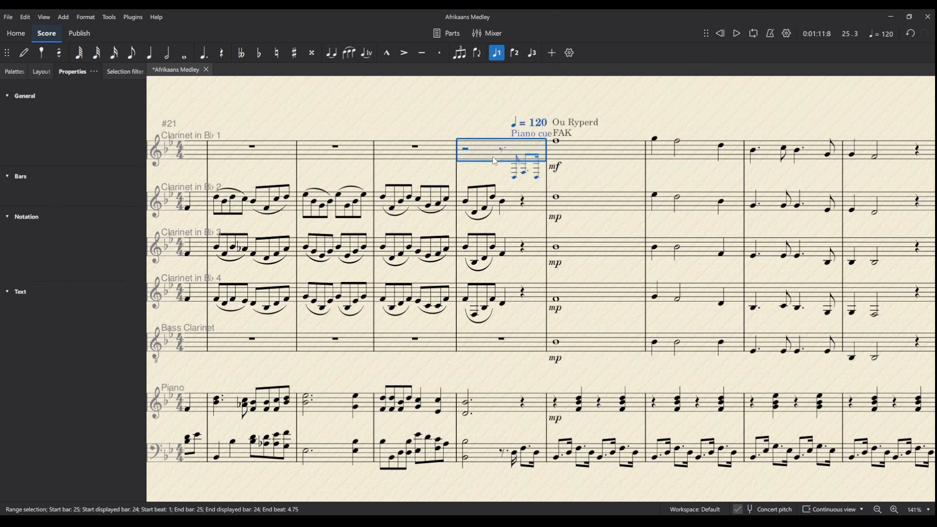
{"action": "left_click", "coordinate": [532, 53]}
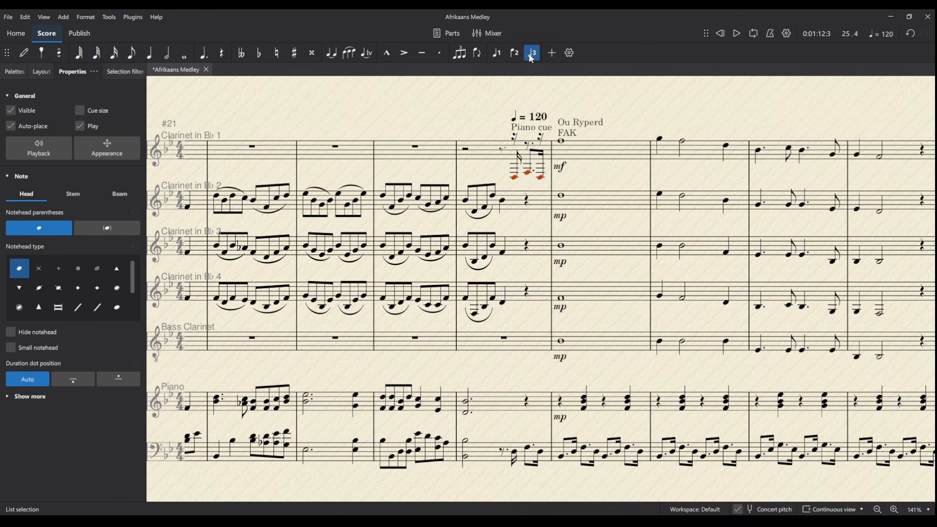
{"action": "key", "text": "ctrl+z"}
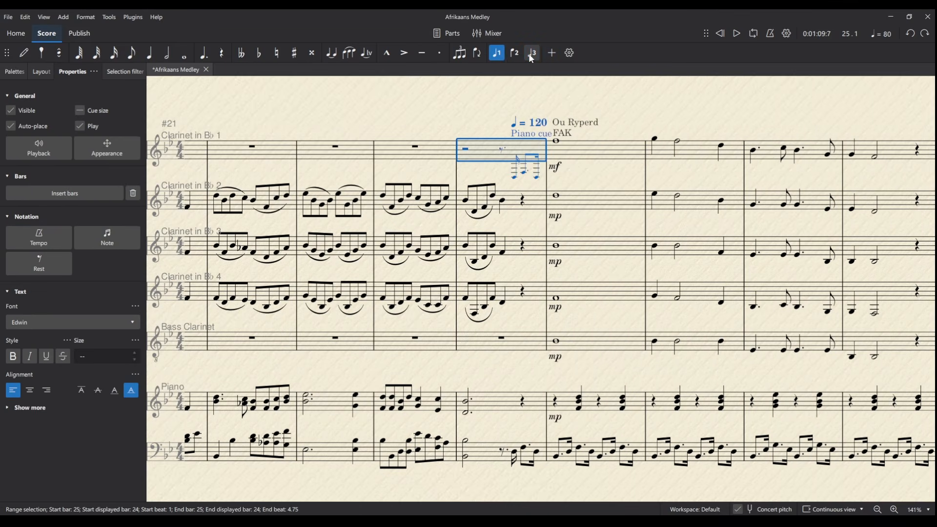
{"action": "left_click", "coordinate": [516, 58]}
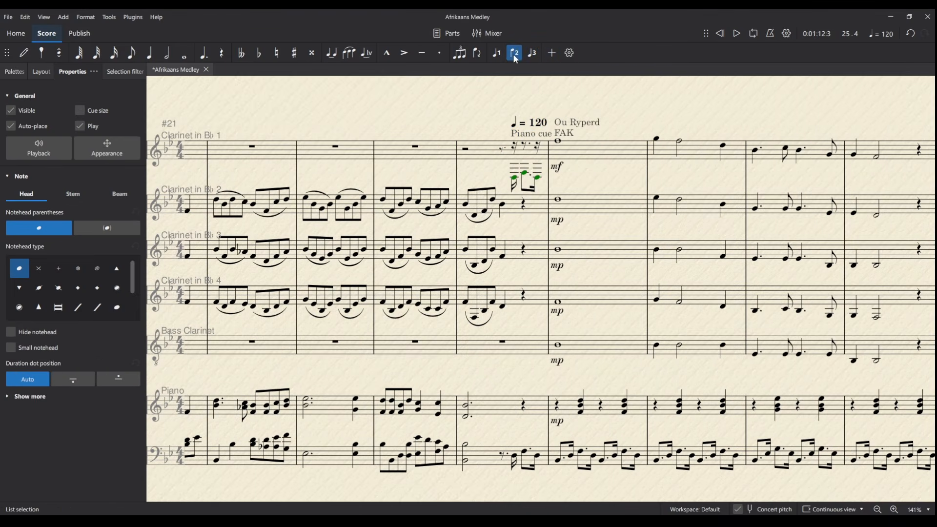
Copy Clarinet 1's cue bar with voice 1 excluded by the selection filter.
{"action": "left_click", "coordinate": [491, 156]}
{"action": "left_click", "coordinate": [114, 77]}
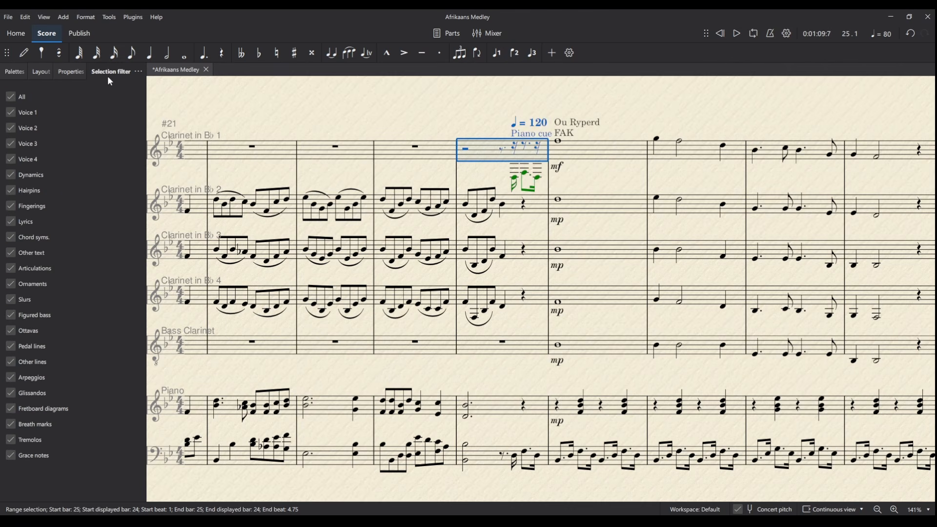
{"action": "left_click", "coordinate": [19, 115]}
{"action": "key", "text": "Escape"}
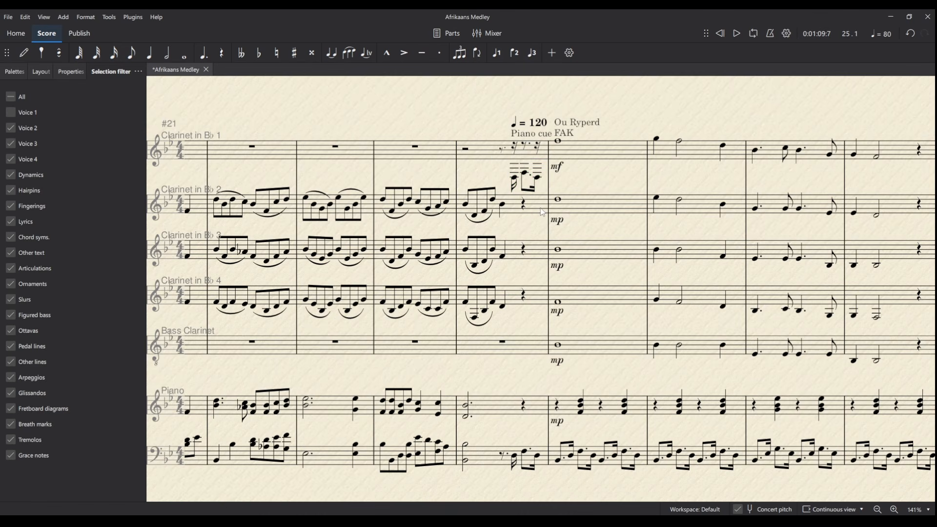
Paste the copied voice 2 cue notes into Clarinets 2, 3 and 4 in the bar before Ou Ryperd.
{"action": "left_click", "coordinate": [469, 207]}
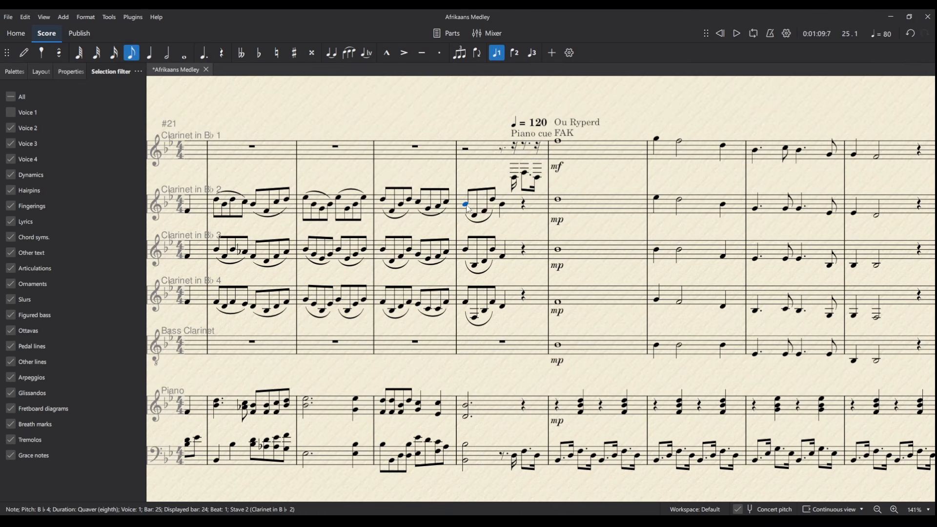
{"action": "key", "text": "ctrl+v"}
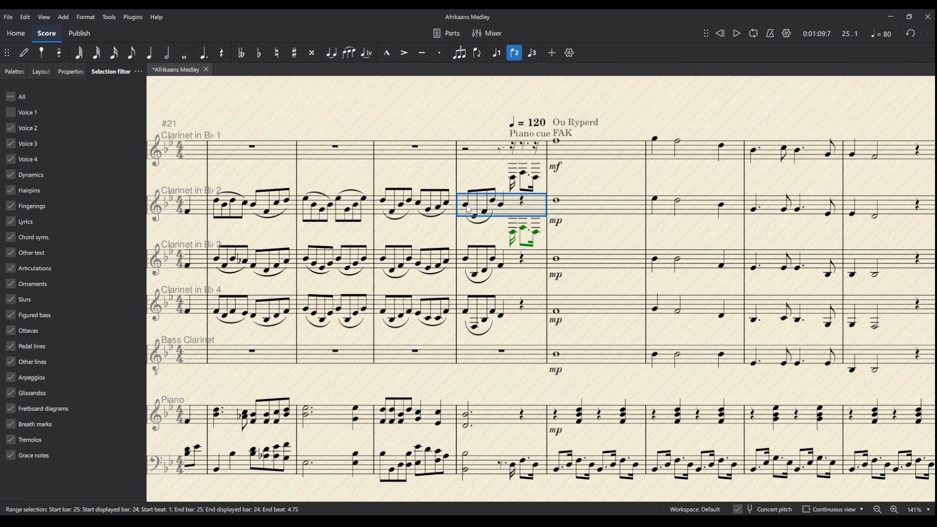
{"action": "left_click", "coordinate": [469, 260]}
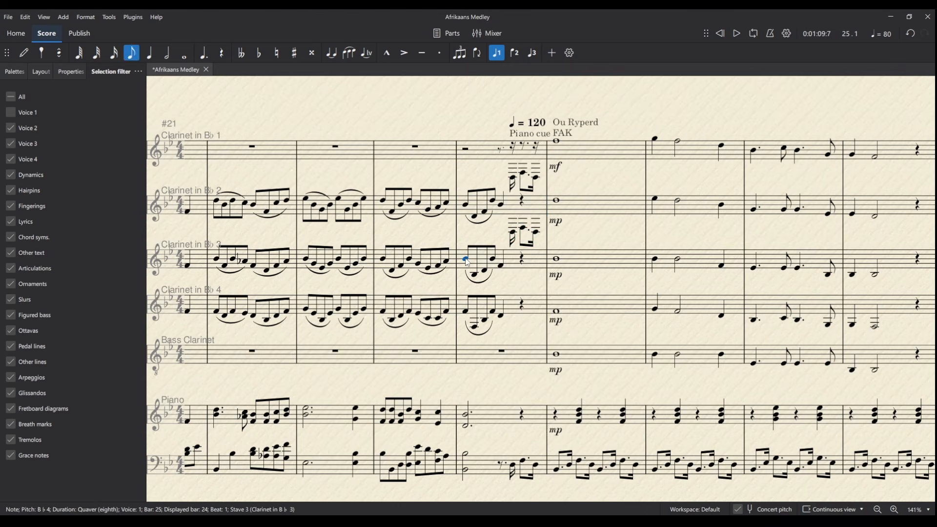
{"action": "key", "text": "ctrl+v"}
{"action": "left_click", "coordinate": [464, 328]}
{"action": "key", "text": "ctrl+v"}
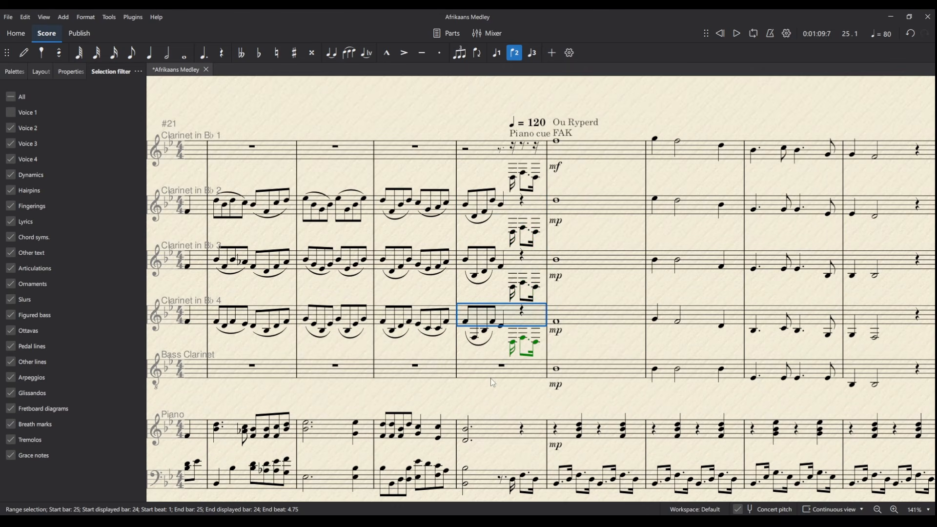
Paste the copied cue notes into the Bass Clarinet's bar before Ou Ryperd.
{"action": "key", "text": "Escape"}
{"action": "key", "text": "ctrl+v"}
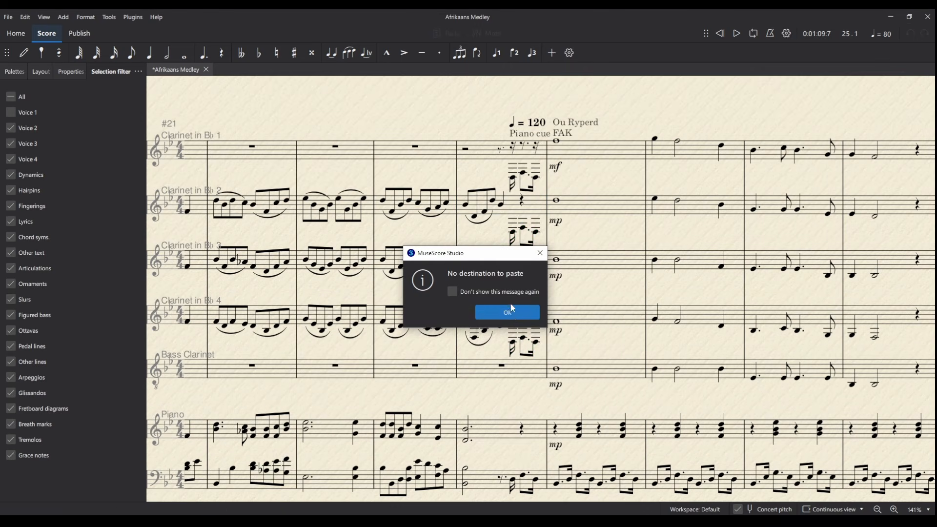
{"action": "left_click", "coordinate": [510, 312]}
{"action": "left_click", "coordinate": [505, 365]}
{"action": "key", "text": "ctrl+v"}
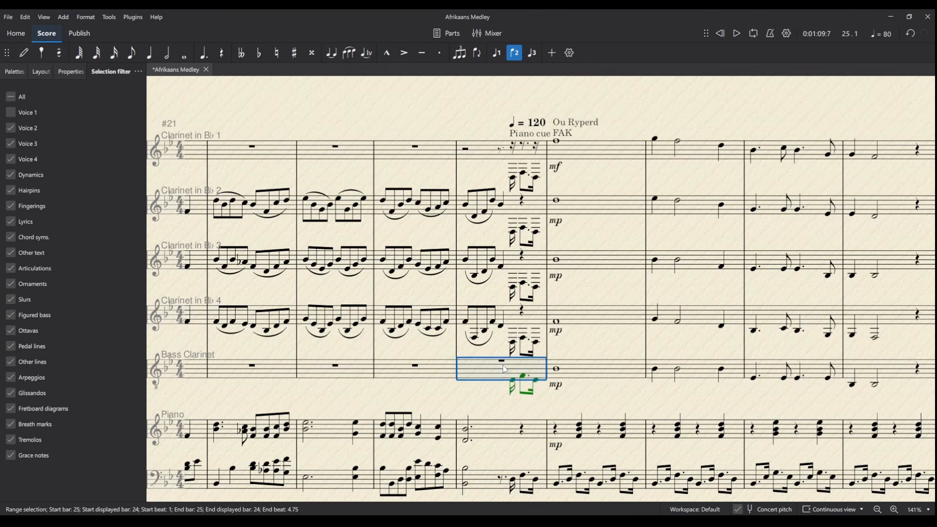
Set the cue notes in Clarinets 2 to 4 to cue size and raise them by an octave.
{"action": "left_click", "coordinate": [517, 211]}
{"action": "left_click", "coordinate": [486, 325], "text": "shift"}
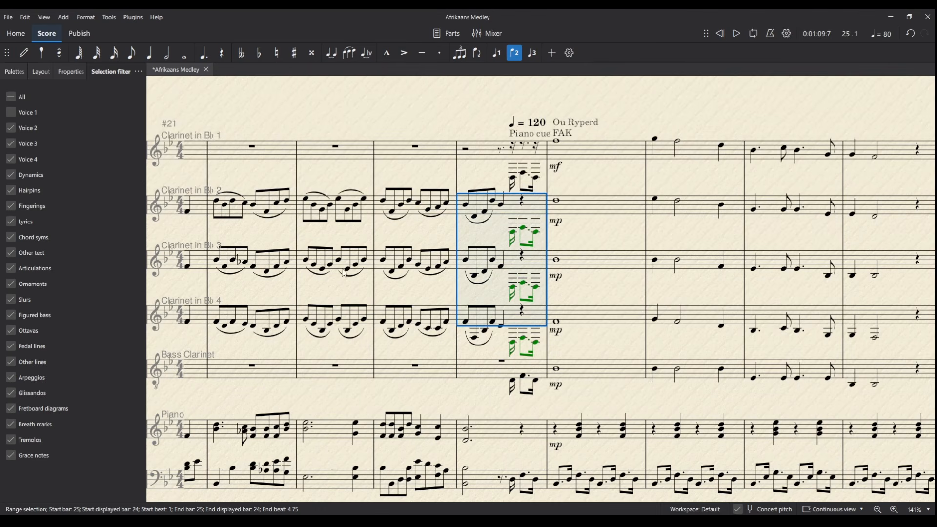
{"action": "left_click", "coordinate": [9, 74]}
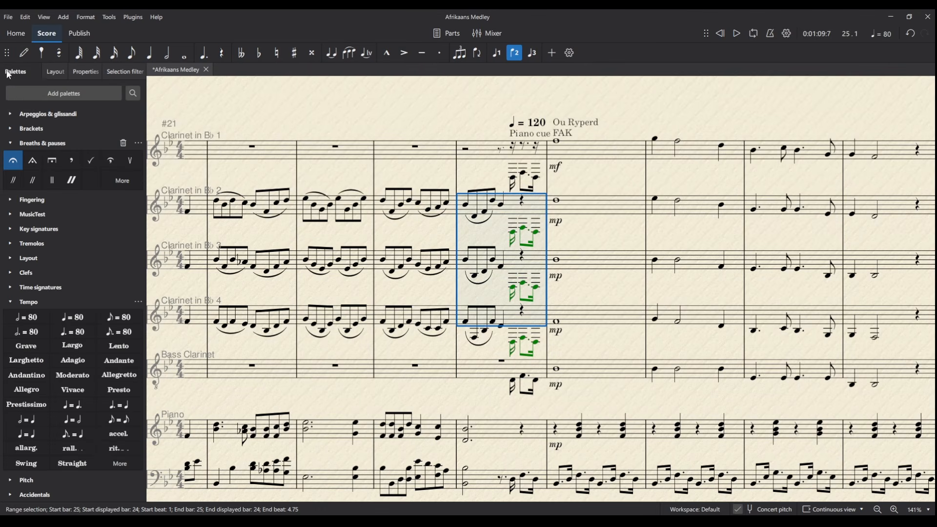
{"action": "left_click", "coordinate": [81, 72]}
{"action": "left_click", "coordinate": [81, 110]}
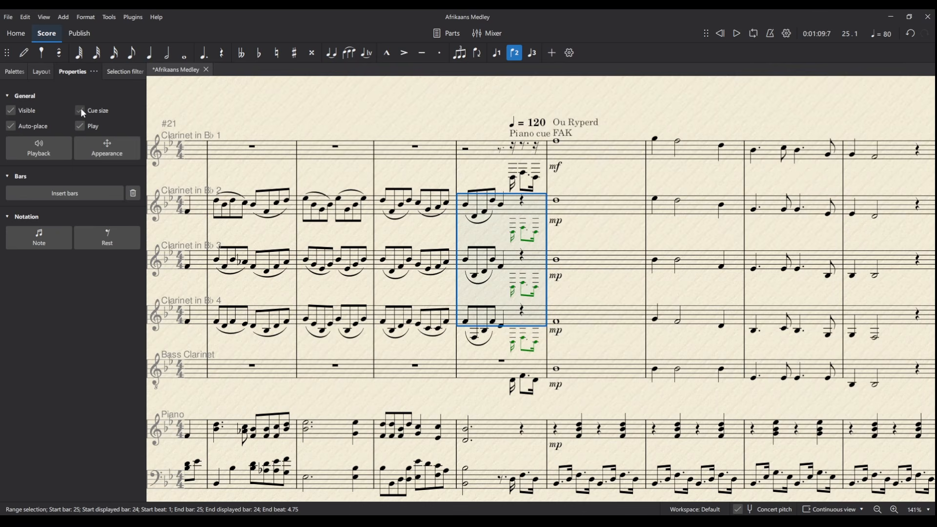
{"action": "key", "text": "ctrl+Up"}
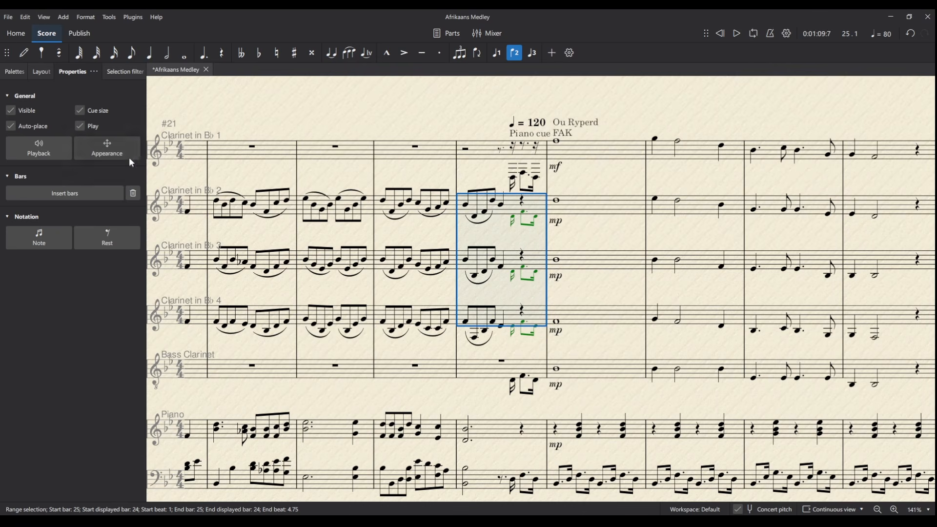
Raise Clarinet 1's cue notes by an octave and move them back to voice 1.
{"action": "left_click", "coordinate": [496, 160]}
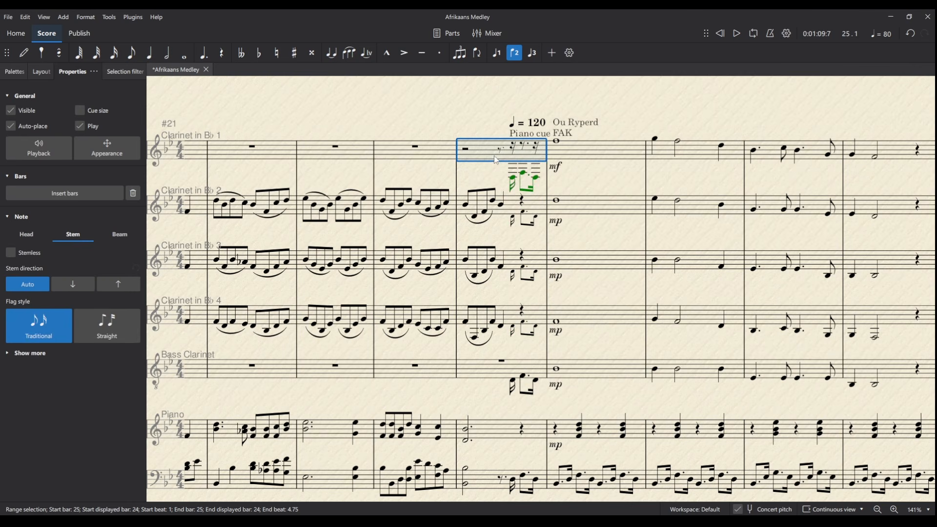
{"action": "key", "text": "ctrl+Up"}
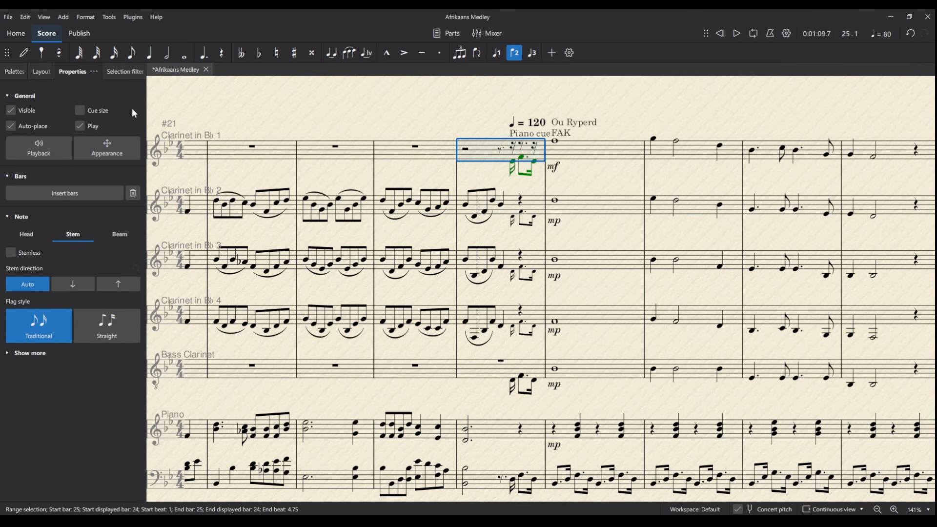
{"action": "left_click", "coordinate": [502, 55]}
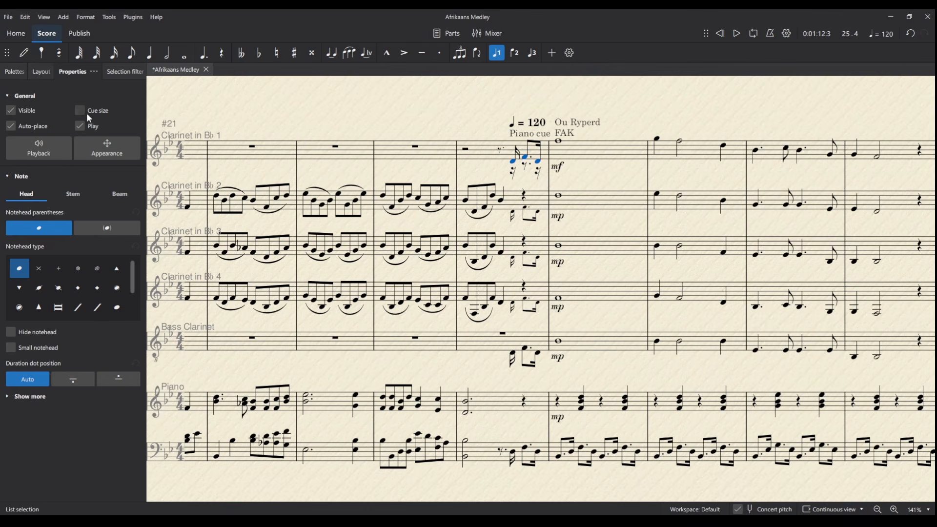
Set Clarinet 1's cue notes to cue size and delete the leftover voice 2 rests beneath them.
{"action": "left_click", "coordinate": [79, 111]}
{"action": "left_click", "coordinate": [526, 170]}
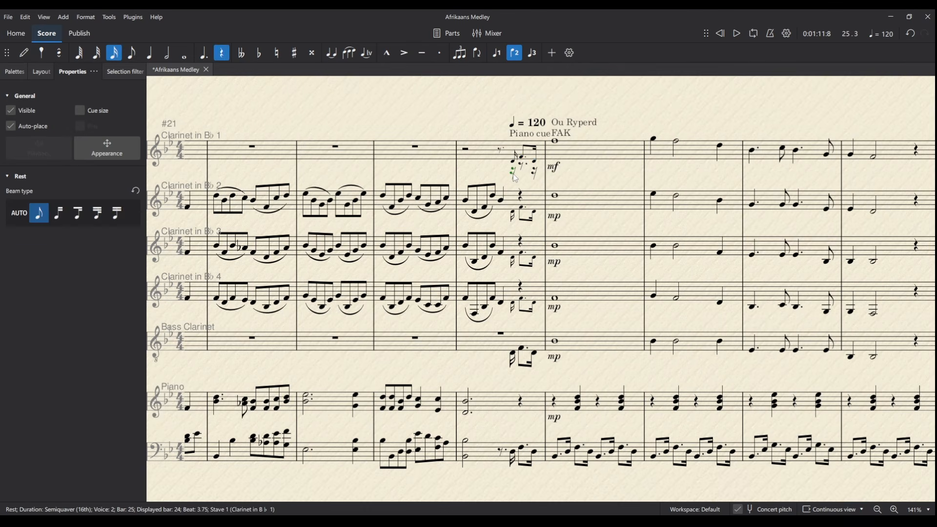
{"action": "key", "text": "Delete"}
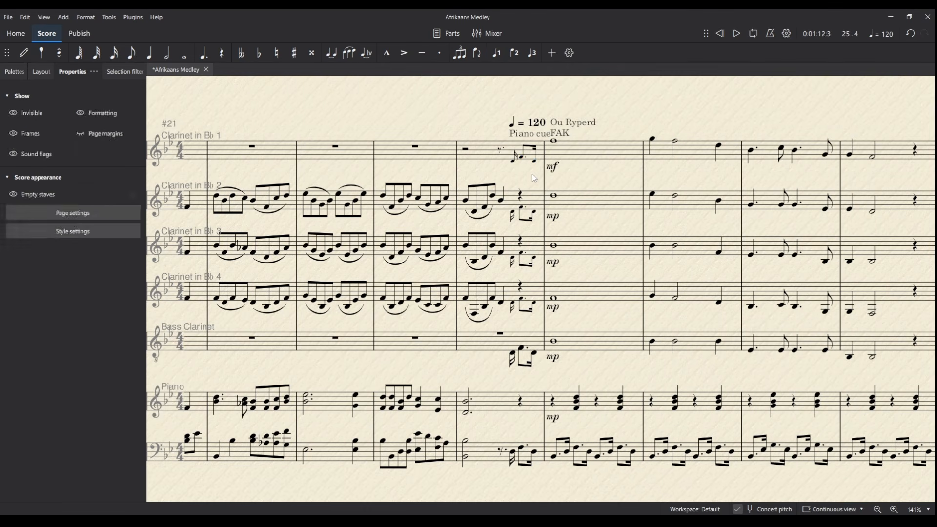
Copy Clarinet 1's "Piano cue" text onto the first cue note of Clarinets 2, 3 and 4 and the Bass Clarinet.
{"action": "left_click", "coordinate": [536, 140]}
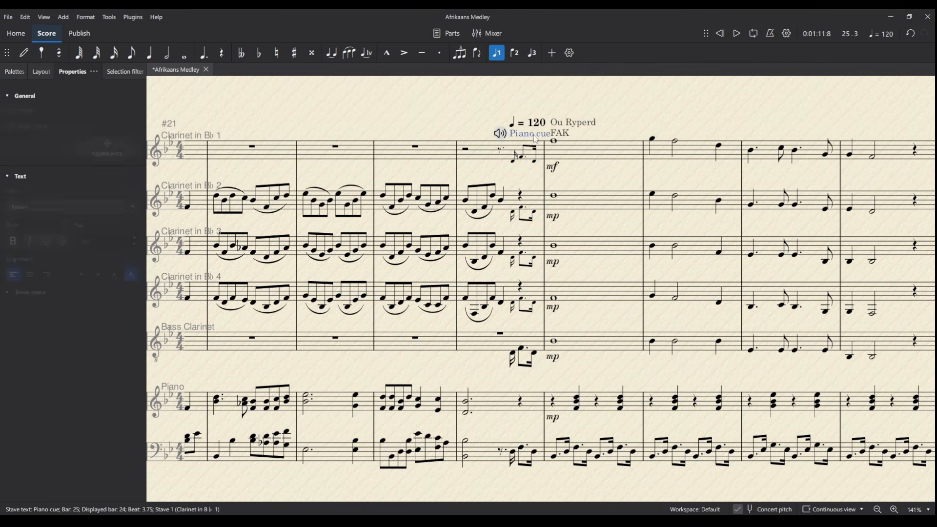
{"action": "left_click", "coordinate": [512, 213]}
{"action": "type", "text": "Piano cue"}
{"action": "left_click", "coordinate": [512, 258]}
{"action": "type", "text": "Piano cue"}
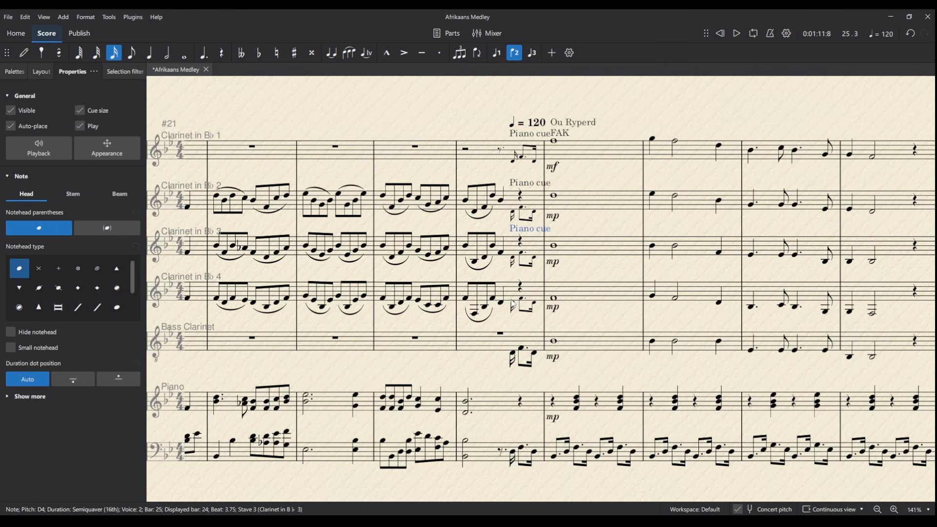
{"action": "left_click", "coordinate": [513, 304]}
{"action": "key", "text": "ctrl+v"}
{"action": "left_click", "coordinate": [513, 360]}
{"action": "key", "text": "ctrl+v"}
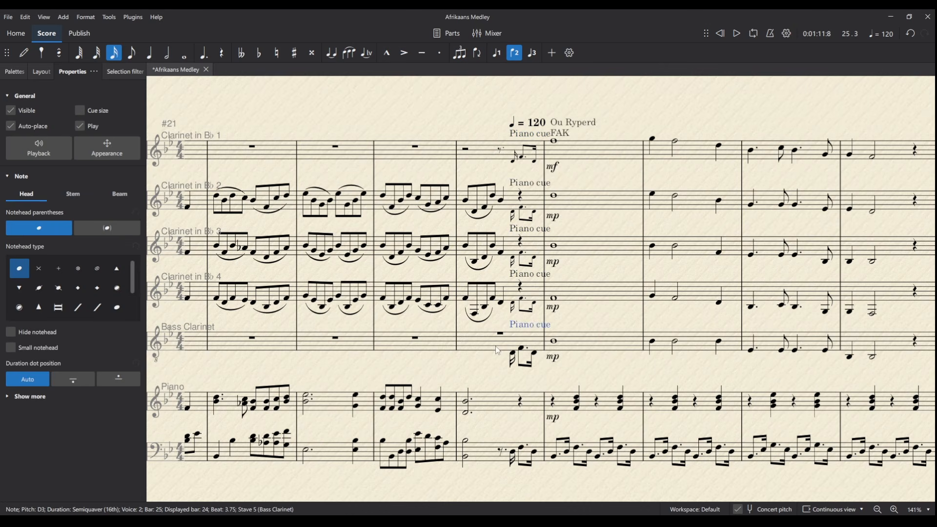
Set the Bass Clarinet's cue notes before Ou Ryperd to cue size.
{"action": "left_click", "coordinate": [497, 347]}
{"action": "left_click", "coordinate": [80, 110]}
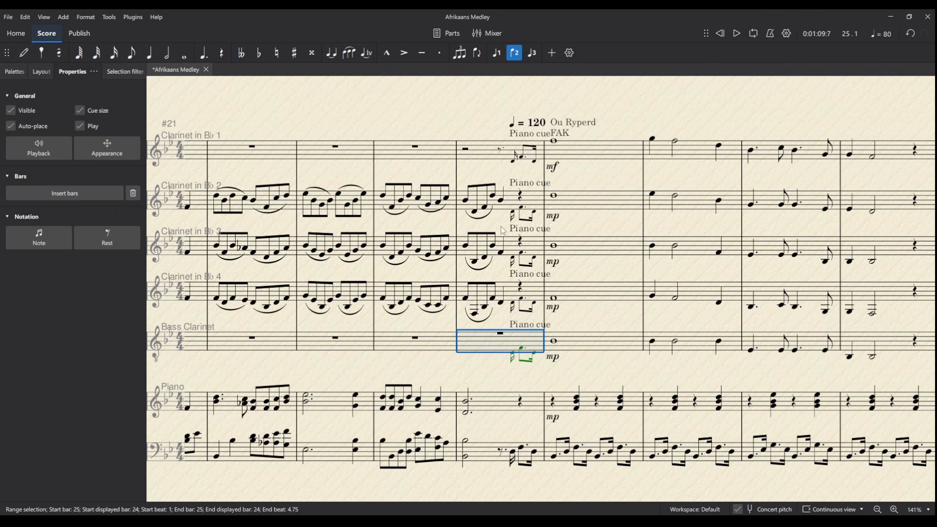
{"action": "left_click", "coordinate": [598, 224]}
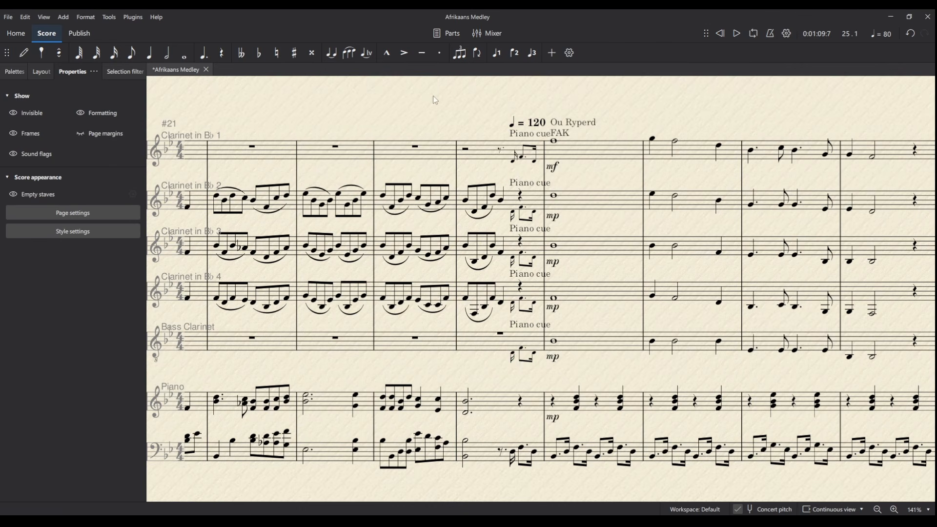
Open the Clarinet in B♭ 2 part, examine the piano cue before Ou Ryperd, and close the part.
{"action": "left_click", "coordinate": [448, 35]}
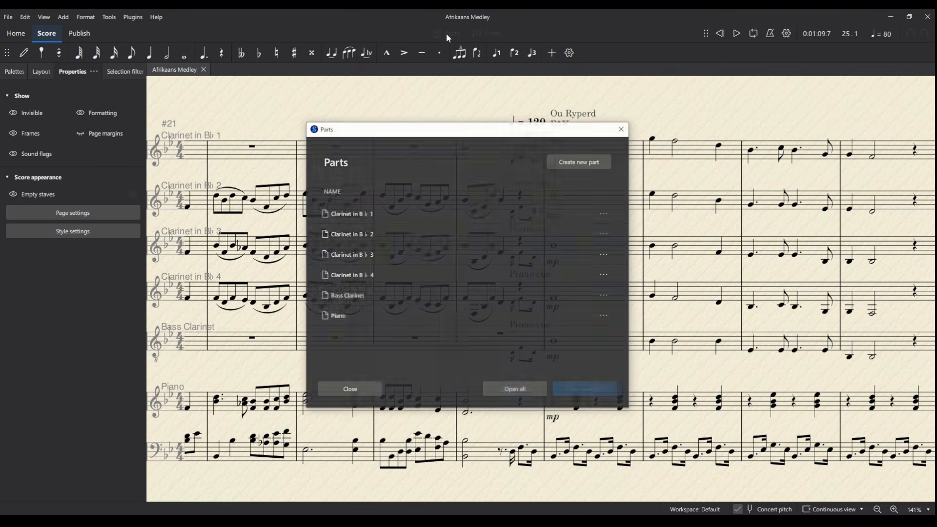
{"action": "left_click", "coordinate": [375, 218]}
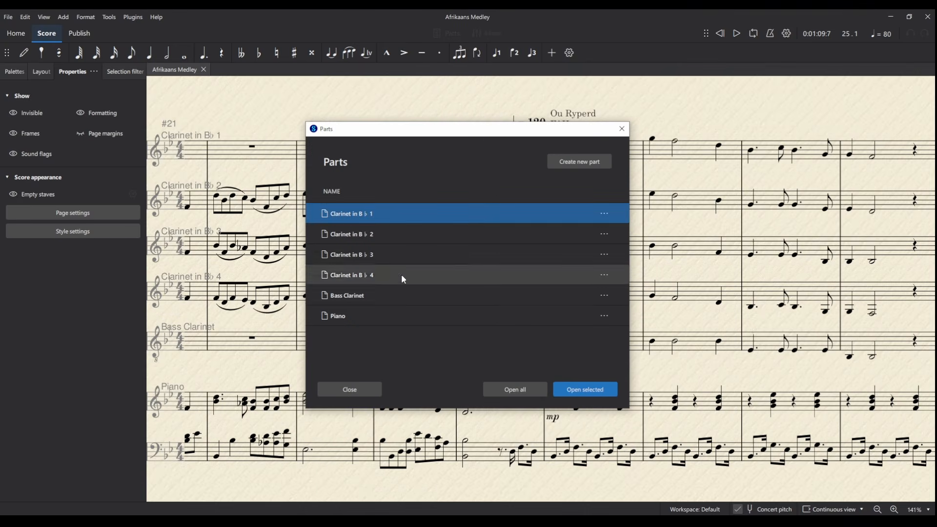
{"action": "left_click", "coordinate": [390, 234]}
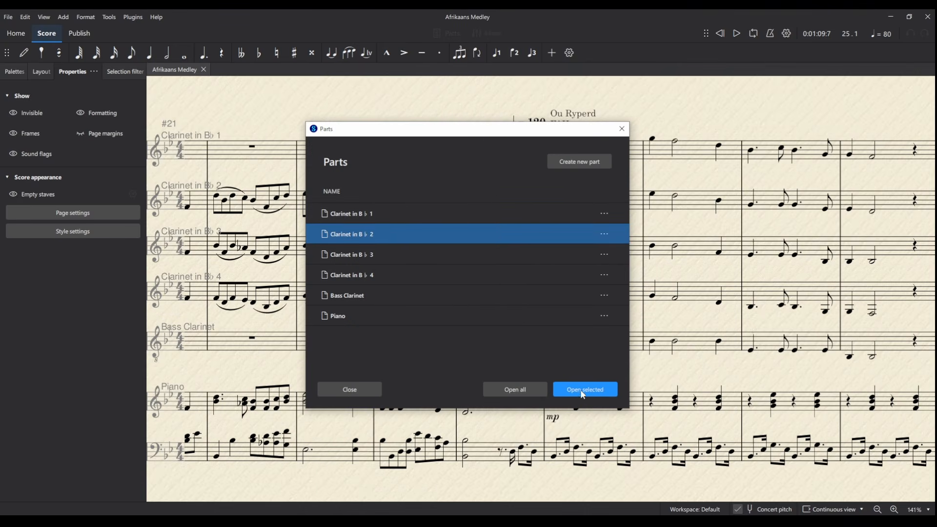
{"action": "left_click", "coordinate": [581, 397]}
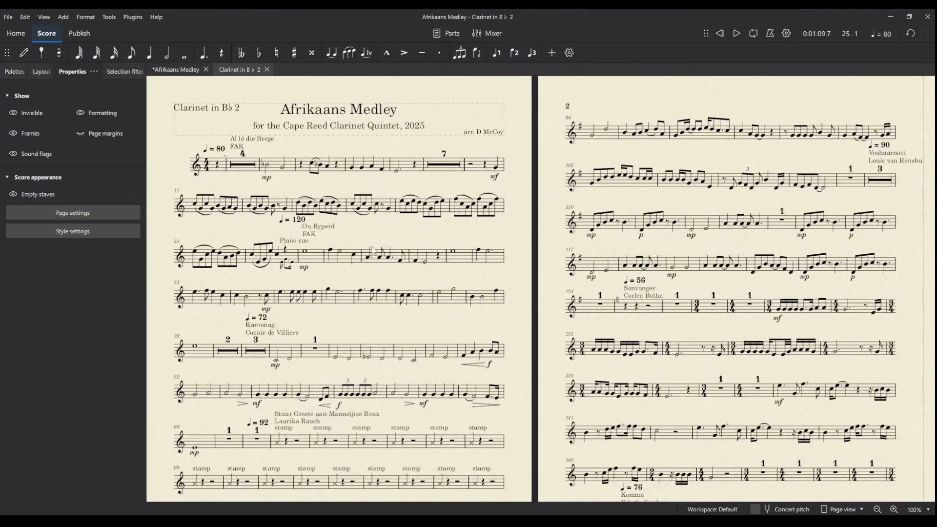
{"action": "scroll", "coordinate": [373, 250], "scroll_direction": "up", "scroll_amount": 7}
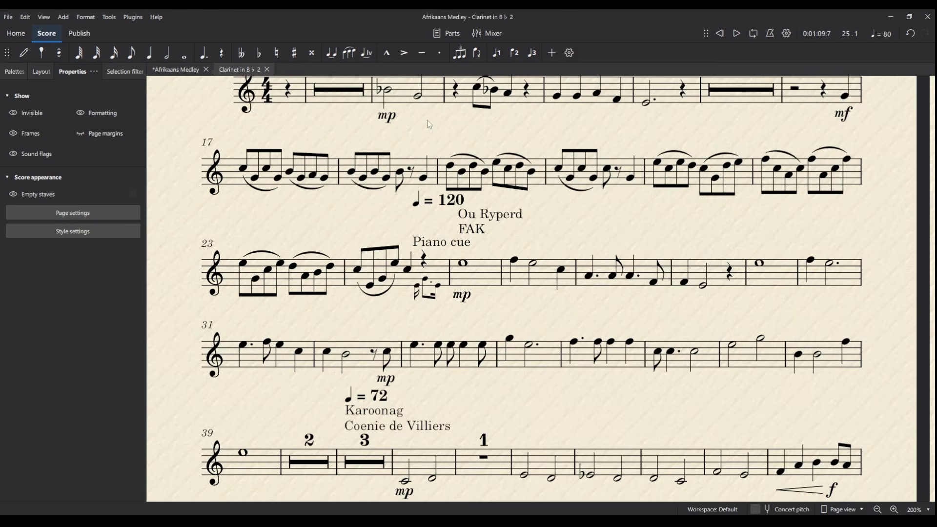
{"action": "key", "text": "ctrl+w"}
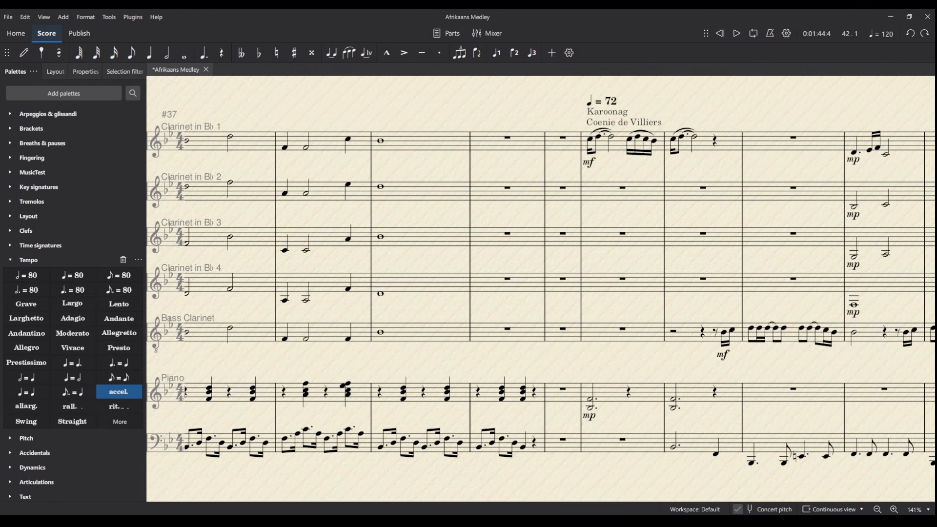
Play back the transition into Karoonag from the start of the piano's bar 39.
{"action": "left_click_drag", "start_coordinate": [508, 213], "coordinate": [470, 213]}
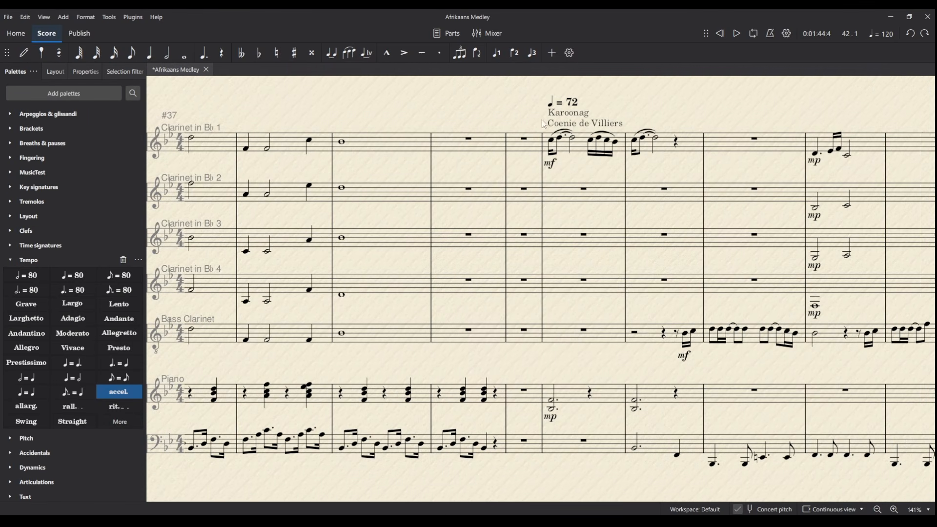
{"action": "left_click", "coordinate": [342, 394]}
{"action": "key", "text": "space"}
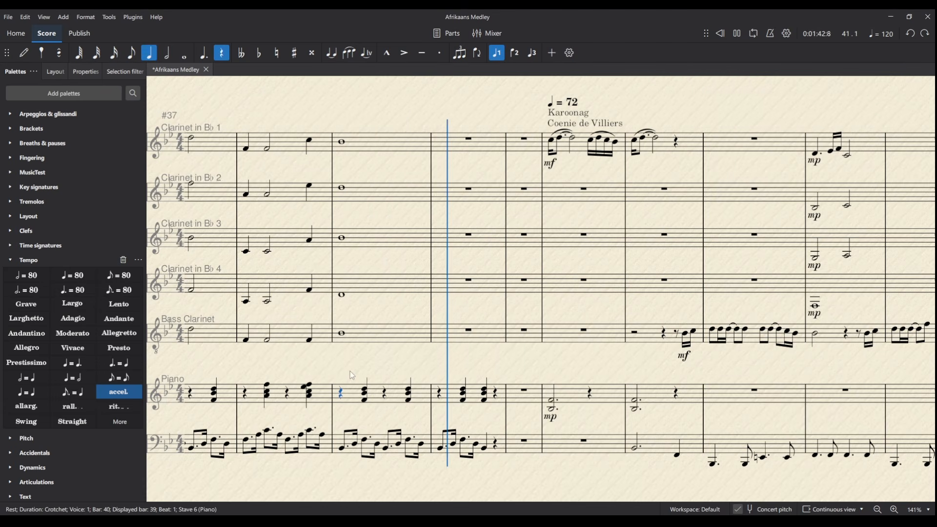
{"action": "key", "text": "space"}
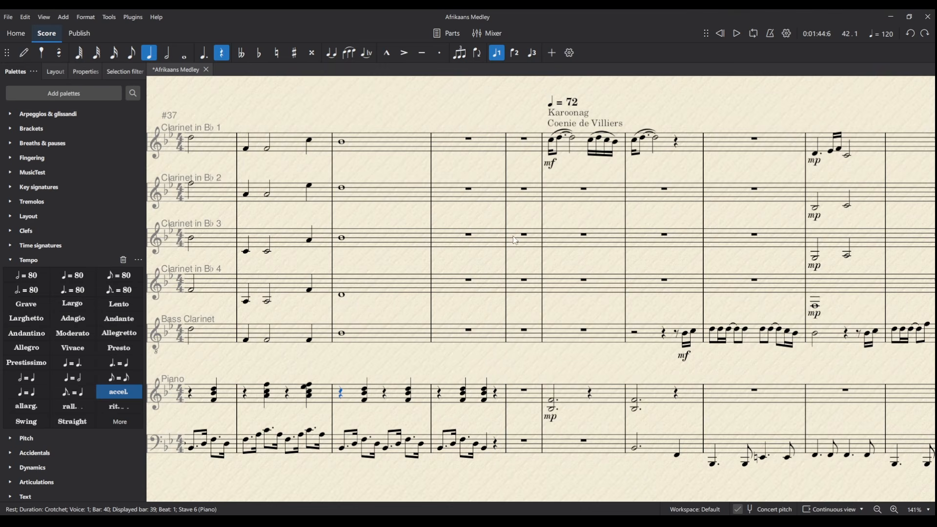
Delete the empty bar directly before Karoonag from the whole score.
{"action": "left_click", "coordinate": [544, 144]}
{"action": "left_click_drag", "start_coordinate": [543, 155], "coordinate": [546, 185]}
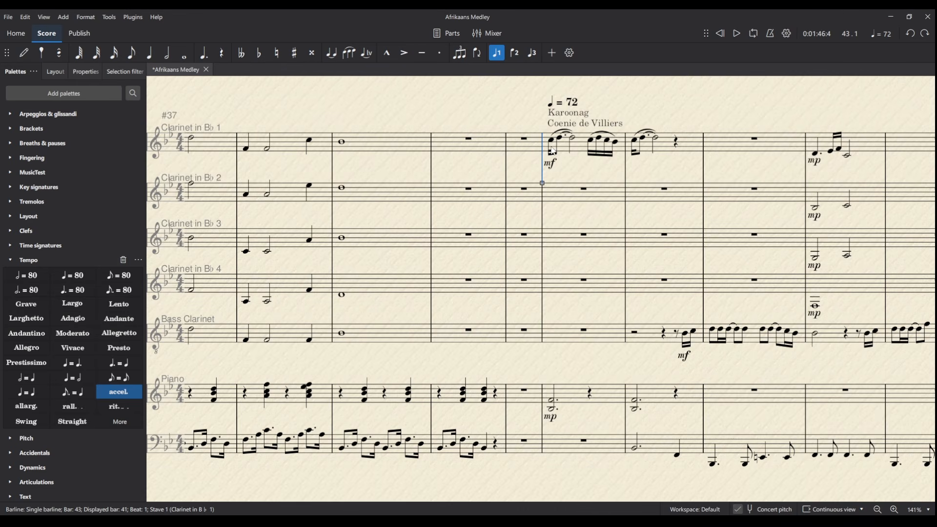
{"action": "key", "text": "space"}
{"action": "left_click", "coordinate": [535, 151]}
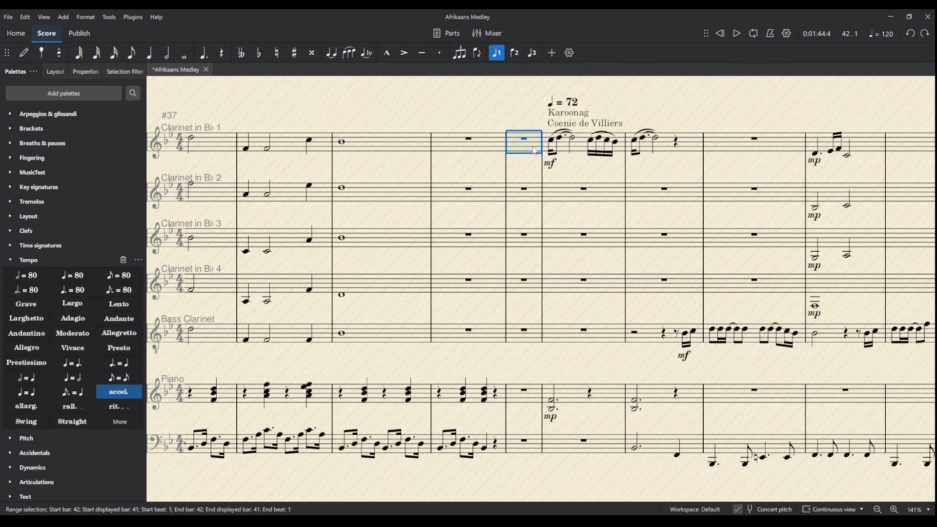
{"action": "key", "text": "ctrl+Delete"}
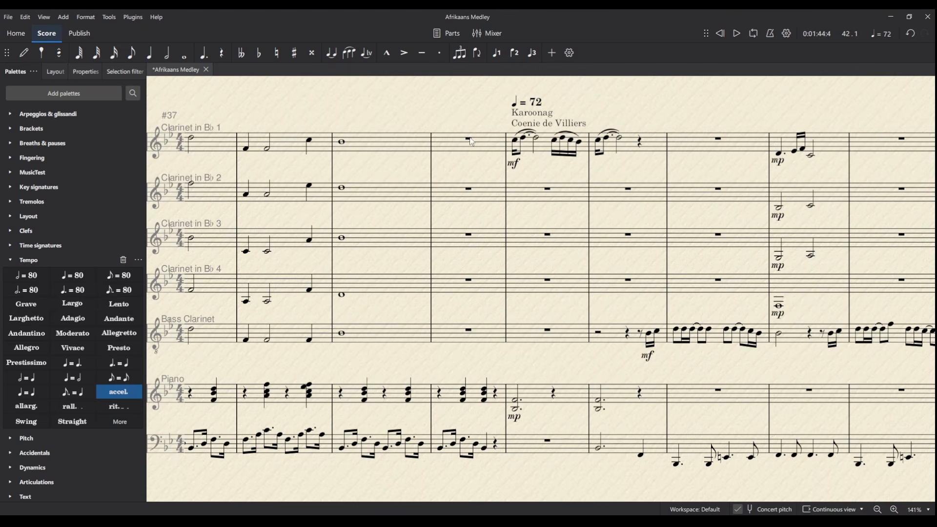
Change the barline at the start of Karoonag to a double barline.
{"action": "left_click", "coordinate": [507, 176]}
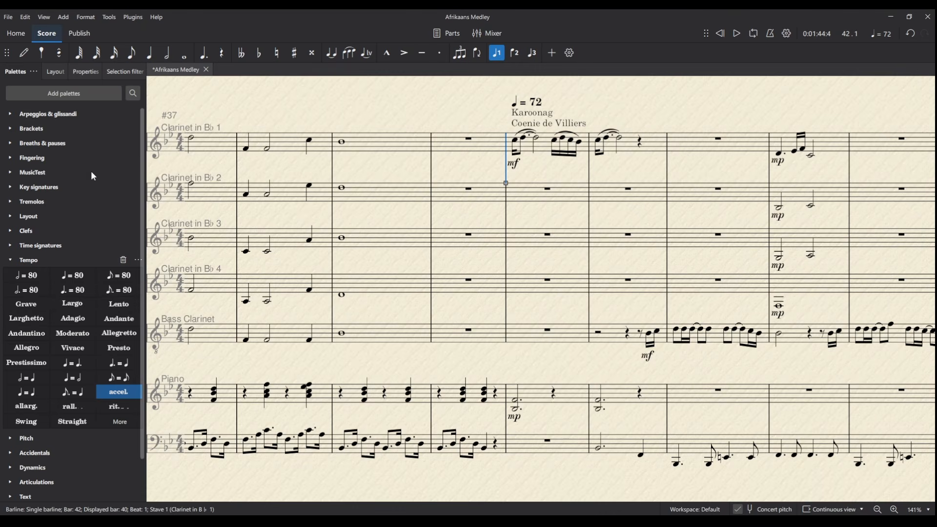
{"action": "scroll", "coordinate": [37, 475], "scroll_direction": "down", "scroll_amount": 2}
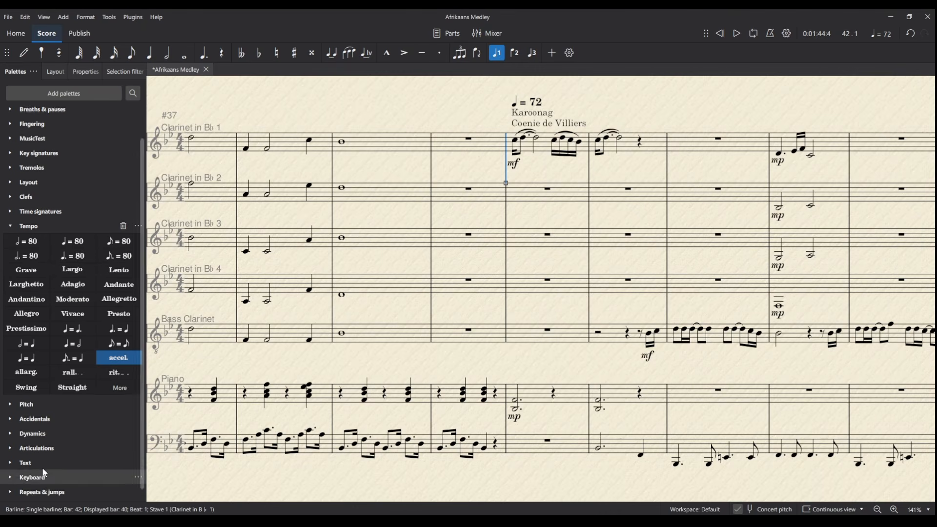
{"action": "left_click", "coordinate": [37, 495]}
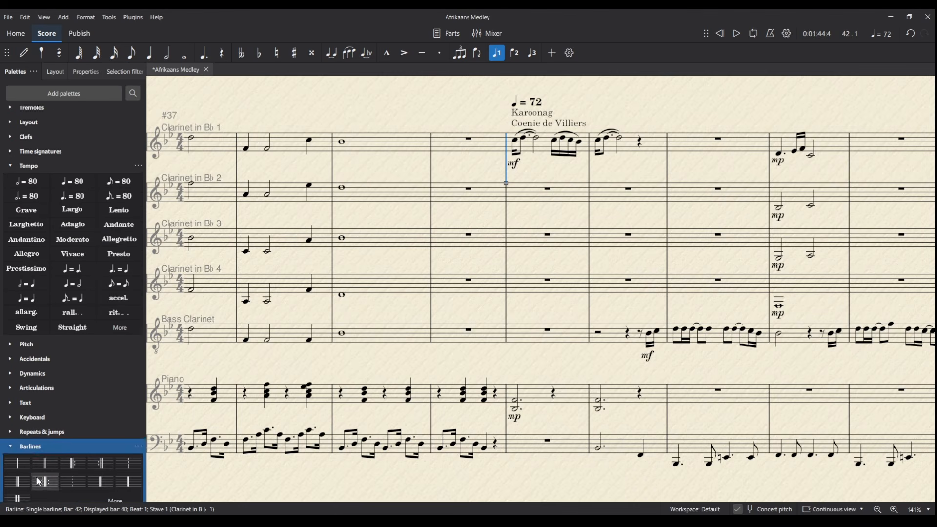
{"action": "left_click", "coordinate": [44, 453]}
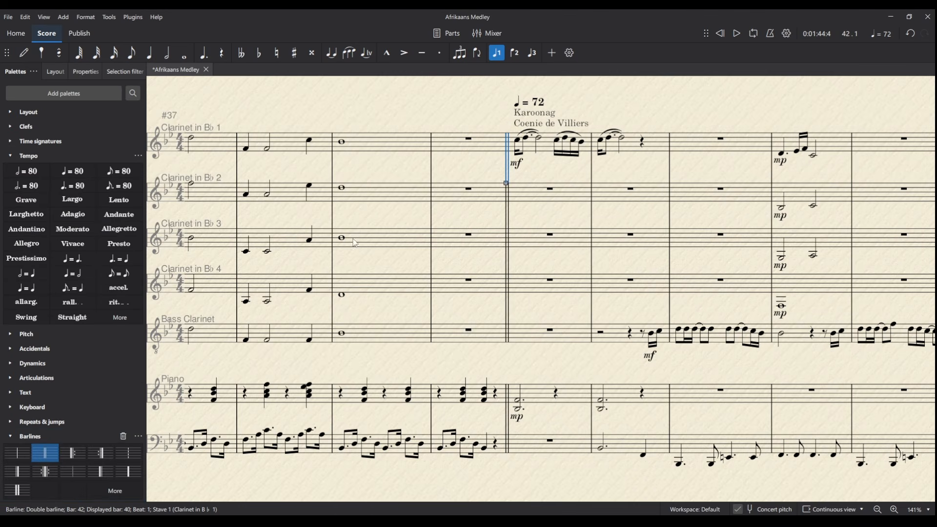
Play back the transition into Karoonag, starting from the last bar before the double barline.
{"action": "left_click", "coordinate": [432, 147]}
{"action": "key", "text": "space"}
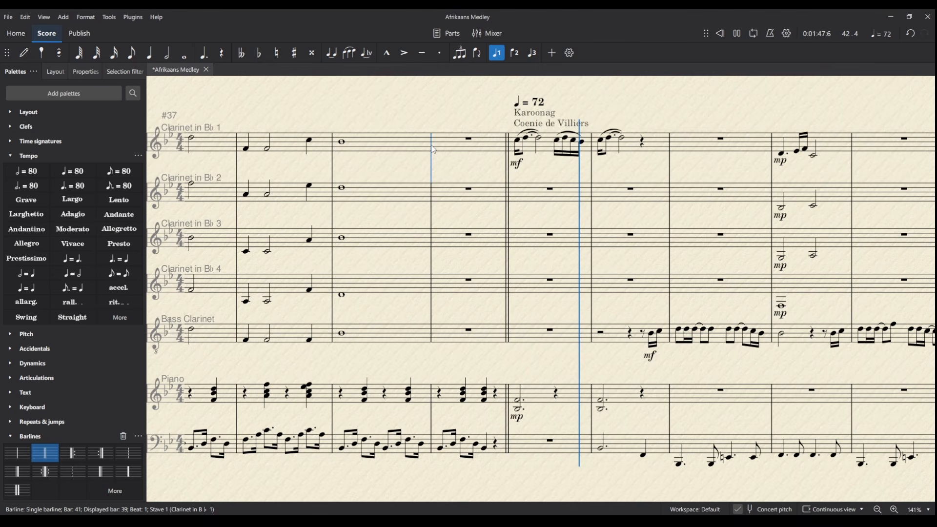
{"action": "key", "text": "space"}
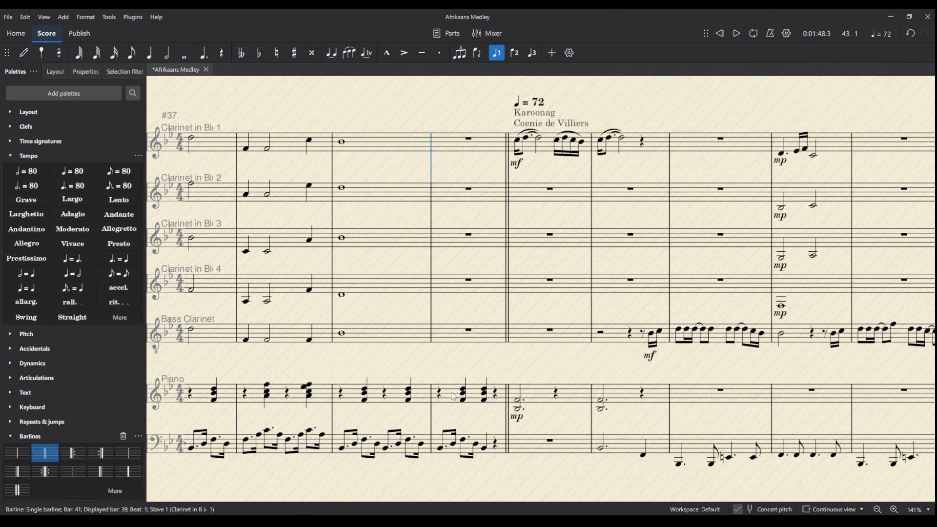
Add a rit. line spanning the last two bars before Karoonag and open its playback properties.
{"action": "left_click", "coordinate": [413, 397]}
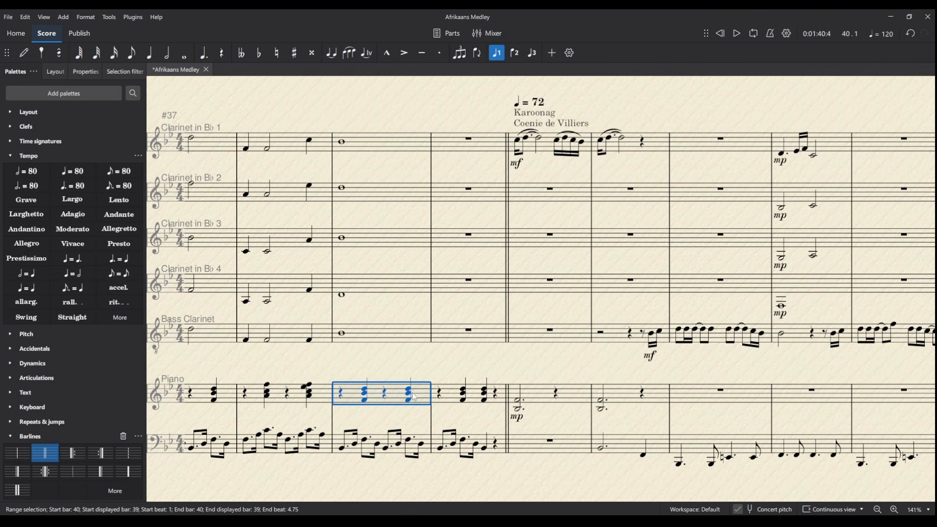
{"action": "left_click", "coordinate": [478, 398], "text": "shift"}
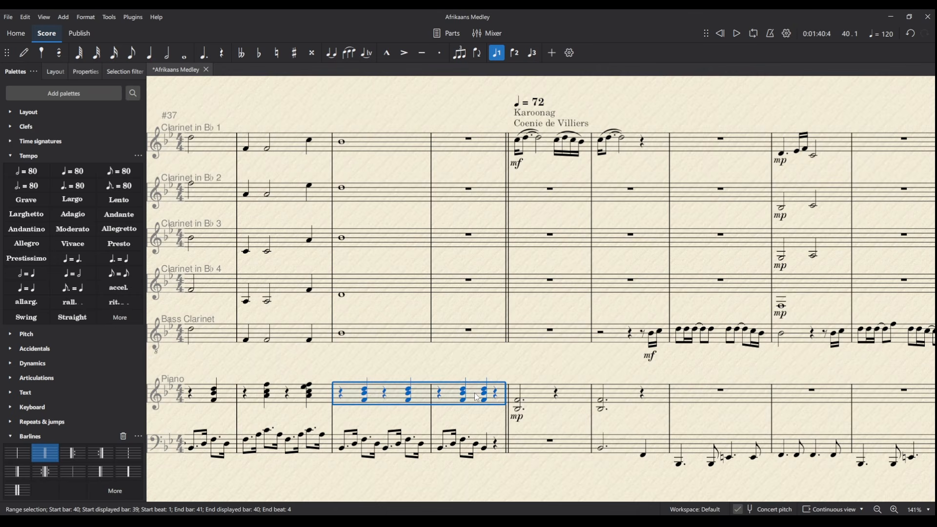
{"action": "left_click", "coordinate": [127, 304]}
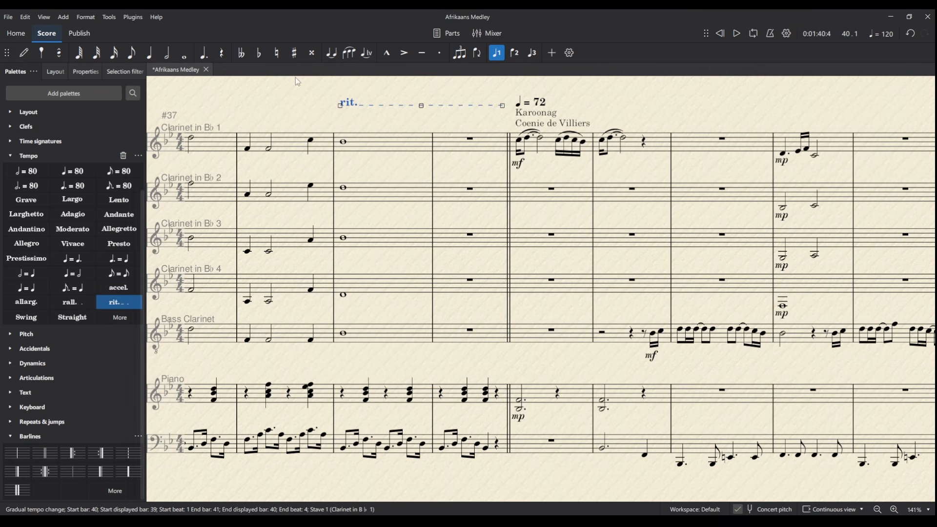
{"action": "left_click", "coordinate": [89, 72]}
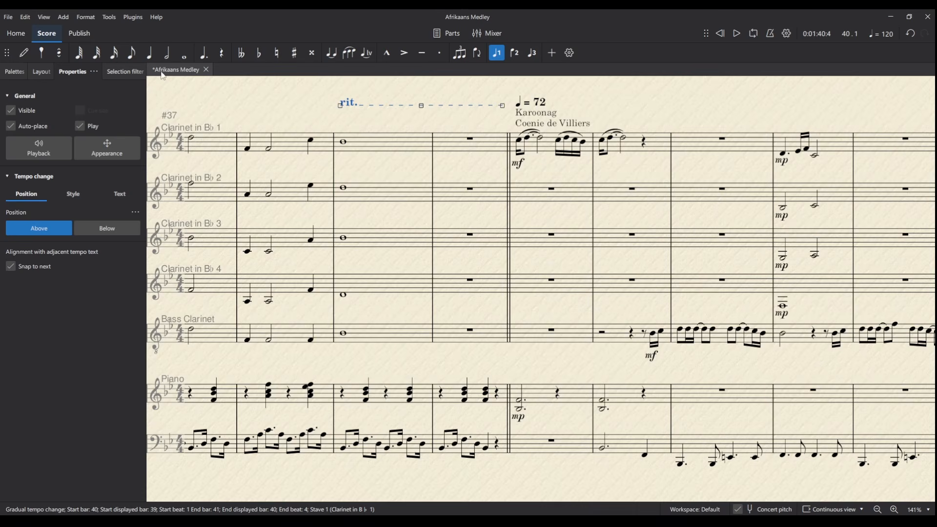
{"action": "left_click", "coordinate": [57, 156]}
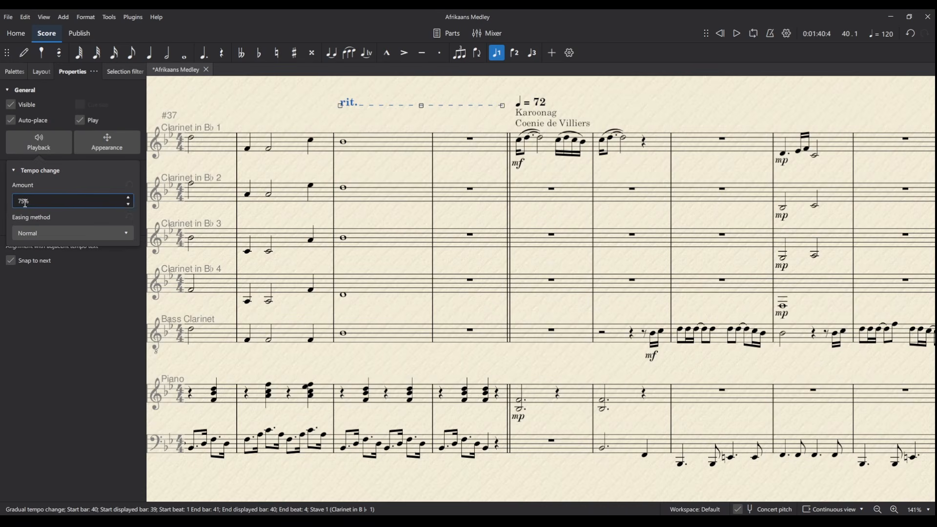
Switch to Calculator and divide 72 by 120 to work out the tempo ratio.
{"action": "key", "text": "super"}
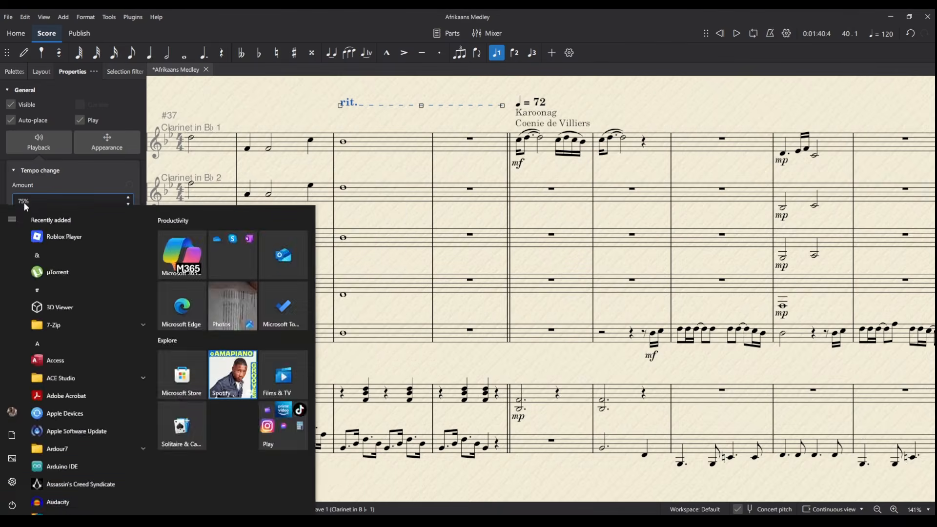
{"action": "type", "text": "calc"}
{"action": "key", "text": "Return"}
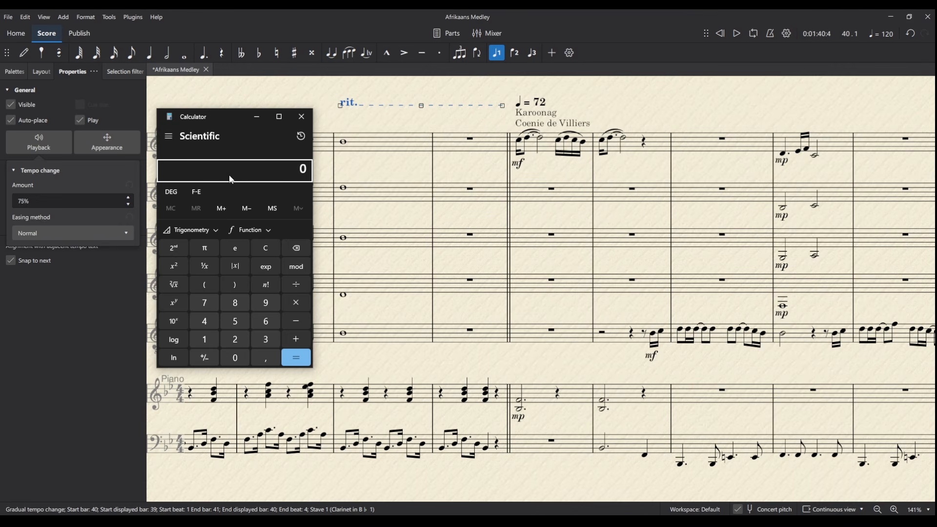
{"action": "type", "text": "72 ÷ 120"}
{"action": "key", "text": "Return"}
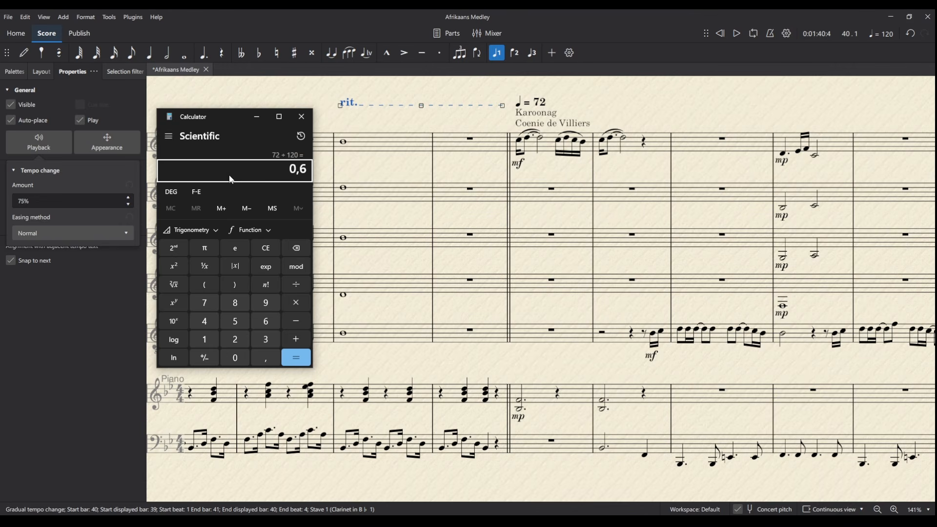
Close Calculator and set the rit. line's tempo change amount to 60%.
{"action": "left_click", "coordinate": [301, 116]}
{"action": "left_click", "coordinate": [25, 201]}
{"action": "double_click", "coordinate": [25, 200]}
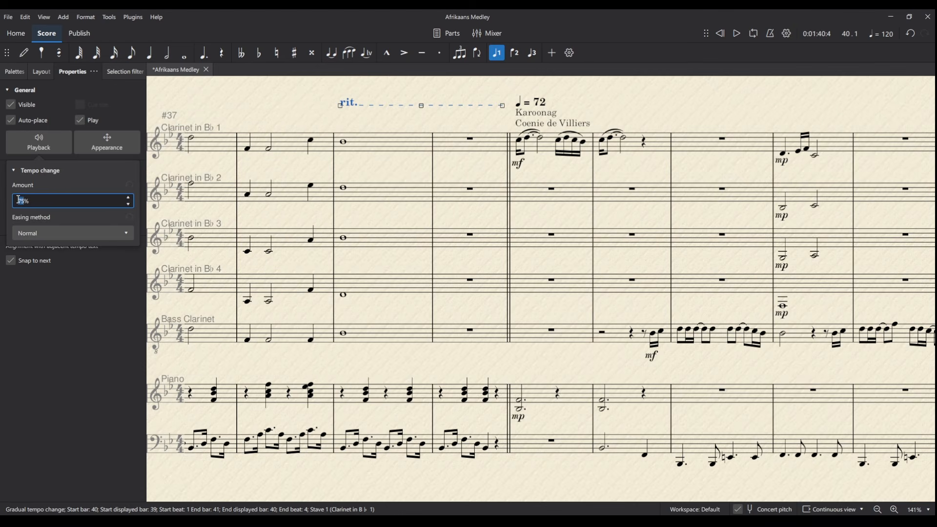
{"action": "left_click", "coordinate": [352, 125]}
Play back the music from the start of the rit. line into Karoonag.
{"action": "left_click", "coordinate": [334, 156]}
{"action": "key", "text": "space"}
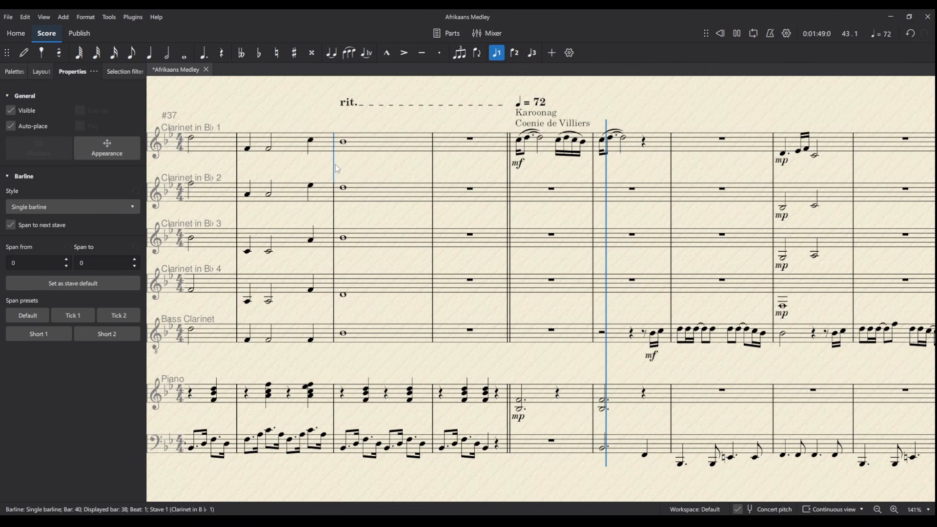
{"action": "key", "text": "space"}
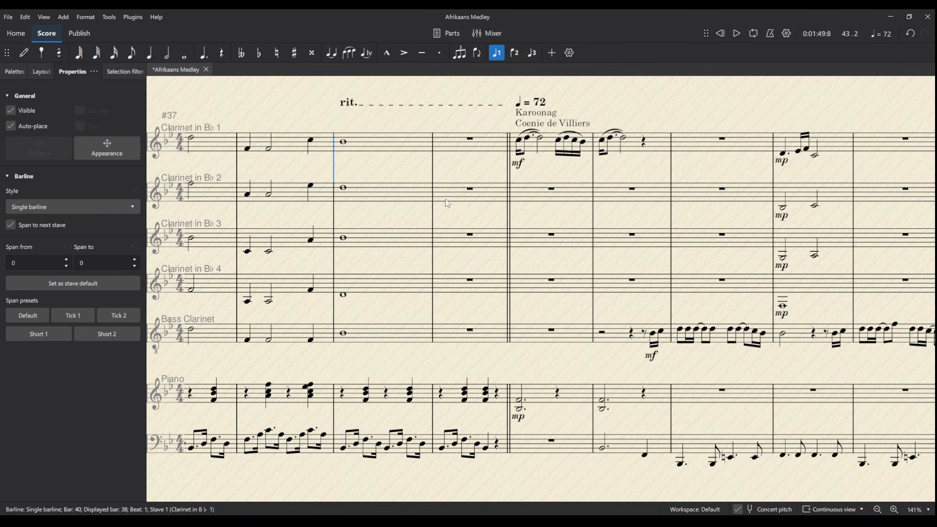
Replace the piano left hand's beat 4 rest before Karoonag with a crotchet F2 and play back that bar into Karoonag.
{"action": "left_click", "coordinate": [496, 445]}
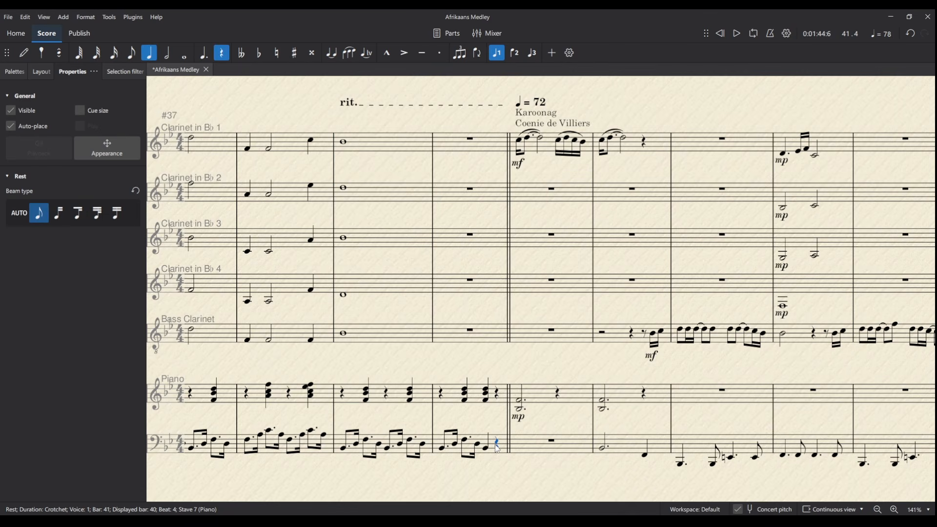
{"action": "key", "text": "f"}
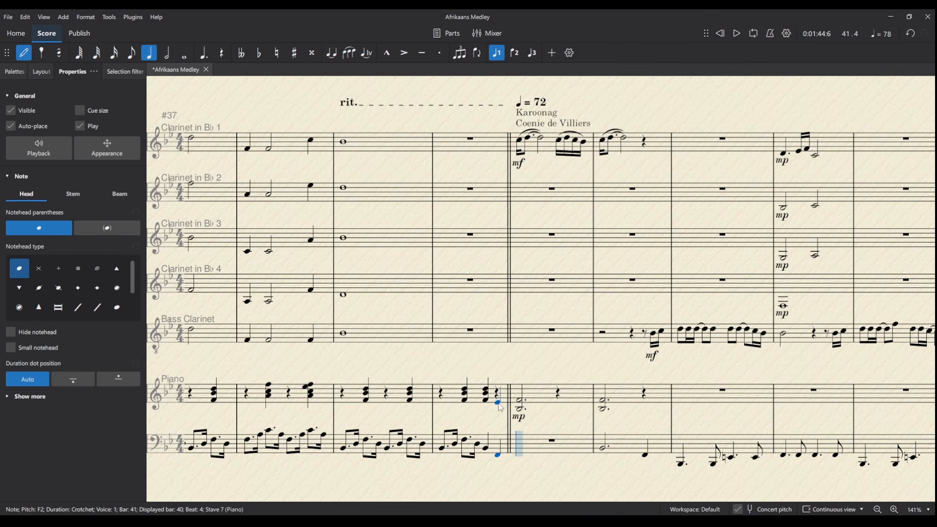
{"action": "key", "text": "Escape"}
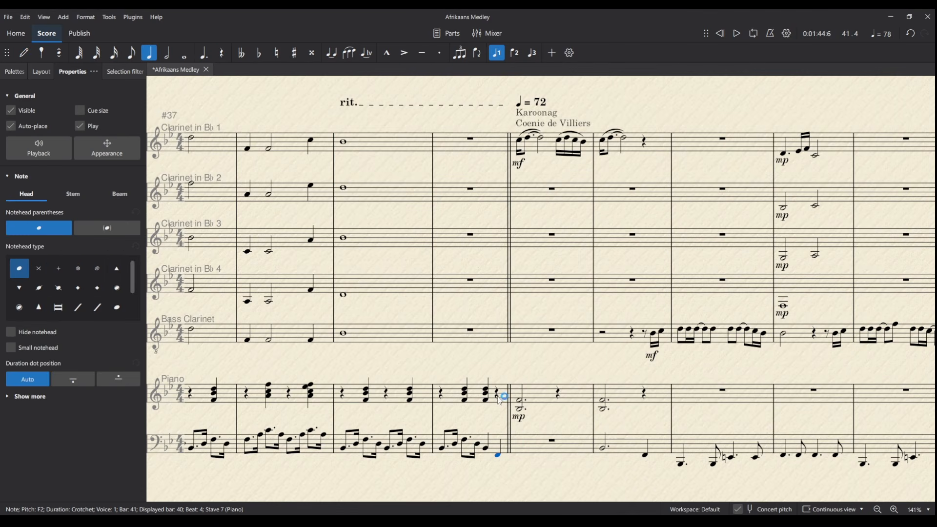
{"action": "left_click", "coordinate": [441, 397]}
{"action": "key", "text": "space"}
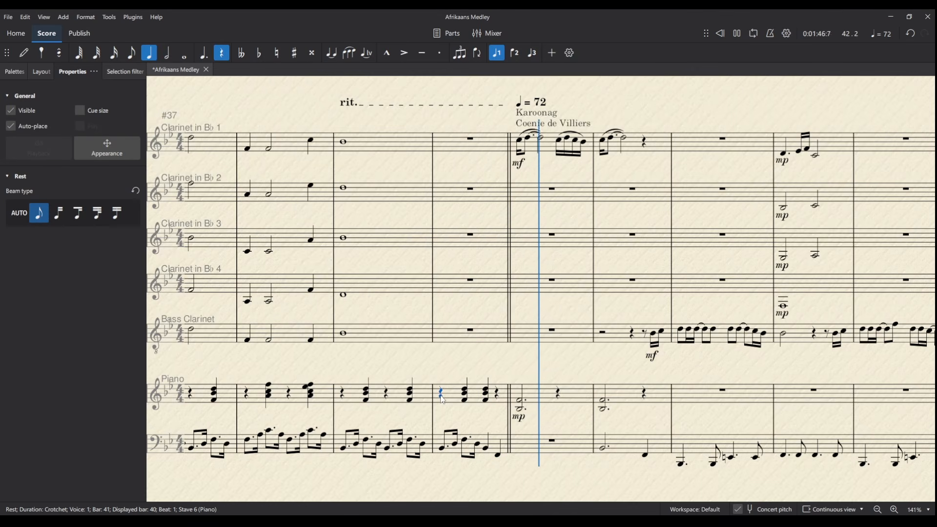
{"action": "key", "text": "space"}
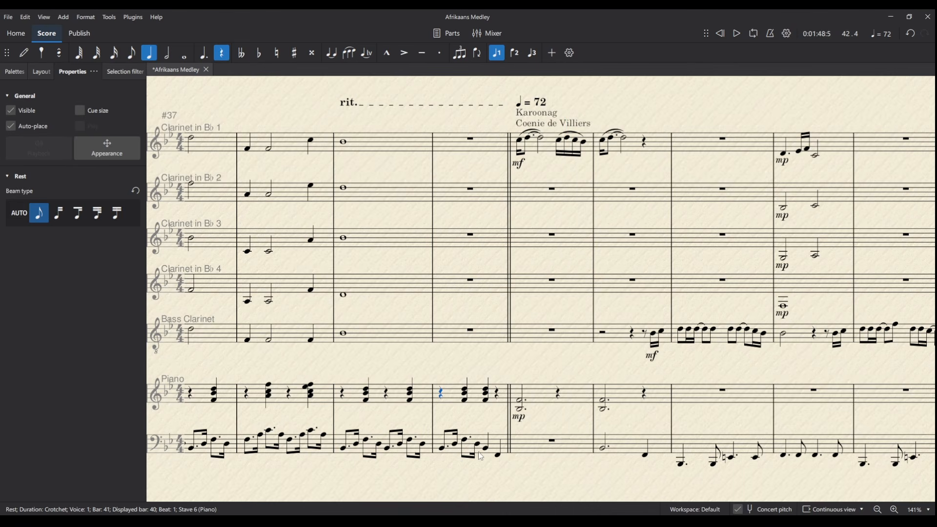
Raise the piano left hand's crotchet before Karoonag an octave to F3 and play back from the start of that bar.
{"action": "left_click", "coordinate": [498, 456]}
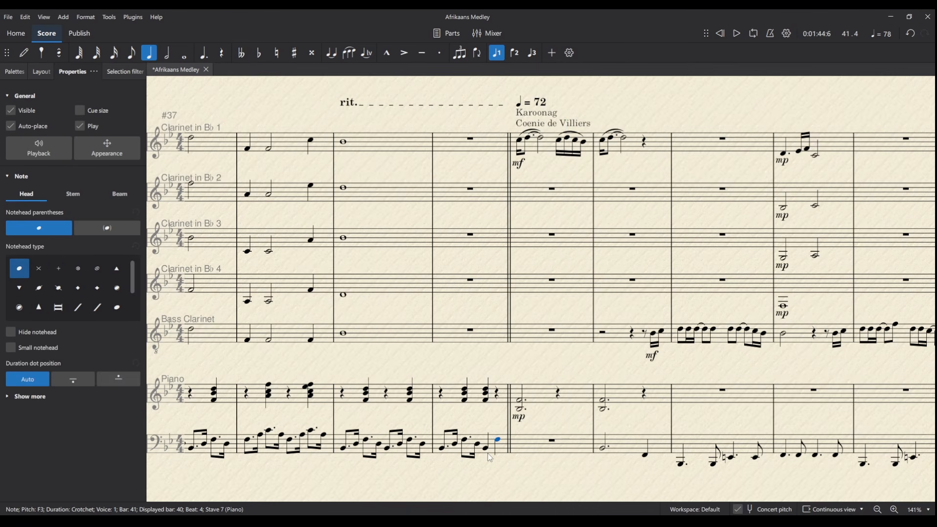
{"action": "left_click", "coordinate": [442, 452]}
{"action": "key", "text": "space"}
{"action": "key", "text": "space"}
{"action": "left_click", "coordinate": [441, 448]}
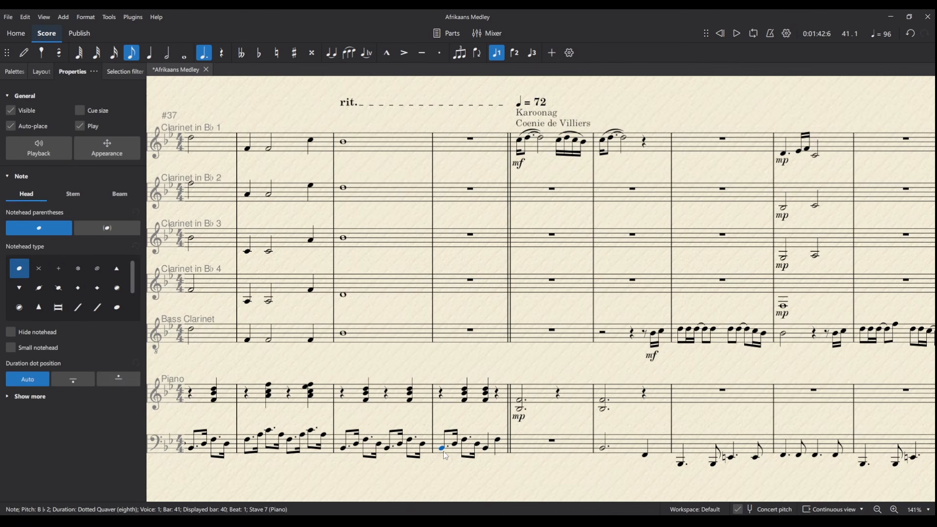
{"action": "key", "text": "space"}
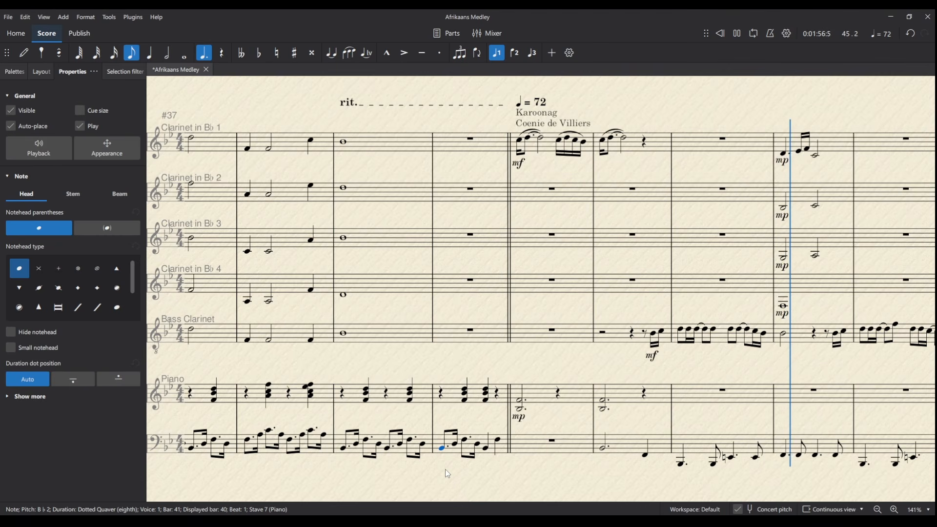
{"action": "key", "text": "space"}
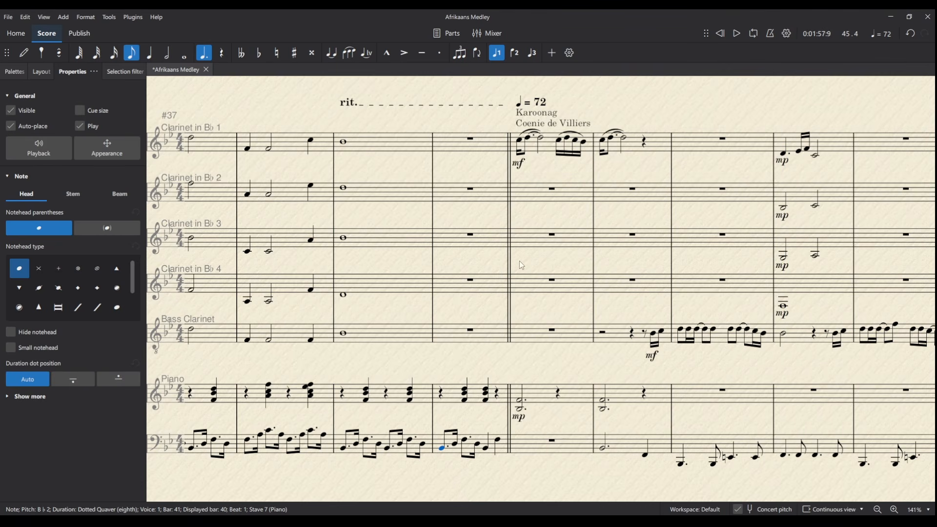
{"action": "key", "text": "Escape"}
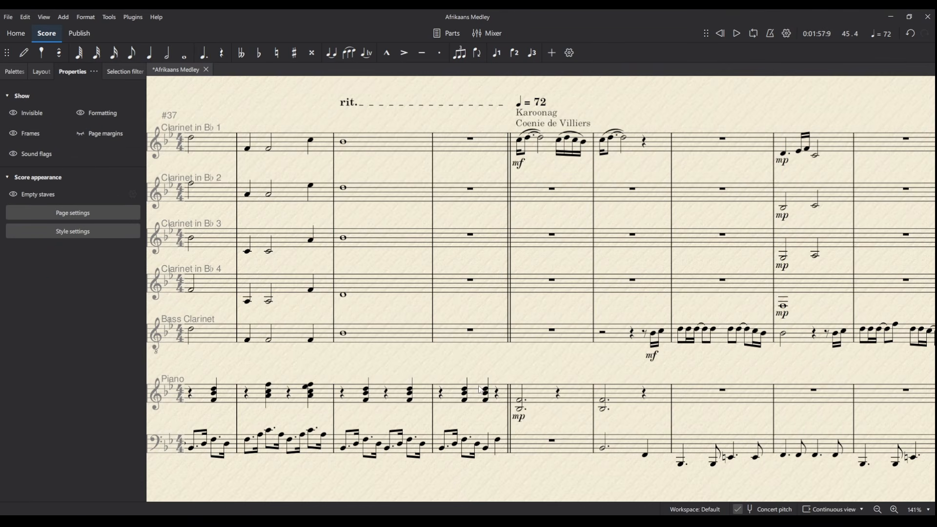
Play back the end of Karoonag towards Stuur Groete aan Mannetjies Roux, starting from Clarinet 2's bar 58.
{"action": "left_click_drag", "start_coordinate": [518, 368], "coordinate": [441, 352]}
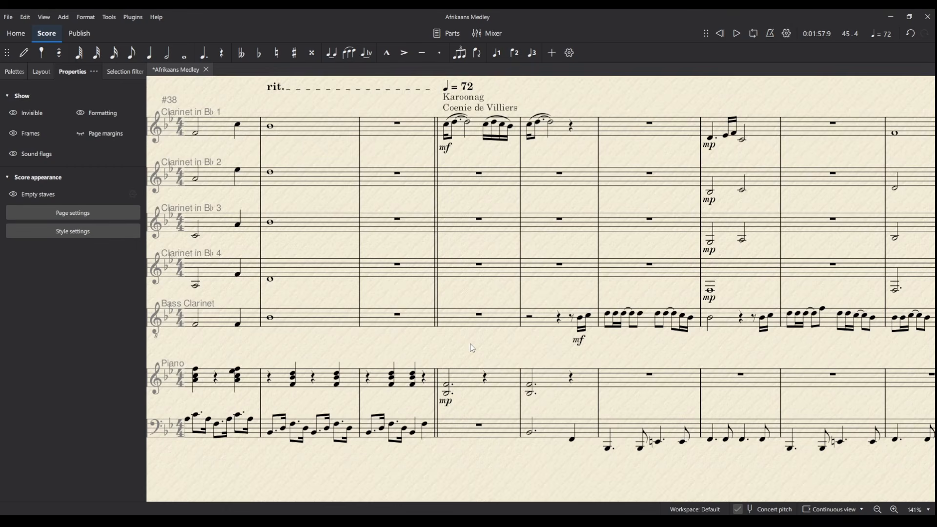
{"action": "left_click_drag", "start_coordinate": [470, 343], "coordinate": [201, 349]}
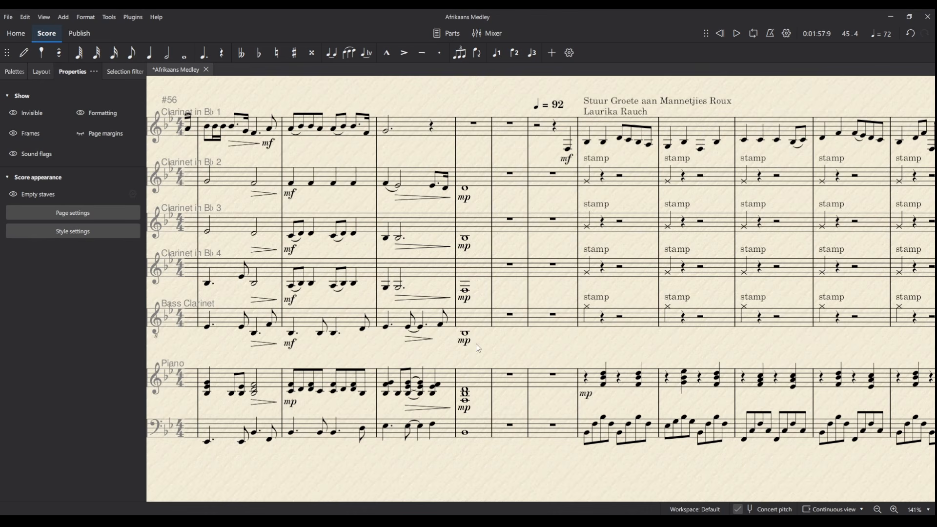
{"action": "left_click", "coordinate": [385, 185]}
{"action": "key", "text": "space"}
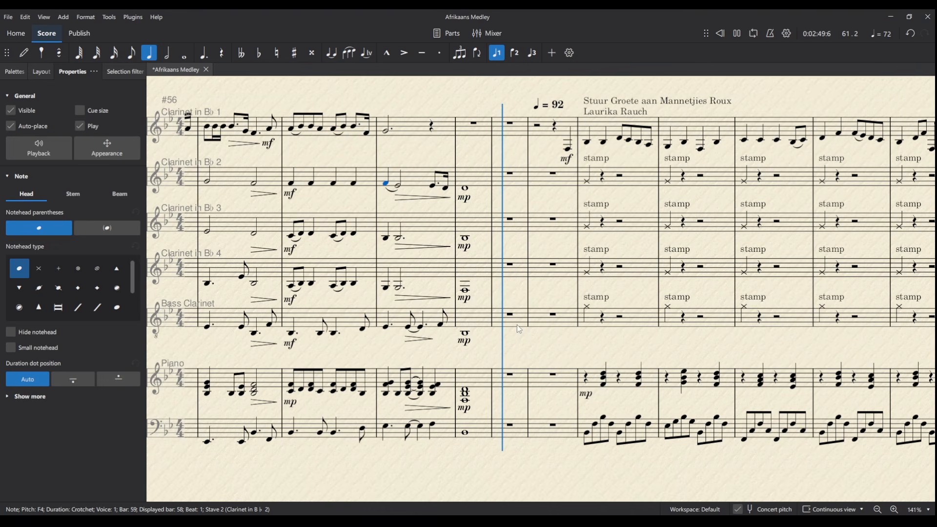
{"action": "key", "text": "space"}
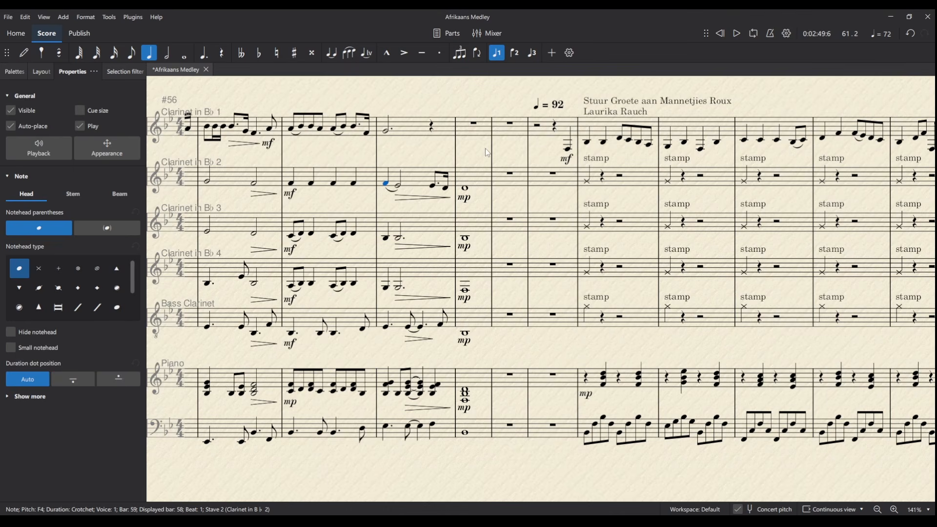
Select Clarinet 1's empty bar 60, between the end of Karoonag and the pickup bar of Stuur Groete aan Mannetjies Roux.
{"action": "left_click", "coordinate": [509, 136]}
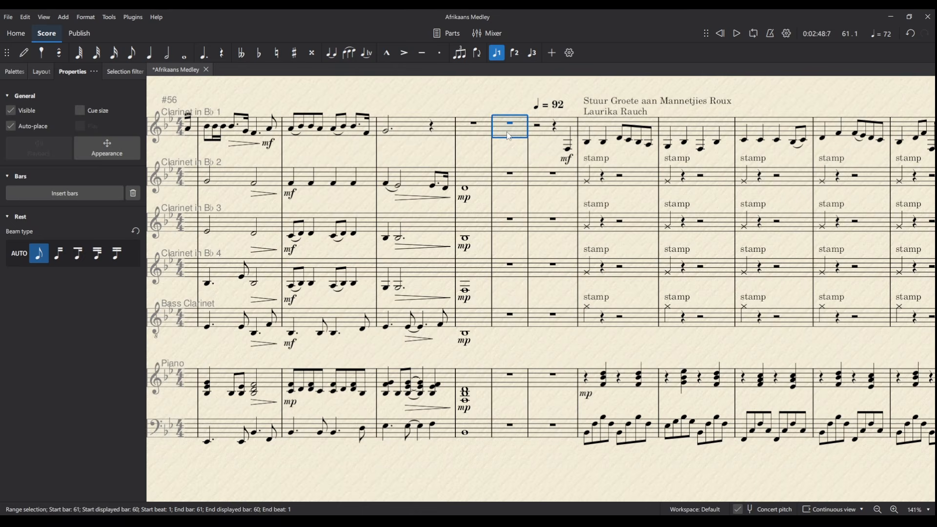
Remove the empty bar 61 from the score and move Clarinet 1's pickup bar with its mf into the empty bar 60.
{"action": "key", "text": "ctrl+Delete"}
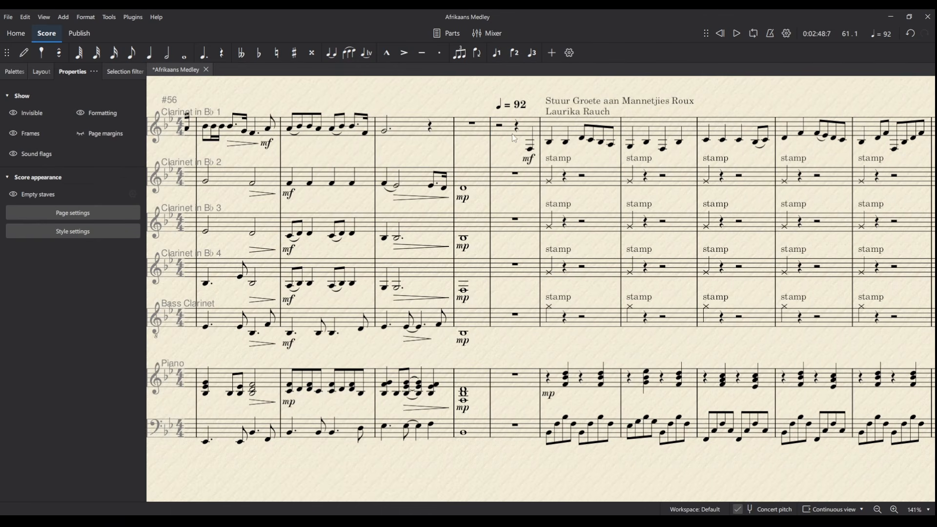
{"action": "left_click", "coordinate": [529, 137]}
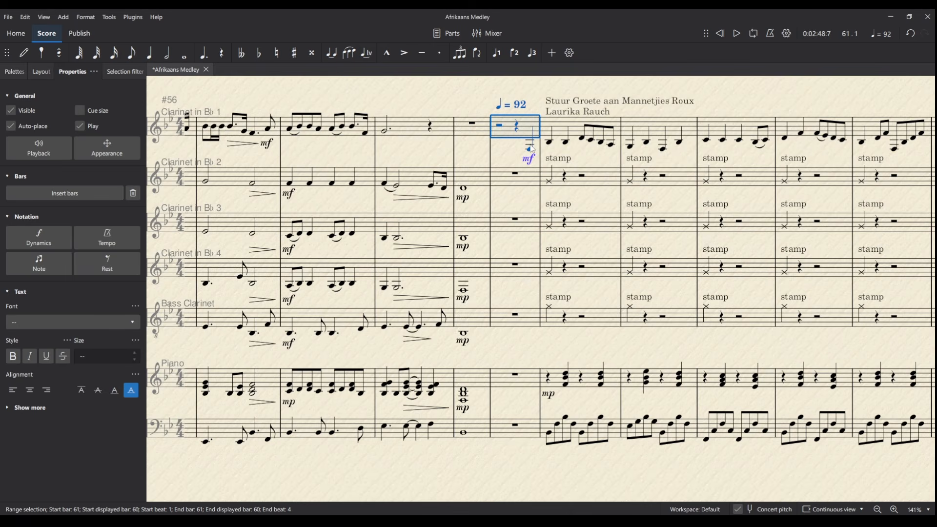
{"action": "key", "text": "Delete"}
{"action": "left_click", "coordinate": [482, 136]}
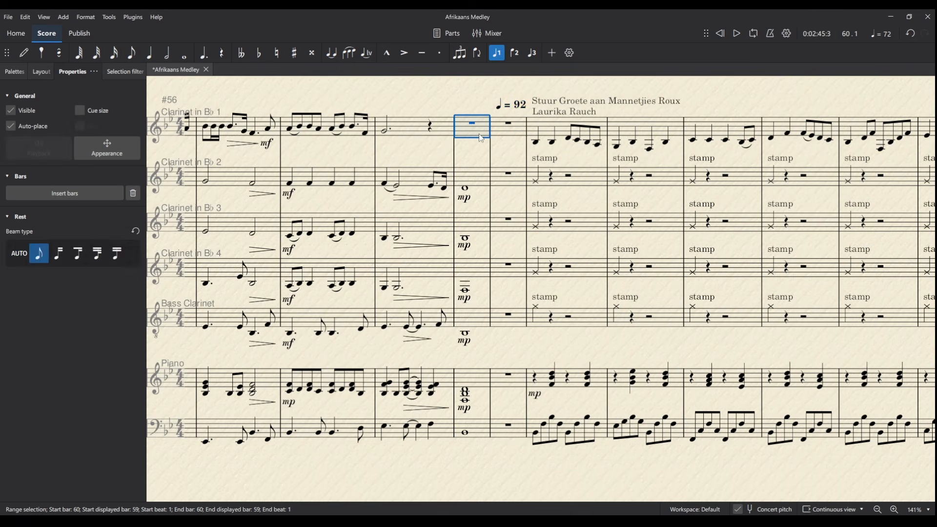
{"action": "key", "text": "ctrl+z"}
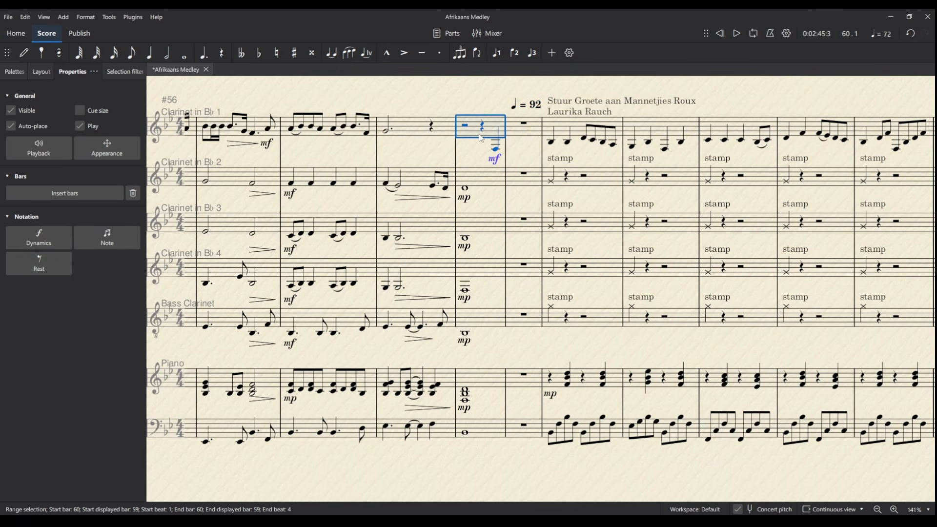
Move the crotchet = 92 tempo marking to the first note of bar 62 and remove the emptied bar 61.
{"action": "left_click", "coordinate": [516, 112]}
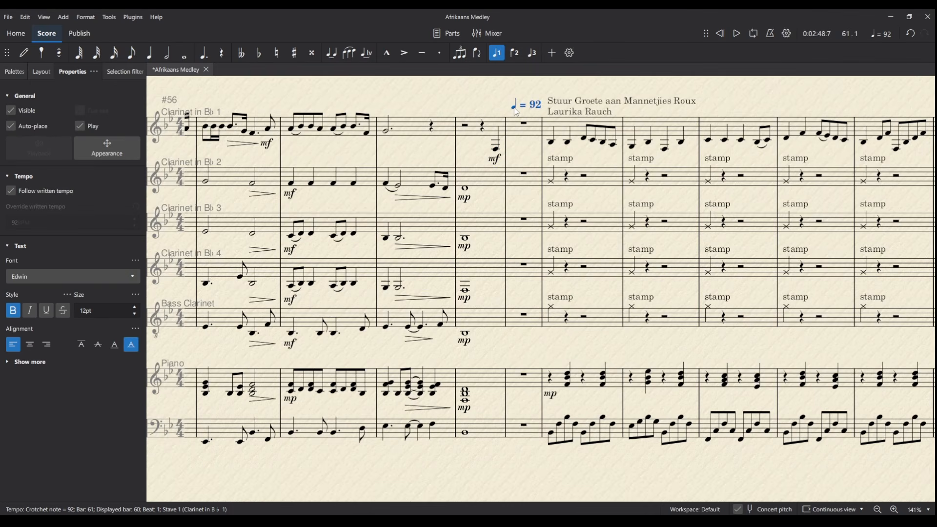
{"action": "key", "text": "Delete"}
{"action": "left_click", "coordinate": [554, 144]}
{"action": "key", "text": "ctrl+z"}
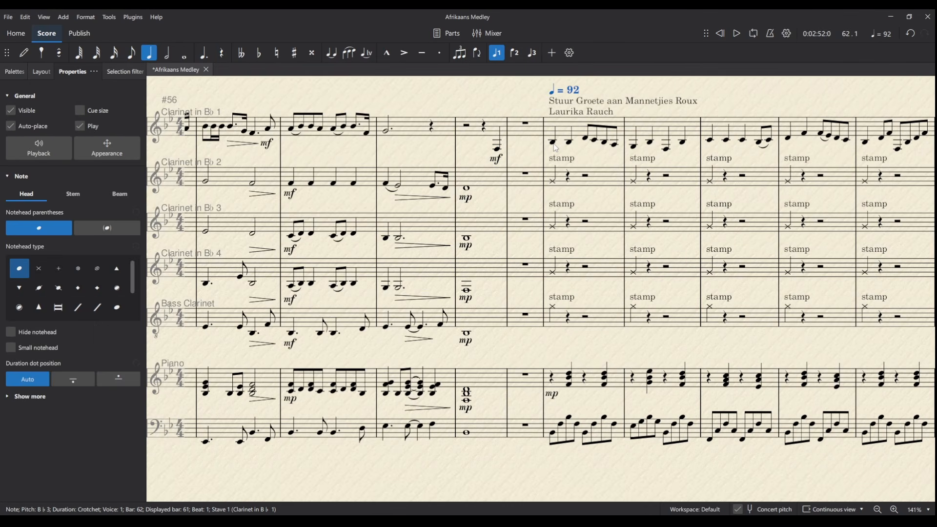
{"action": "left_click", "coordinate": [537, 138]}
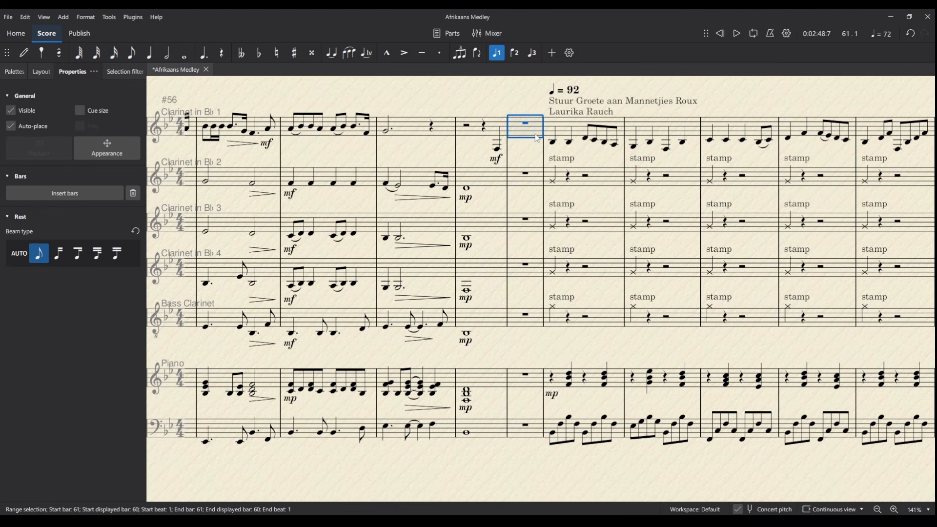
{"action": "key", "text": "ctrl+Delete"}
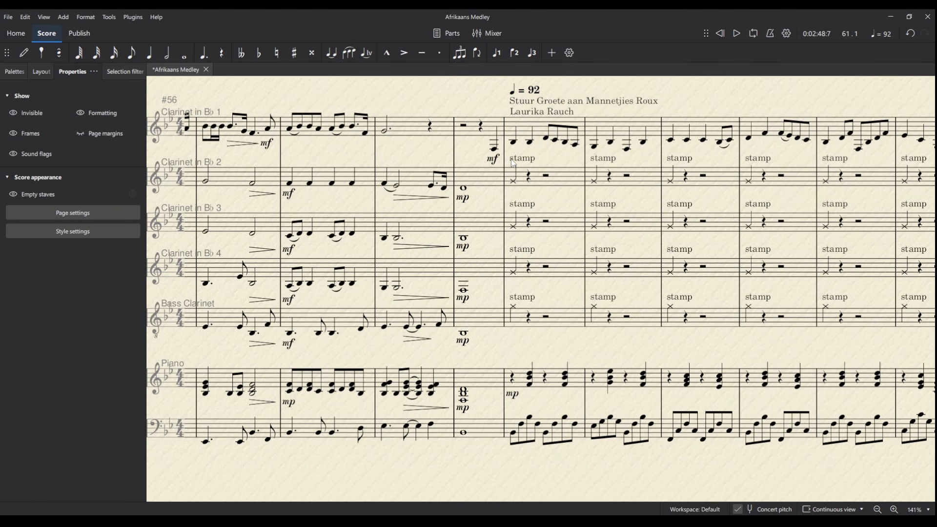
Play back the transition starting at Clarinet 1's dotted minim in bar 59, and save the score.
{"action": "left_click", "coordinate": [386, 133]}
{"action": "key", "text": "space"}
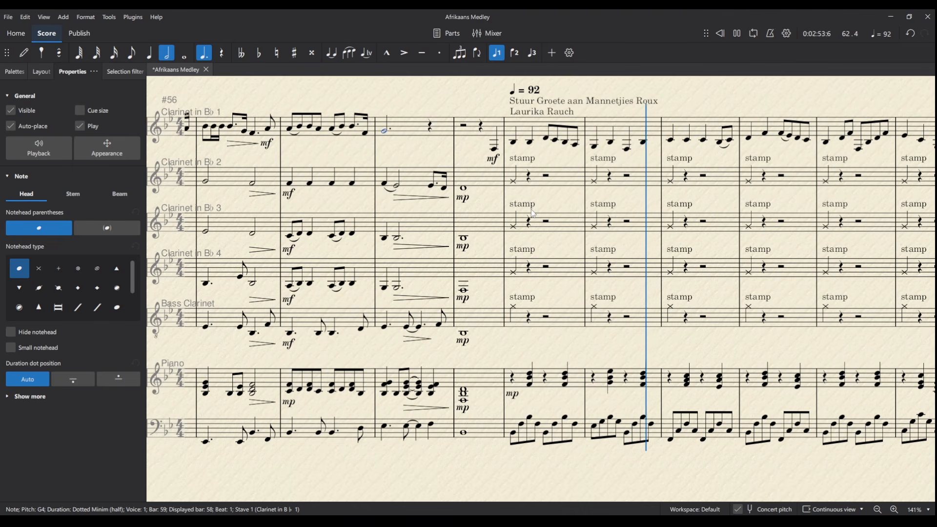
{"action": "key", "text": "space"}
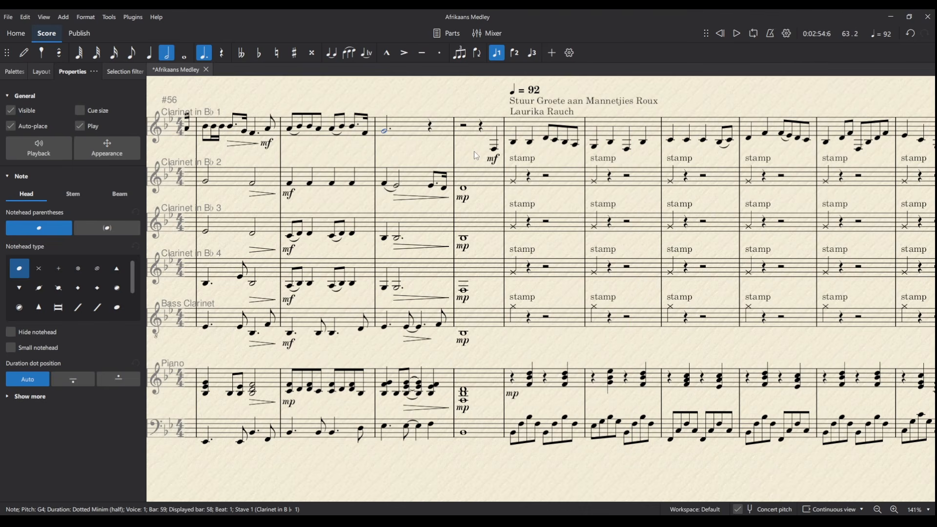
{"action": "key", "text": "Escape"}
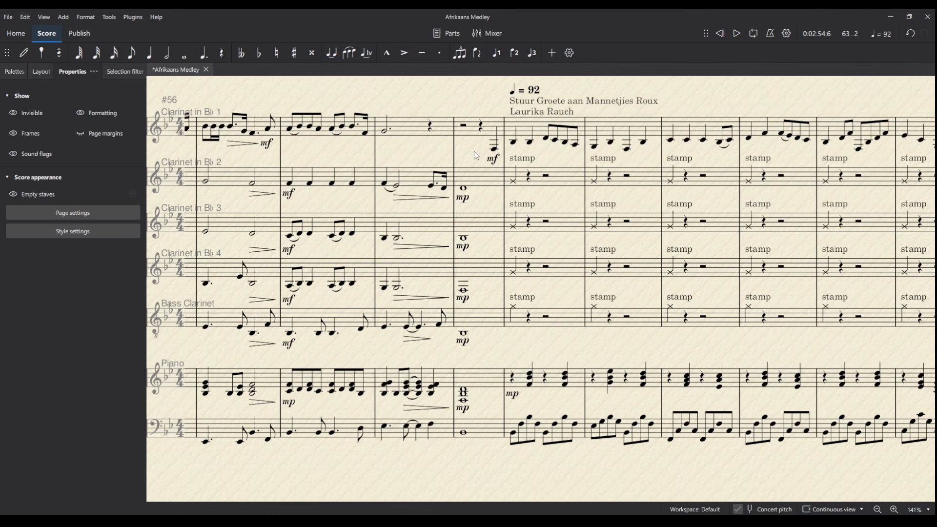
{"action": "key", "text": "ctrl+s"}
In the piano part of bar 60, shorten the treble chord to a crotchet and the bass note to a minim.
{"action": "left_click", "coordinate": [465, 394]}
{"action": "key", "text": "6"}
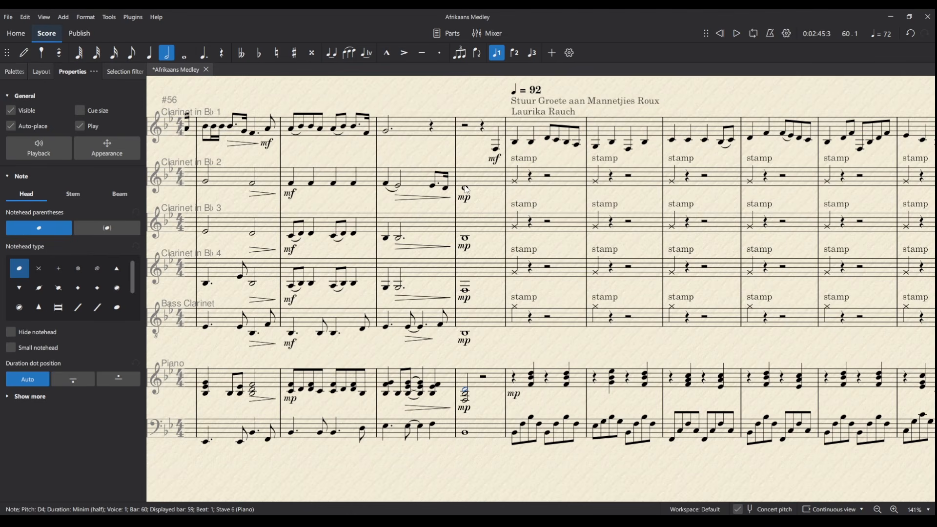
{"action": "left_click", "coordinate": [465, 434]}
{"action": "key", "text": "6"}
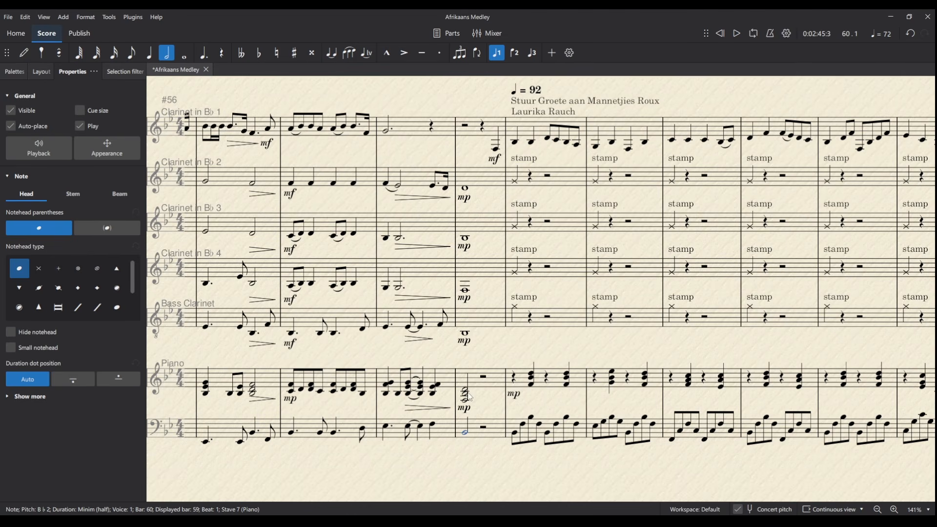
{"action": "key", "text": "5"}
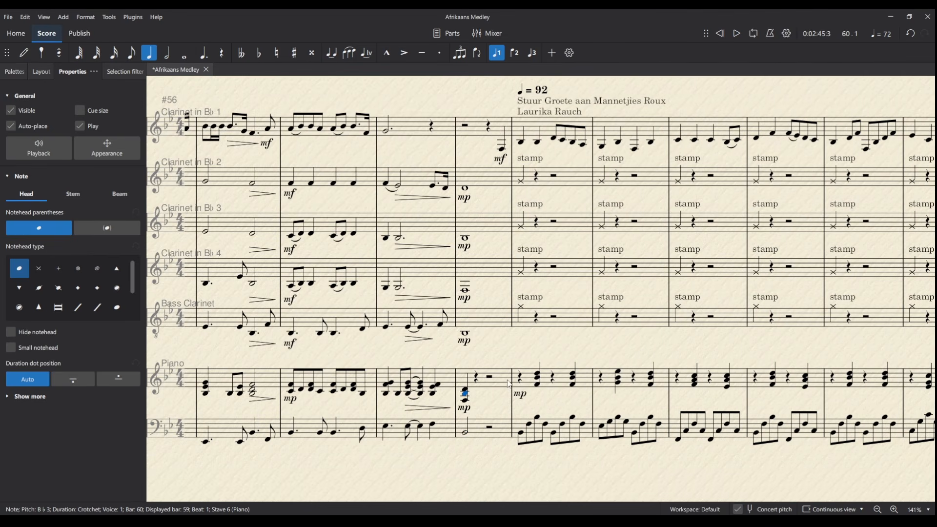
Move the piano treble chords on beats 2 to 4 of bar 61 to beat 2 of bar 60.
{"action": "left_click", "coordinate": [538, 374]}
{"action": "left_click", "coordinate": [574, 383], "text": "shift"}
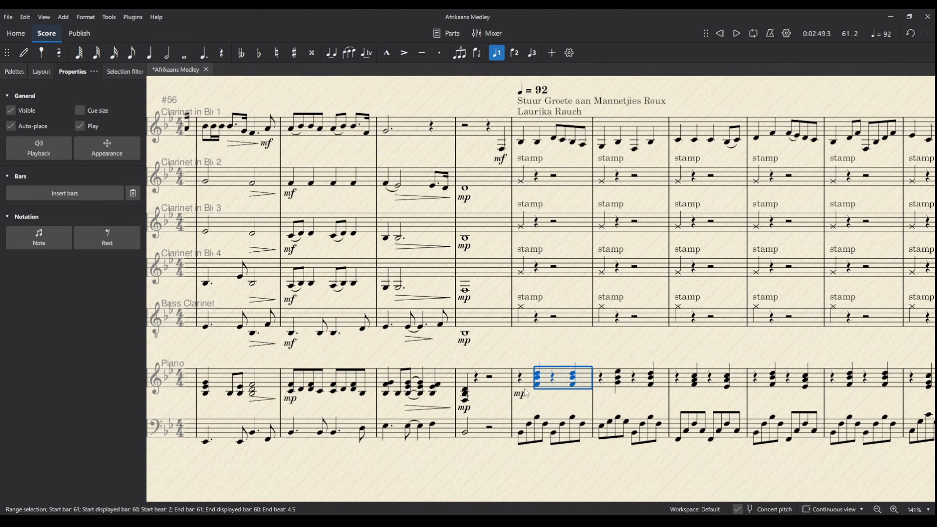
{"action": "key", "text": "Delete"}
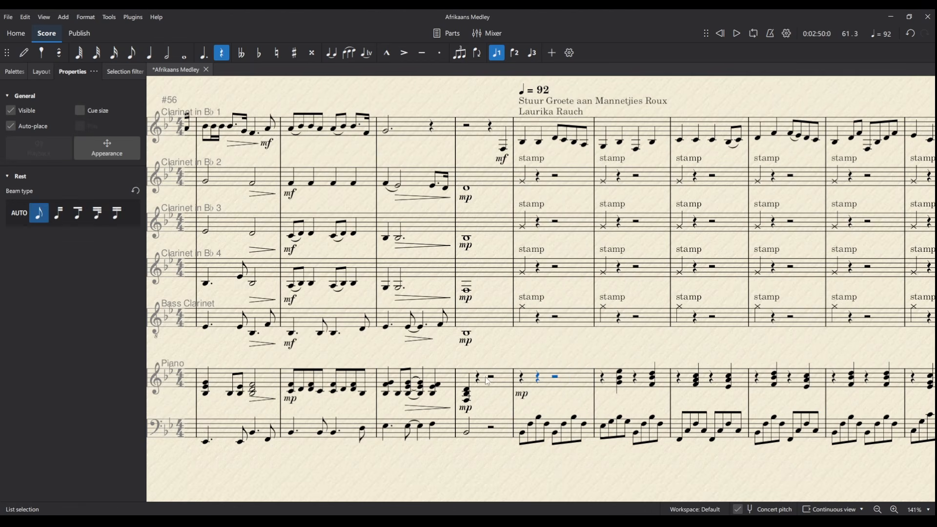
{"action": "left_click", "coordinate": [478, 377]}
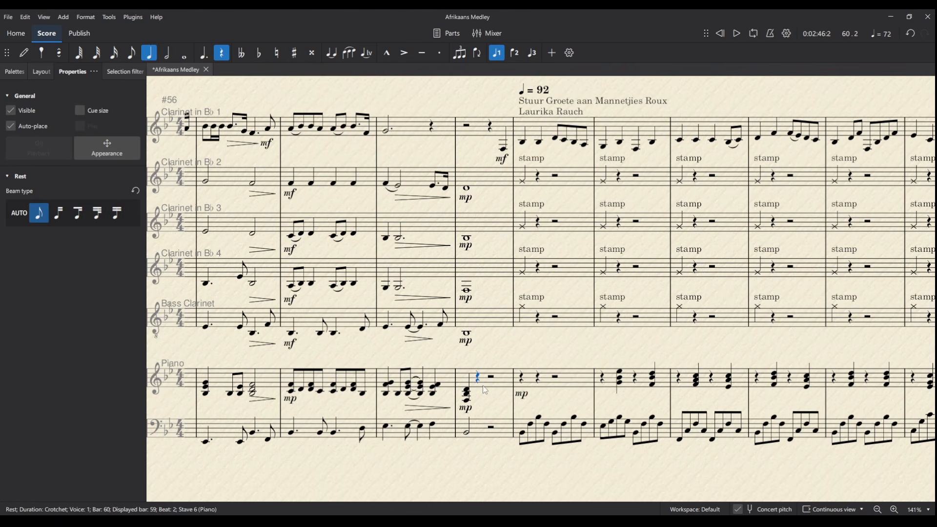
{"action": "key", "text": "shift+Right"}
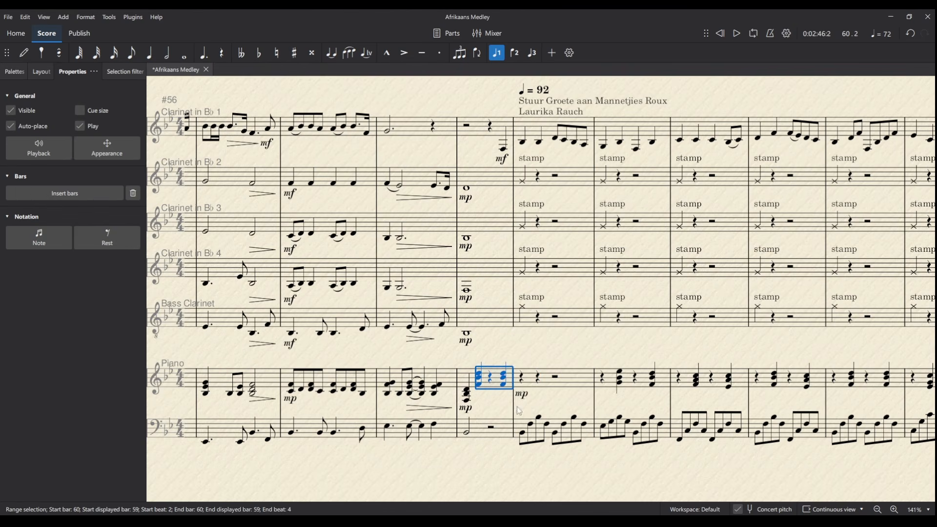
Move the last four piano bass quavers of bar 61 to beat 3 of bar 60.
{"action": "left_click", "coordinate": [557, 433]}
{"action": "left_click", "coordinate": [587, 428], "text": "shift"}
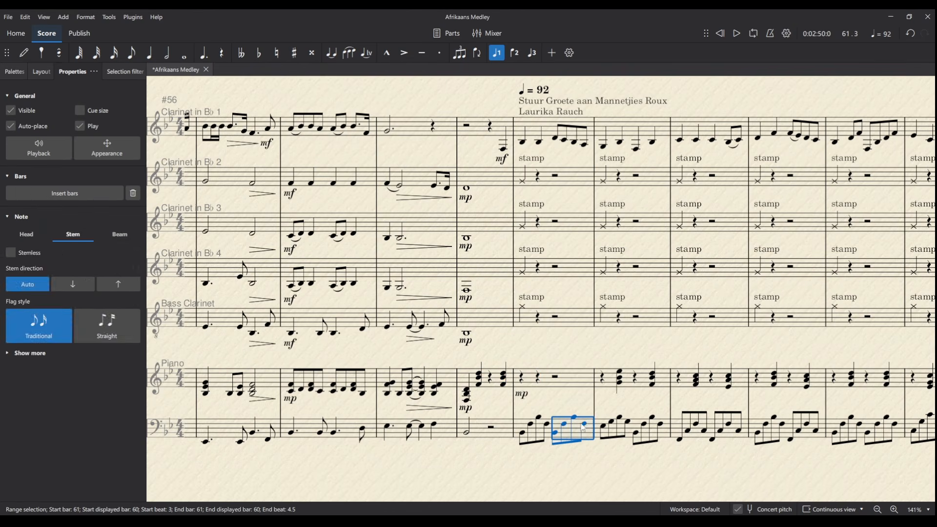
{"action": "key", "text": "Delete"}
{"action": "key", "text": "ctrl+z"}
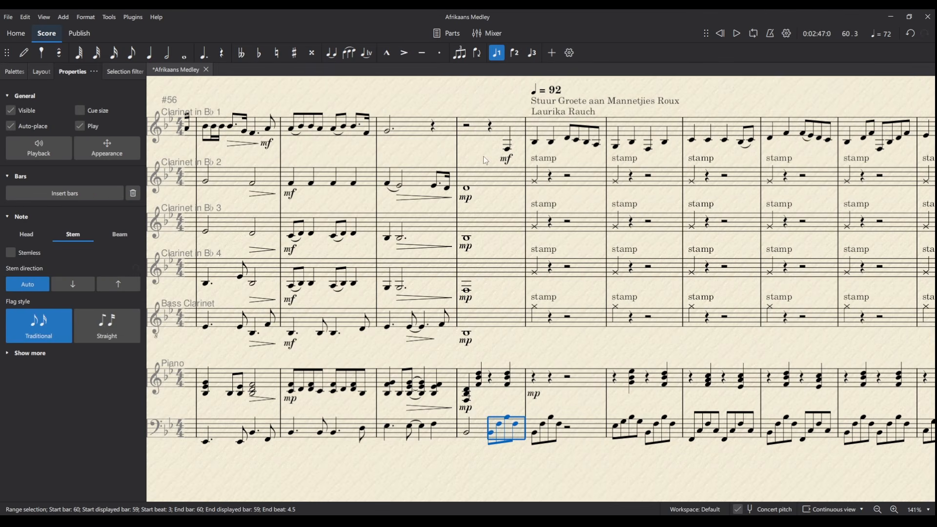
{"action": "left_click", "coordinate": [503, 132]}
{"action": "key", "text": "Delete"}
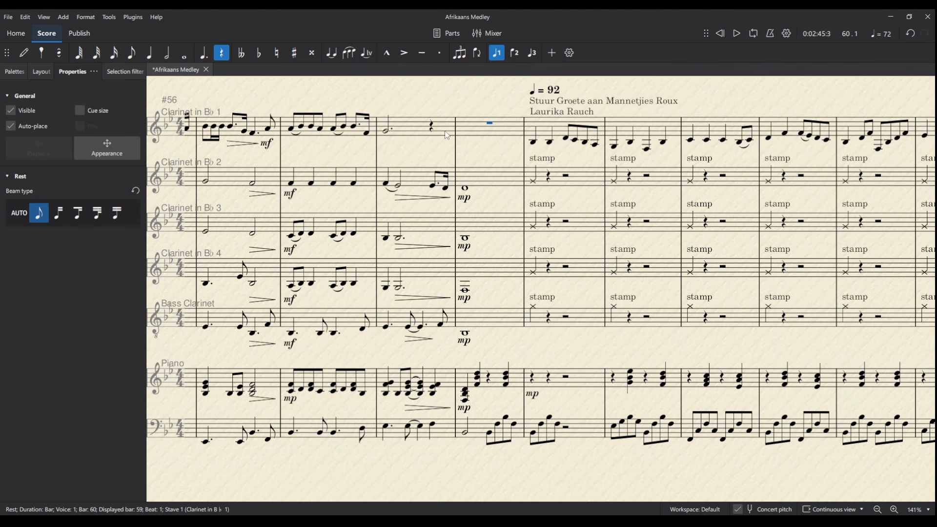
{"action": "key", "text": "ctrl+z"}
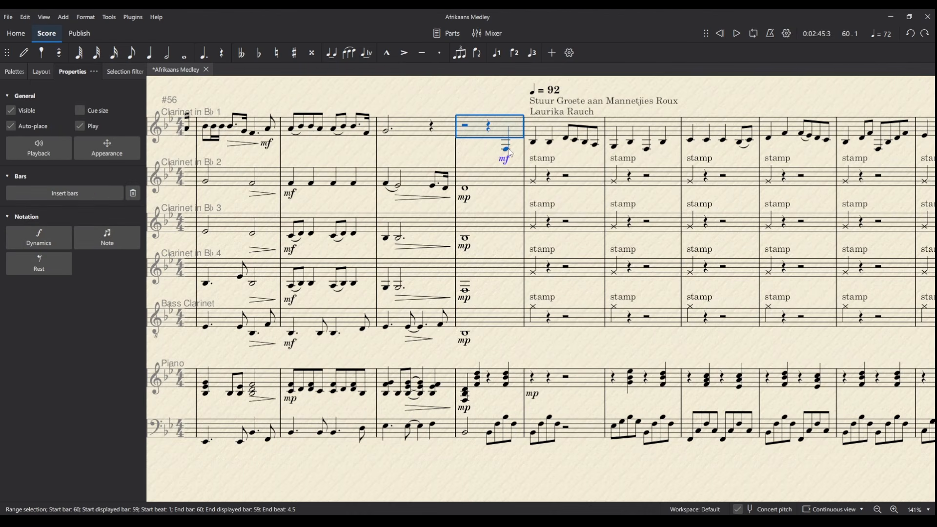
Move Clarinet 1's pickup note from beat 4 of bar 60 onto the crotchet rest ending bar 59.
{"action": "left_click", "coordinate": [507, 149]}
{"action": "key", "text": "Delete"}
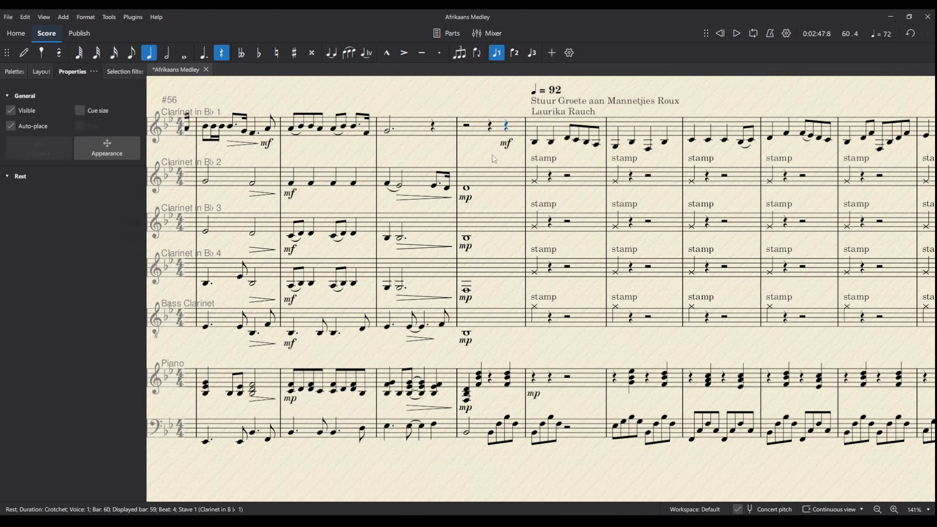
{"action": "left_click", "coordinate": [434, 130]}
{"action": "left_click", "coordinate": [437, 149]}
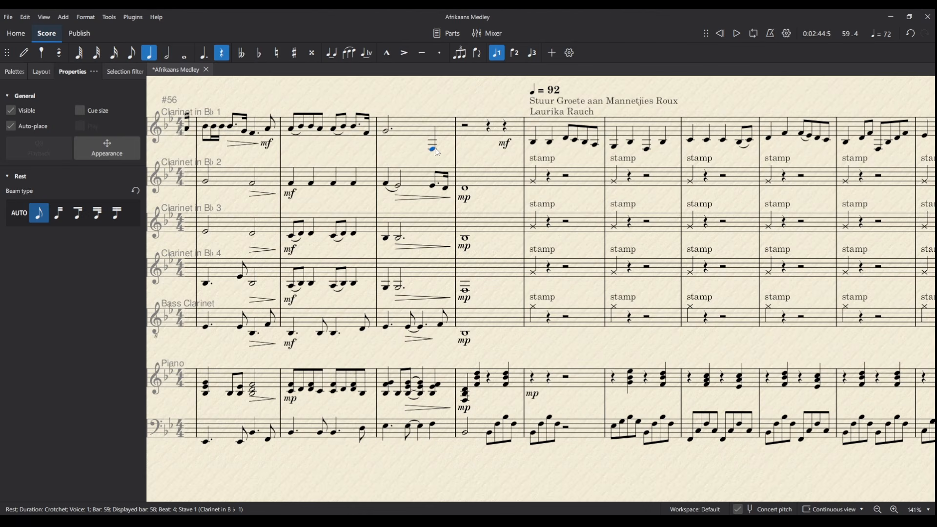
Move the mf dynamic from bar 60 to Clarinet 1's pickup note at the end of bar 59.
{"action": "left_click", "coordinate": [505, 144]}
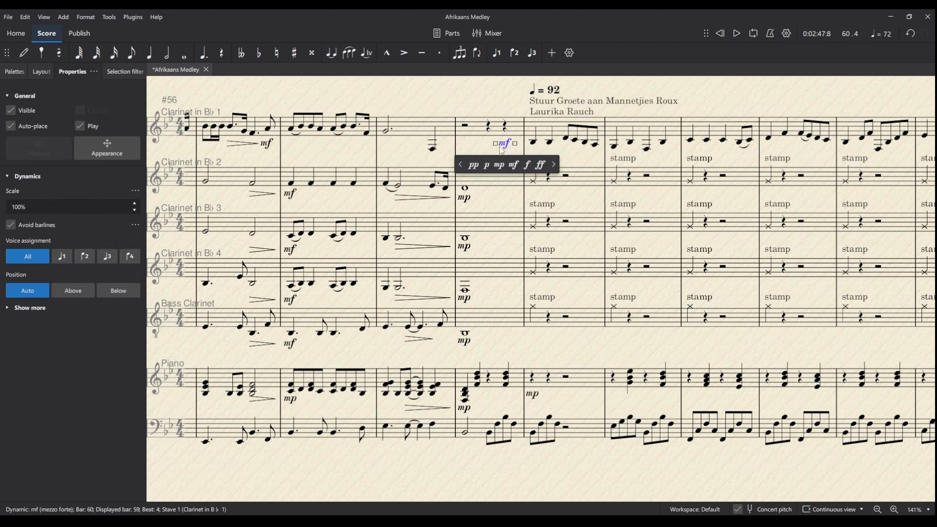
{"action": "key", "text": "Delete"}
{"action": "left_click", "coordinate": [434, 146]}
{"action": "key", "text": "ctrl+v"}
{"action": "left_click", "coordinate": [493, 149]}
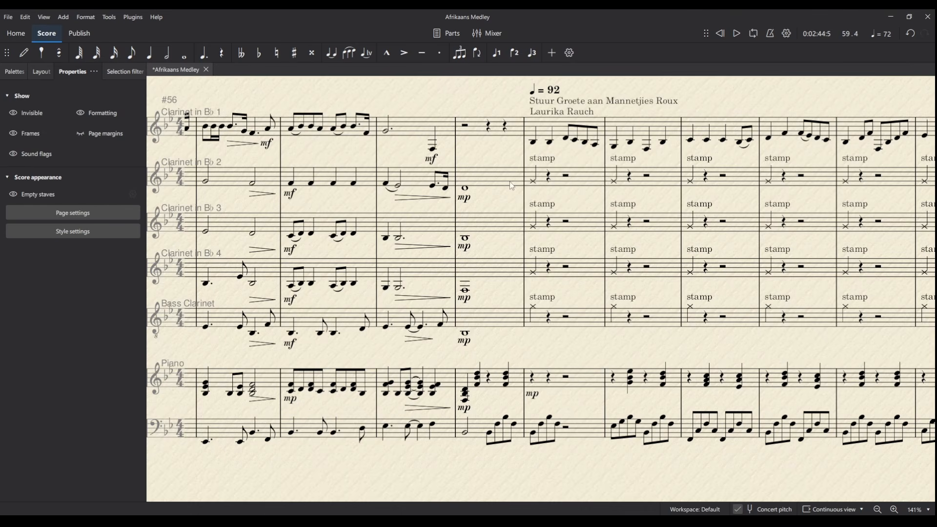
Move Clarinet 1's melody notes from bar 61 into bar 60.
{"action": "left_click", "coordinate": [561, 132]}
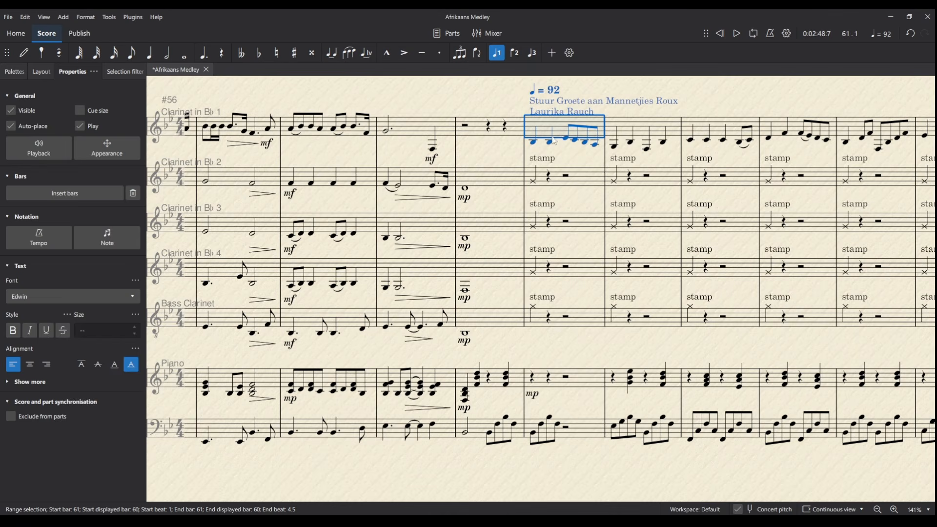
{"action": "left_click", "coordinate": [521, 133]}
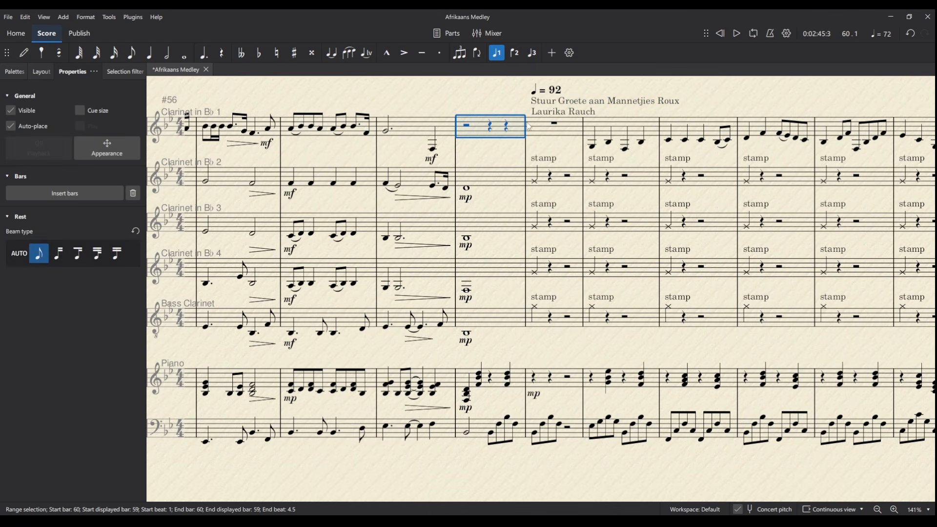
{"action": "key", "text": "ctrl+v"}
Move the "Stuur Groete aan Mannetjies Roux" title text and the crotchet = 92 tempo marking to Clarinet 1's first note in bar 60.
{"action": "left_click", "coordinate": [557, 102]}
{"action": "key", "text": "Delete"}
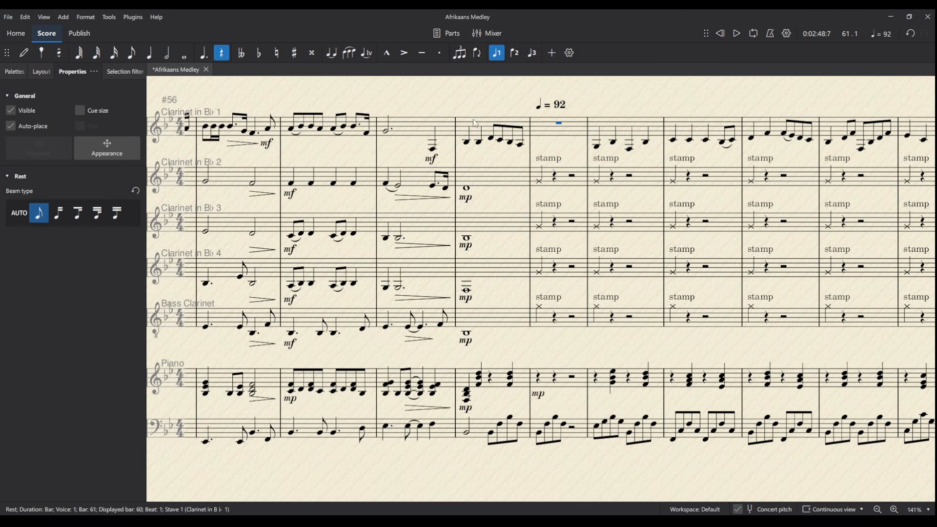
{"action": "left_click", "coordinate": [467, 142]}
{"action": "key", "text": "ctrl+z"}
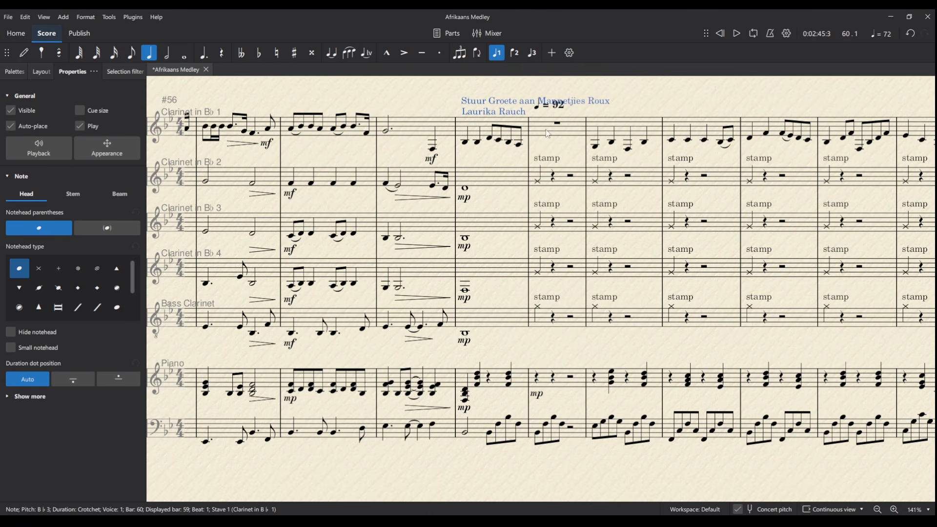
{"action": "left_click", "coordinate": [560, 108]}
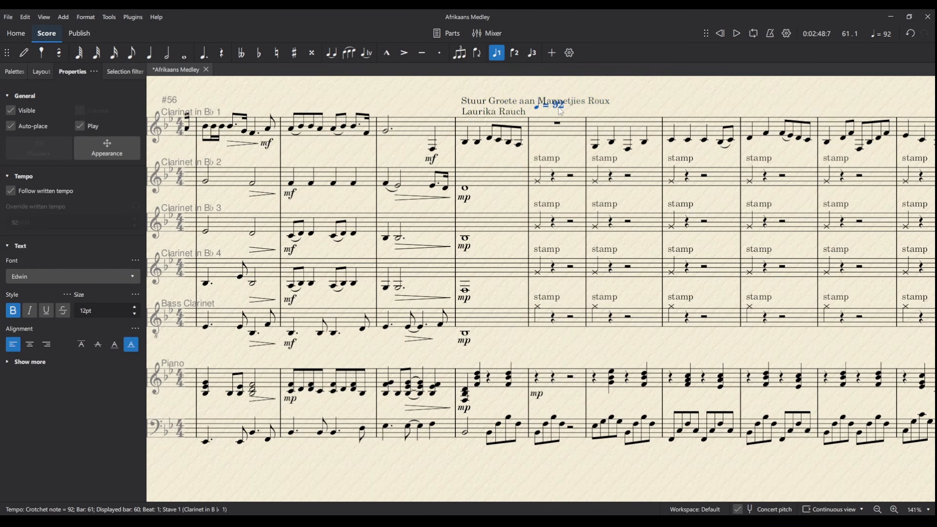
{"action": "key", "text": "Delete"}
{"action": "left_click", "coordinate": [456, 144]}
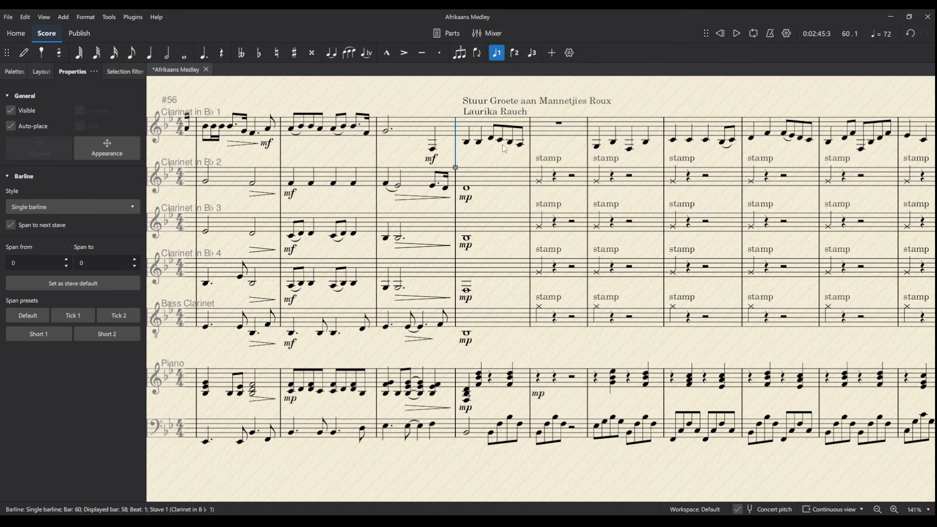
{"action": "left_click", "coordinate": [467, 142]}
{"action": "key", "text": "ctrl+z"}
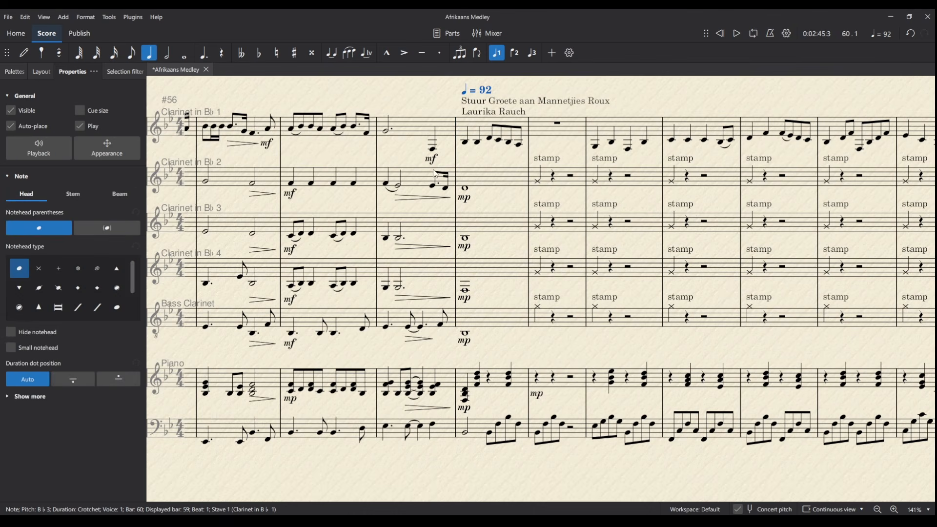
Select bar 61 across all staves and remove it from the score.
{"action": "left_click", "coordinate": [550, 130]}
{"action": "left_click", "coordinate": [576, 442], "text": "shift"}
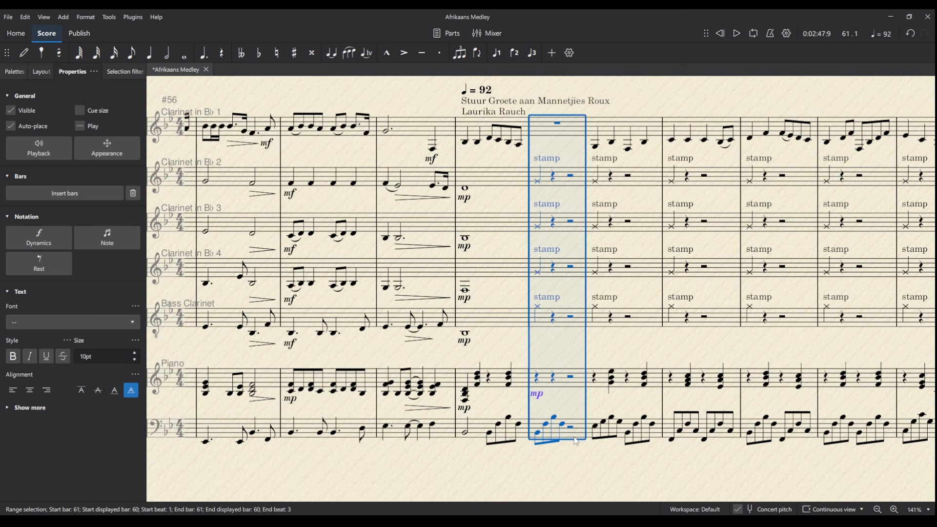
{"action": "key", "text": "ctrl+Delete"}
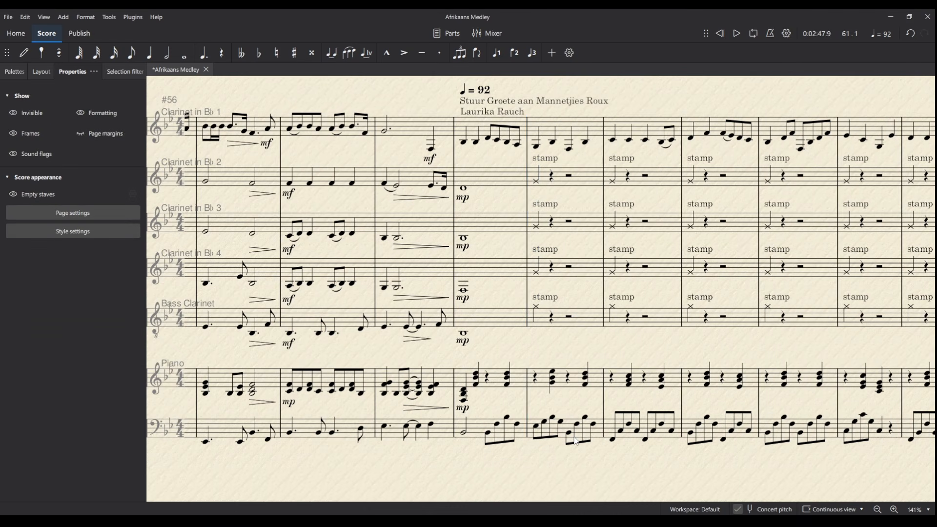
Play back the transition into "Stuur Groete aan Mannetjies Roux" from Clarinet 1's first note in bar 57.
{"action": "left_click", "coordinate": [291, 129]}
{"action": "key", "text": "space"}
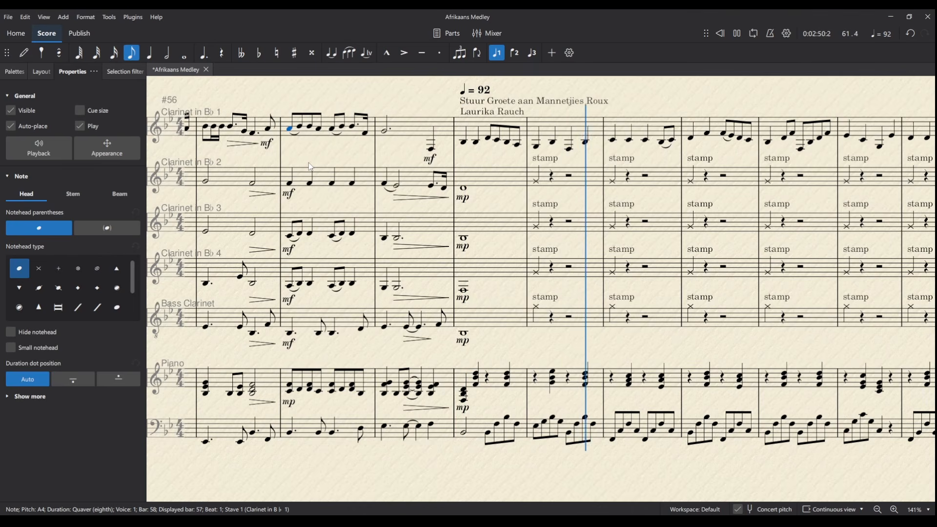
{"action": "key", "text": "space"}
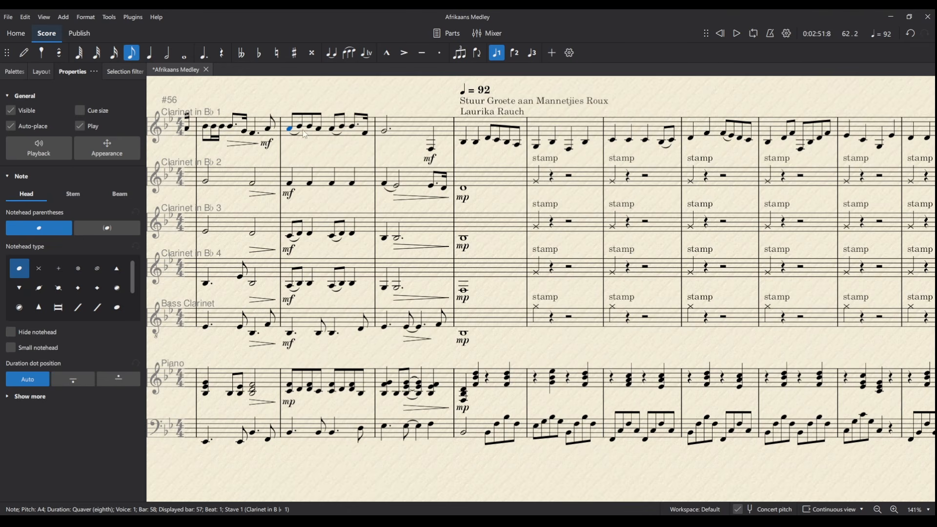
{"action": "left_click", "coordinate": [273, 132]}
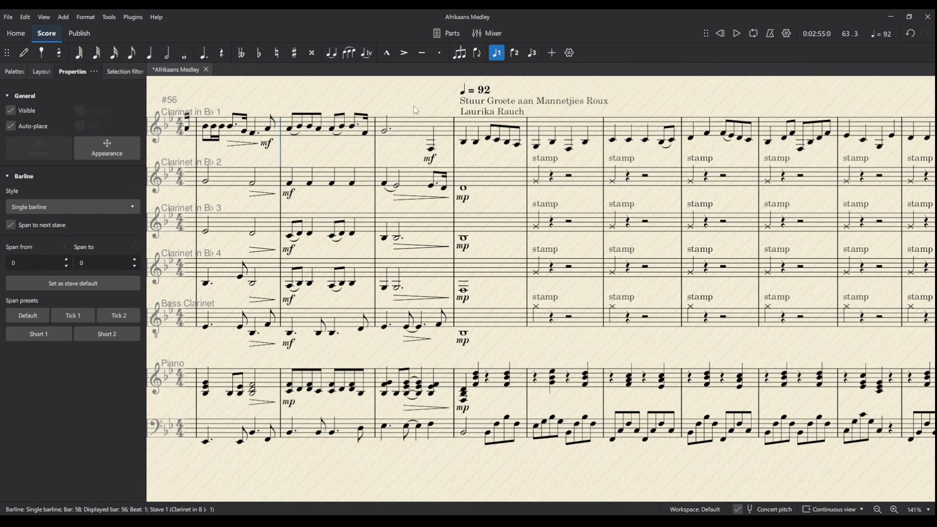
{"action": "left_click", "coordinate": [416, 110]}
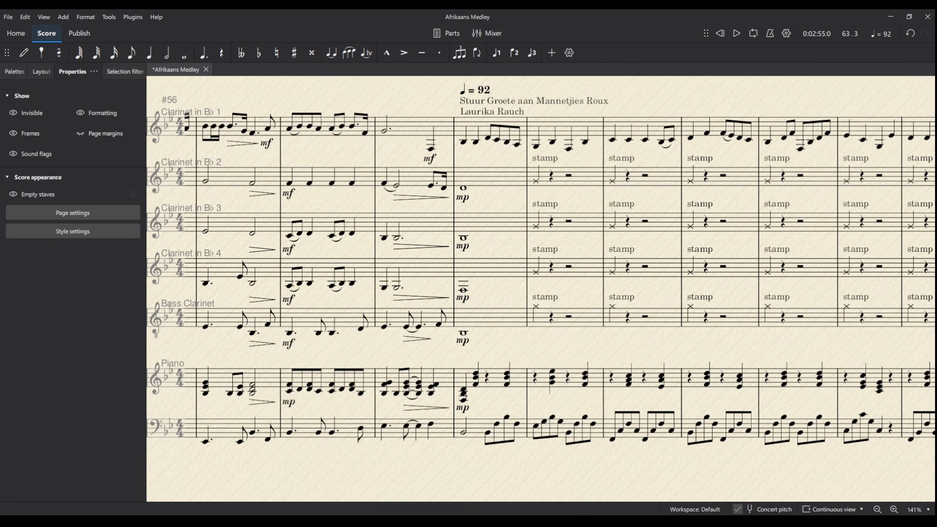
Play back the transition into "Sonneblom uit Bethlehem" from Clarinet 1's first note in bar 81.
{"action": "scroll", "coordinate": [522, 196], "scroll_direction": "right", "scroll_amount": 20}
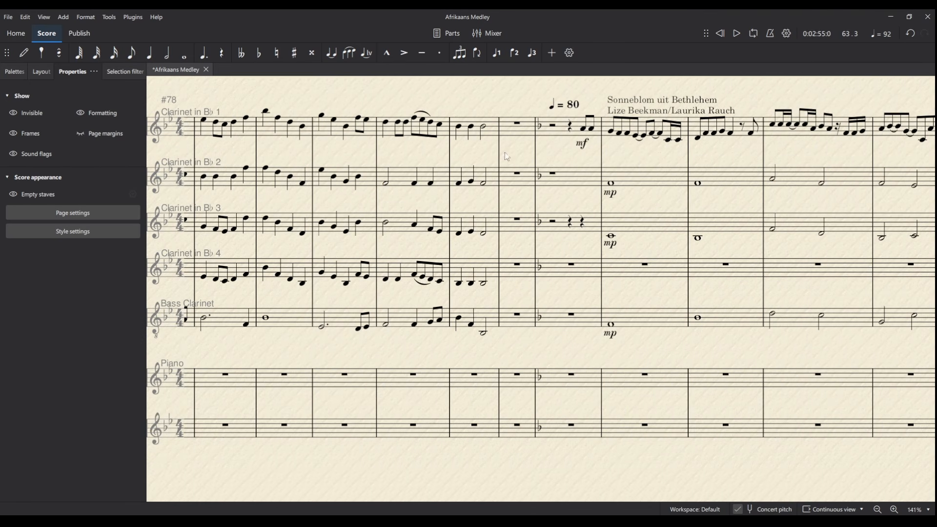
{"action": "scroll", "coordinate": [468, 136], "scroll_direction": "left", "scroll_amount": 1}
{"action": "scroll", "coordinate": [468, 136], "scroll_direction": "left", "scroll_amount": 20}
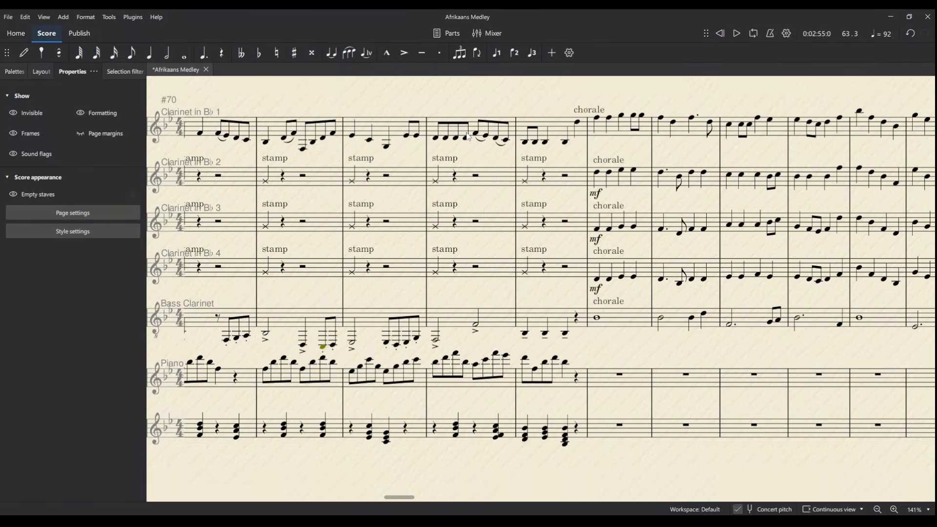
{"action": "scroll", "coordinate": [468, 136], "scroll_direction": "right", "scroll_amount": 20}
{"action": "scroll", "coordinate": [469, 137], "scroll_direction": "right", "scroll_amount": 4}
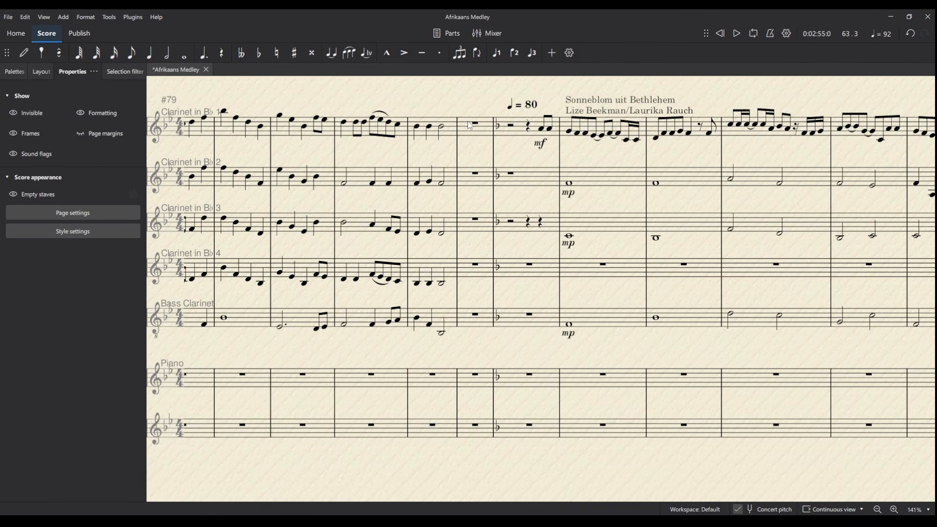
{"action": "left_click", "coordinate": [347, 124]}
{"action": "key", "text": "space"}
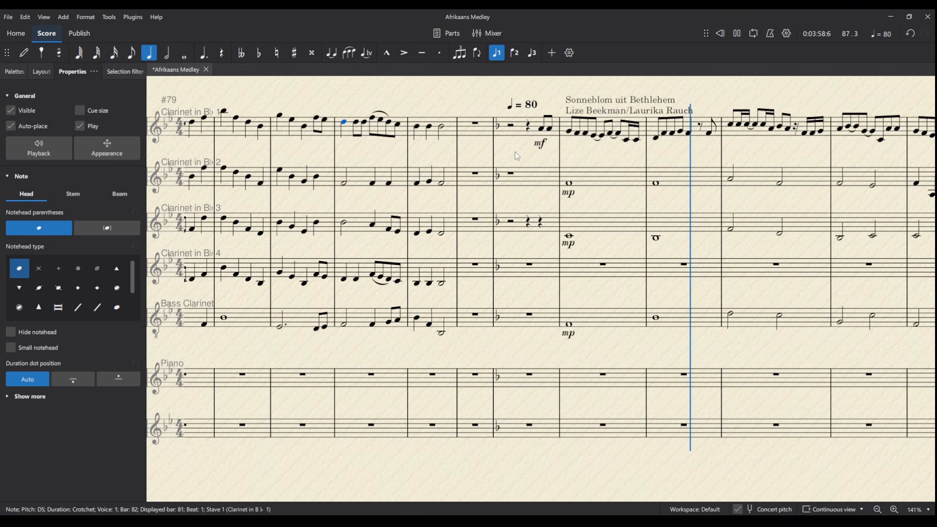
{"action": "key", "text": "space"}
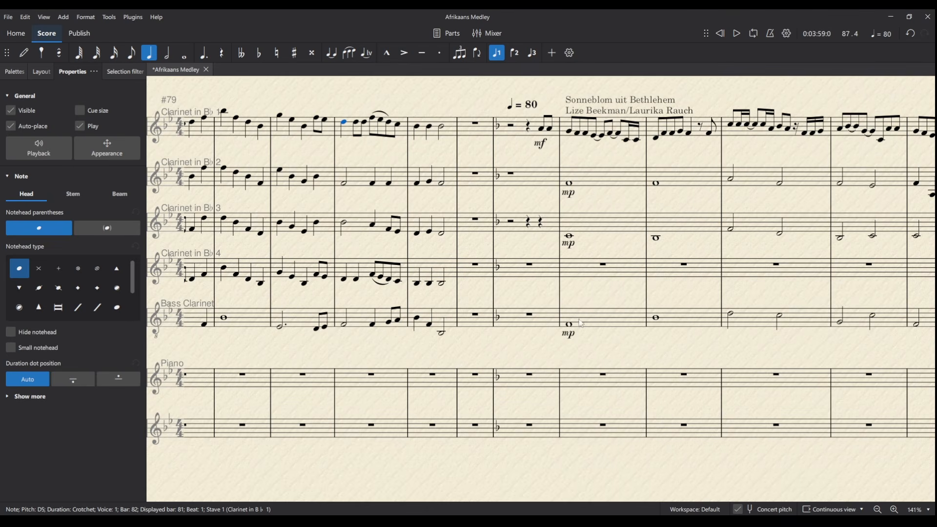
Remove the empty bar 83 before the key change and shorten Clarinet 1's last note in bar 82 to a crotchet.
{"action": "left_click", "coordinate": [487, 134]}
{"action": "key", "text": "ctrl+Delete"}
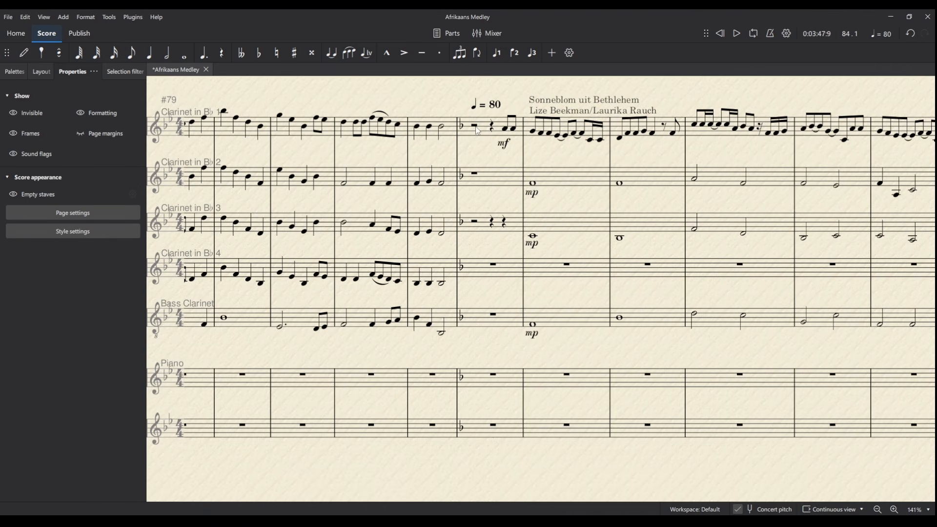
{"action": "left_click", "coordinate": [441, 128]}
{"action": "key", "text": "5"}
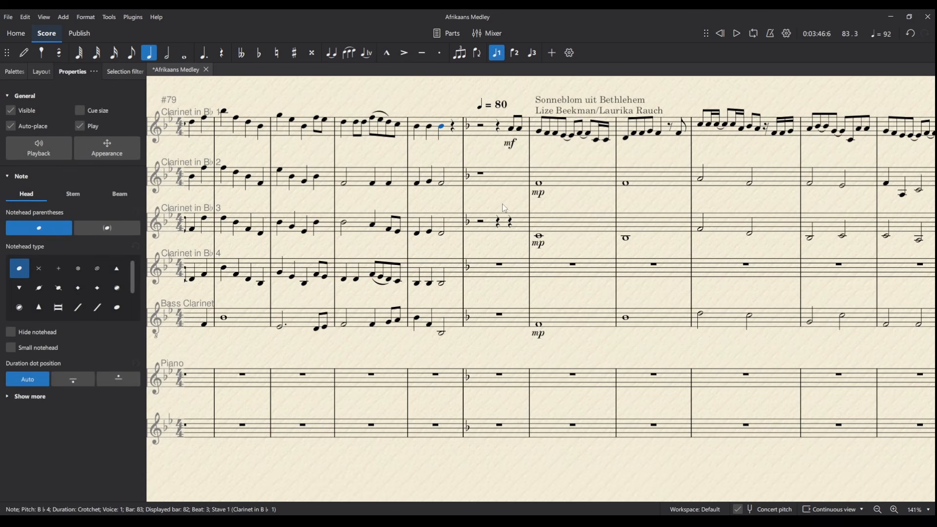
Move Clarinet 1's two pickup quavers with their mf dynamic from bar 83 onto beat 4 of bar 82.
{"action": "left_click", "coordinate": [511, 129]}
{"action": "left_click", "coordinate": [520, 129], "text": "shift"}
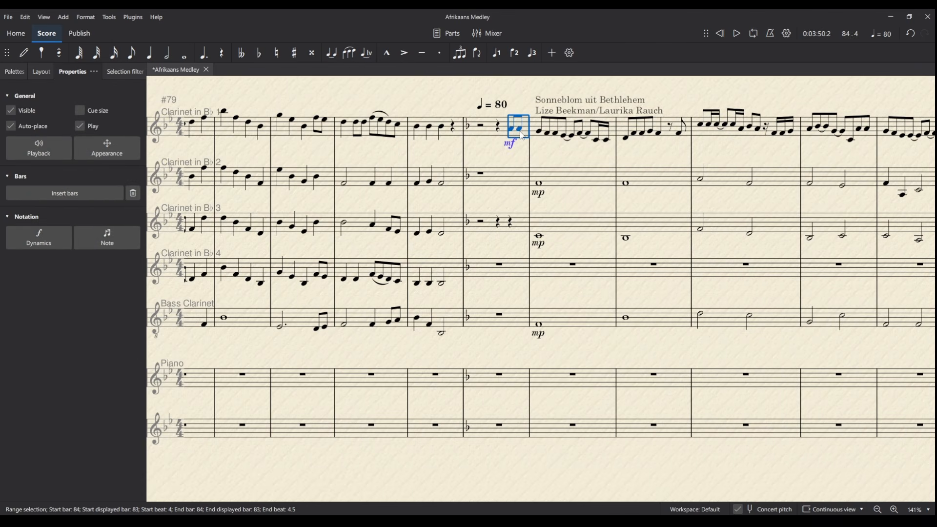
{"action": "key", "text": "ctrl+x"}
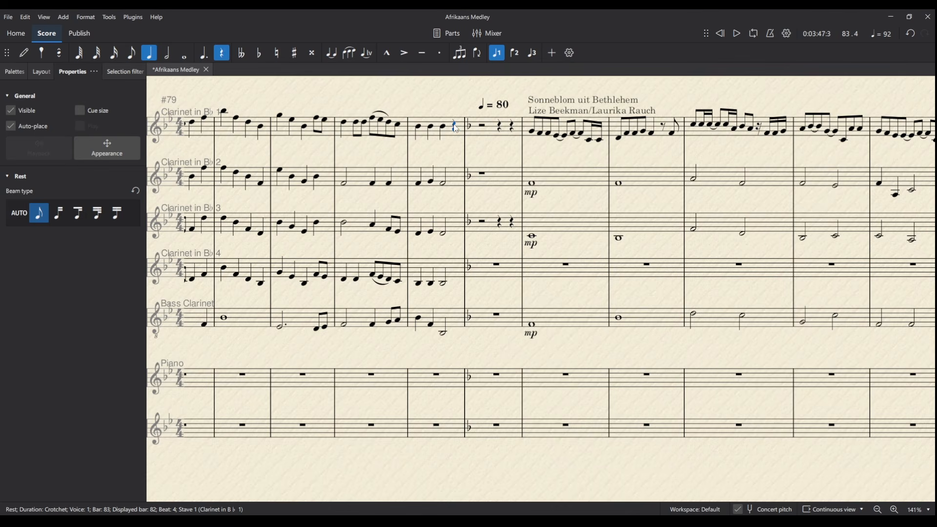
{"action": "left_click", "coordinate": [457, 128]}
{"action": "key", "text": "ctrl+v"}
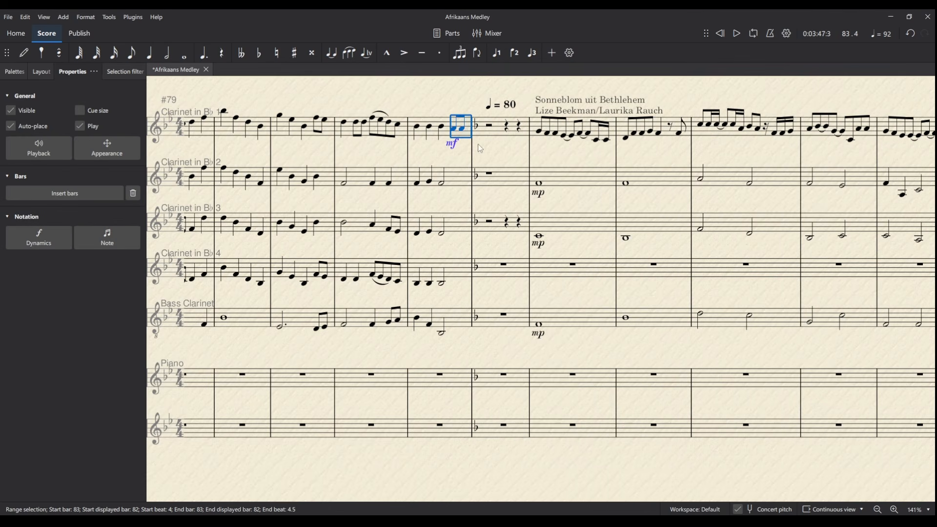
Move the crotchet = 80 tempo marking to Clarinet 1's first pickup quaver on beat 4 of bar 82.
{"action": "left_click", "coordinate": [508, 110]}
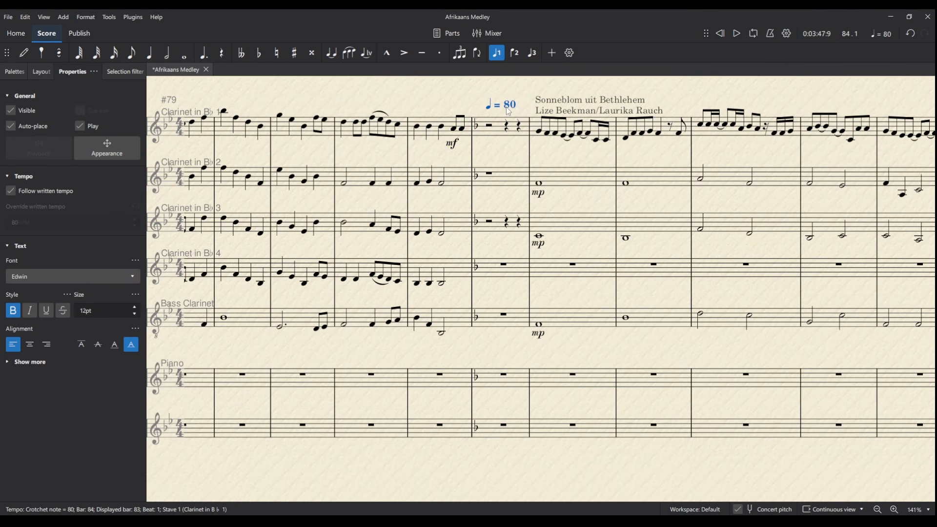
{"action": "key", "text": "Delete"}
{"action": "left_click", "coordinate": [541, 132]}
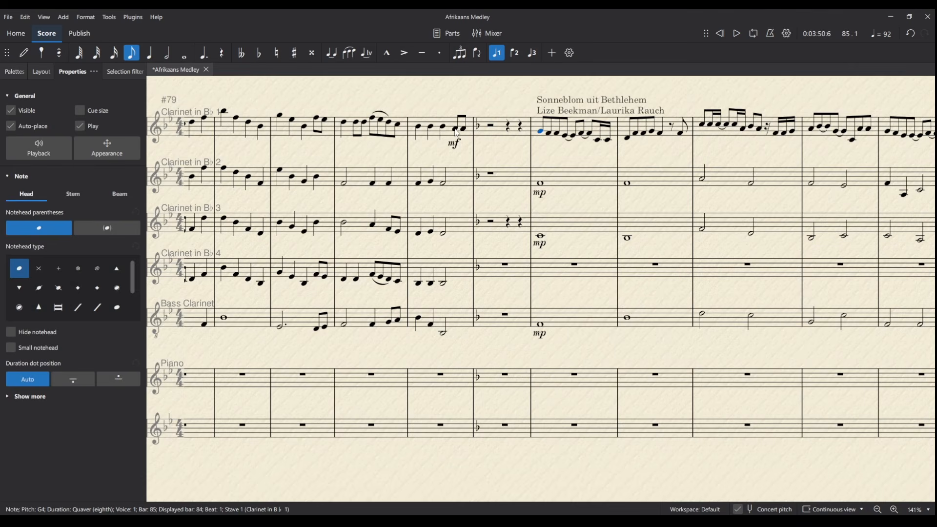
{"action": "key", "text": "ctrl+z"}
Add a rit. line over Clarinet 1's three crotchets in bar 82.
{"action": "left_click", "coordinate": [417, 129]}
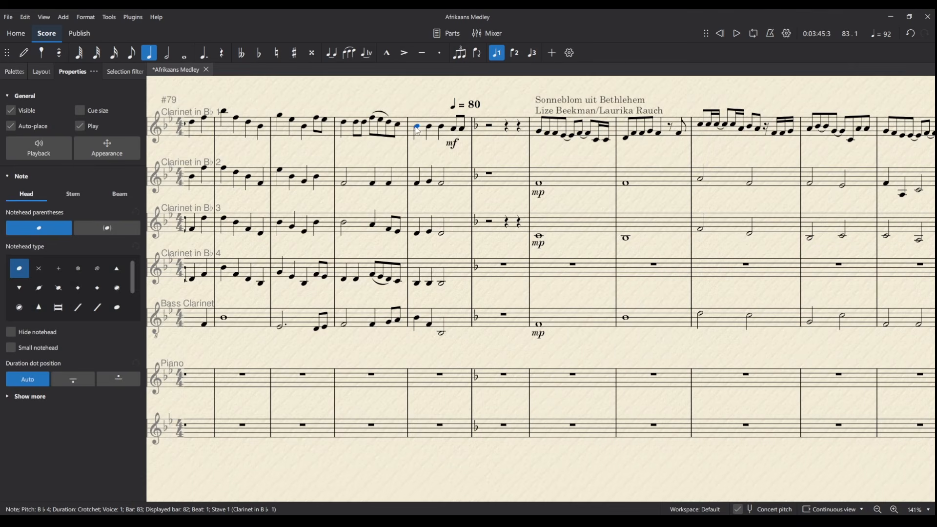
{"action": "left_click", "coordinate": [444, 131], "text": "shift"}
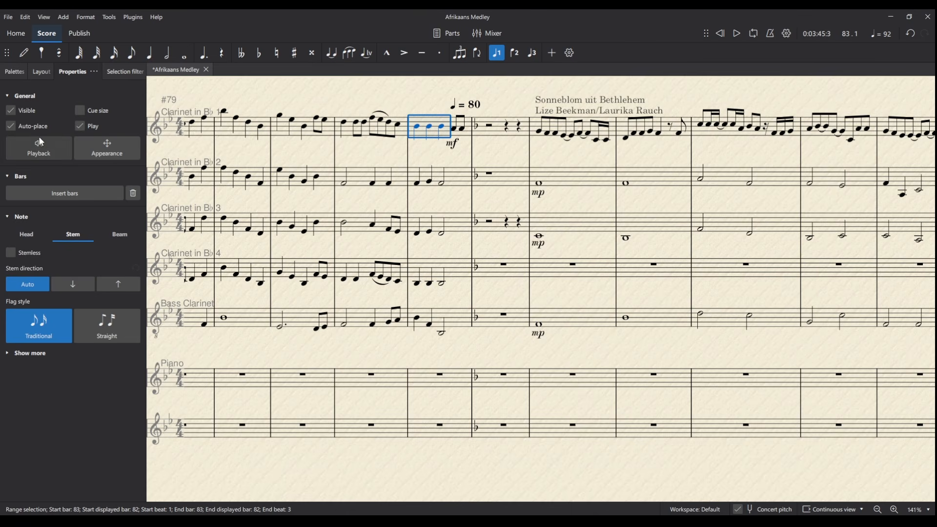
{"action": "left_click", "coordinate": [11, 73]}
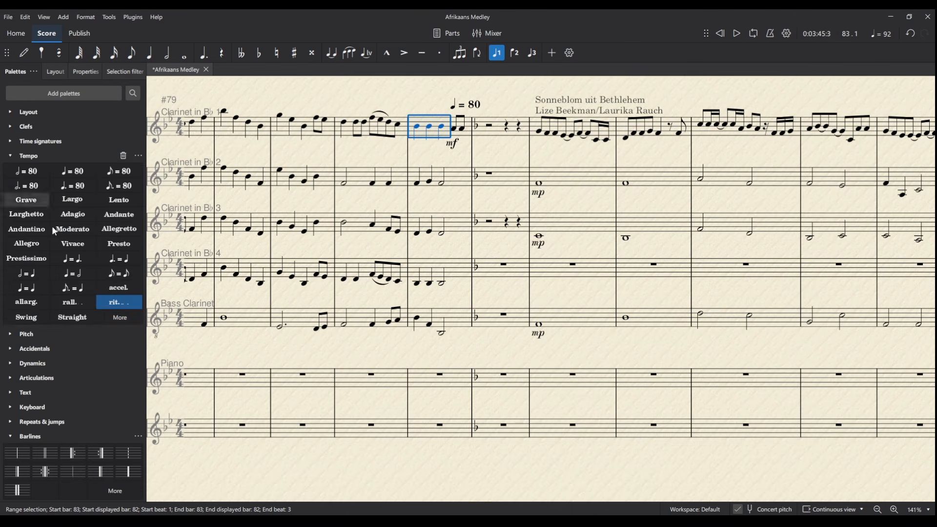
{"action": "left_click", "coordinate": [119, 302]}
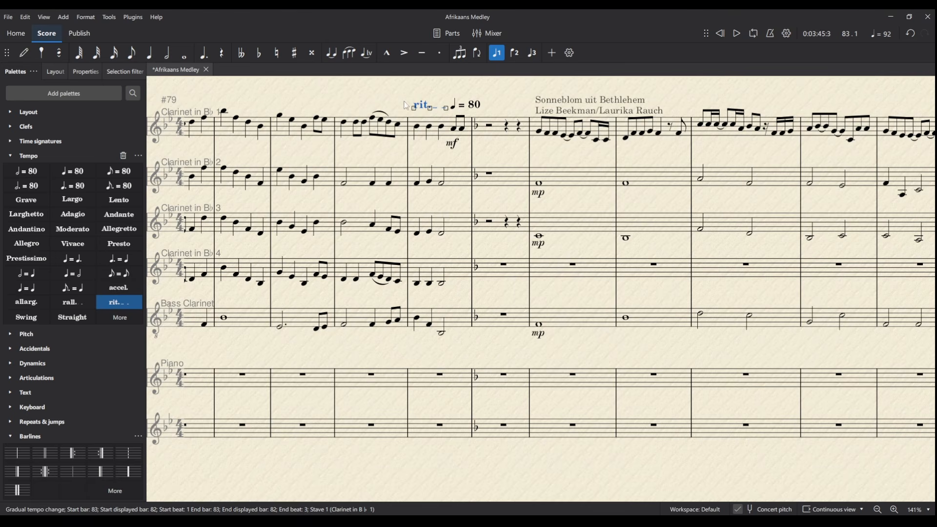
{"action": "left_click", "coordinate": [383, 102]}
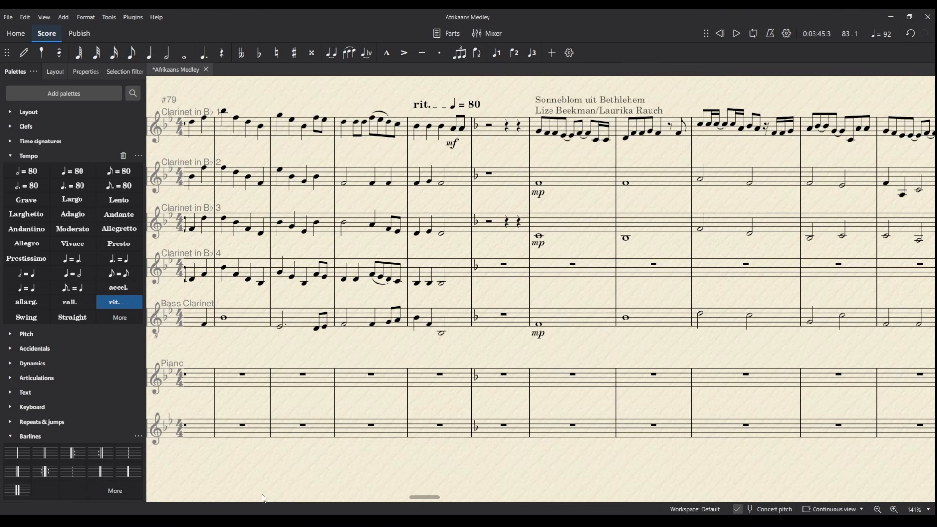
Switch to Calculator, divide 80 by 92 to find the tempo ratio, and close it.
{"action": "key", "text": "super"}
{"action": "type", "text": "calc"}
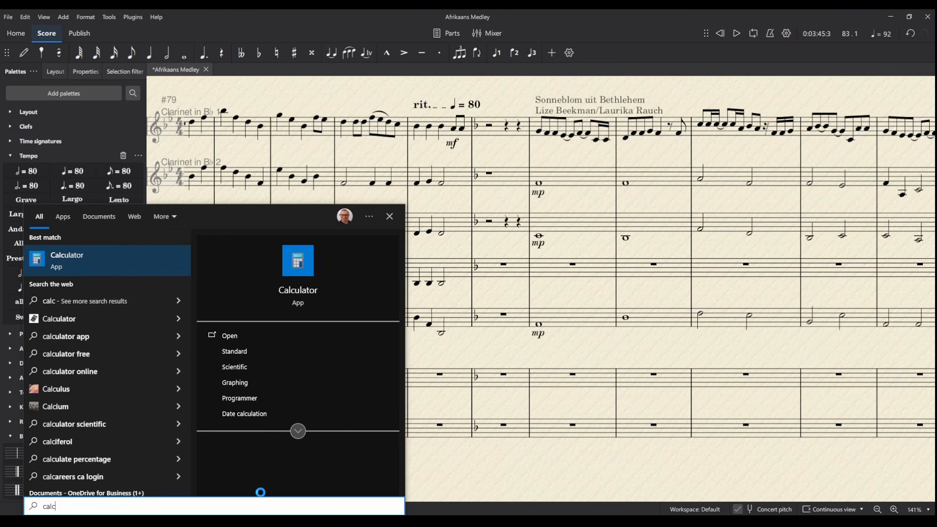
{"action": "key", "text": "Return"}
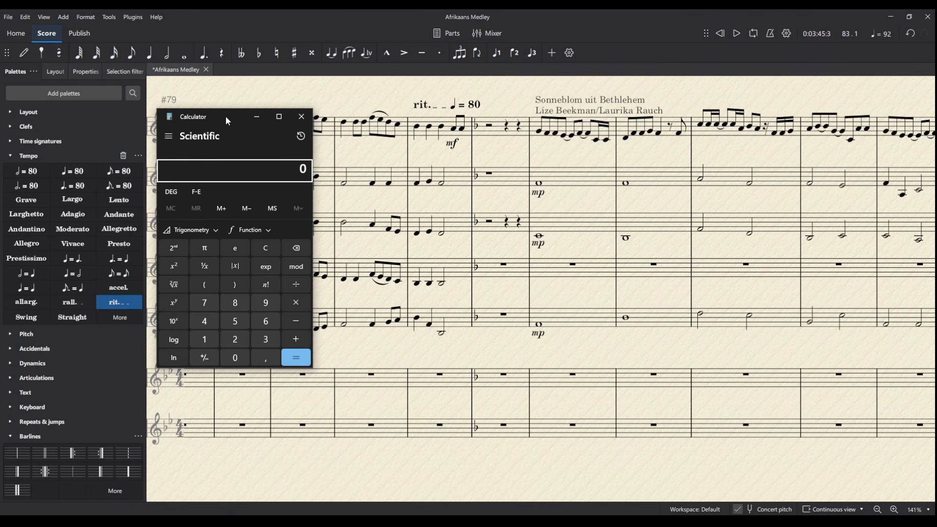
{"action": "type", "text": "80/92"}
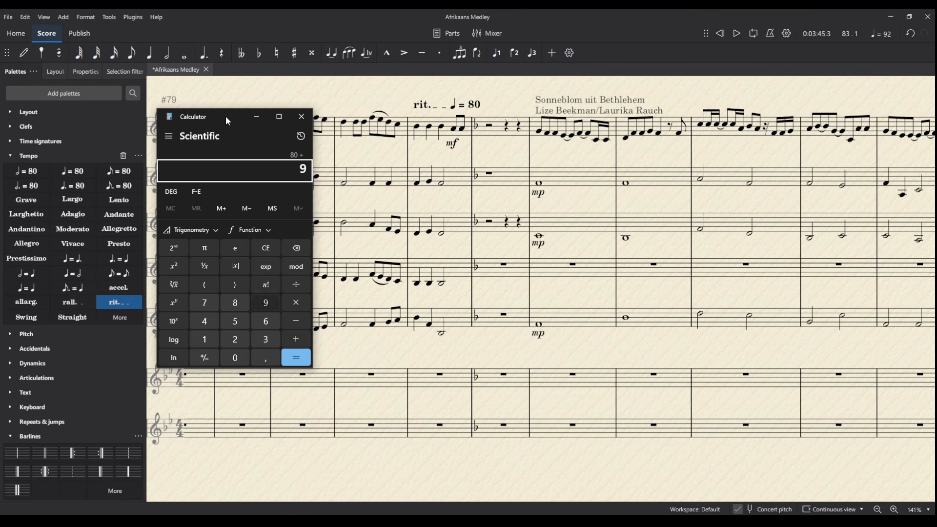
{"action": "key", "text": "Return"}
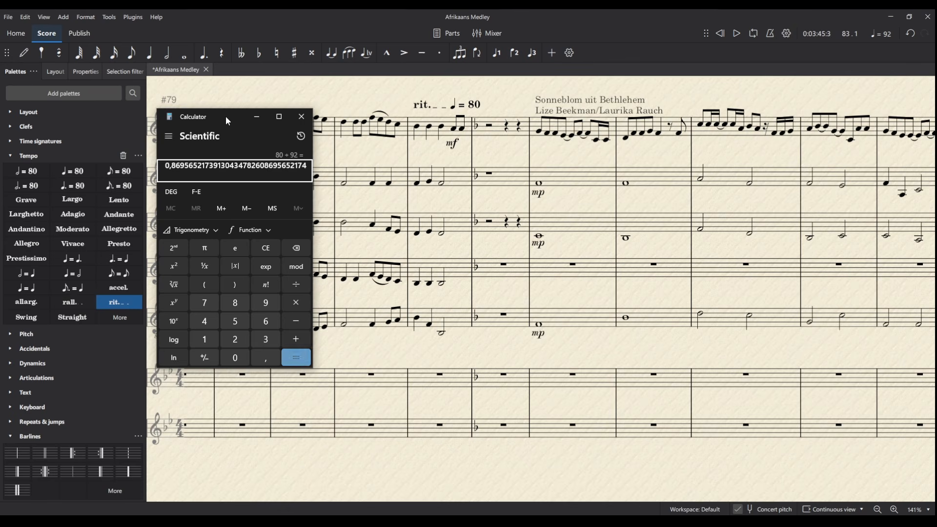
{"action": "left_click", "coordinate": [293, 123]}
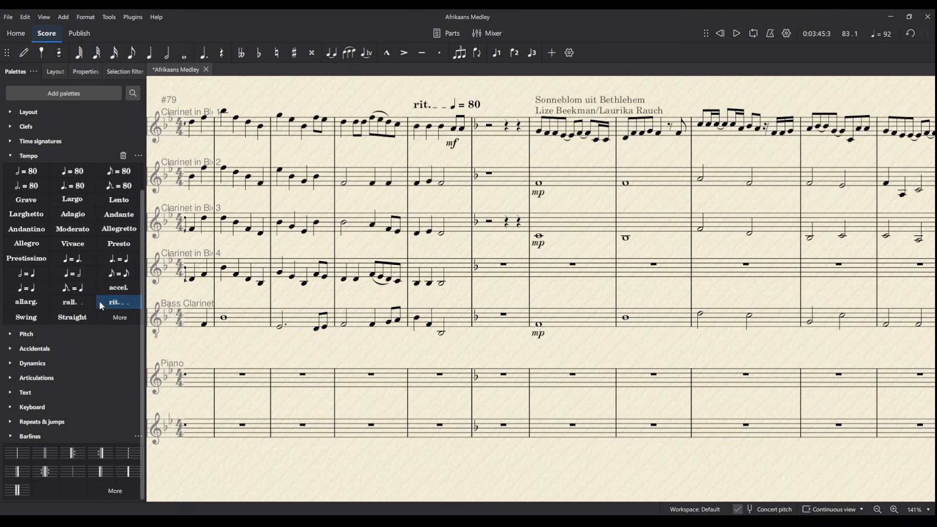
Set the playback tempo change amount of the rit. in bar 82 to 87%.
{"action": "left_click", "coordinate": [101, 306]}
{"action": "left_click", "coordinate": [426, 106]}
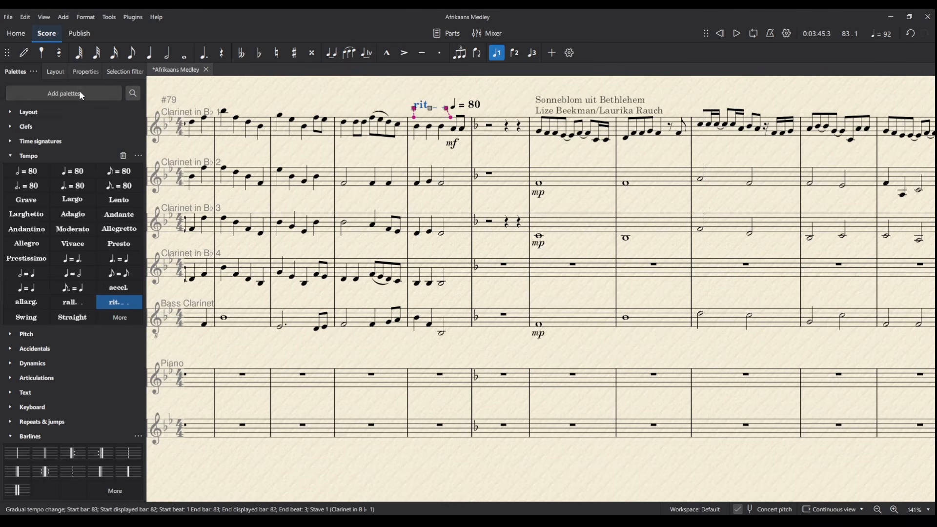
{"action": "left_click", "coordinate": [85, 71]}
{"action": "left_click", "coordinate": [39, 144]}
{"action": "left_click", "coordinate": [41, 202]}
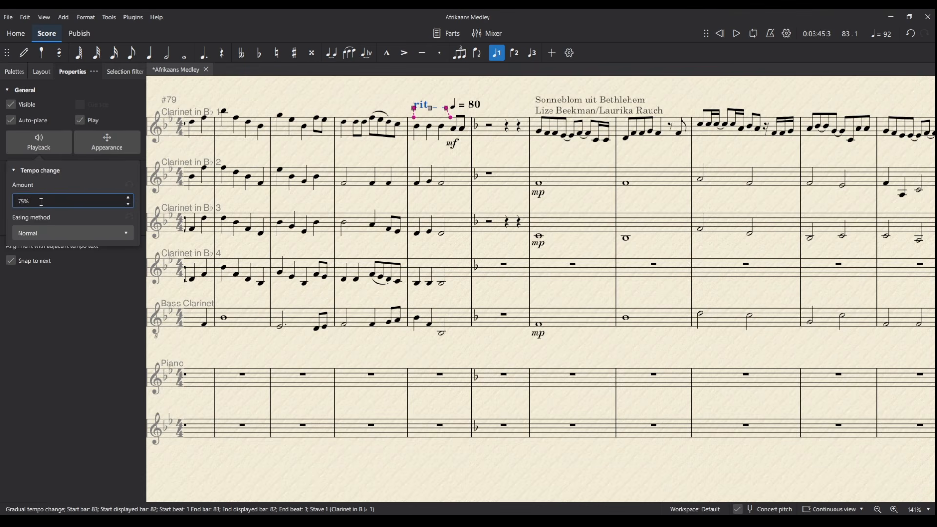
{"action": "triple_click", "coordinate": [24, 201]}
{"action": "type", "text": "87"}
Play the score from the start of bar 81 to check the rit. and the entry of "Sonneblom uit Bethlehem".
{"action": "left_click", "coordinate": [344, 122]}
{"action": "key", "text": "space"}
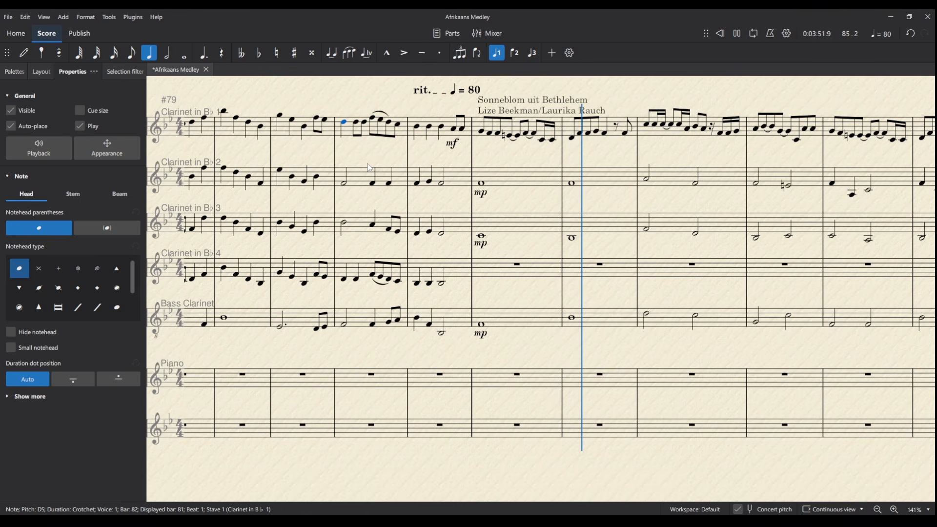
{"action": "key", "text": "space"}
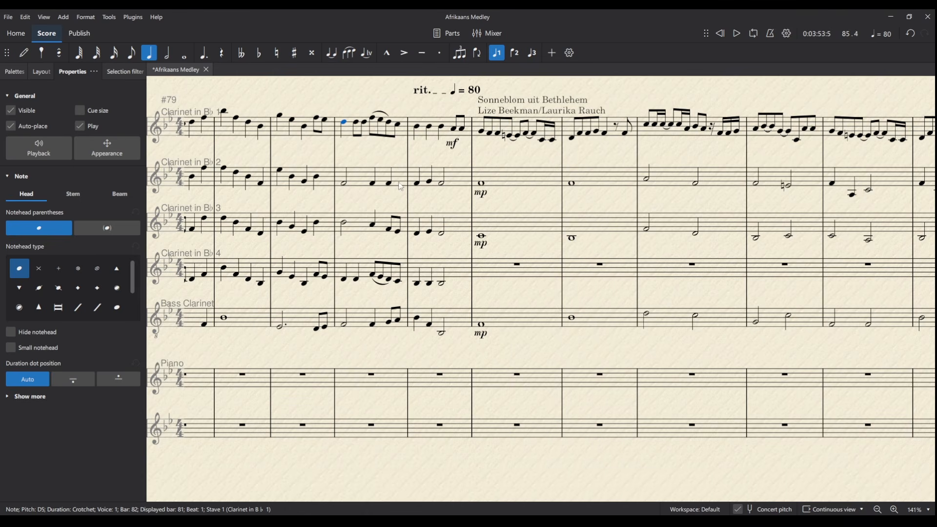
Try raising Clarinet 3's note on beat 2 of bar 82 to E natural and play the bar back.
{"action": "left_click", "coordinate": [430, 233]}
{"action": "key", "text": "Up"}
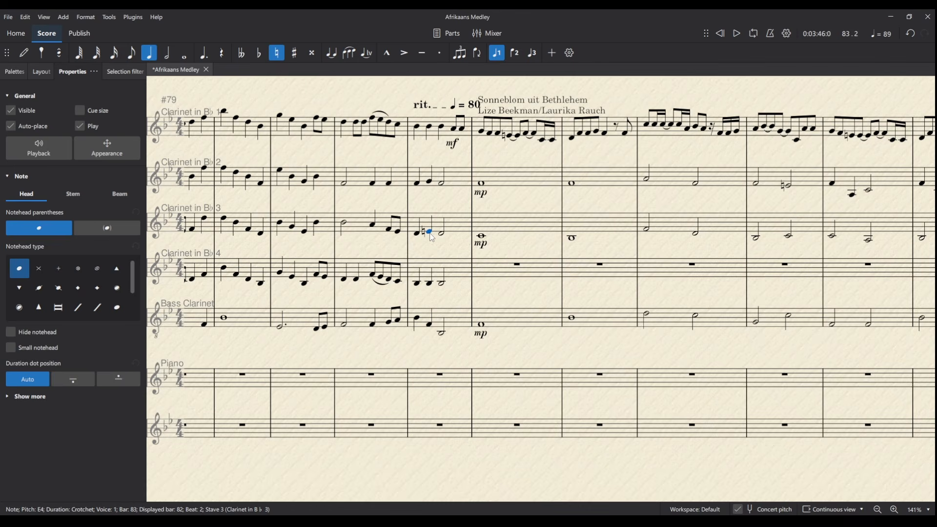
{"action": "left_click", "coordinate": [409, 133]}
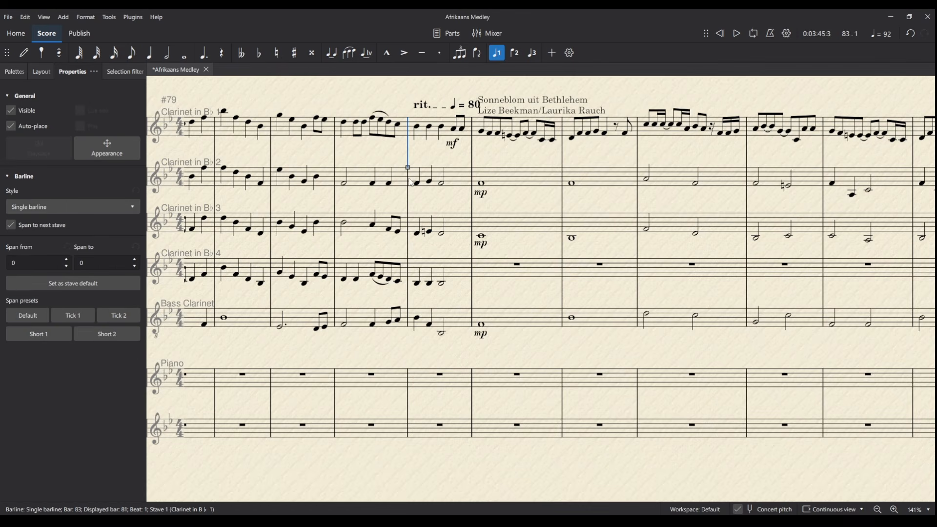
{"action": "key", "text": "space"}
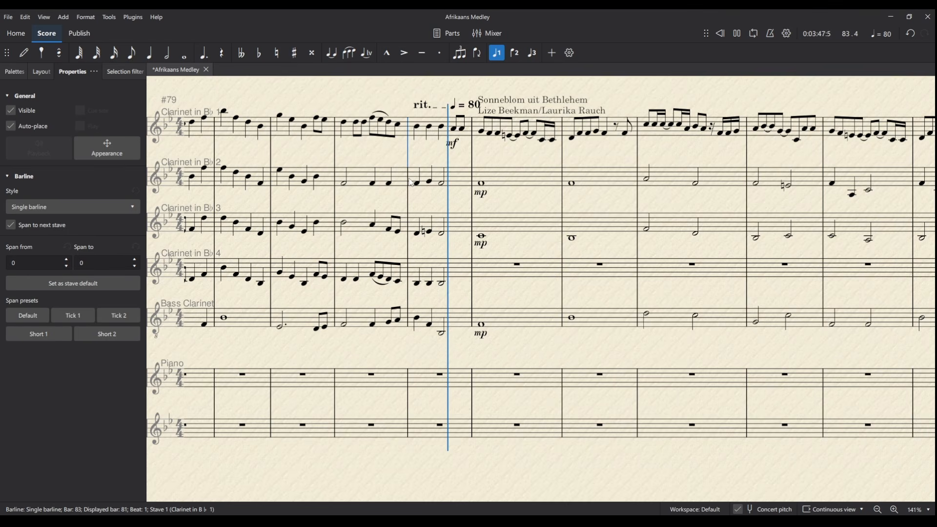
{"action": "key", "text": "space"}
{"action": "left_click", "coordinate": [430, 235]}
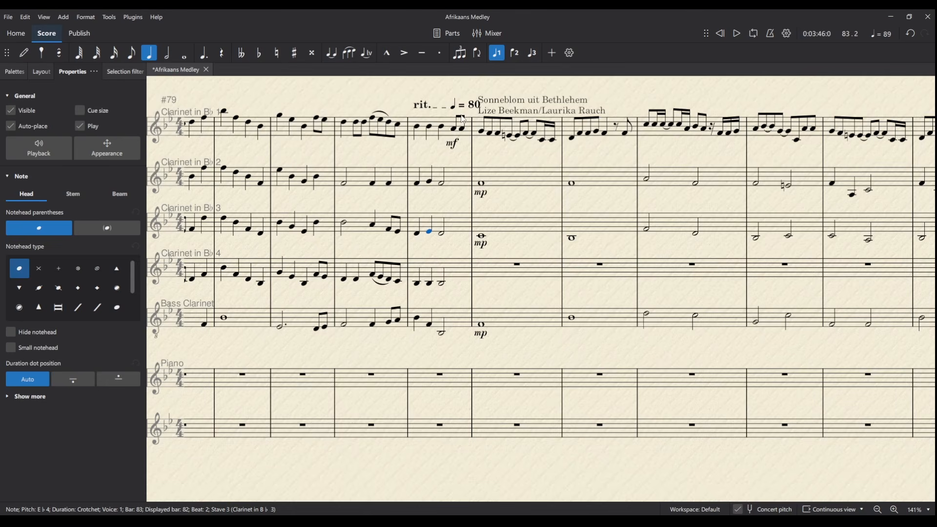
Try splitting the beat 3 minims in bar 82 into crotchets, adding F4 on beat 4 for Clarinet 2 and C4 for Clarinet 3.
{"action": "left_click", "coordinate": [443, 185]}
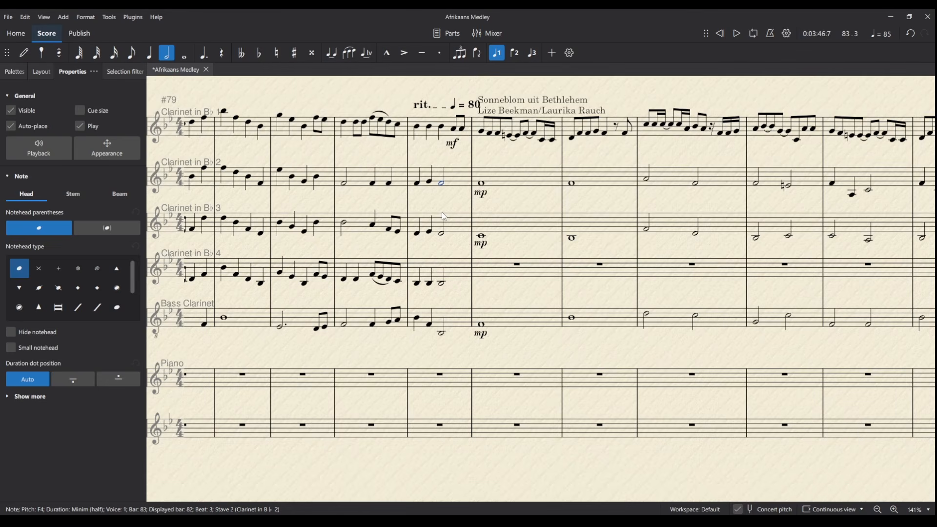
{"action": "key", "text": "5"}
{"action": "key", "text": "Right"}
{"action": "key", "text": "c"}
{"action": "key", "text": "Escape"}
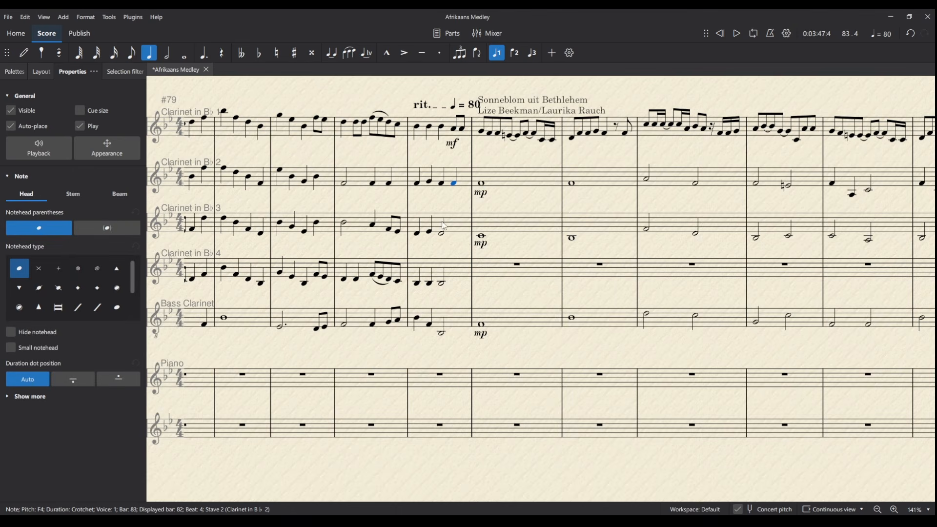
{"action": "left_click", "coordinate": [442, 235]}
{"action": "key", "text": "5"}
{"action": "key", "text": "Right"}
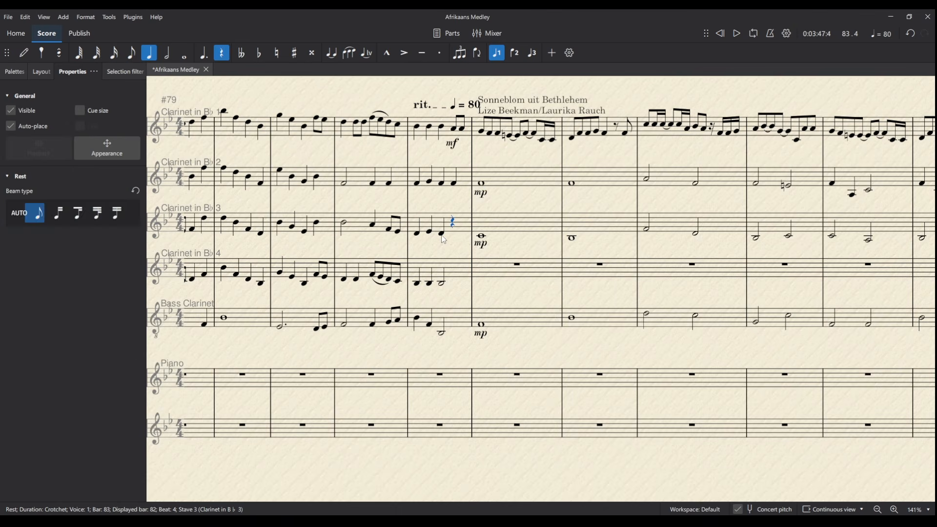
{"action": "key", "text": "c"}
{"action": "key", "text": "Escape"}
Try splitting the beat 3 minims in bar 82 into crotchets, adding A3 on beat 4 for Clarinet 4 and F2 for Bass Clarinet.
{"action": "left_click", "coordinate": [443, 283]}
{"action": "key", "text": "5"}
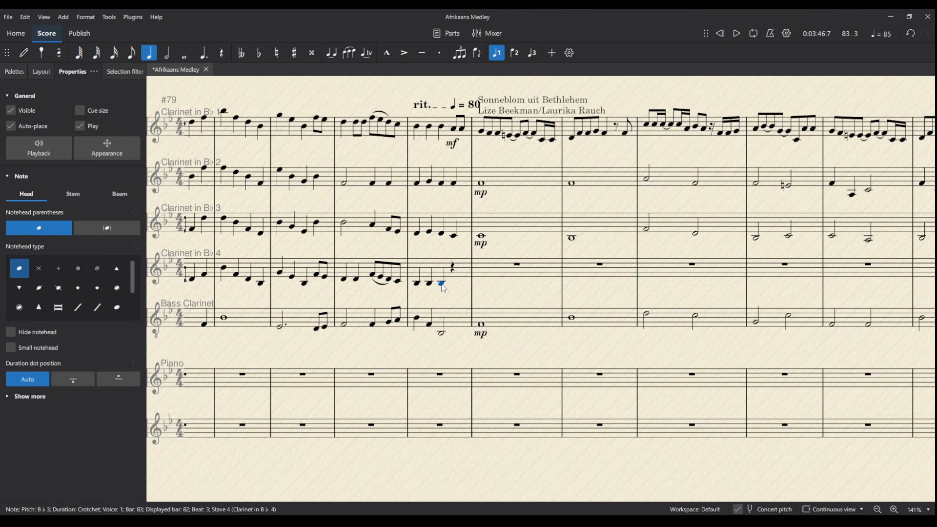
{"action": "key", "text": "Right"}
{"action": "key", "text": "c"}
{"action": "key", "text": "Escape"}
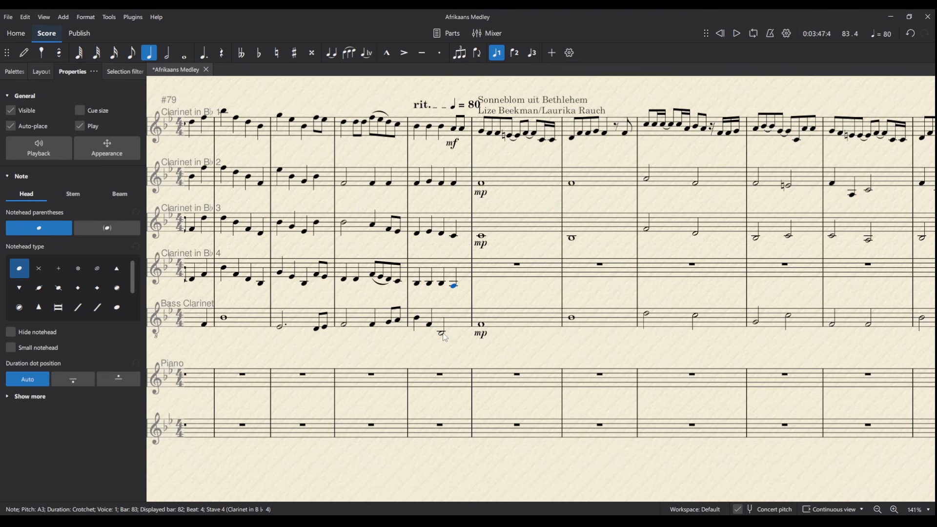
{"action": "left_click", "coordinate": [445, 335]}
{"action": "key", "text": "5"}
{"action": "key", "text": "Right"}
{"action": "key", "text": "c"}
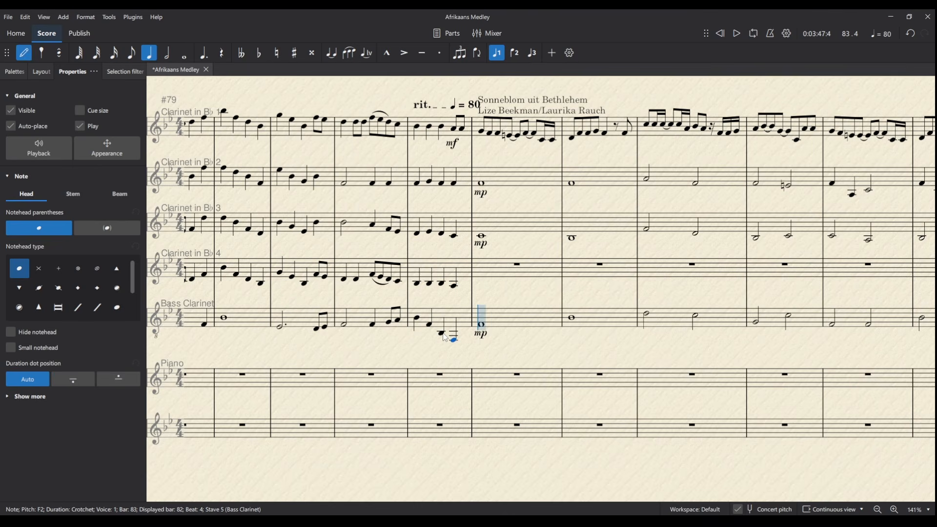
{"action": "key", "text": "Escape"}
Play the score from beat 1 of bar 82 to check the crotchets leading into "Sonneblom uit Bethlehem".
{"action": "left_click", "coordinate": [417, 320]}
{"action": "key", "text": "space"}
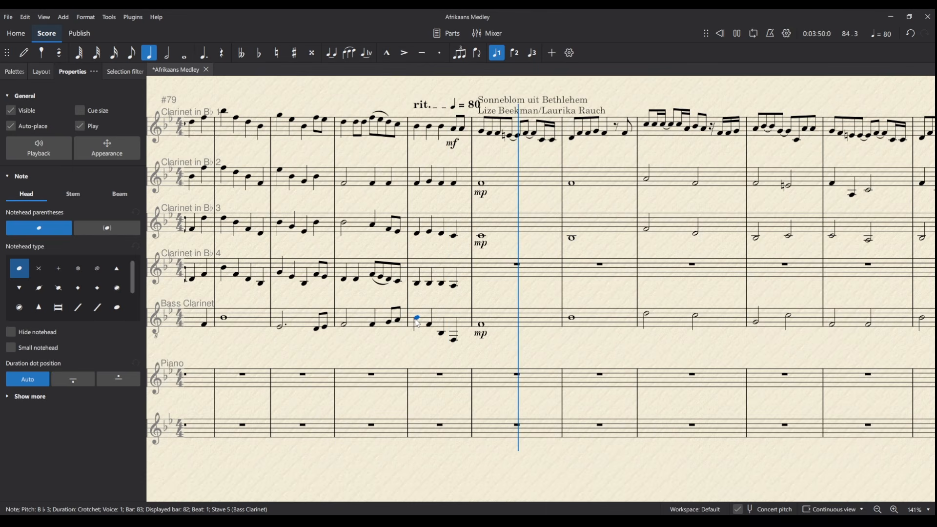
{"action": "key", "text": "space"}
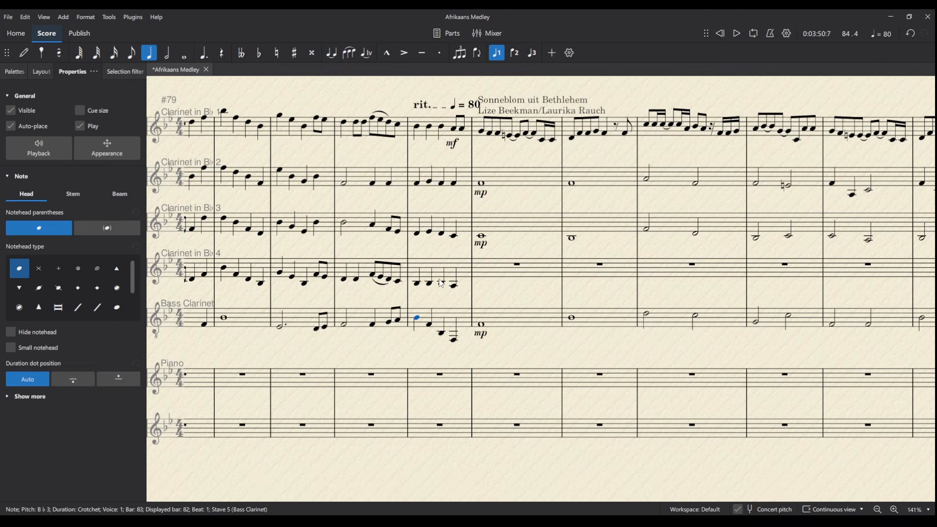
Change the beat 3 notes of bar 82 to minims, G4 in Clarinet 2 and E flat 4 in Clarinet 3.
{"action": "left_click", "coordinate": [442, 185]}
{"action": "key", "text": "Up"}
{"action": "key", "text": "Up"}
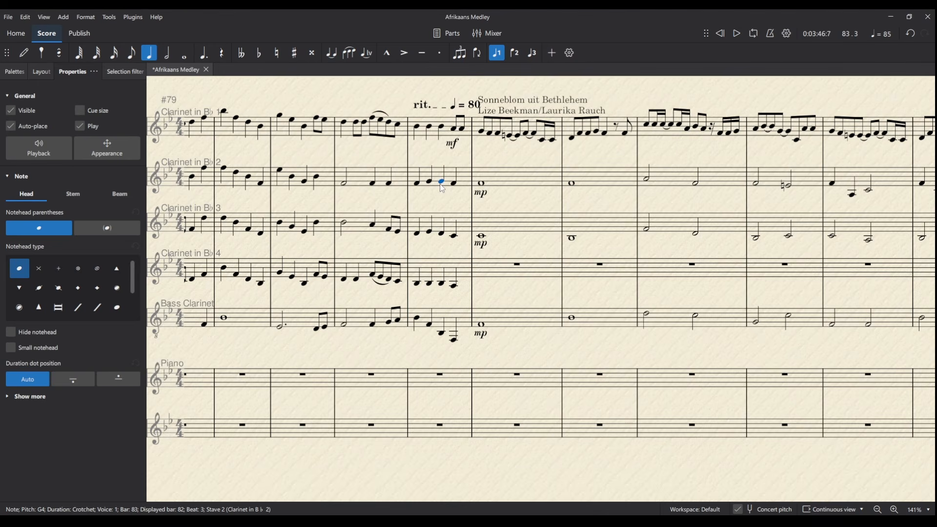
{"action": "key", "text": "6"}
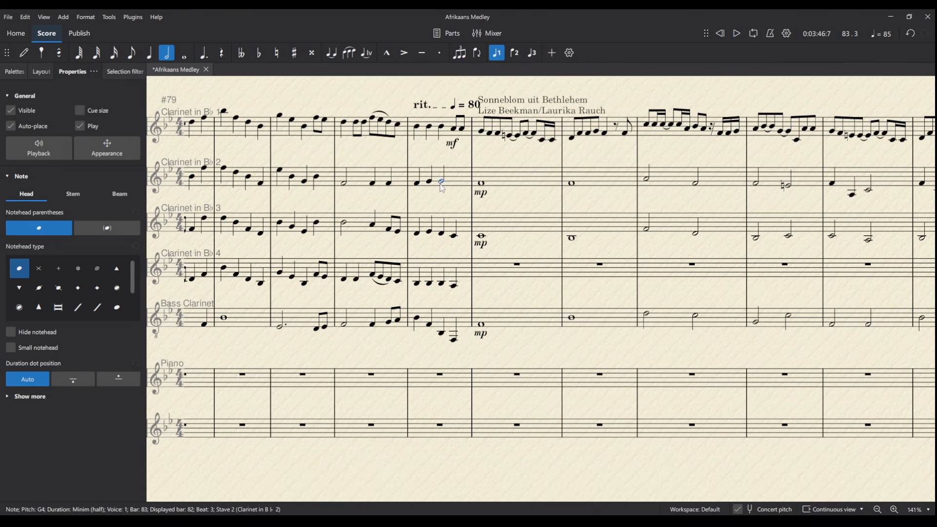
{"action": "left_click", "coordinate": [442, 234]}
{"action": "key", "text": "Up"}
{"action": "key", "text": "6"}
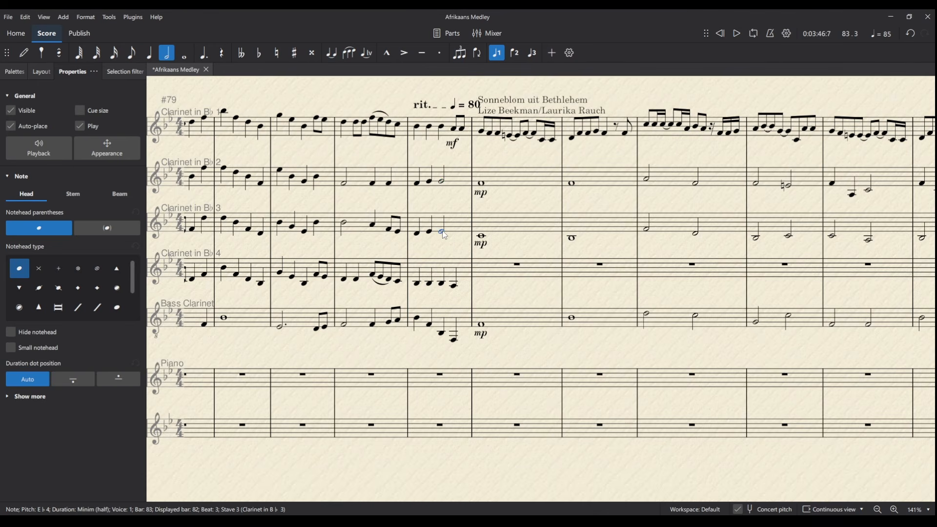
Change the beat 3 notes of bar 82 to minims, C4 in Clarinet 4 and C3 in Bass Clarinet.
{"action": "left_click", "coordinate": [443, 285]}
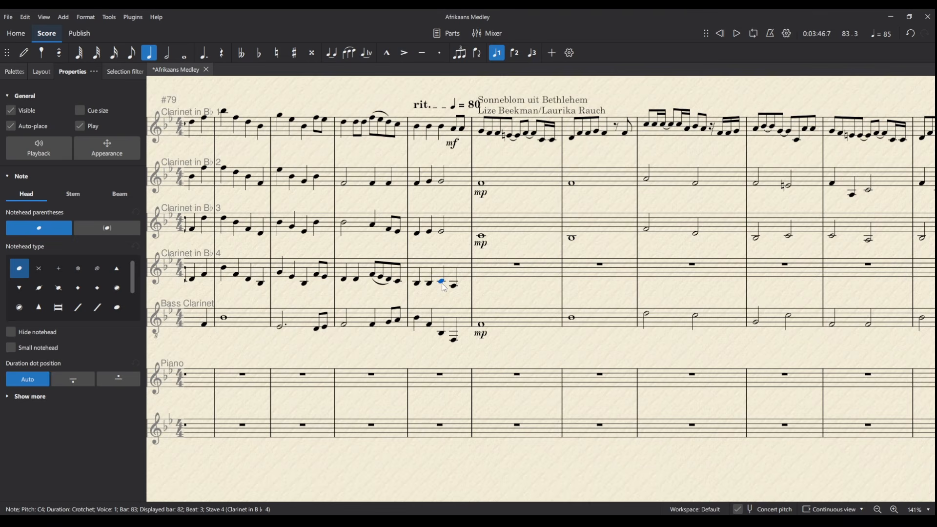
{"action": "key", "text": "6"}
{"action": "left_click", "coordinate": [442, 335]}
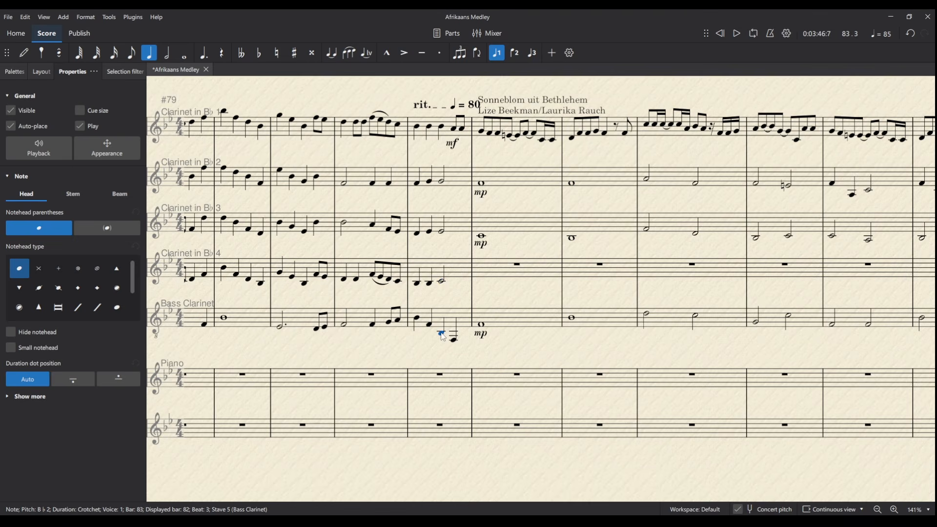
{"action": "key", "text": "Up"}
{"action": "key", "text": "Up"}
{"action": "key", "text": "6"}
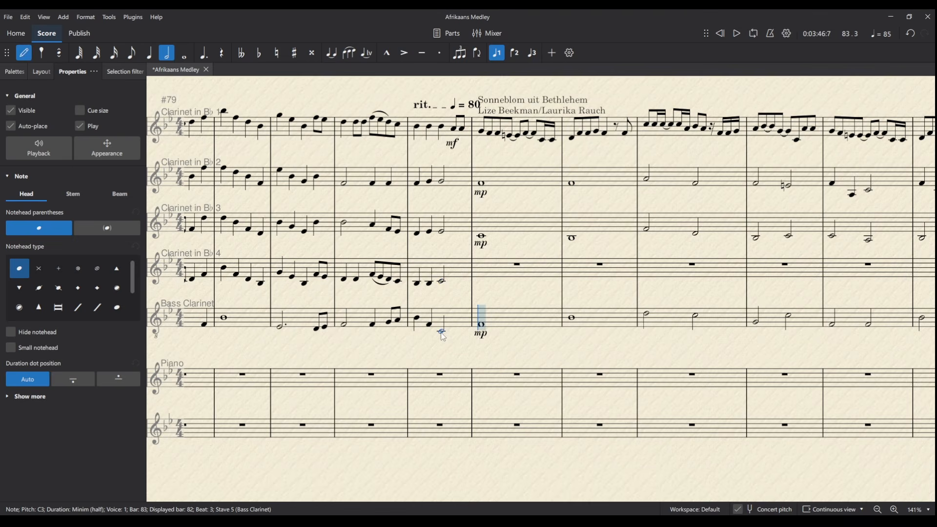
{"action": "key", "text": "Escape"}
Play the revised transition from the start of bar 82 and again from the start of bar 80.
{"action": "left_click", "coordinate": [409, 132]}
{"action": "key", "text": "space"}
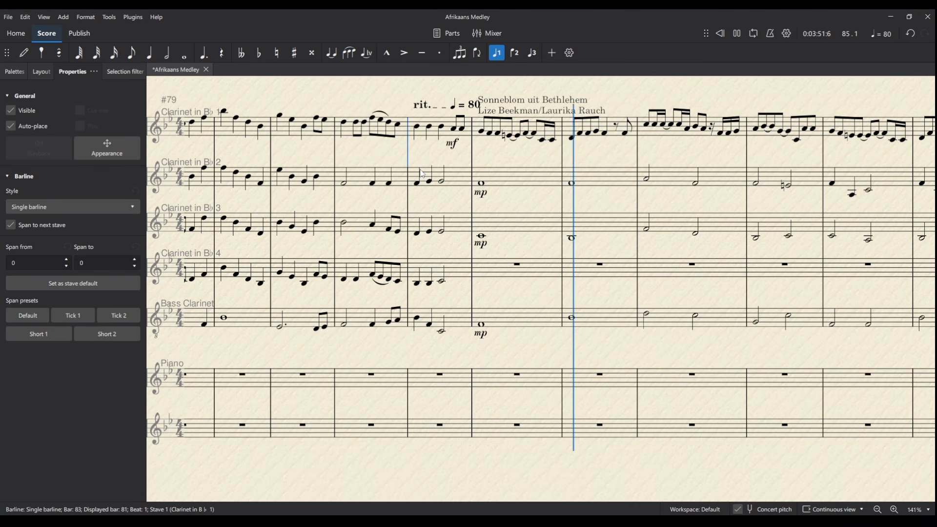
{"action": "key", "text": "space"}
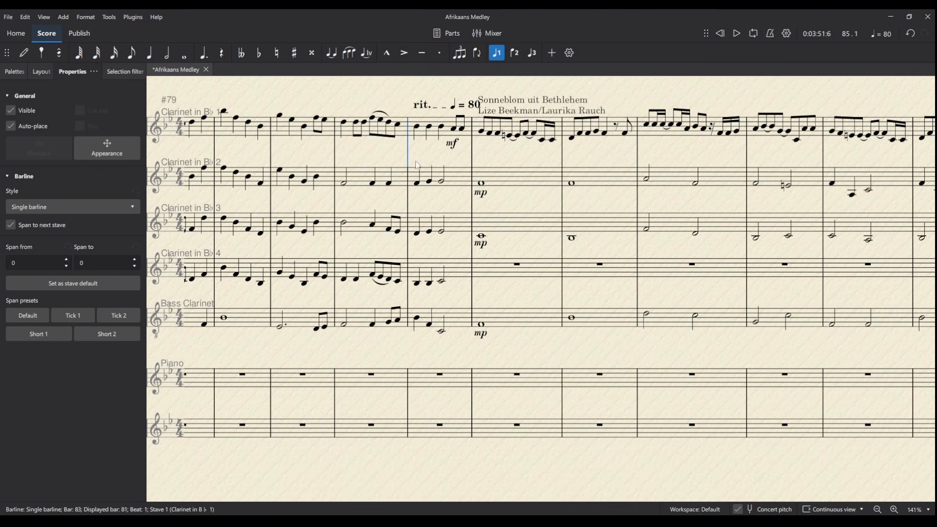
{"action": "left_click", "coordinate": [271, 129]}
{"action": "key", "text": "space"}
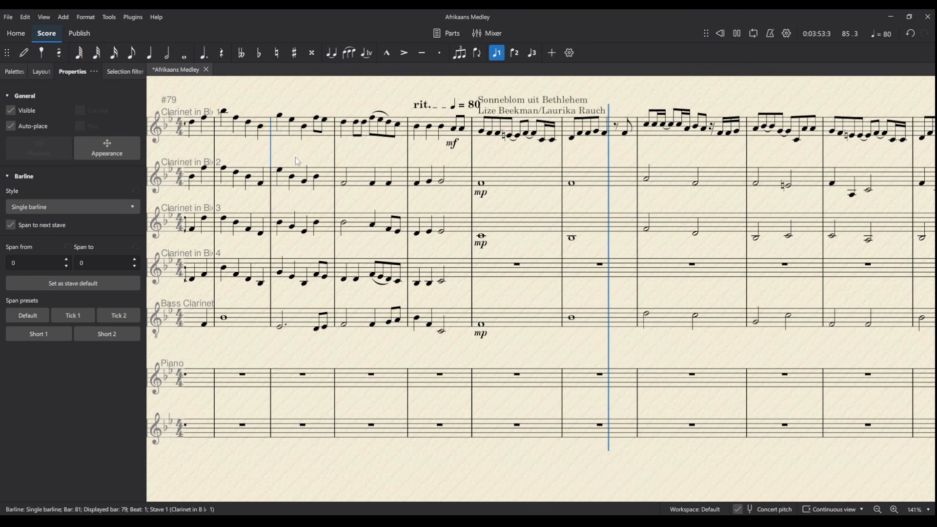
{"action": "key", "text": "space"}
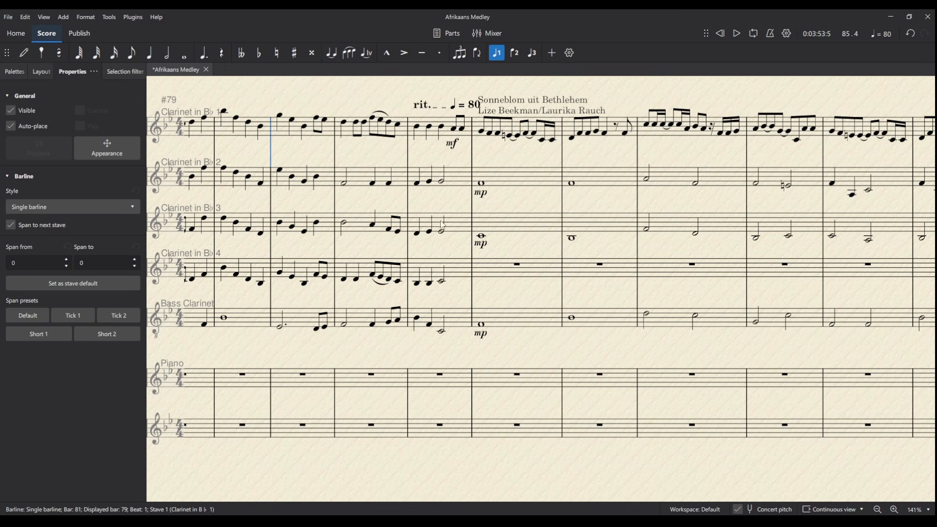
Apply the one-flat key signature to all staves at bar 83, where "Sonneblom uit Bethlehem" starts.
{"action": "left_click", "coordinate": [479, 131]}
{"action": "left_click", "coordinate": [476, 124]}
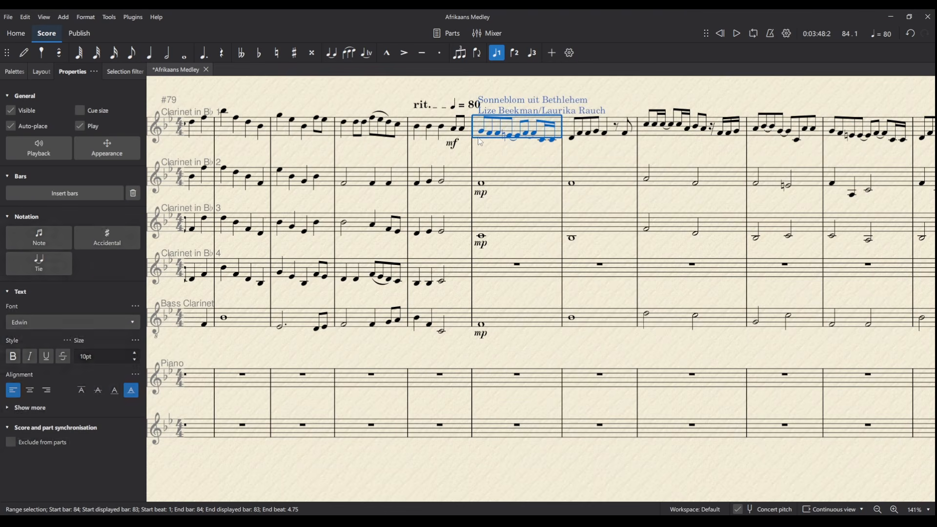
{"action": "left_click", "coordinate": [15, 73]}
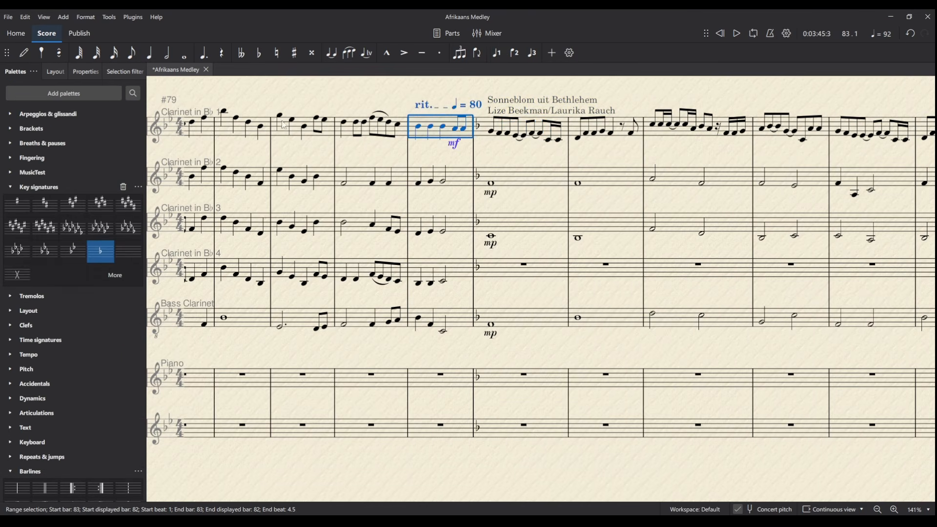
Play the score from the first note of bar 80 to check the passage across the key change.
{"action": "left_click", "coordinate": [281, 117]}
{"action": "key", "text": "space"}
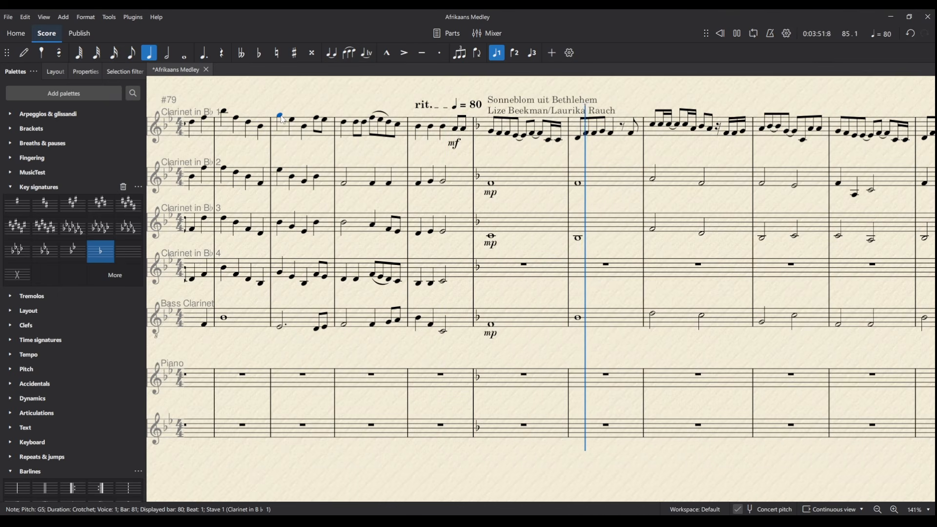
{"action": "key", "text": "space"}
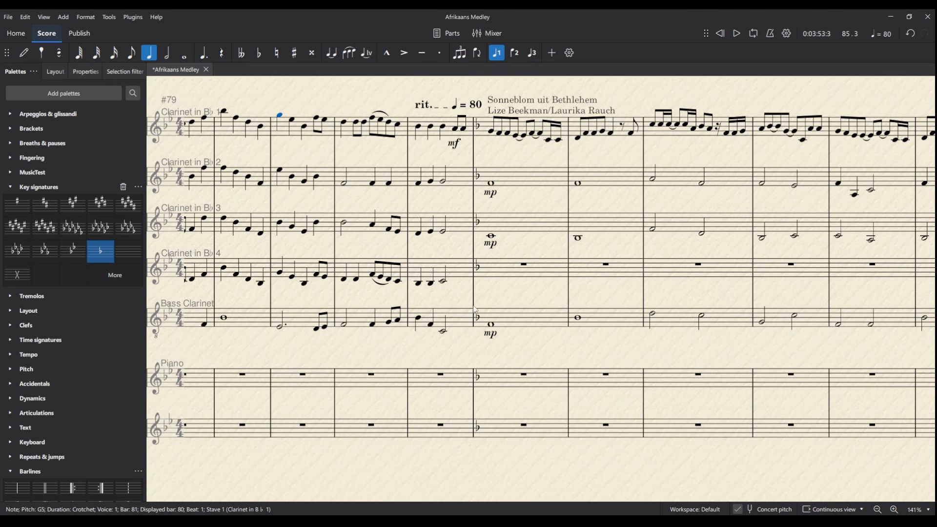
Add diminuendo hairpins across bar 82 in the Clarinet 2 and Clarinet 3 staves.
{"action": "left_click_drag", "start_coordinate": [502, 296], "coordinate": [466, 288]}
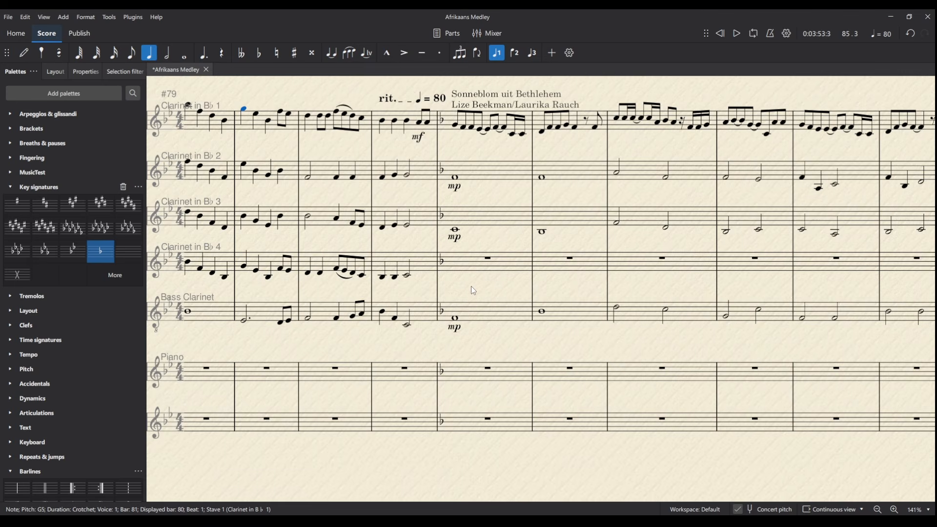
{"action": "left_click_drag", "start_coordinate": [473, 290], "coordinate": [466, 290]}
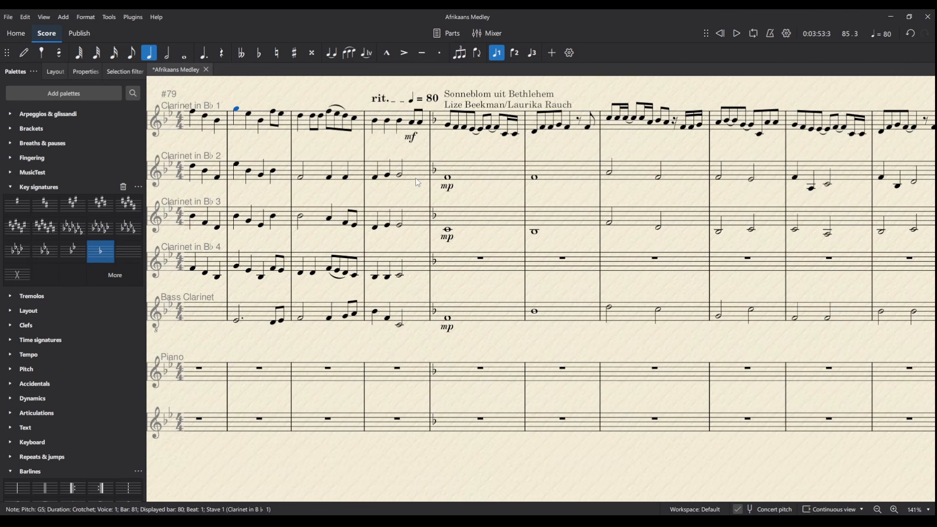
{"action": "scroll", "coordinate": [470, 192], "scroll_direction": "left", "scroll_amount": 5}
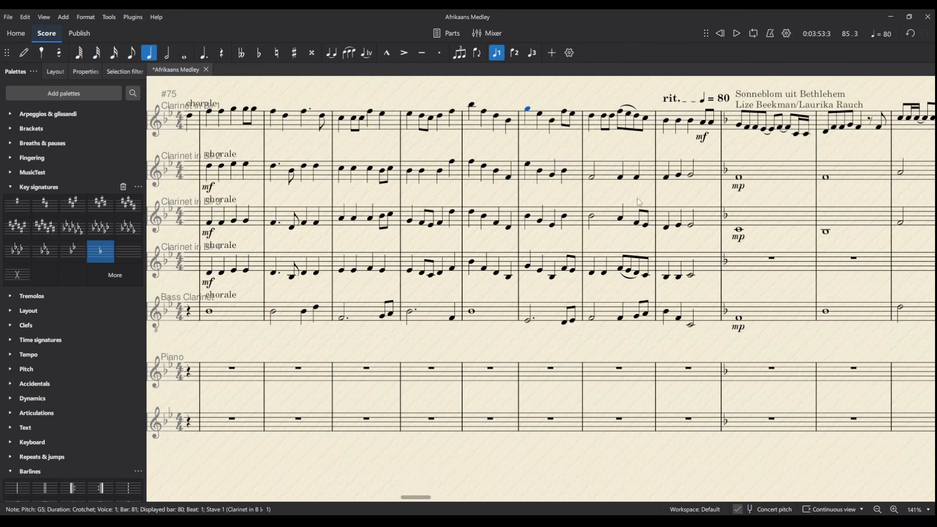
{"action": "scroll", "coordinate": [354, 185], "scroll_direction": "right", "scroll_amount": 3}
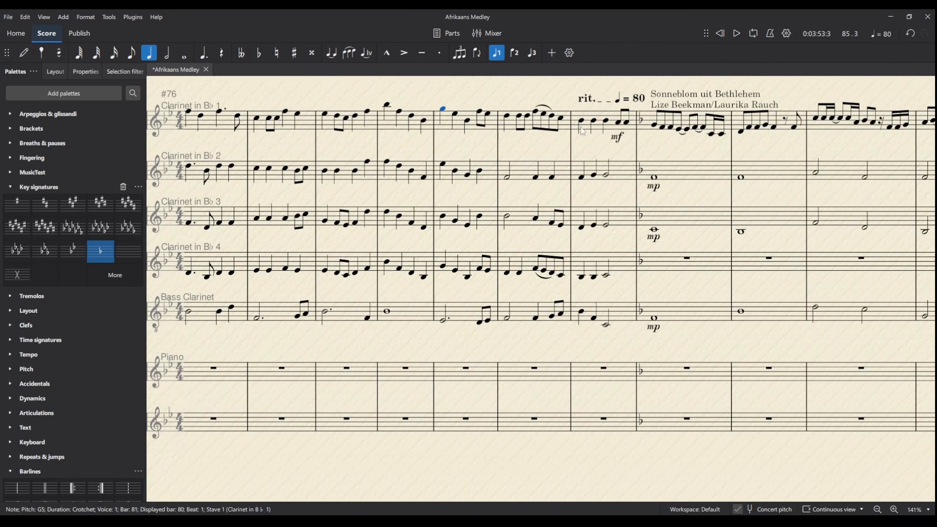
{"action": "scroll", "coordinate": [489, 147], "scroll_direction": "left", "scroll_amount": 4}
{"action": "scroll", "coordinate": [489, 148], "scroll_direction": "right", "scroll_amount": 5}
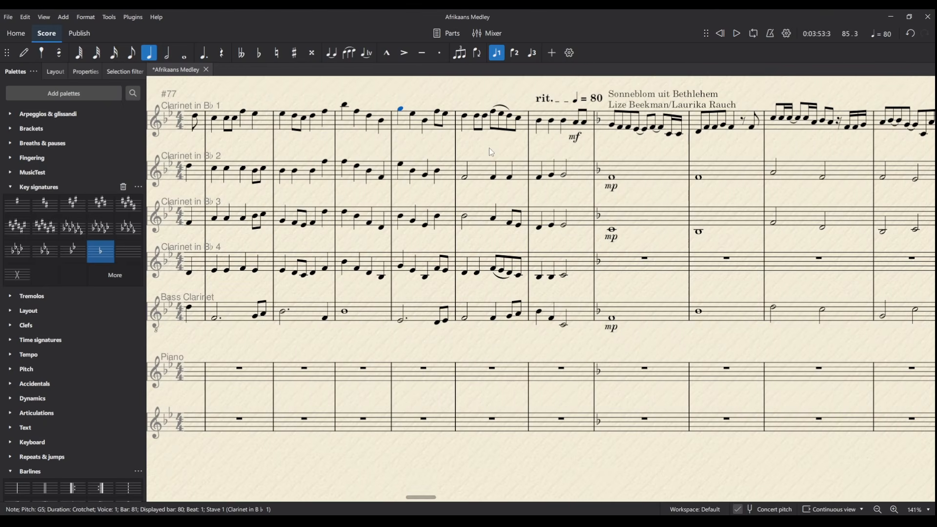
{"action": "left_click", "coordinate": [539, 180]}
{"action": "left_click", "coordinate": [565, 181], "text": "shift"}
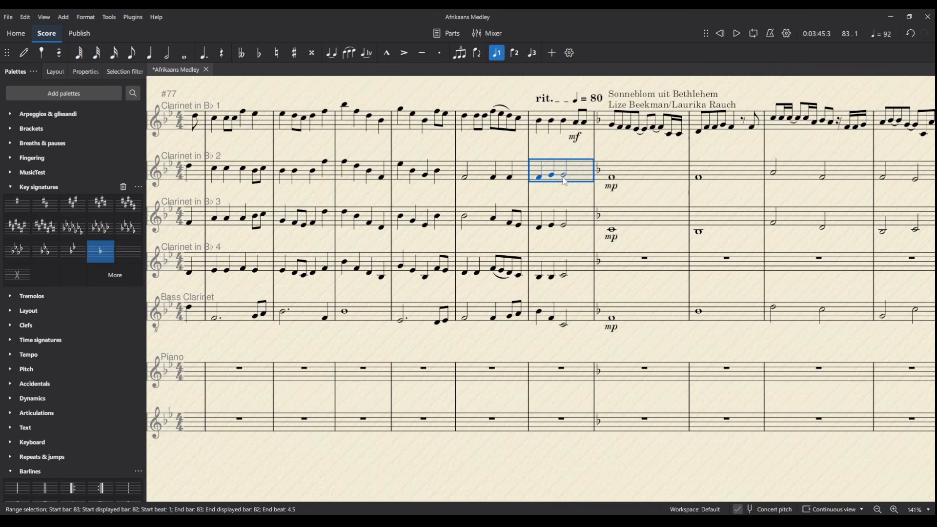
{"action": "key", "text": "shift+period"}
{"action": "left_click", "coordinate": [539, 228]}
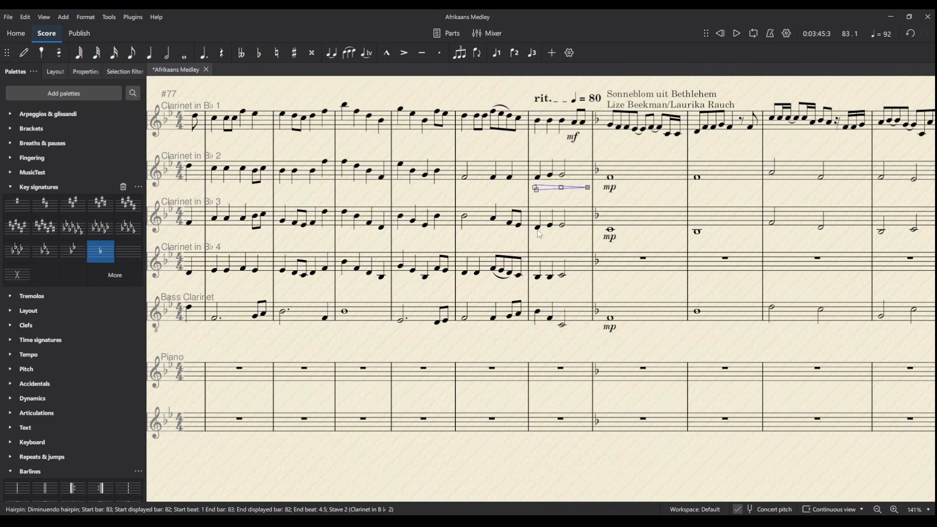
{"action": "left_click", "coordinate": [565, 228], "text": "shift"}
{"action": "key", "text": "greater"}
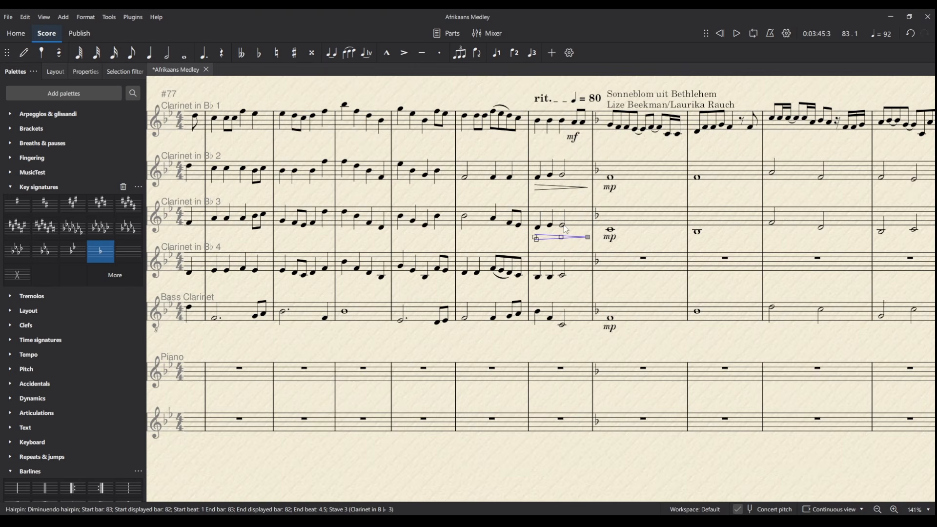
Add diminuendo hairpins across bar 82 in the Clarinet 4 and Bass Clarinet staves.
{"action": "left_click", "coordinate": [537, 277]}
{"action": "left_click", "coordinate": [566, 281], "text": "shift"}
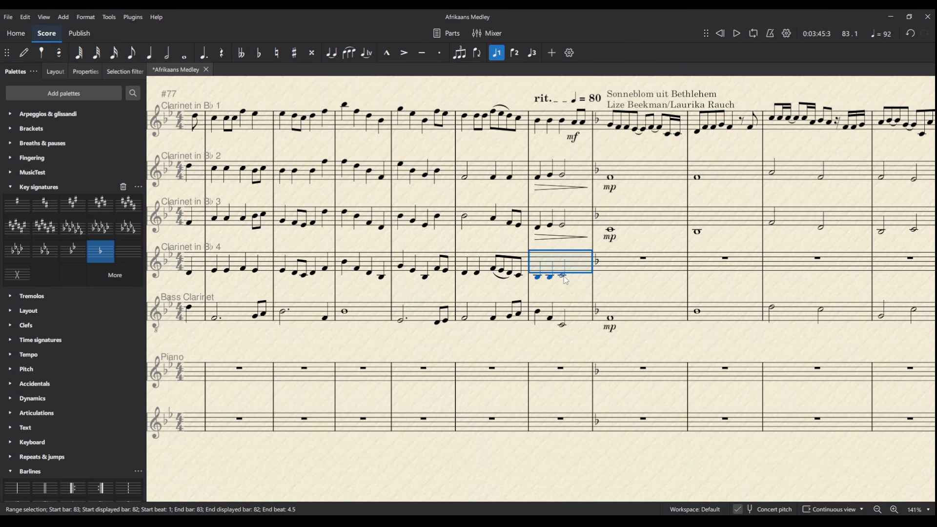
{"action": "key", "text": "greater"}
{"action": "left_click", "coordinate": [537, 312]}
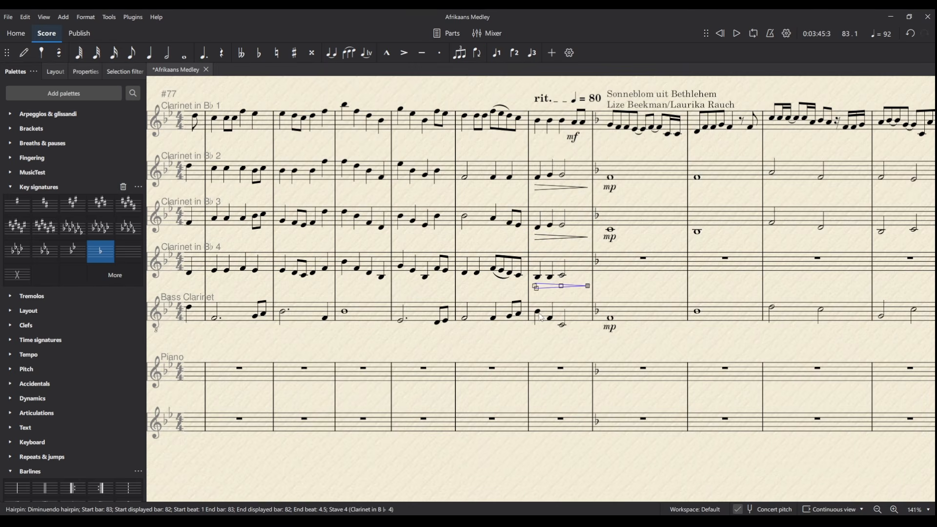
{"action": "left_click", "coordinate": [566, 329], "text": "shift"}
{"action": "key", "text": "greater"}
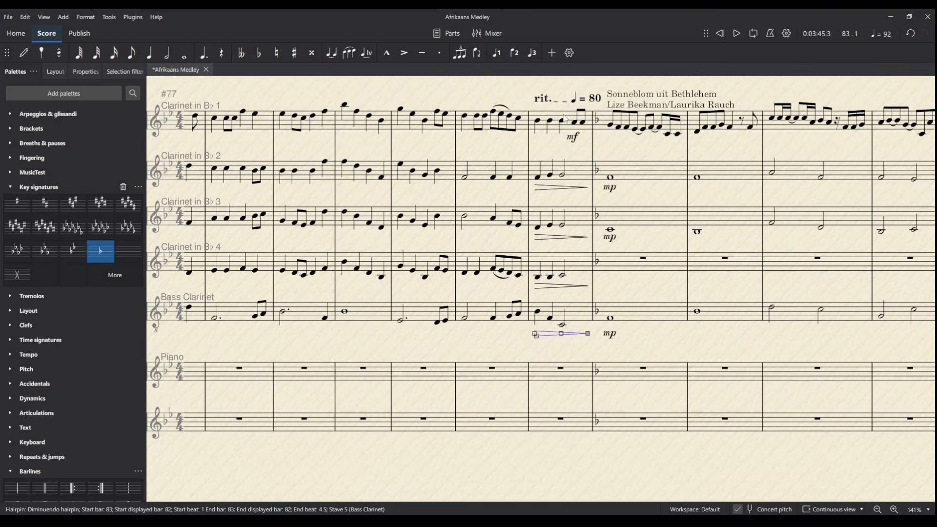
Change the barline between bars 82 and 83 to a double barline.
{"action": "left_click_drag", "start_coordinate": [593, 123], "coordinate": [562, 135]}
{"action": "scroll", "coordinate": [119, 310], "scroll_direction": "down", "scroll_amount": 1}
{"action": "left_click", "coordinate": [54, 452]}
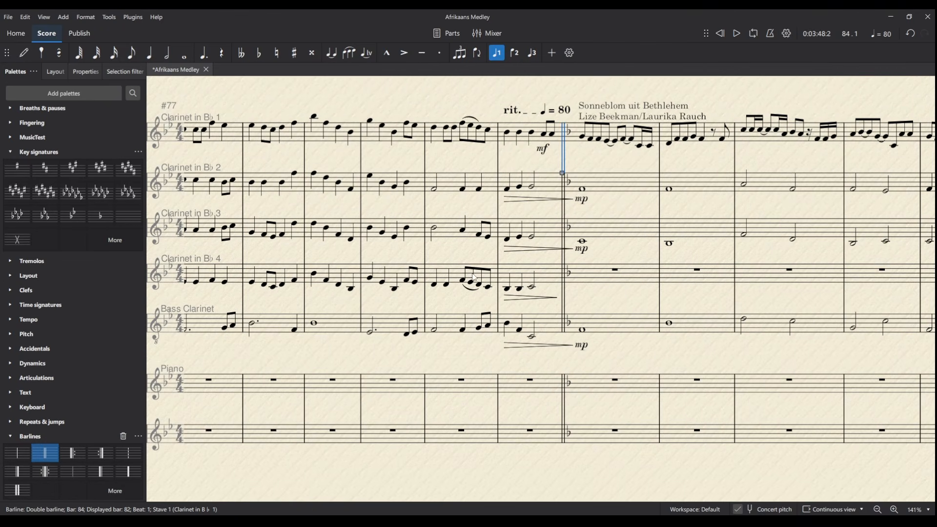
{"action": "left_click_drag", "start_coordinate": [697, 212], "coordinate": [594, 213]}
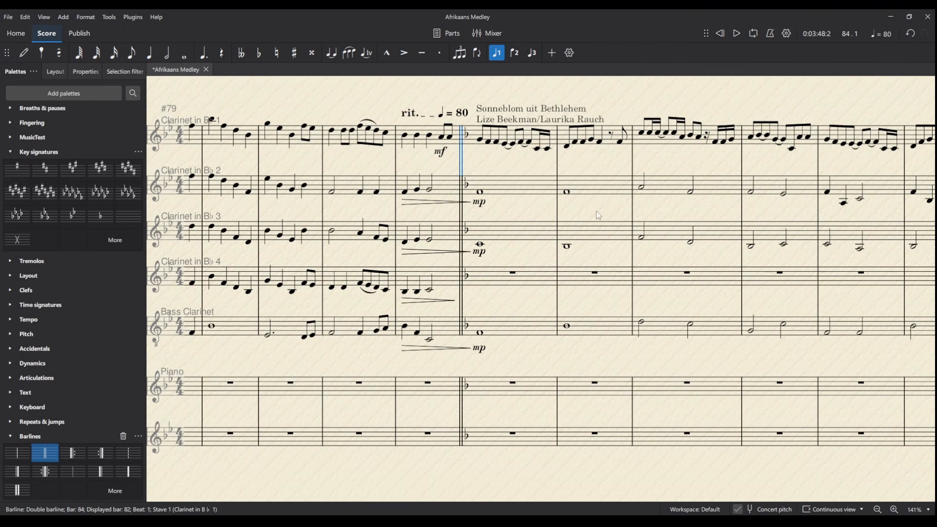
Add a diminuendo hairpin under the first three notes of bar 82 in the Clarinet 1 staff.
{"action": "left_click", "coordinate": [405, 142]}
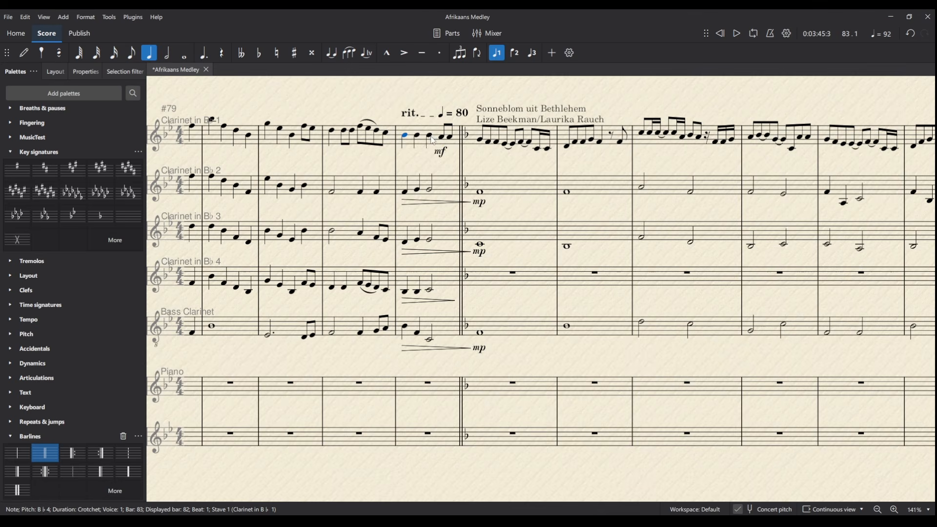
{"action": "left_click", "coordinate": [433, 140], "text": "shift"}
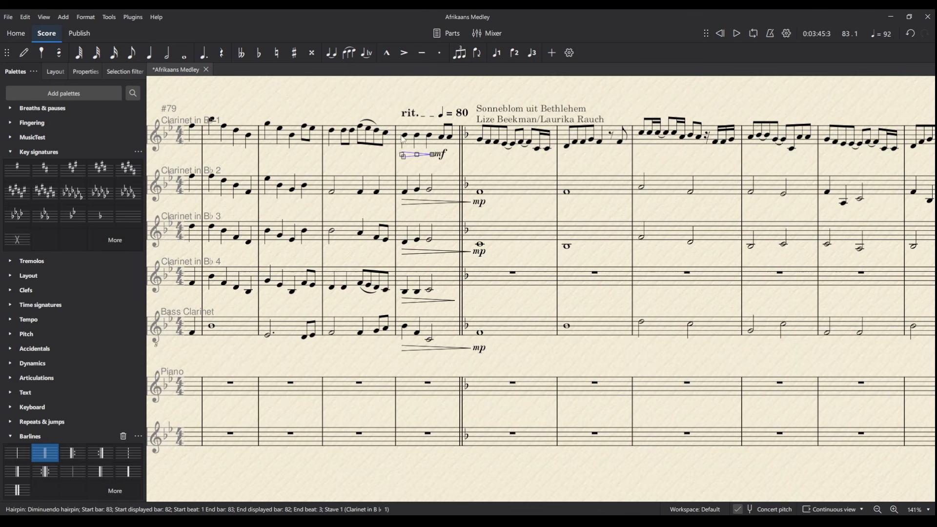
{"action": "left_click", "coordinate": [399, 139]}
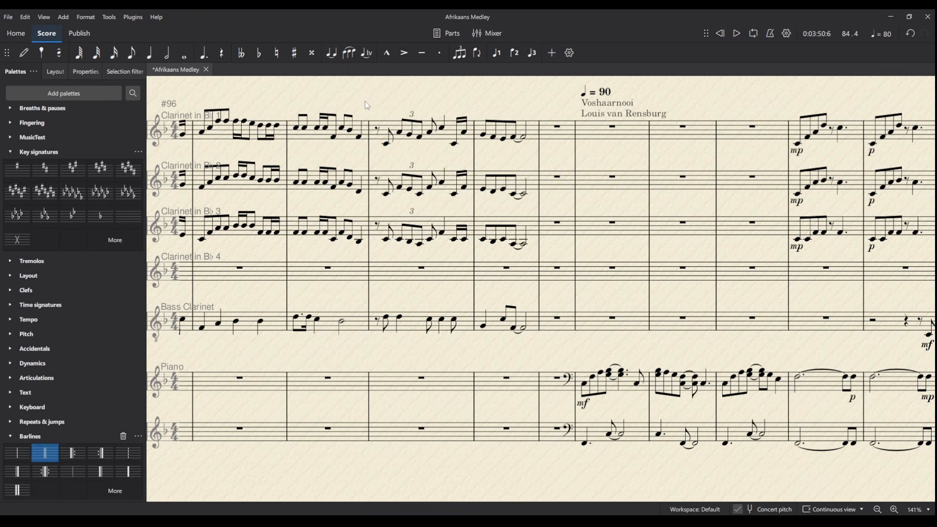
Delete the empty bar 100 just before the start of "Voshaarnooi".
{"action": "left_click_drag", "start_coordinate": [367, 105], "coordinate": [417, 104]}
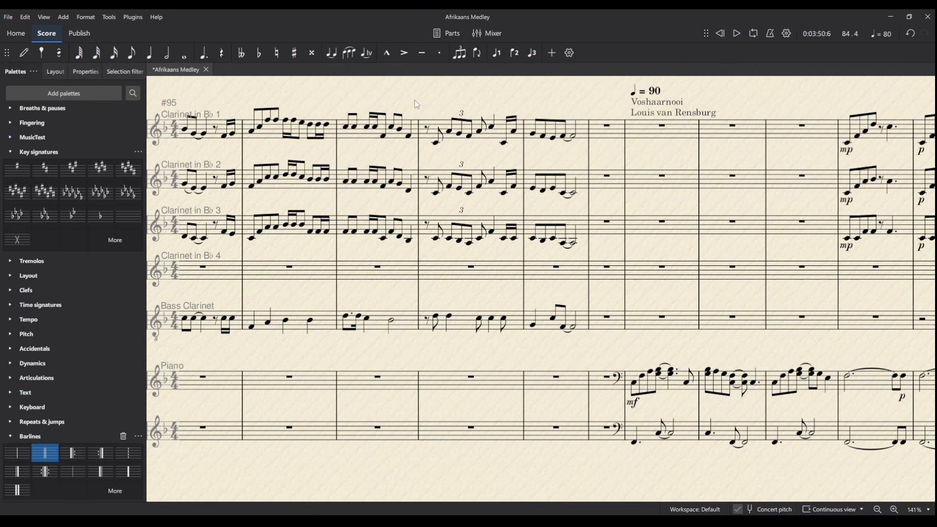
{"action": "scroll", "coordinate": [412, 122], "scroll_direction": "left", "scroll_amount": 10}
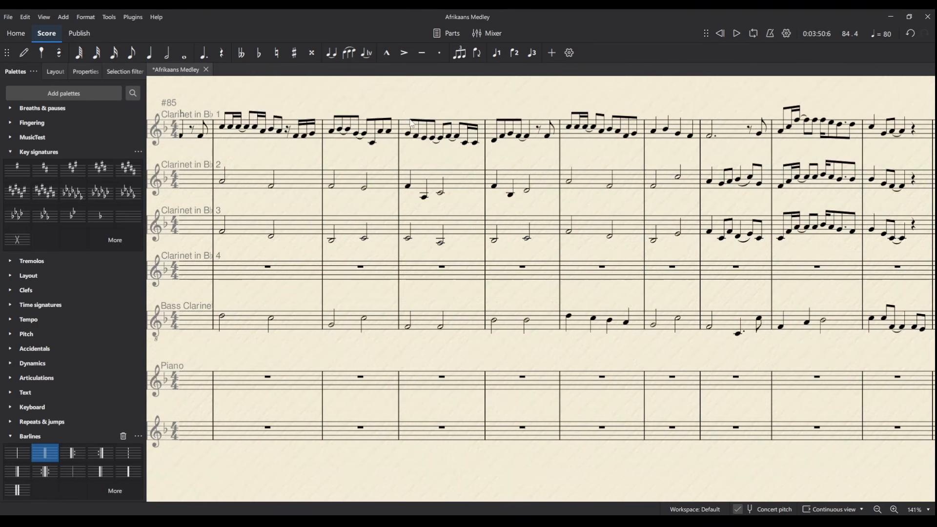
{"action": "scroll", "coordinate": [413, 123], "scroll_direction": "left", "scroll_amount": 3}
{"action": "scroll", "coordinate": [412, 123], "scroll_direction": "right", "scroll_amount": 8}
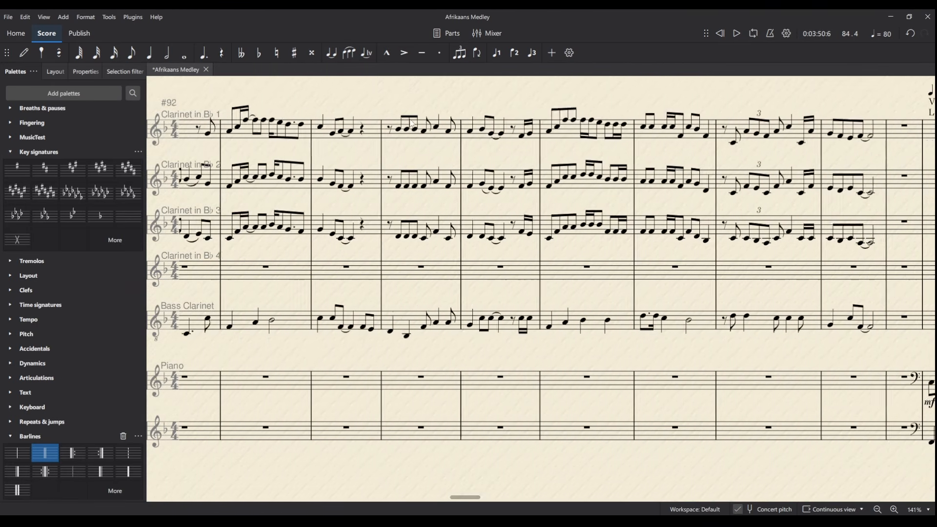
{"action": "scroll", "coordinate": [412, 123], "scroll_direction": "right", "scroll_amount": 5}
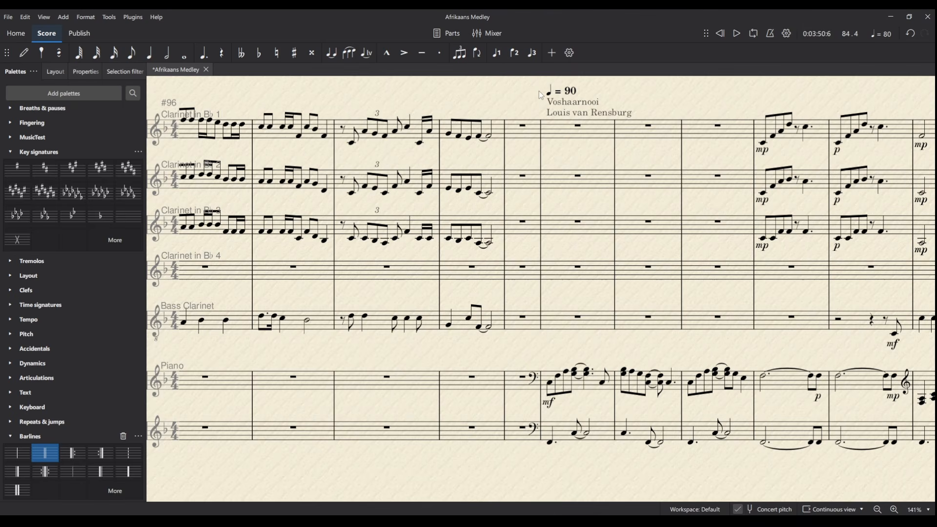
{"action": "left_click", "coordinate": [518, 135]}
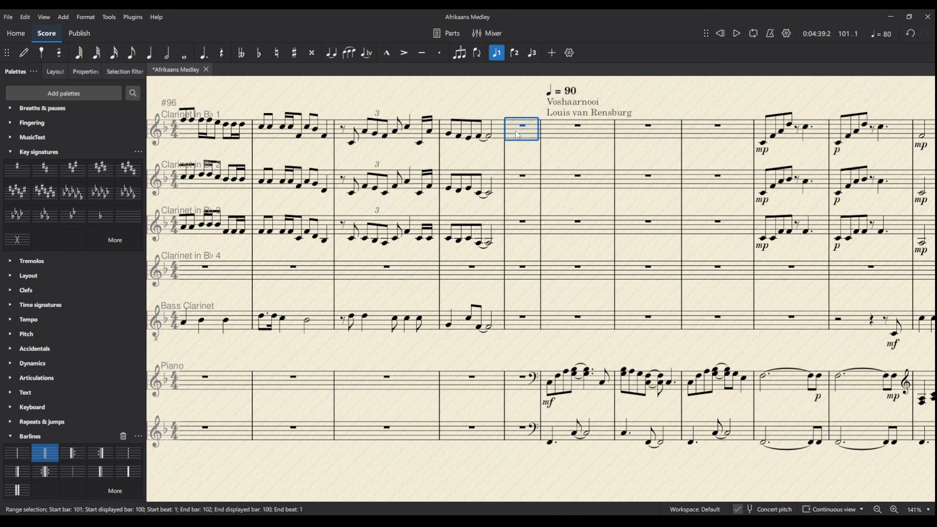
{"action": "key", "text": "ctrl+Delete"}
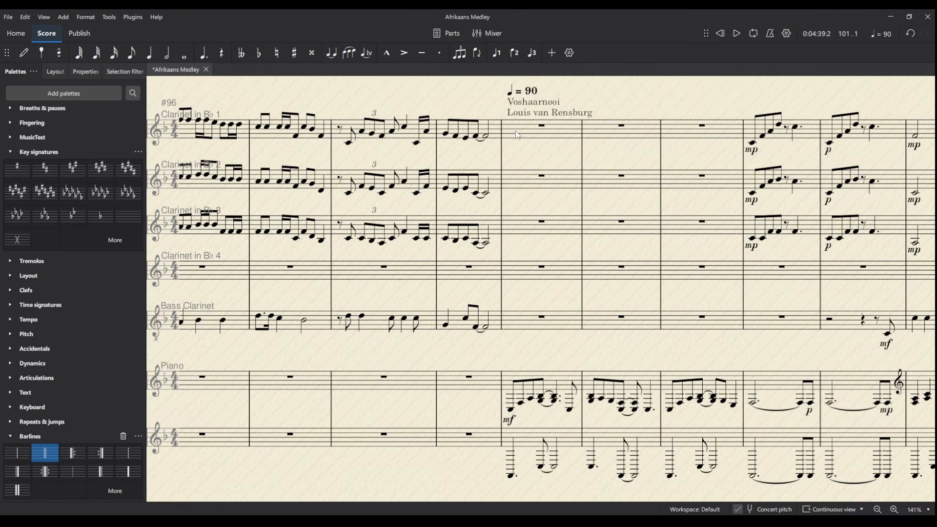
Add a bass clef at the start of "Voshaarnooi" in both piano staves.
{"action": "left_click", "coordinate": [507, 383]}
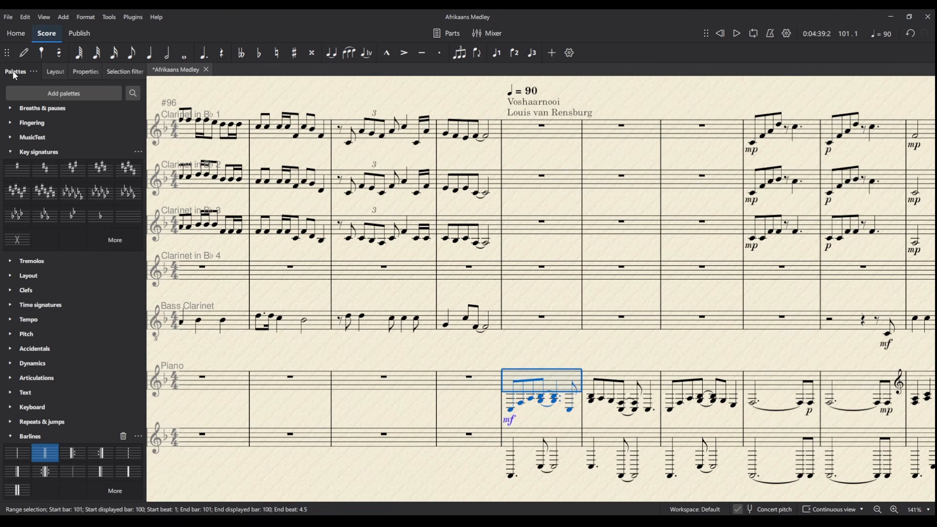
{"action": "scroll", "coordinate": [369, 414], "scroll_direction": "up", "scroll_amount": 10}
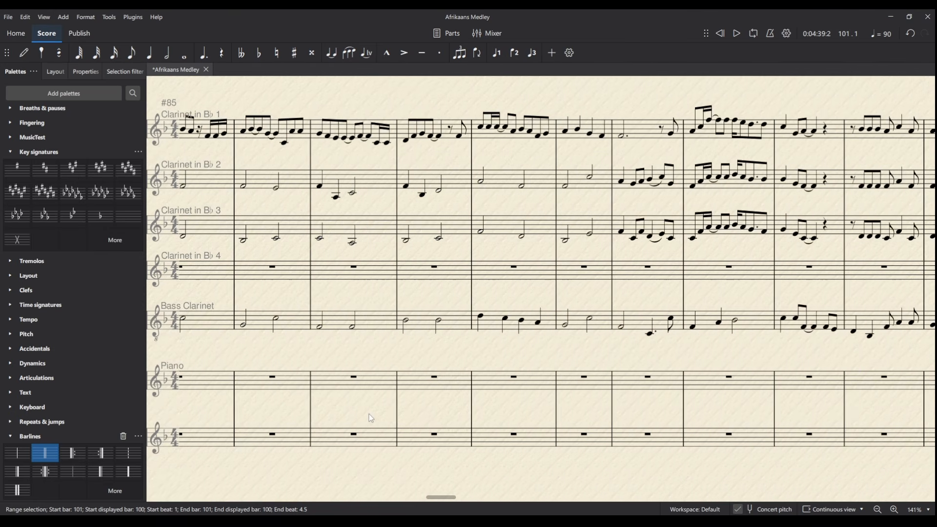
{"action": "scroll", "coordinate": [369, 411], "scroll_direction": "up", "scroll_amount": 10}
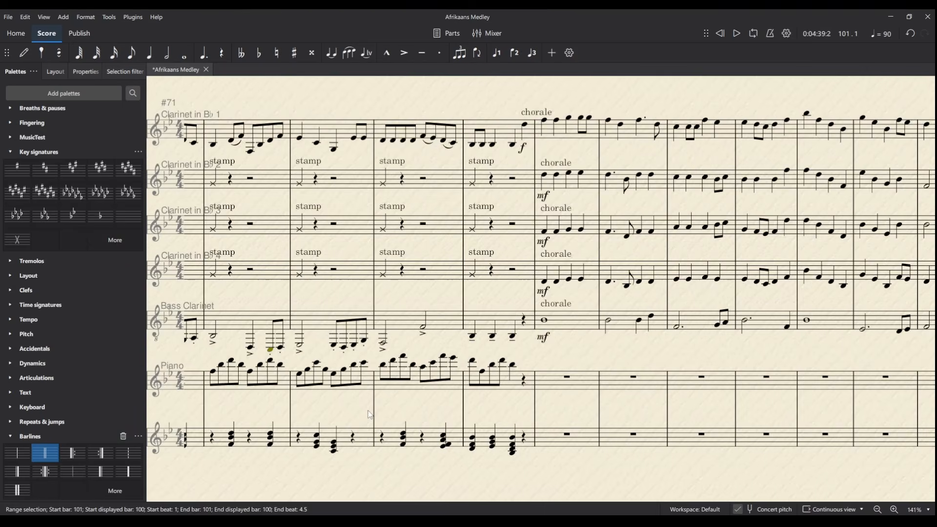
{"action": "scroll", "coordinate": [288, 412], "scroll_direction": "down", "scroll_amount": 9}
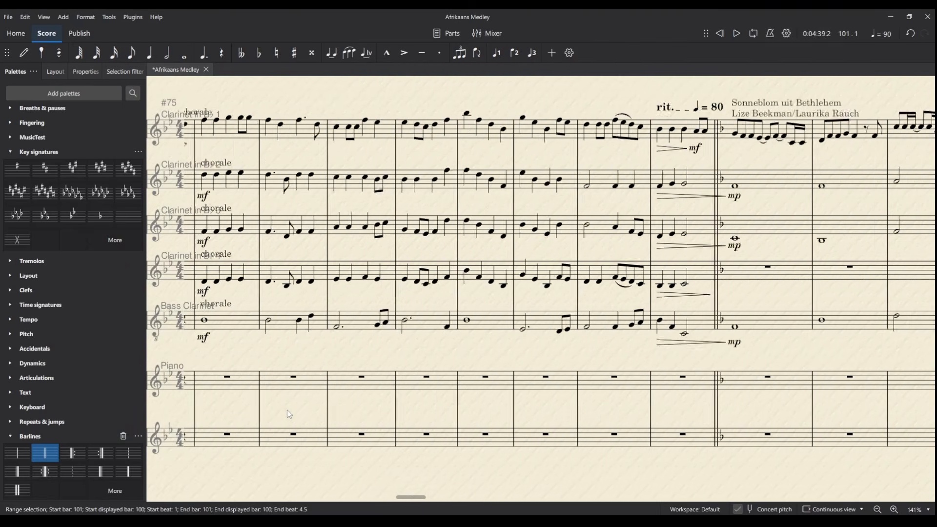
{"action": "scroll", "coordinate": [288, 409], "scroll_direction": "down", "scroll_amount": 12}
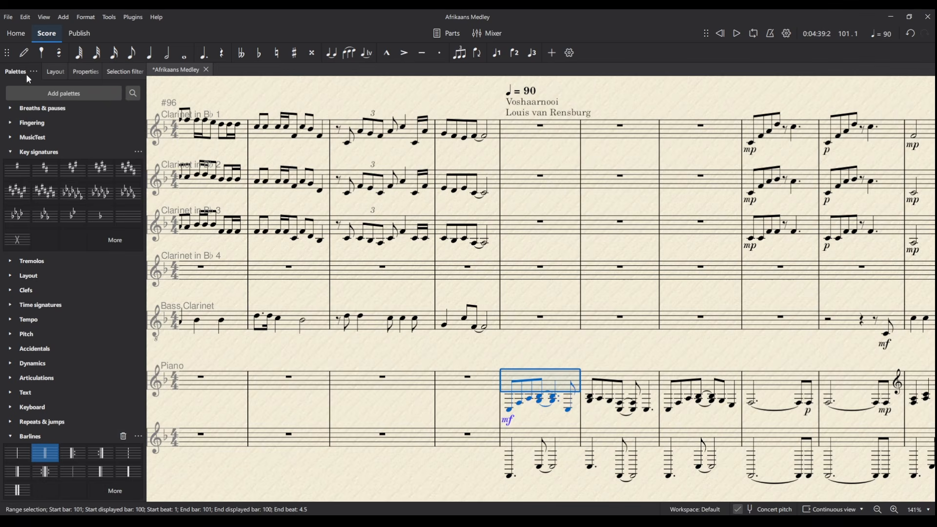
{"action": "left_click", "coordinate": [16, 289]}
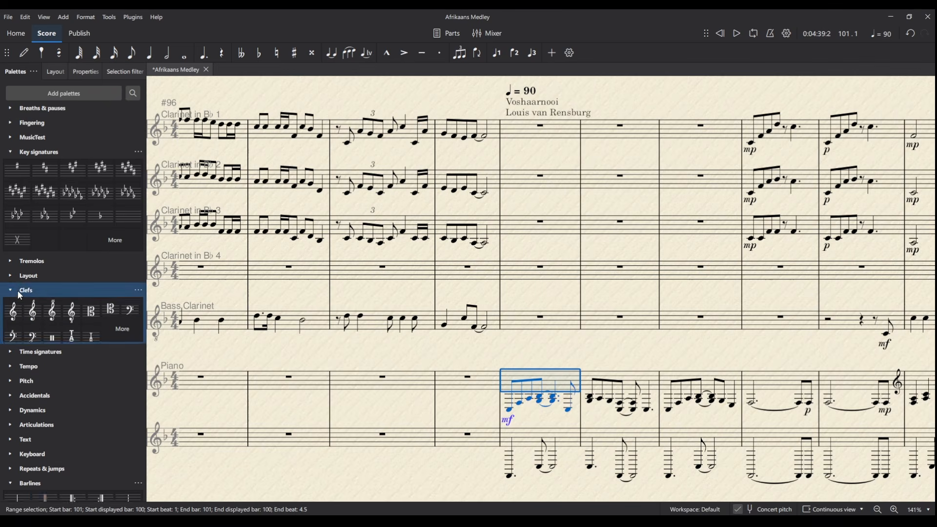
{"action": "left_click", "coordinate": [134, 313]}
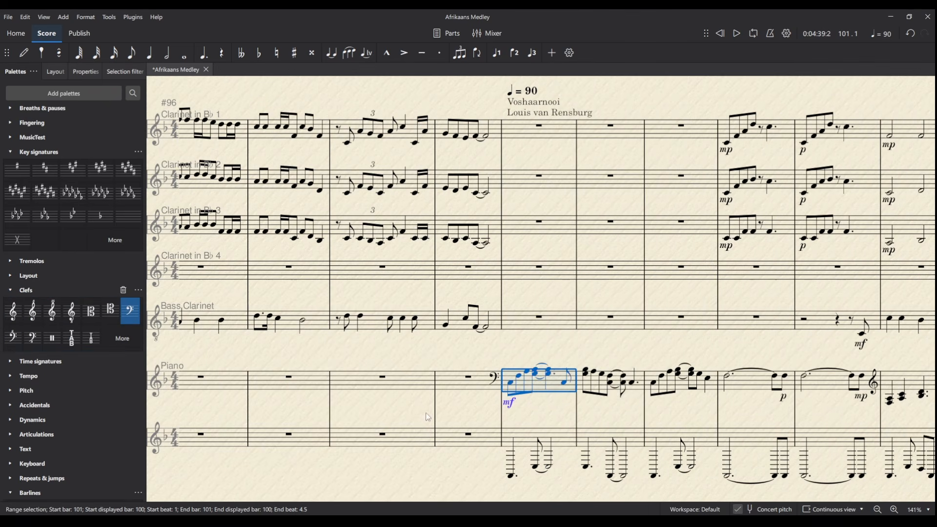
{"action": "left_click", "coordinate": [131, 320]}
{"action": "key", "text": "Escape"}
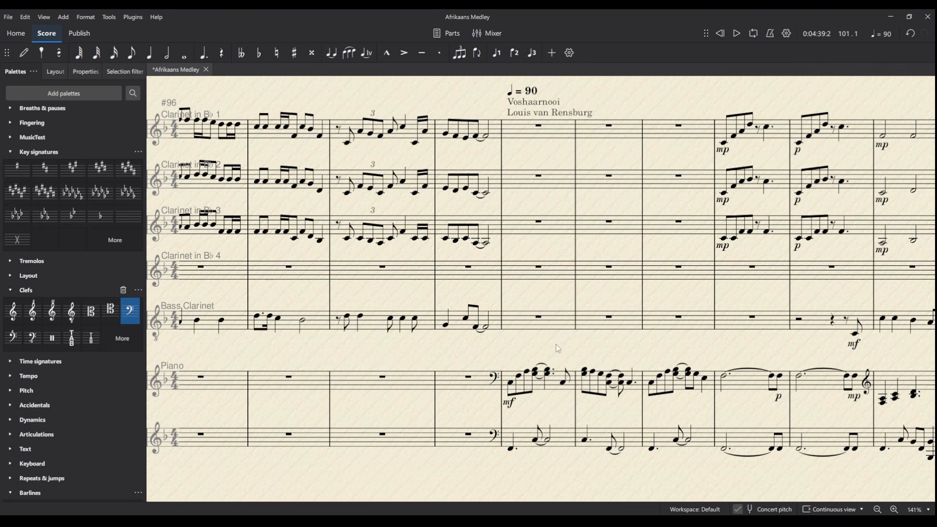
Play the score from the opening rest of bar 98 to check the transition into "Voshaarnooi".
{"action": "scroll", "coordinate": [436, 328], "scroll_direction": "right", "scroll_amount": 1}
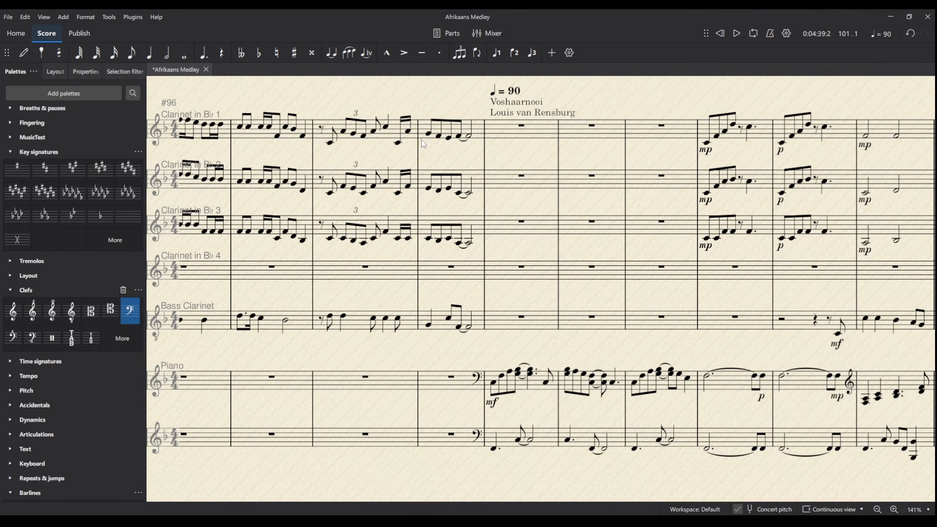
{"action": "left_click", "coordinate": [321, 129]}
{"action": "key", "text": "space"}
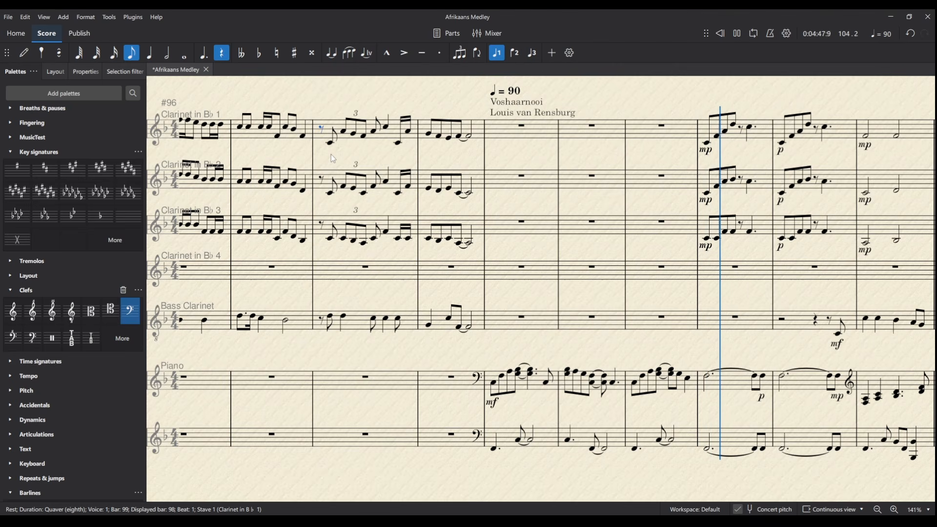
{"action": "key", "text": "space"}
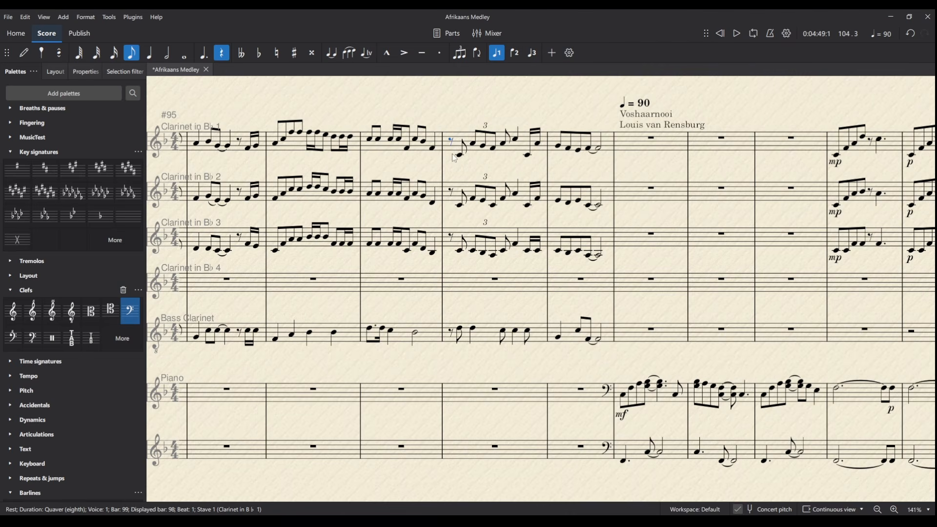
Split the full-bar rest in bar 99 of the upper piano staff into a half rest and two quarter rests.
{"action": "left_click", "coordinate": [581, 390]}
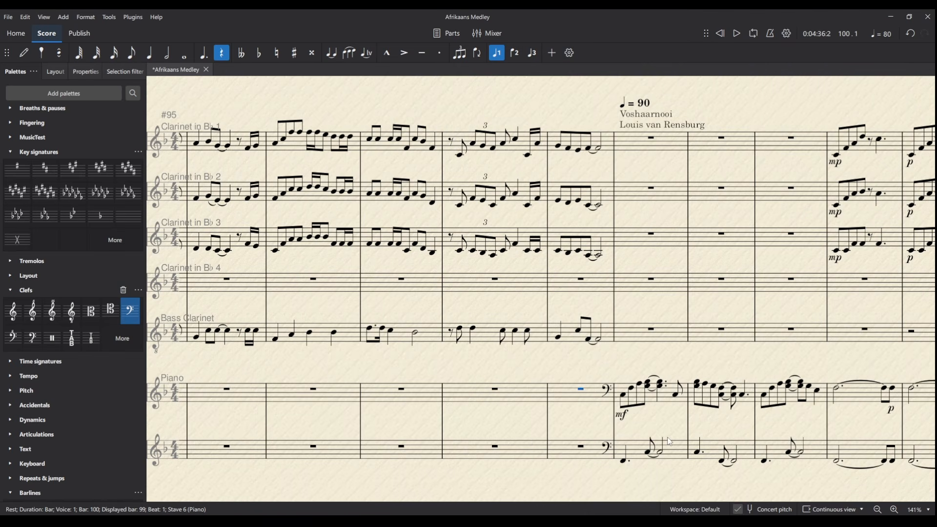
{"action": "key", "text": "6"}
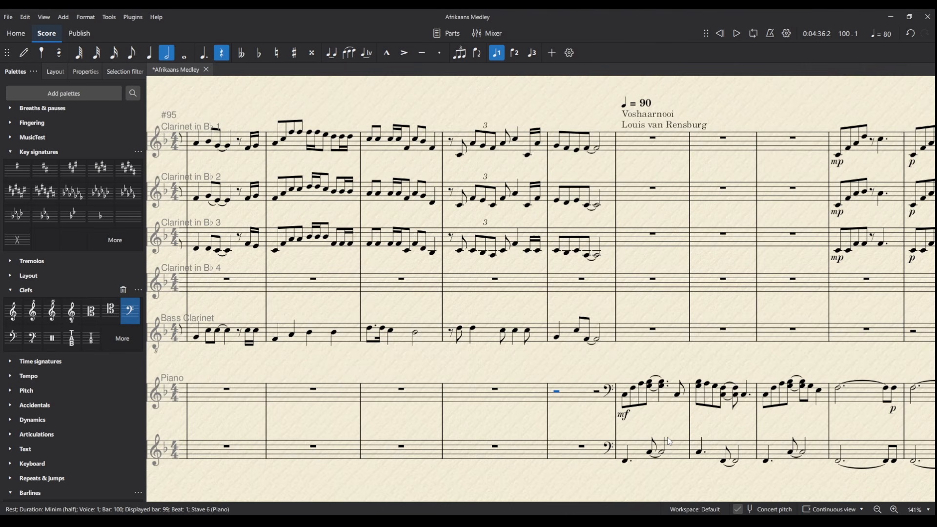
{"action": "key", "text": "5"}
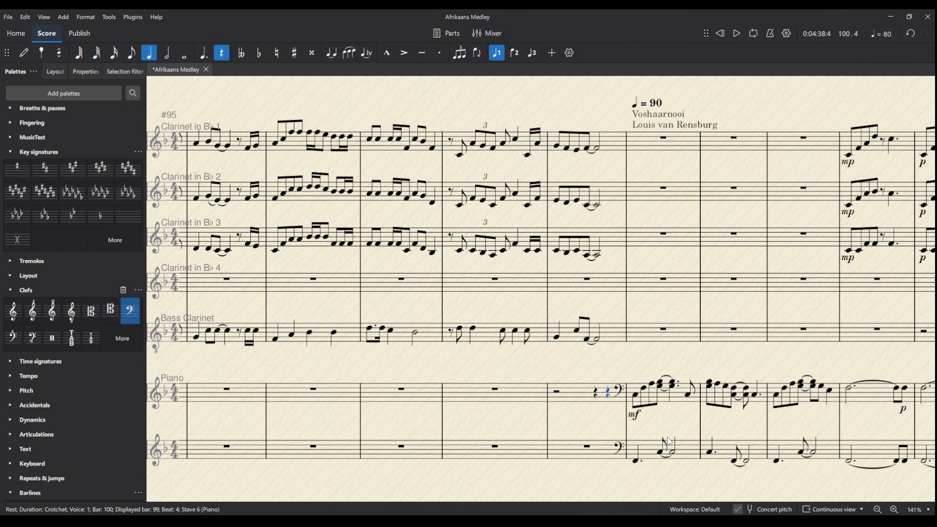
Move the bass clefs in both piano staves from bar 100 back to the start of bar 99.
{"action": "left_click", "coordinate": [621, 395]}
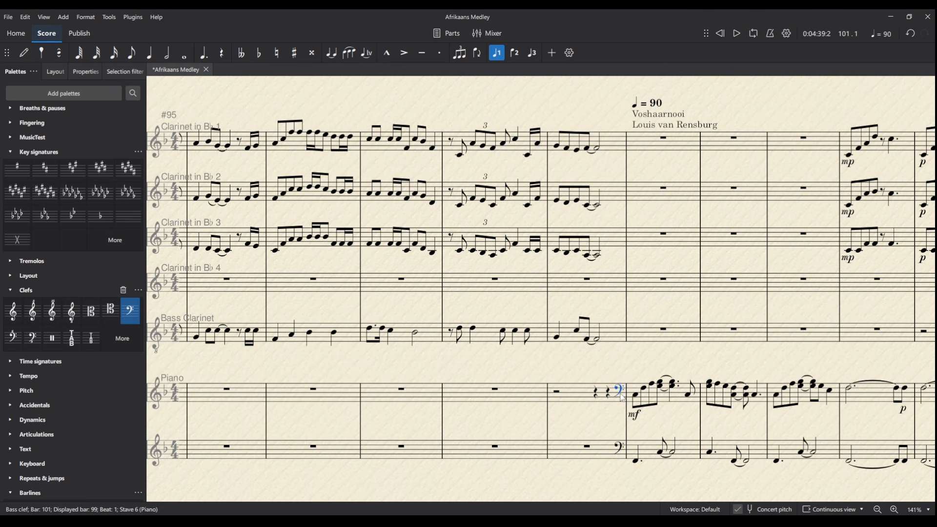
{"action": "key", "text": "Delete"}
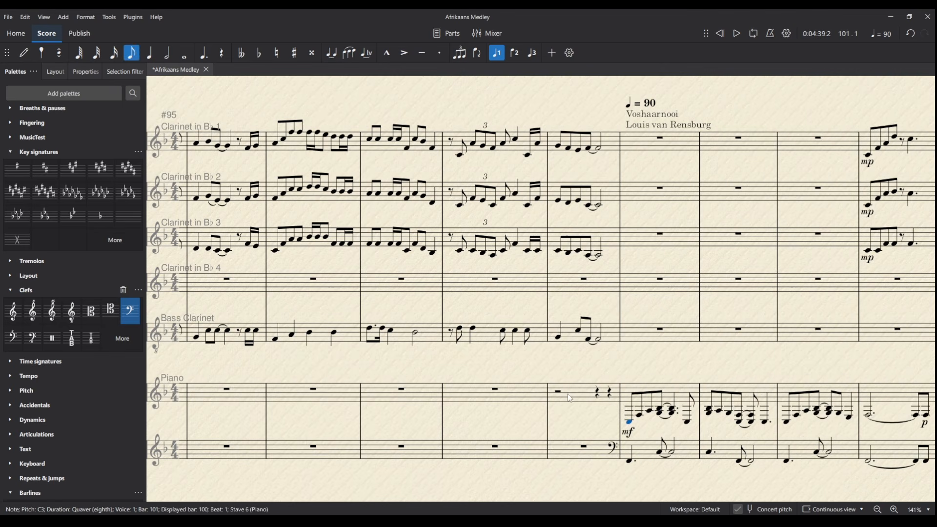
{"action": "left_click", "coordinate": [567, 394]}
{"action": "key", "text": "ctrl+shift+p"}
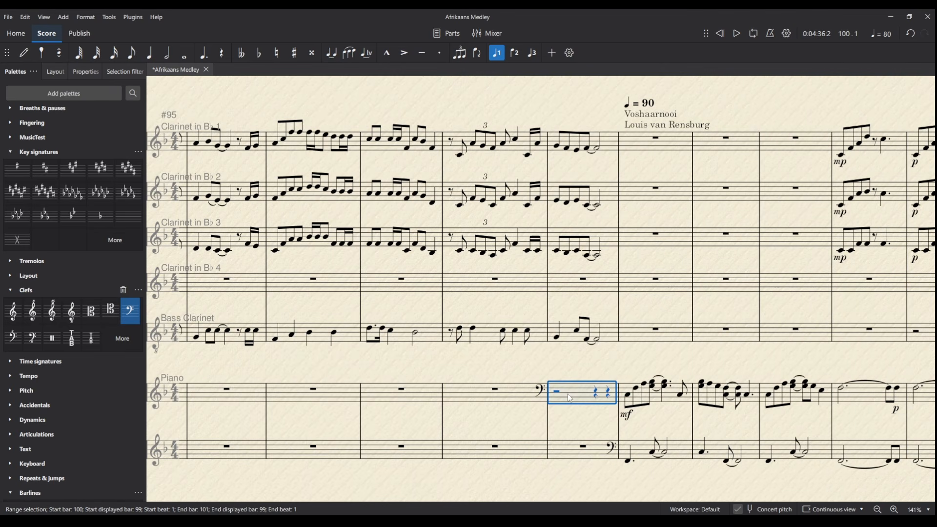
{"action": "left_click", "coordinate": [613, 449]}
{"action": "key", "text": "Delete"}
{"action": "left_click", "coordinate": [574, 454]}
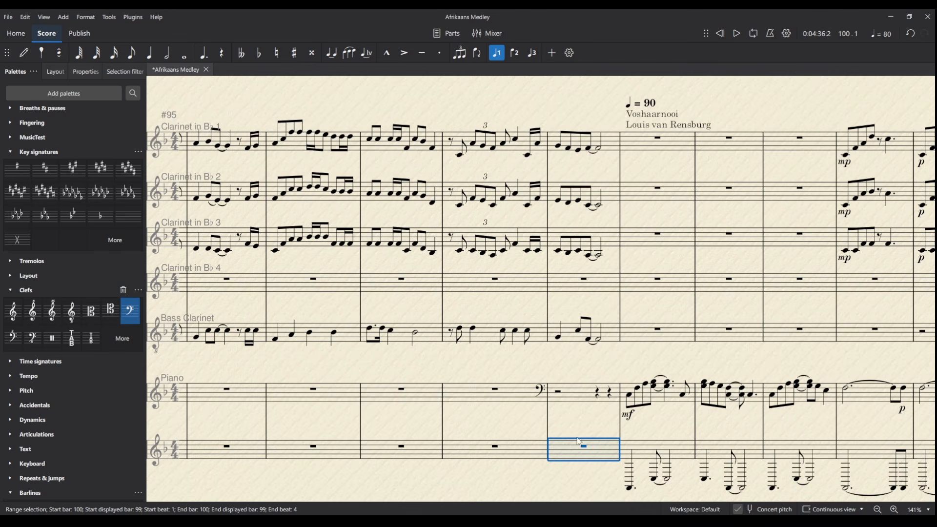
{"action": "key", "text": "ctrl+shift+p"}
Enter a quarter-note chord of C3 and E3 on beat 4 of bar 99 in the upper piano staff.
{"action": "left_click", "coordinate": [609, 393]}
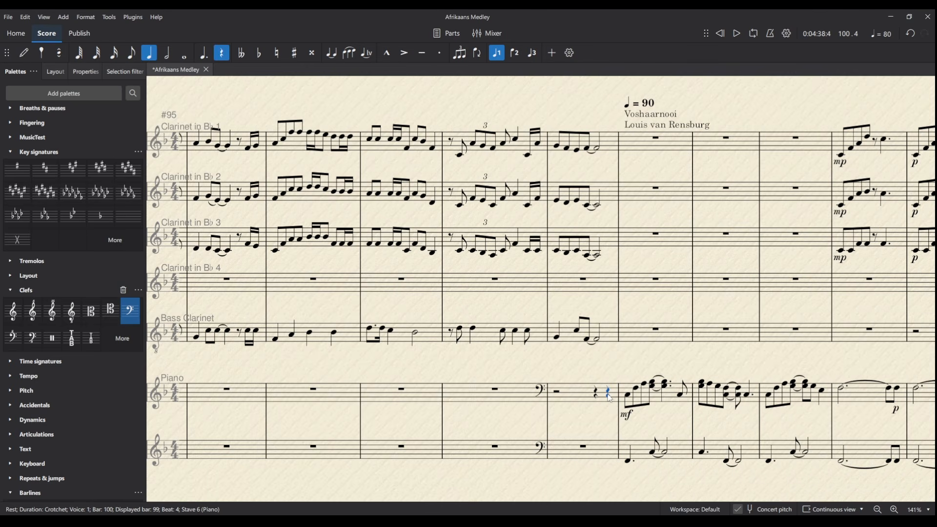
{"action": "key", "text": "6"}
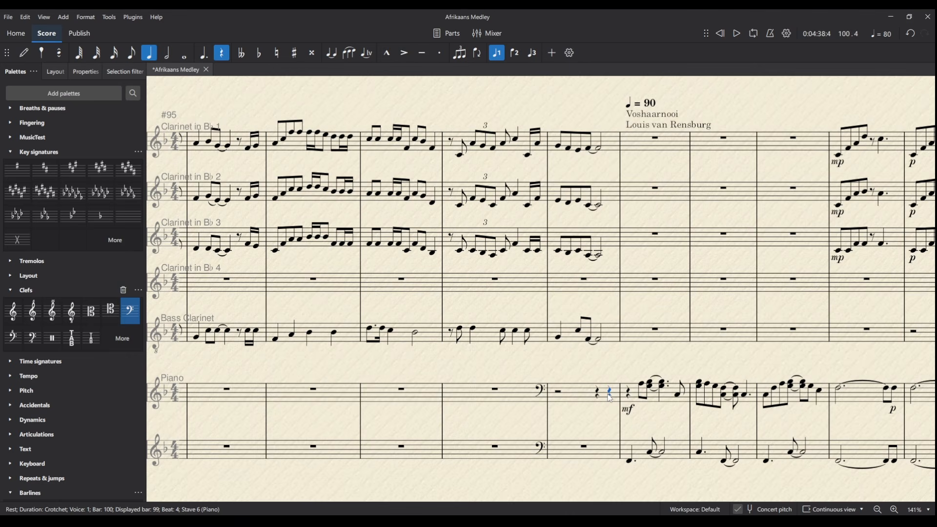
{"action": "key", "text": "ctrl+z"}
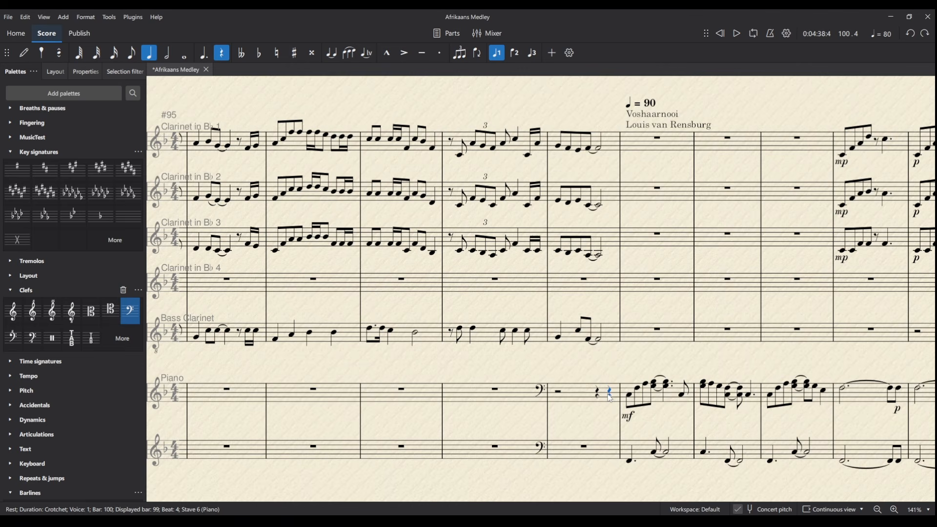
{"action": "key", "text": "n"}
{"action": "key", "text": "c"}
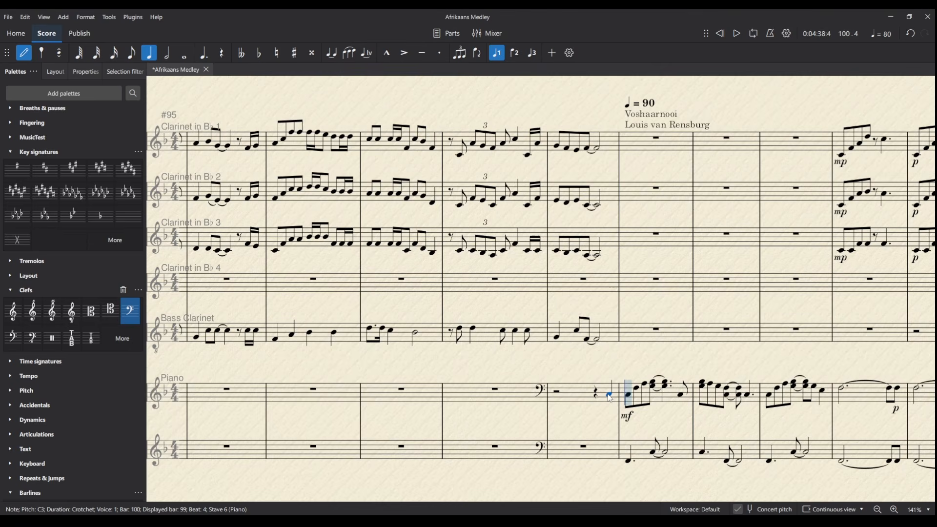
{"action": "key", "text": "shift+e"}
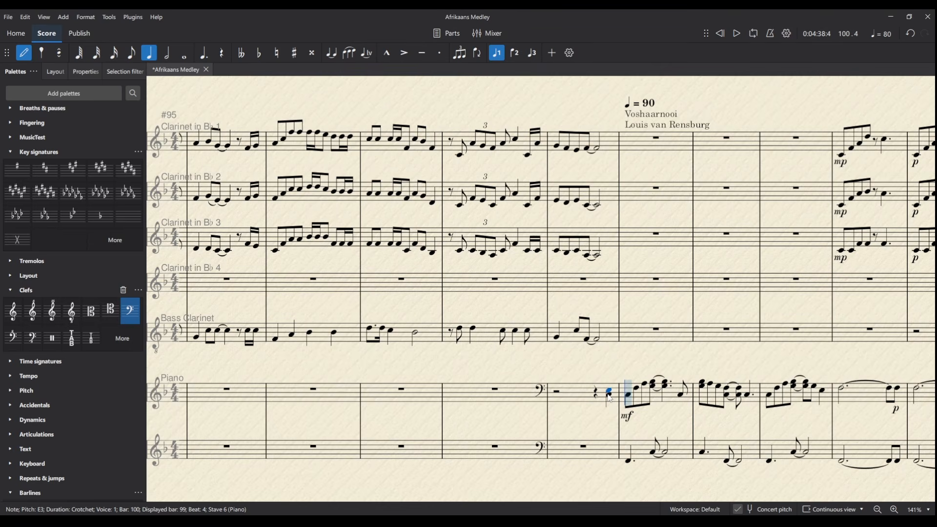
{"action": "key", "text": "Escape"}
Enter a quarter-note C2 on beat 4 of bar 99 in the lower piano staff.
{"action": "left_click", "coordinate": [585, 448]}
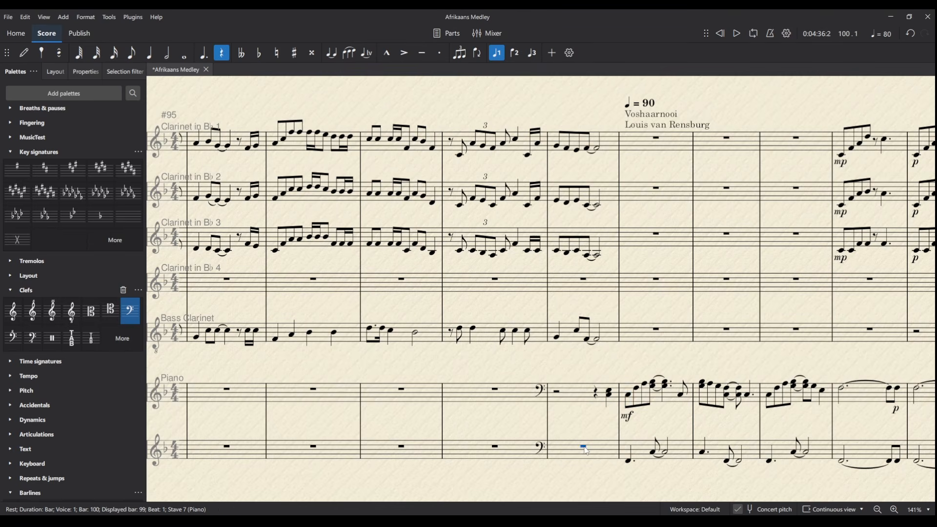
{"action": "key", "text": "5"}
{"action": "key", "text": "Right"}
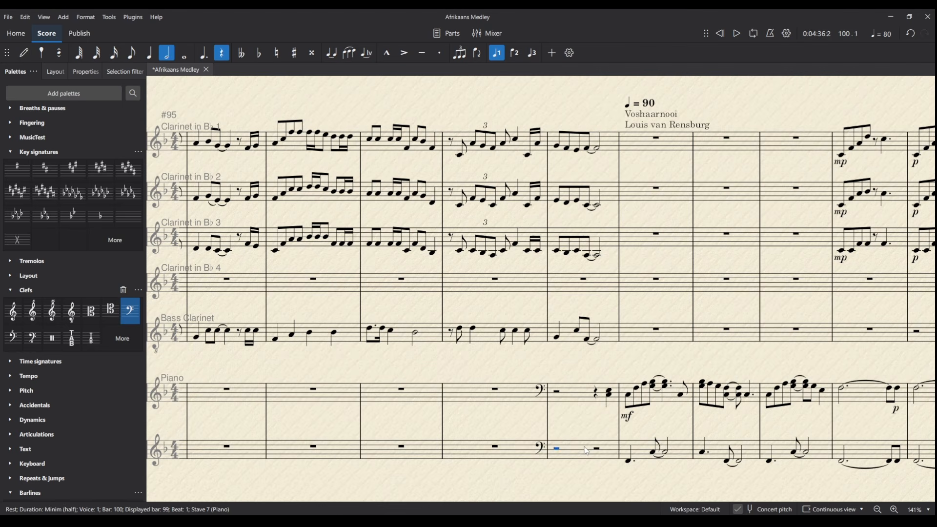
{"action": "key", "text": "n"}
{"action": "key", "text": "c"}
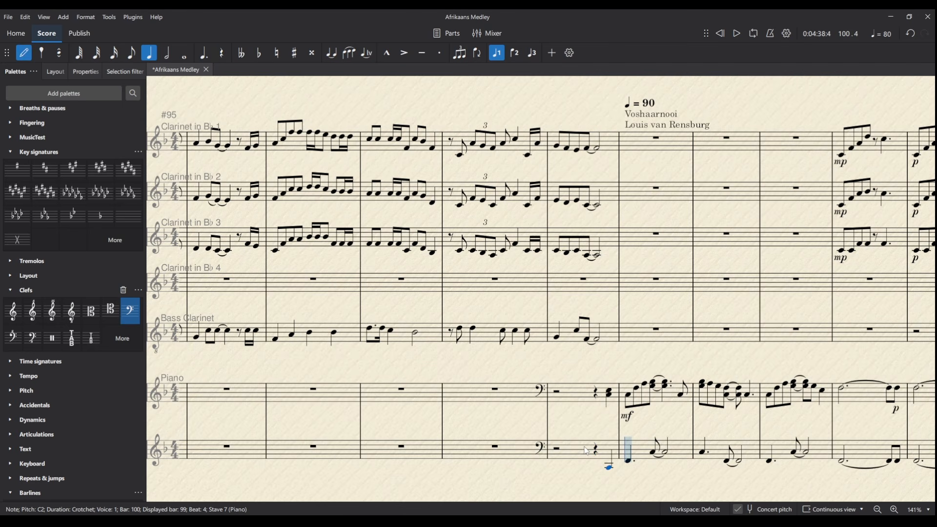
Leave note input and play the new piano pickup into "Voshaarnooi" from the start of bar 99.
{"action": "key", "text": "Escape"}
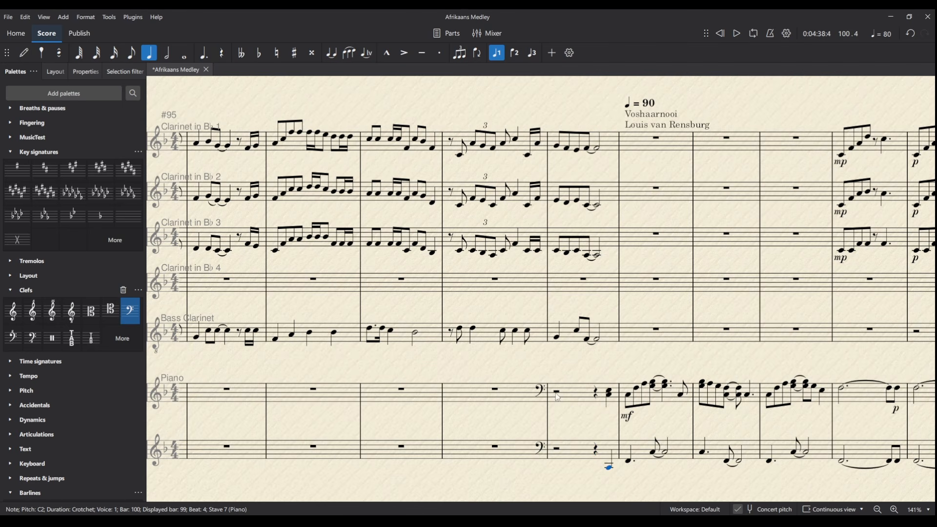
{"action": "left_click", "coordinate": [549, 407]}
{"action": "key", "text": "space"}
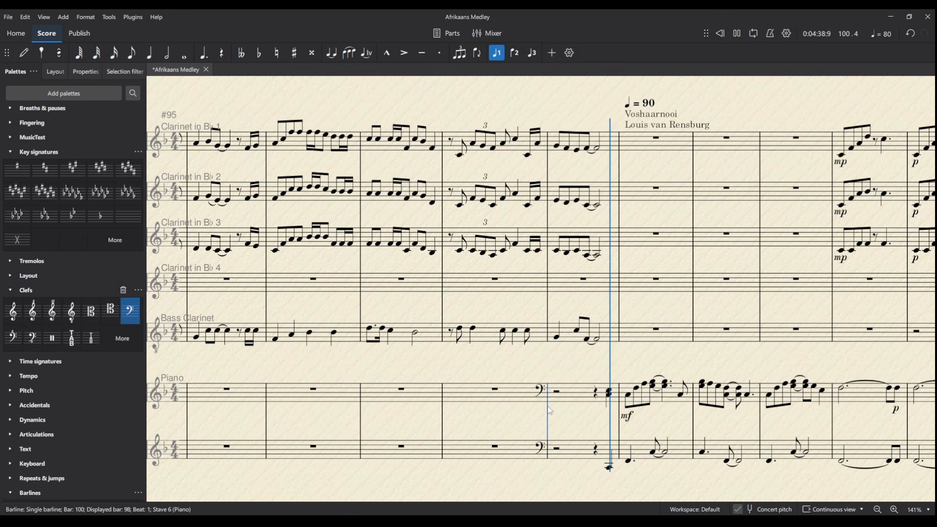
{"action": "key", "text": "space"}
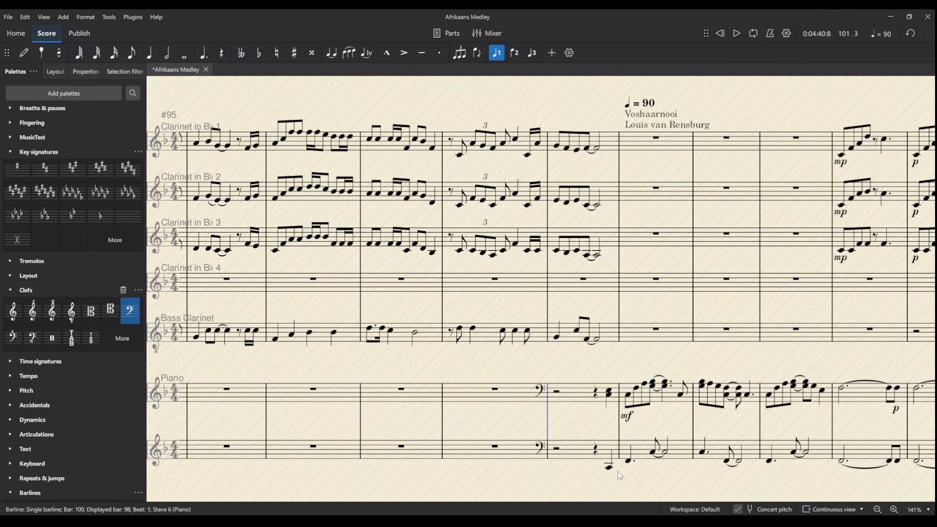
Remove the E3 from the beat 4 chord of bar 99 in the upper piano staff and play the pickup from bar 99.
{"action": "left_click", "coordinate": [610, 394]}
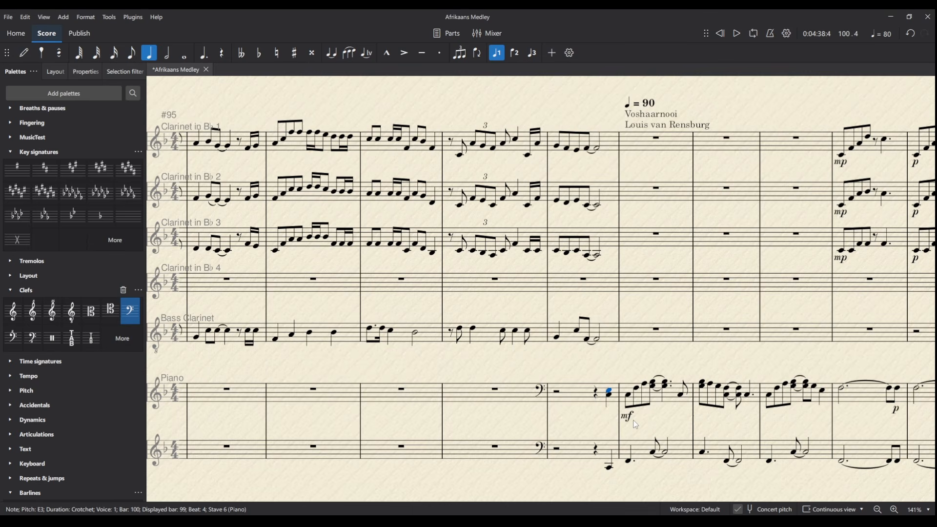
{"action": "left_click", "coordinate": [557, 392]}
{"action": "key", "text": "space"}
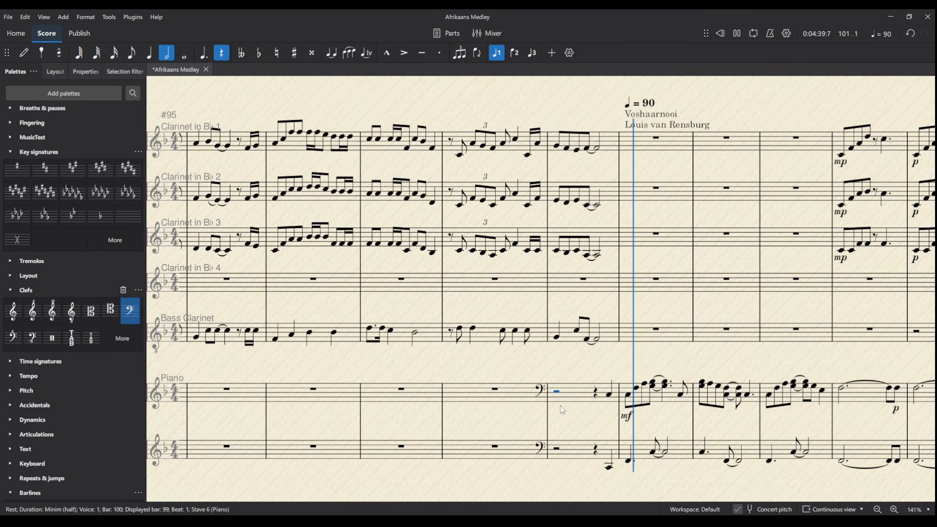
{"action": "key", "text": "space"}
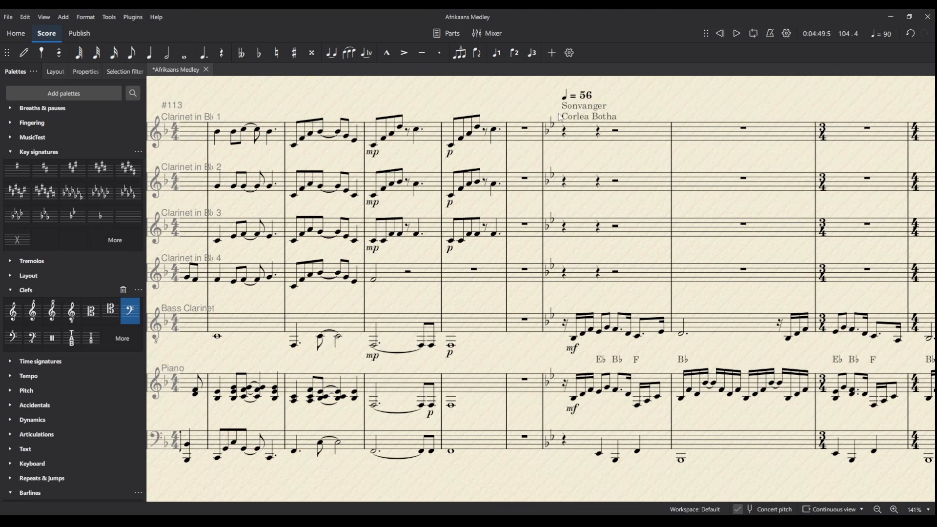
Play the transition into "Sonvanger" from bar 115 and delete the empty bar 117 before it.
{"action": "left_click", "coordinate": [536, 135]}
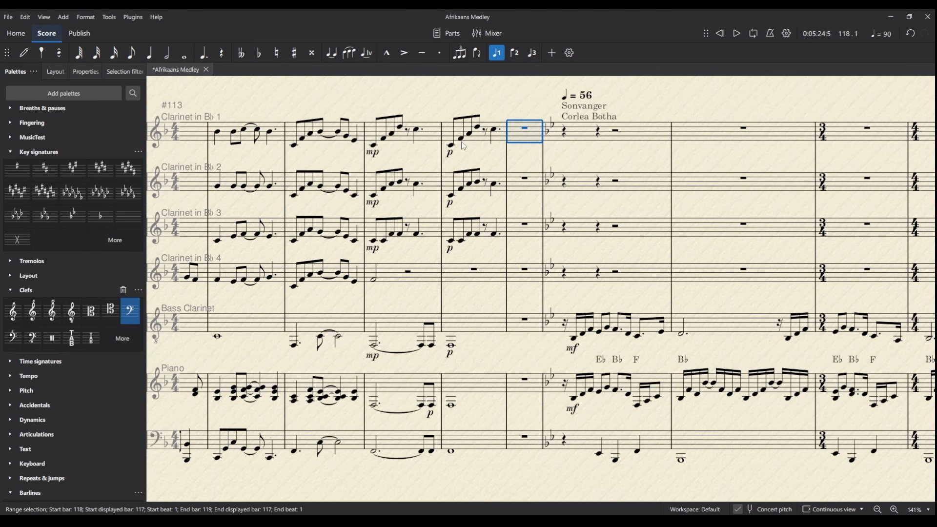
{"action": "left_click", "coordinate": [365, 145]}
{"action": "key", "text": "space"}
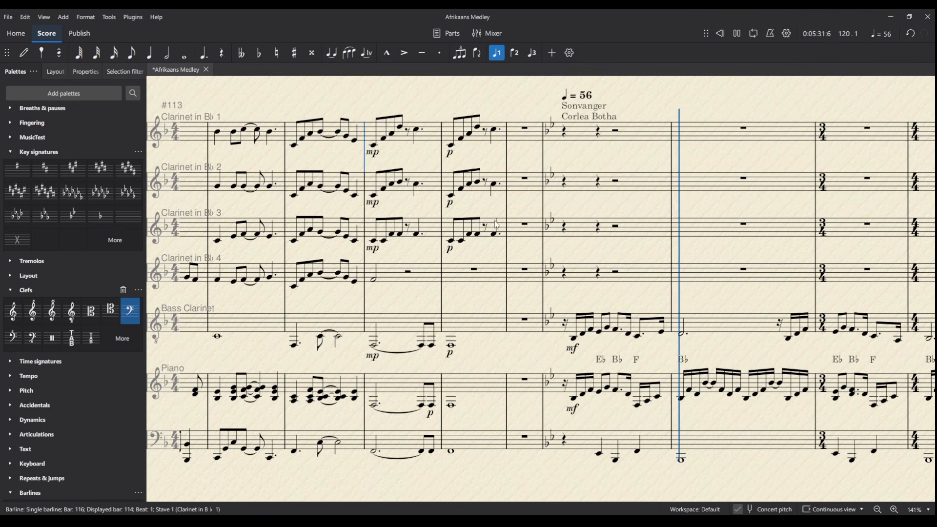
{"action": "key", "text": "space"}
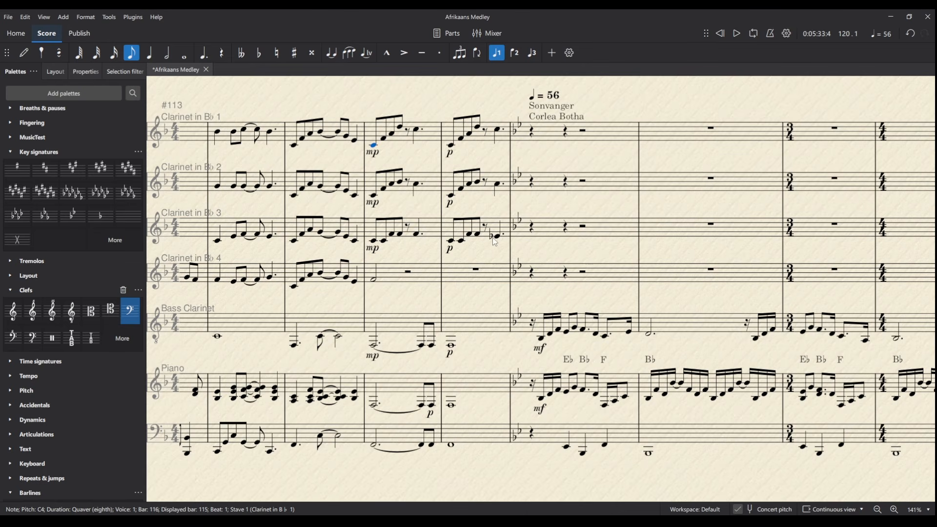
Check the last Clarinet 3 note of bar 116 against the "Sonvanger" opening and play from bar 116.
{"action": "left_click", "coordinate": [498, 237]}
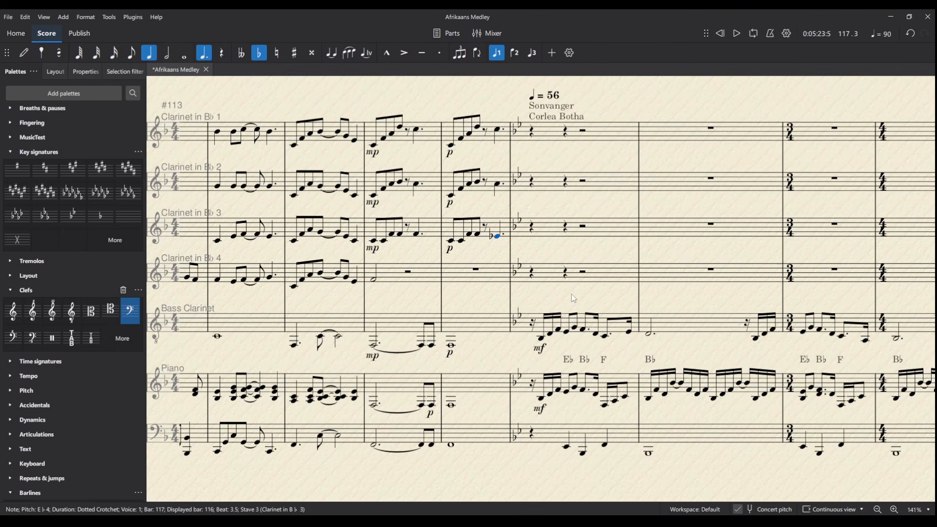
{"action": "scroll", "coordinate": [703, 301], "scroll_direction": "right", "scroll_amount": 3}
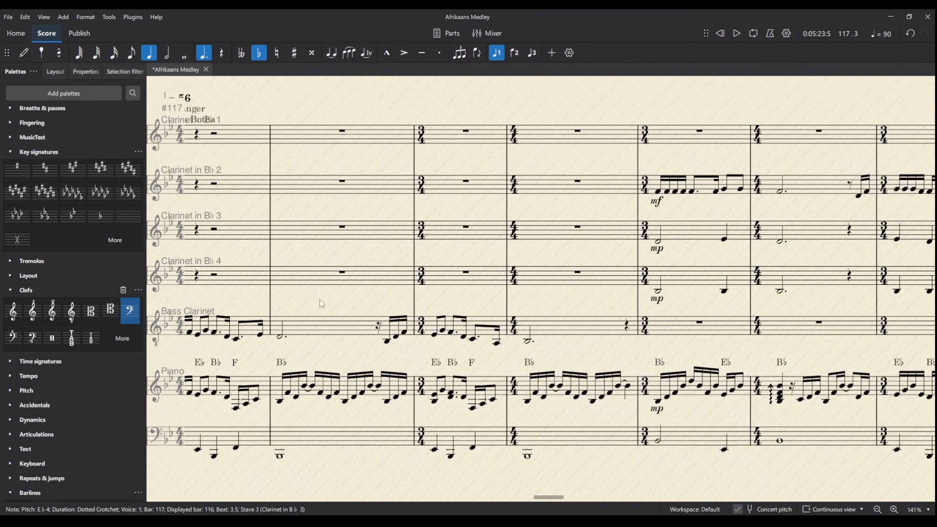
{"action": "scroll", "coordinate": [591, 303], "scroll_direction": "left", "scroll_amount": 3}
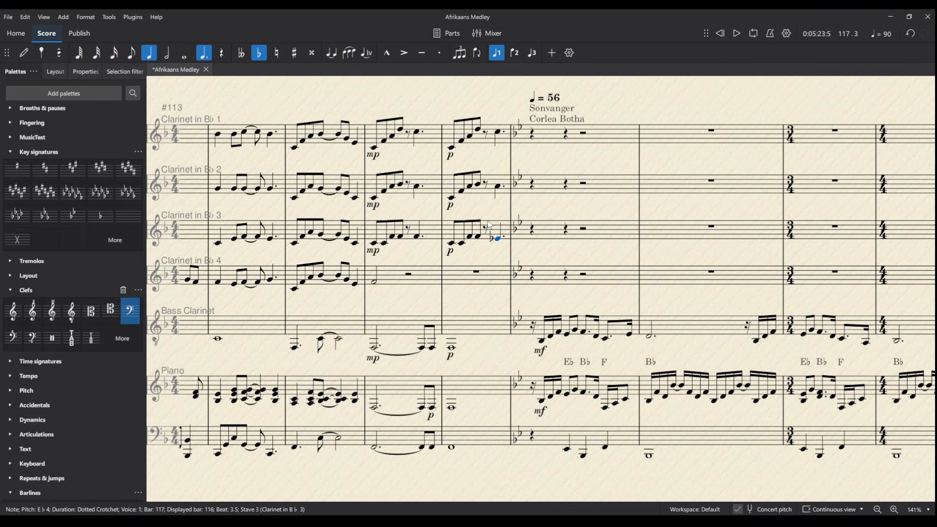
{"action": "left_click", "coordinate": [443, 236]}
{"action": "key", "text": "space"}
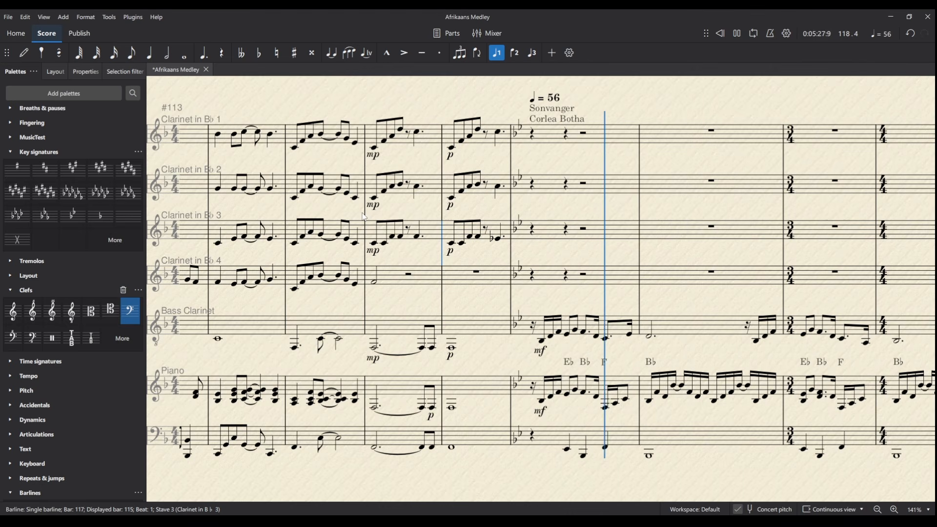
{"action": "key", "text": "space"}
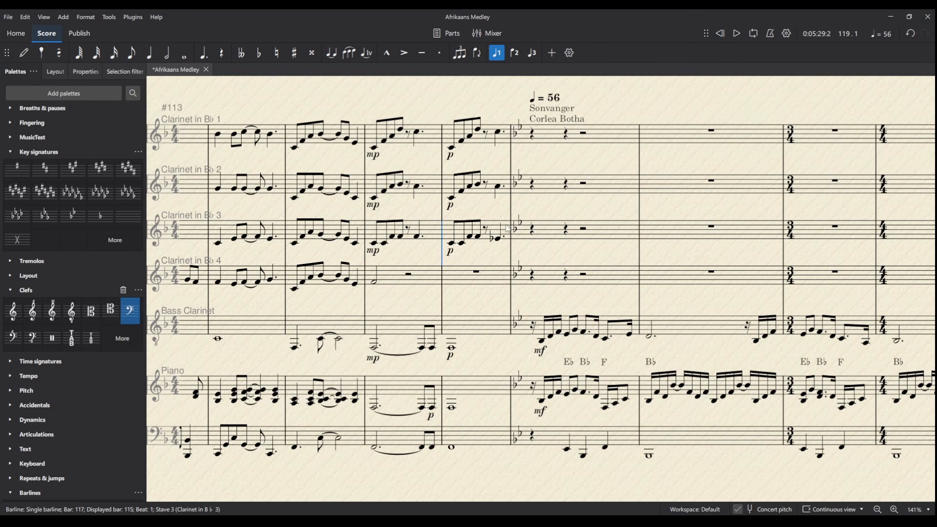
Change the final notes of bar 116 to F4 in Clarinet 3, B♭4 in Clarinet 2 and D5 in Clarinet 1.
{"action": "left_click", "coordinate": [498, 239]}
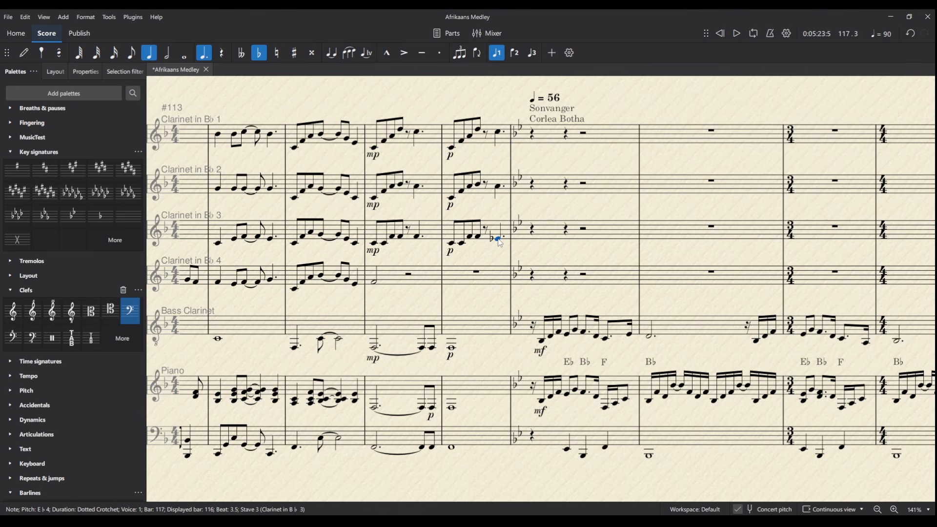
{"action": "key", "text": "Up"}
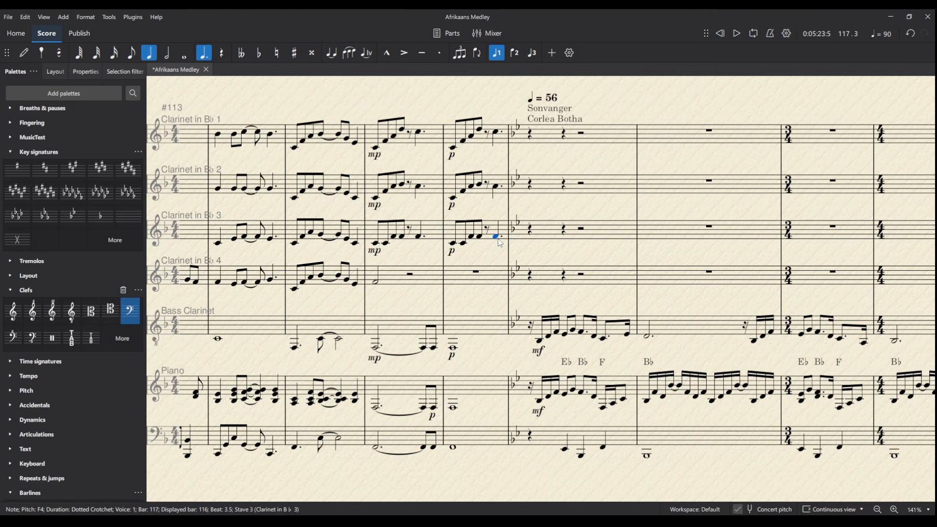
{"action": "left_click", "coordinate": [496, 188]}
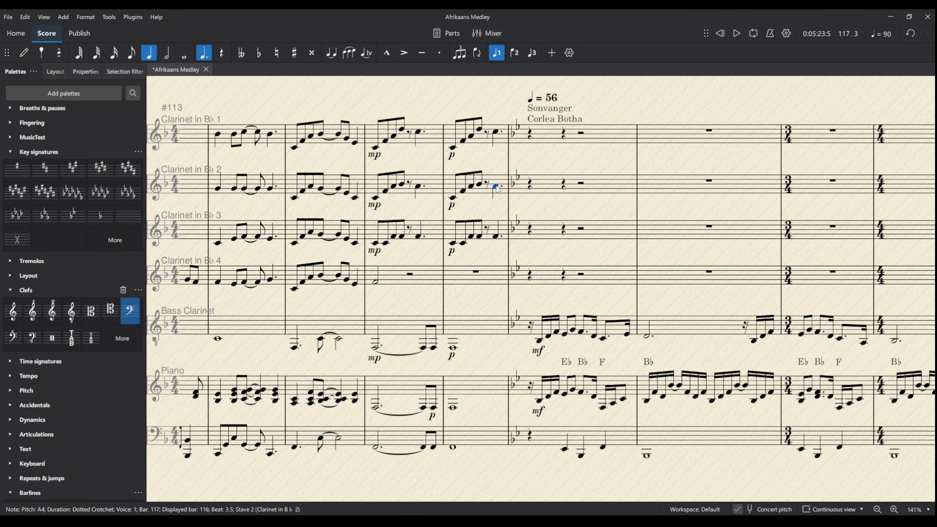
{"action": "left_click", "coordinate": [497, 135]}
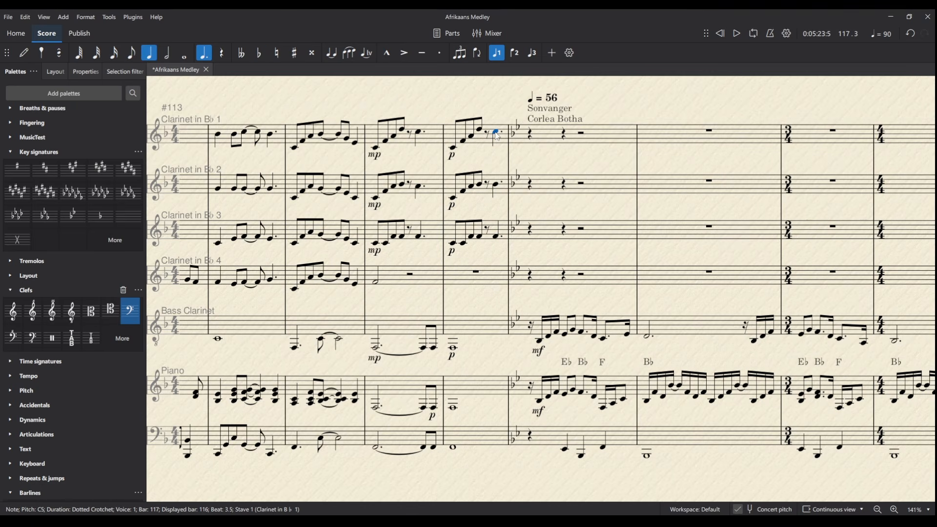
Play from bar 116 to hear the changed clarinet chord leading into "Sonvanger".
{"action": "left_click", "coordinate": [444, 143]}
{"action": "key", "text": "space"}
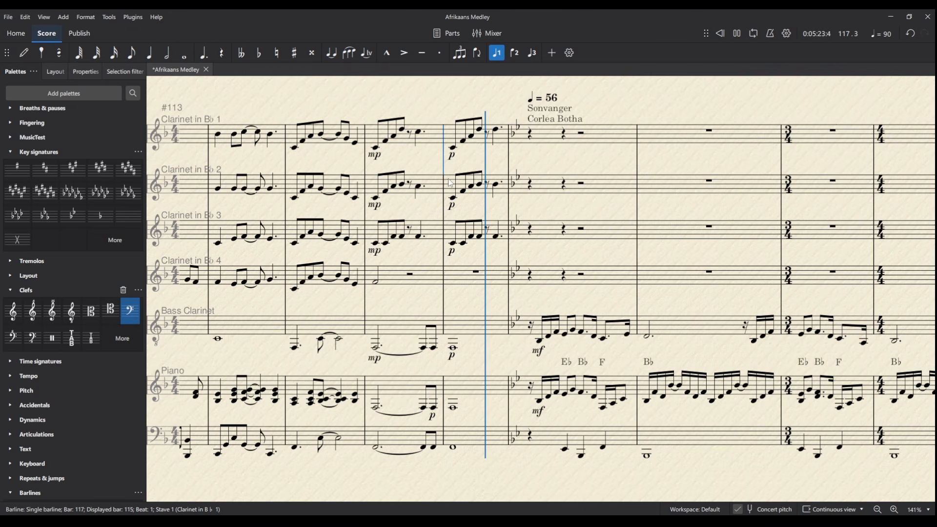
{"action": "key", "text": "space"}
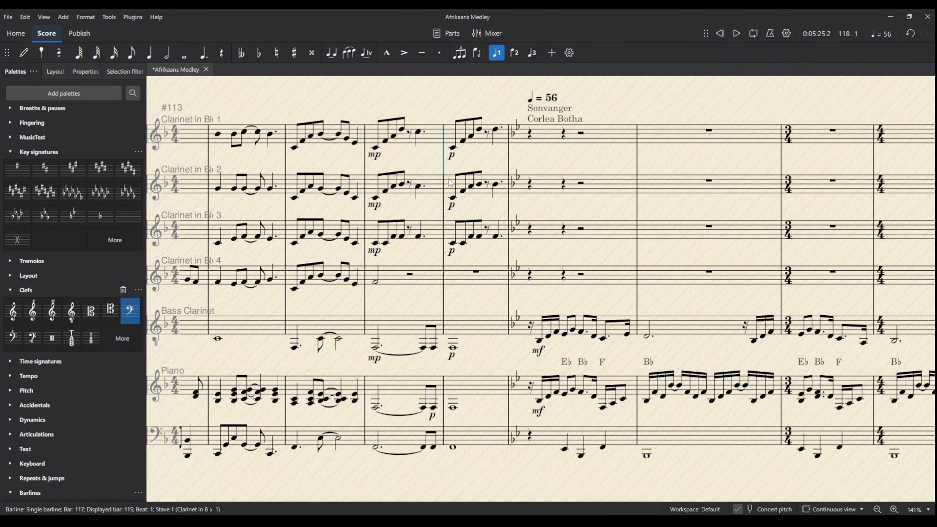
Cut the sixteenth-note pickup with its mf dynamics from bar 117 in the Bass Clarinet and upper piano staves.
{"action": "left_click", "coordinate": [533, 329]}
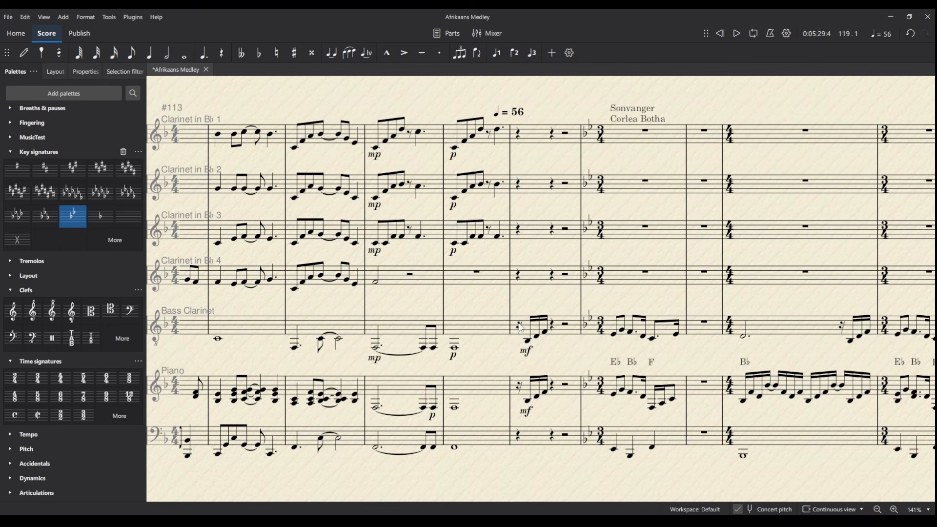
{"action": "left_click", "coordinate": [519, 326]}
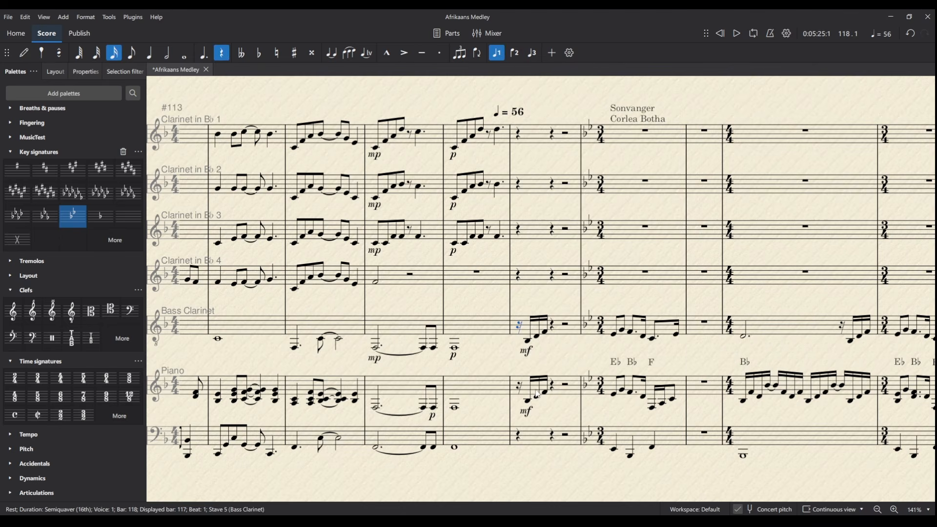
{"action": "left_click", "coordinate": [547, 395], "text": "shift"}
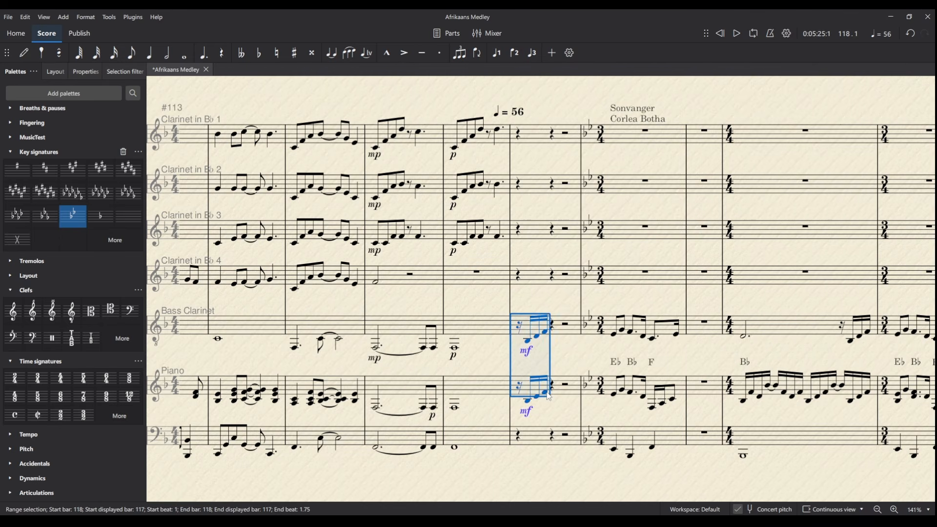
{"action": "key", "text": "Delete"}
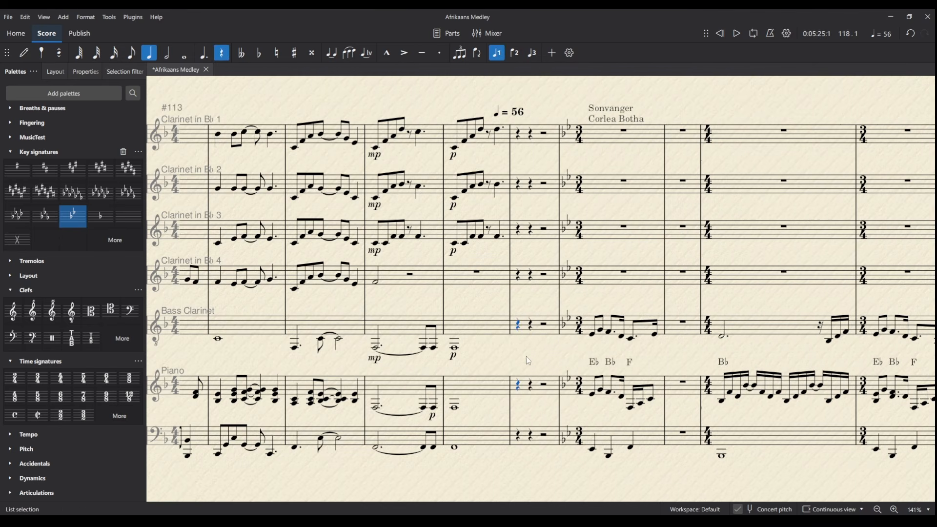
Shorten the Bass Clarinet note in bar 116 to a dotted half and paste the cut pickup on beat 4 for Bass Clarinet and piano.
{"action": "left_click", "coordinate": [455, 350]}
{"action": "key", "text": "6"}
{"action": "key", "text": "period"}
{"action": "key", "text": "Right"}
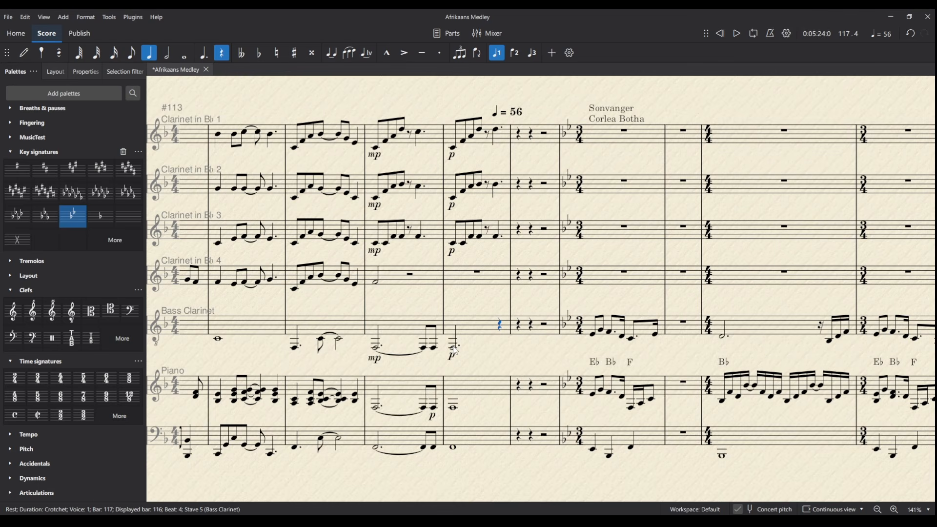
{"action": "key", "text": "ctrl+v"}
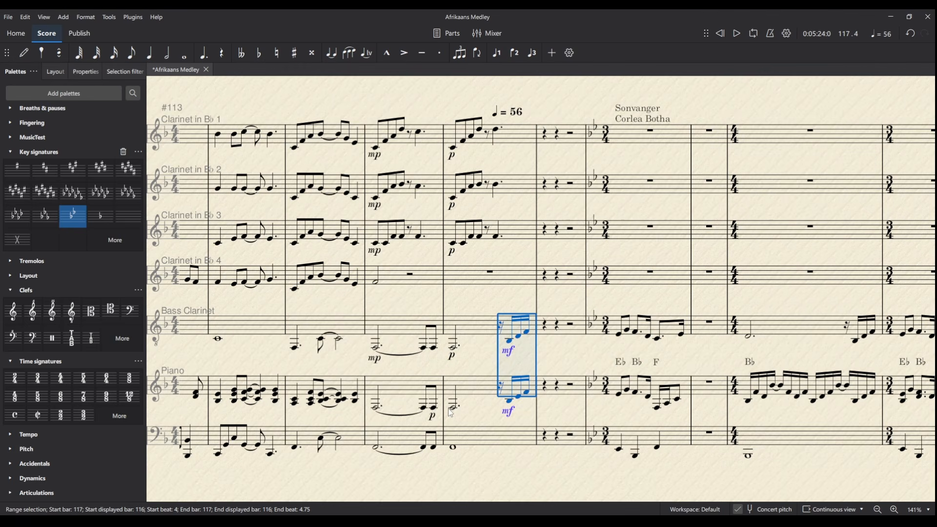
Delete the leftover rest bars before and after the first "Sonvanger" 3/4 bar and play the transition from bar 115.
{"action": "left_click", "coordinate": [565, 143]}
{"action": "key", "text": "ctrl+Delete"}
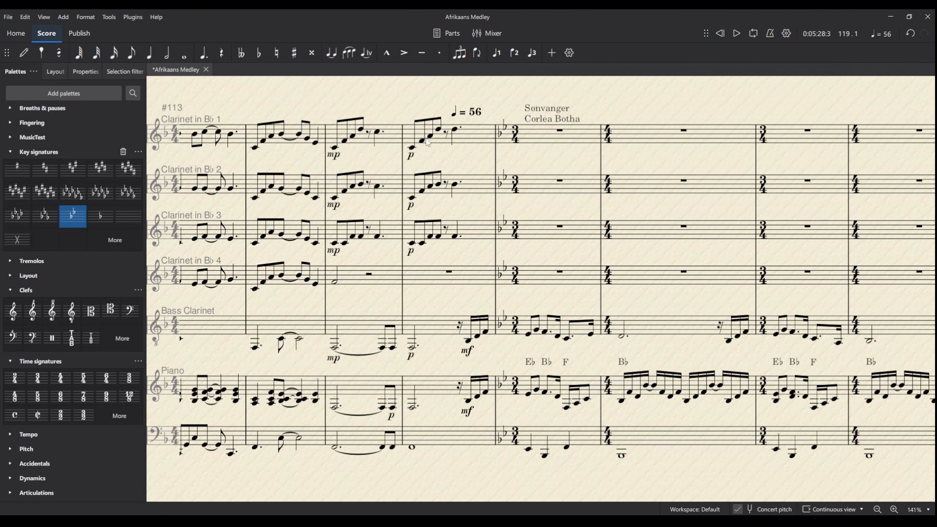
{"action": "left_click", "coordinate": [326, 153]}
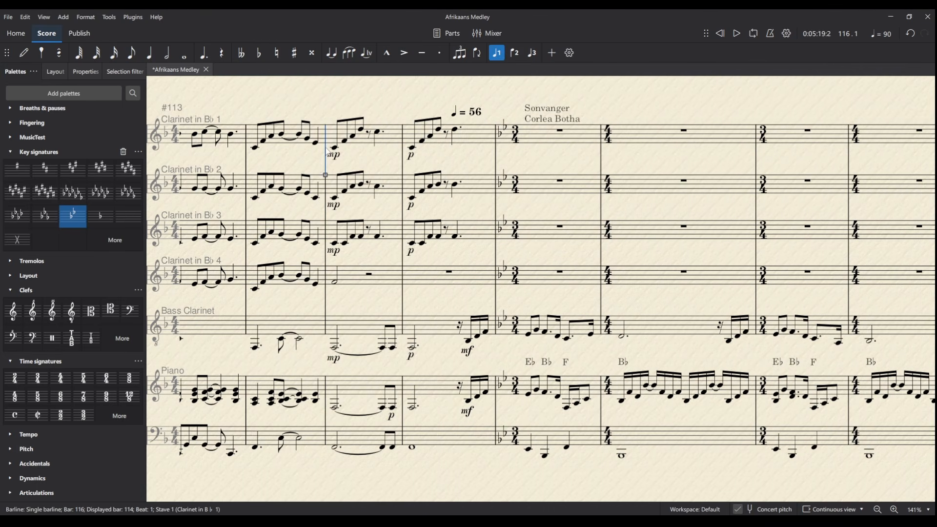
{"action": "key", "text": "space"}
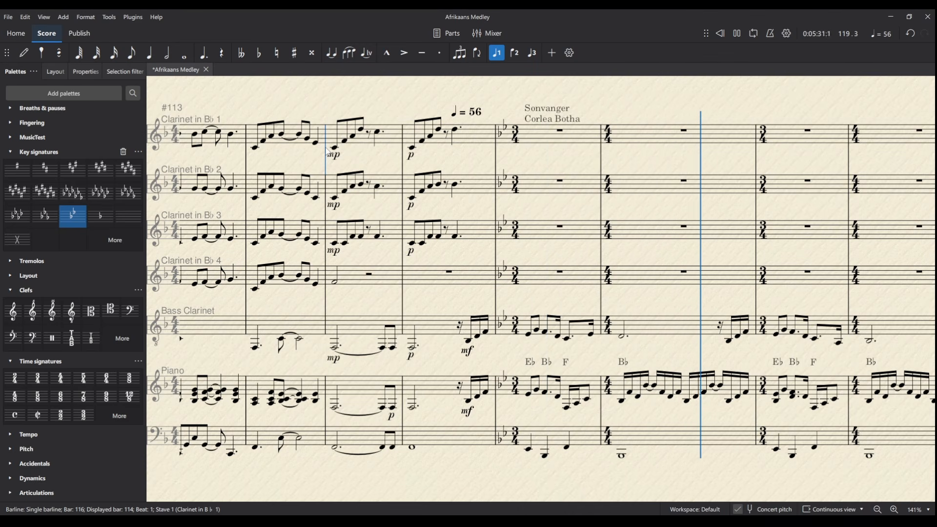
{"action": "key", "text": "space"}
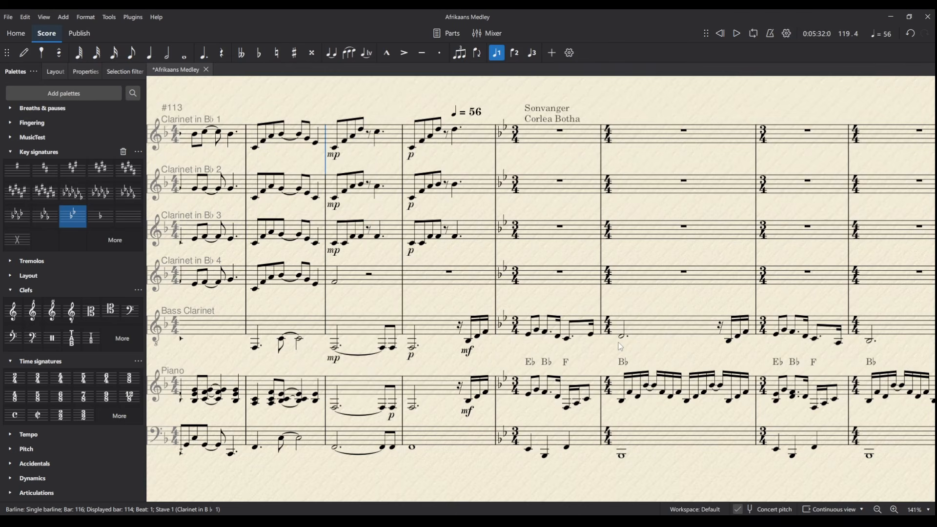
Add a 3/4 time signature to bar 146, where "Komma" begins.
{"action": "left_click_drag", "start_coordinate": [654, 308], "coordinate": [696, 307]}
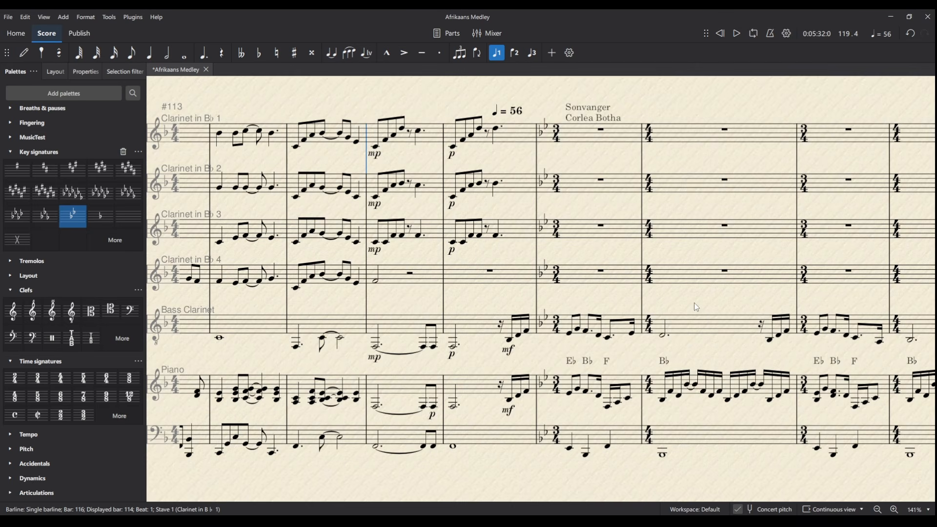
{"action": "scroll", "coordinate": [697, 308], "scroll_direction": "right", "scroll_amount": 15}
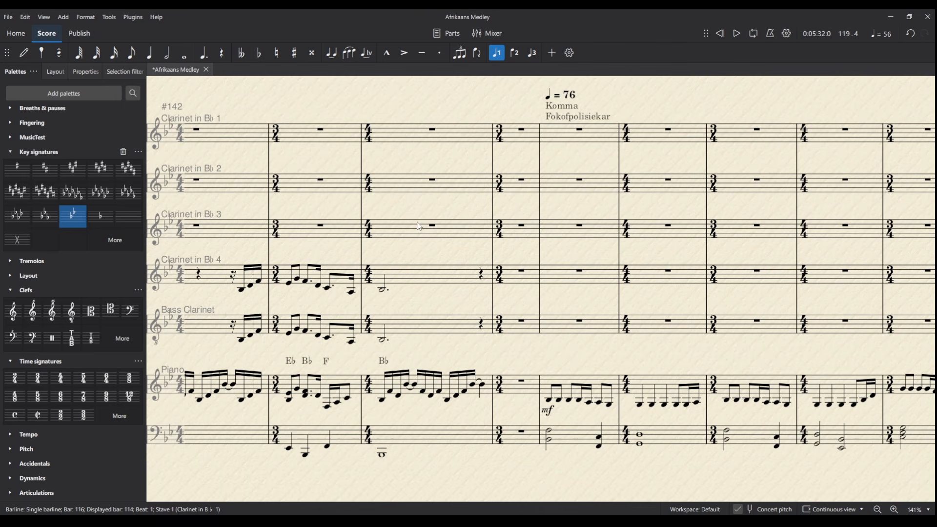
{"action": "left_click", "coordinate": [574, 279]}
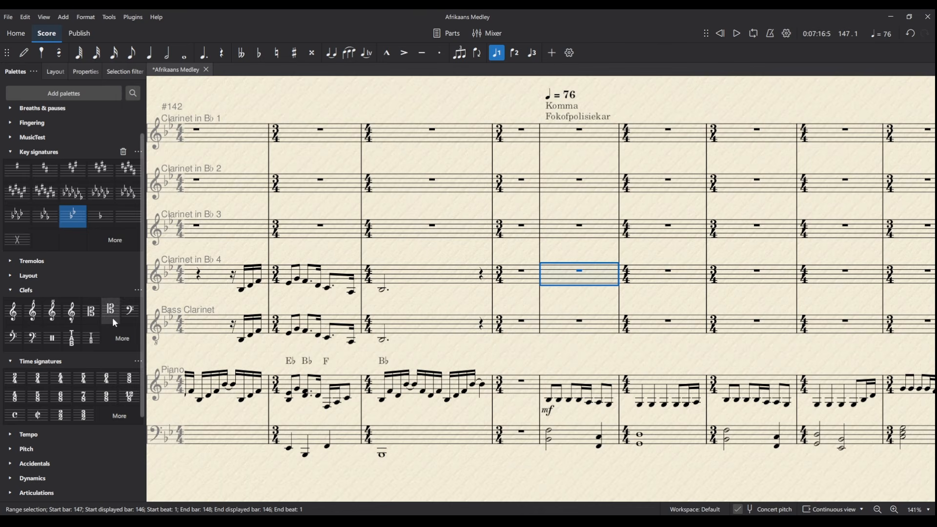
{"action": "mouse_move", "coordinate": [37, 379]}
{"action": "left_mouse_down"}
{"action": "mouse_move", "coordinate": [642, 301]}
{"action": "mouse_move", "coordinate": [602, 289]}
{"action": "left_mouse_up"}
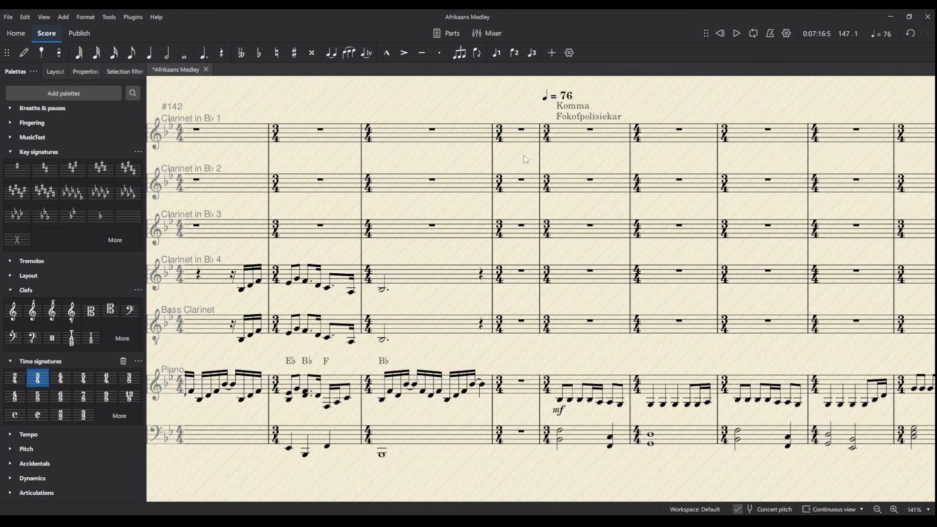
Delete the empty 3/4 bar just before "Komma" and play the transition starting two bars ahead of it.
{"action": "left_click", "coordinate": [517, 139]}
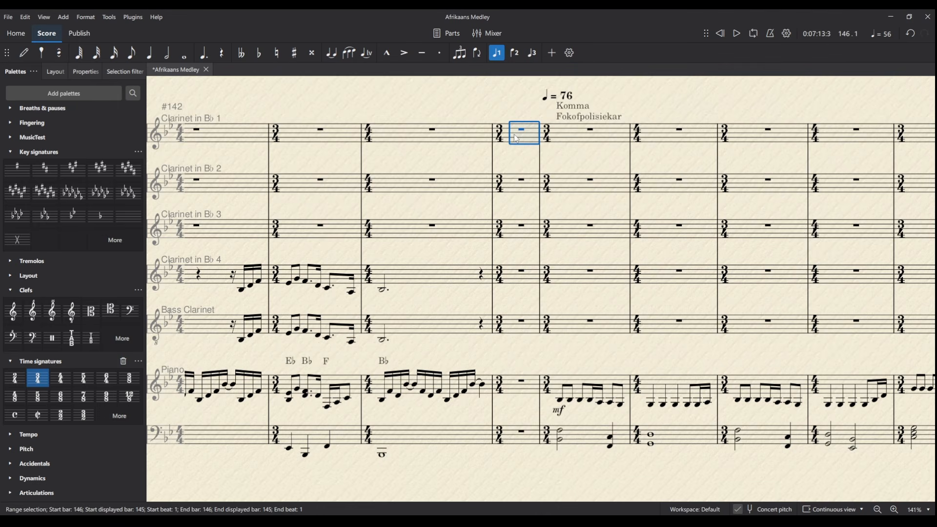
{"action": "key", "text": "ctrl+Delete"}
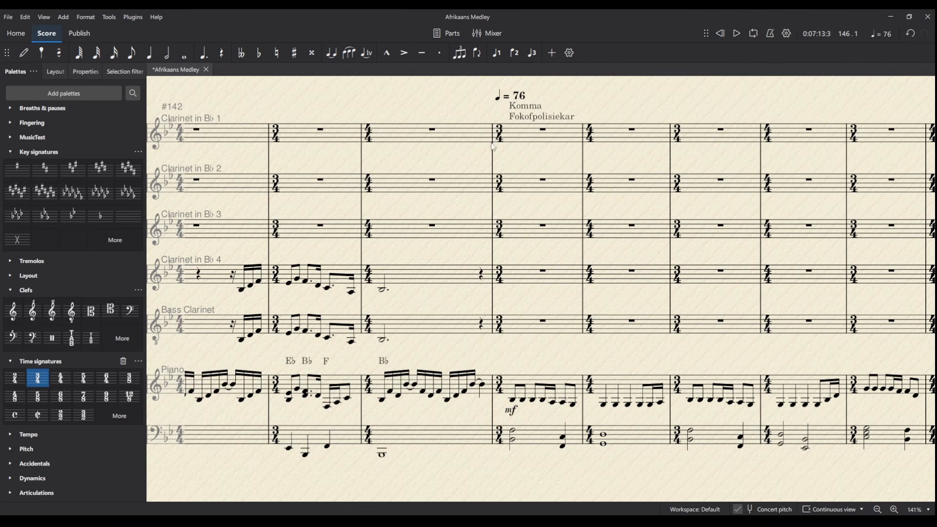
{"action": "left_click", "coordinate": [279, 184]}
{"action": "key", "text": "space"}
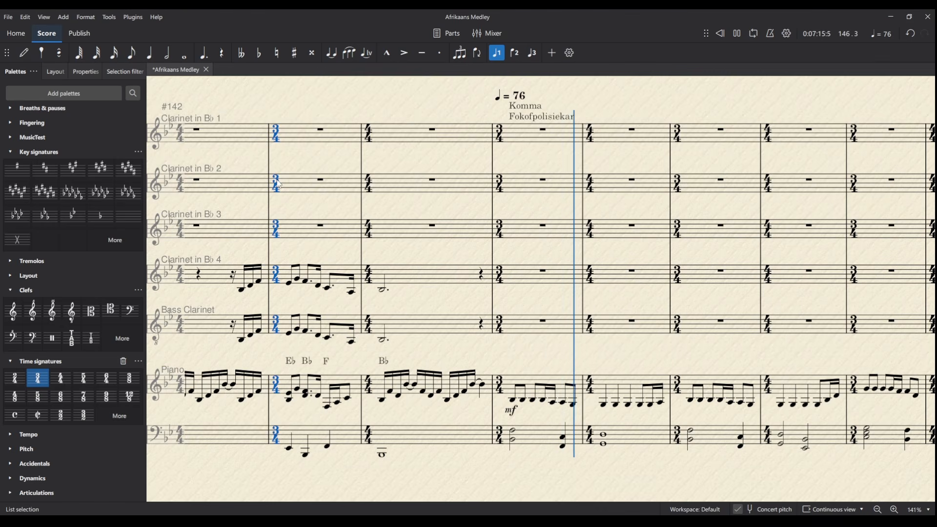
{"action": "key", "text": "space"}
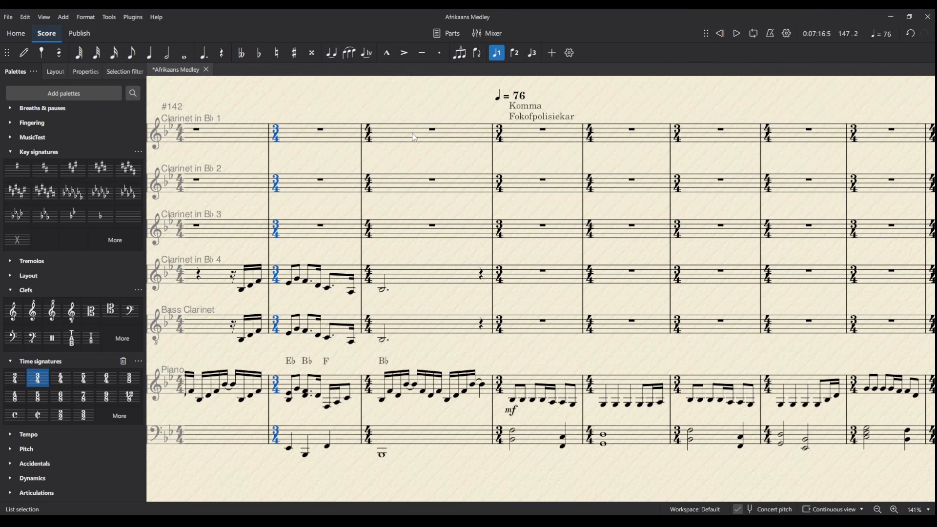
Copy the dotted half notes of Clarinet 4 and Bass Clarinet from the 4/4 bar into the first "Komma" bar.
{"action": "left_click", "coordinate": [396, 284]}
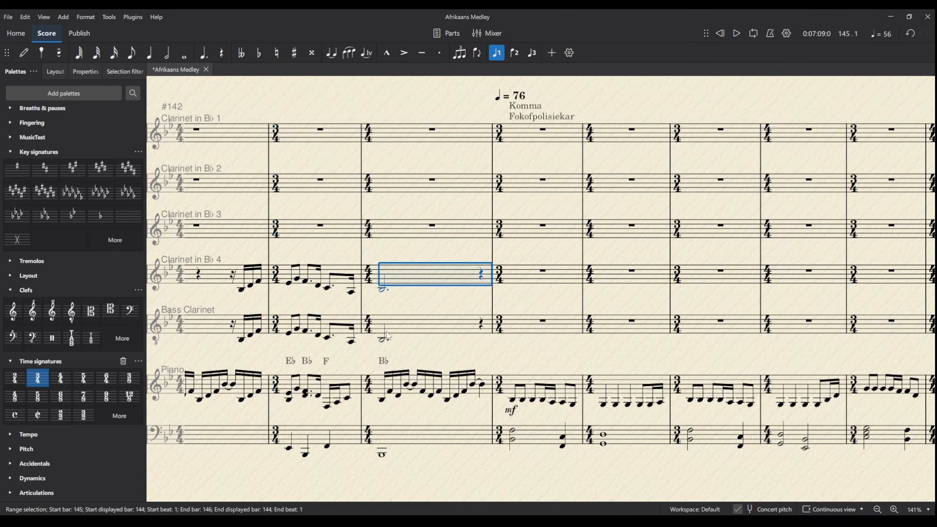
{"action": "left_click", "coordinate": [384, 289]}
{"action": "left_click", "coordinate": [386, 342], "text": "shift"}
{"action": "key", "text": "ctrl+c"}
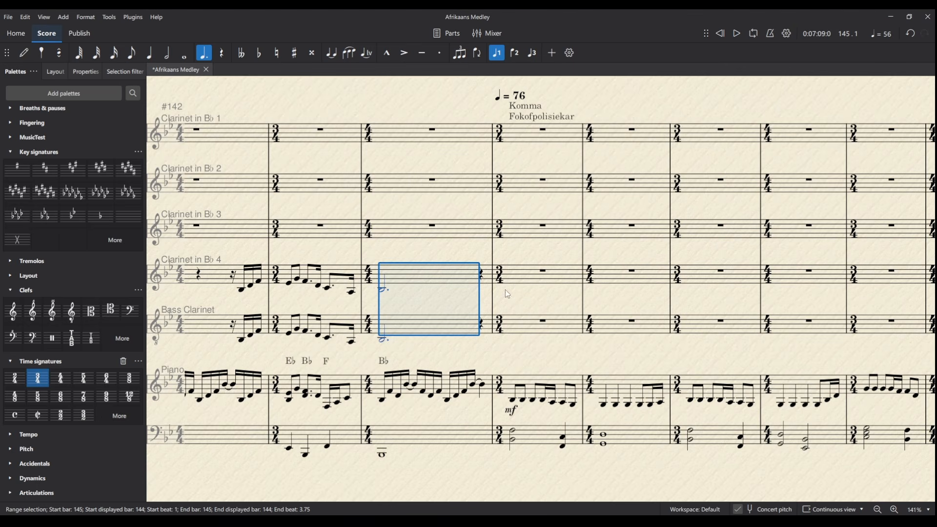
{"action": "left_click", "coordinate": [543, 273]}
{"action": "key", "text": "ctrl+v"}
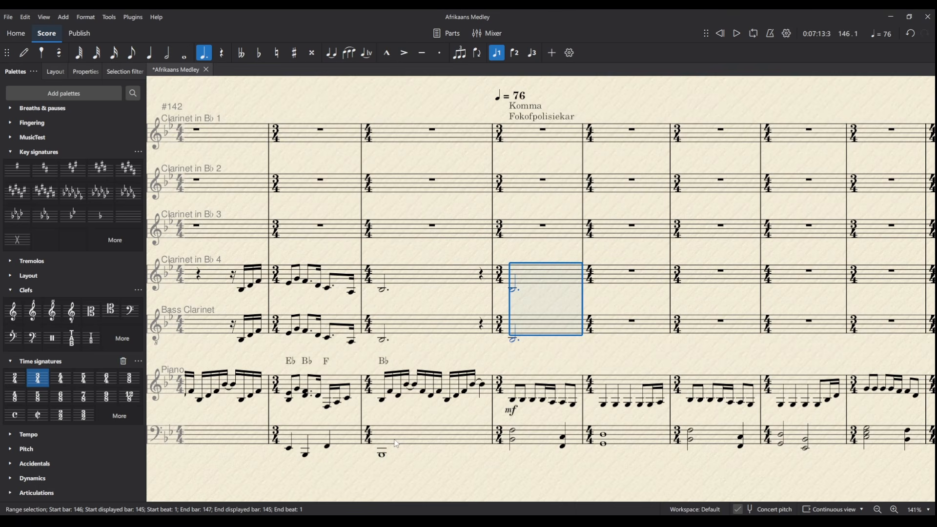
Delete the 4/4 bar preceding "Komma" and remove the redundant 3/4 time signature at its start.
{"action": "left_click", "coordinate": [435, 281]}
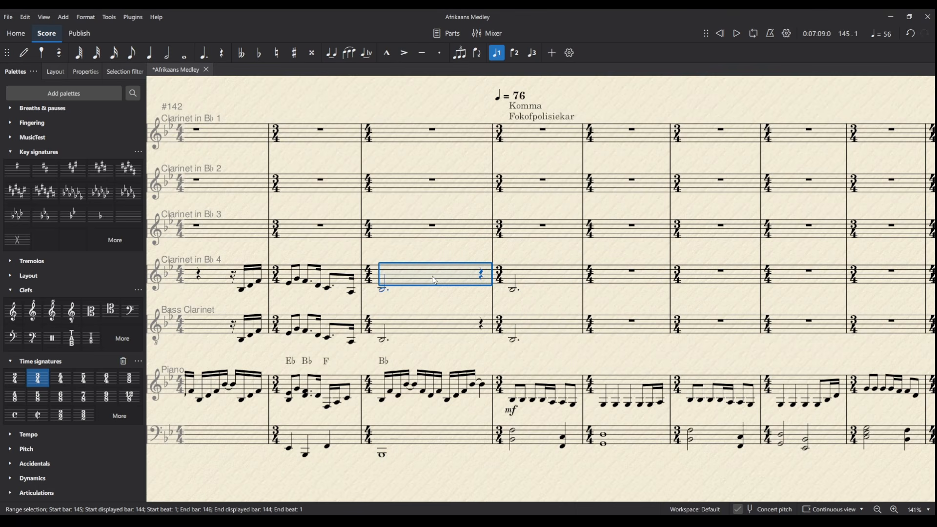
{"action": "key", "text": "ctrl+Delete"}
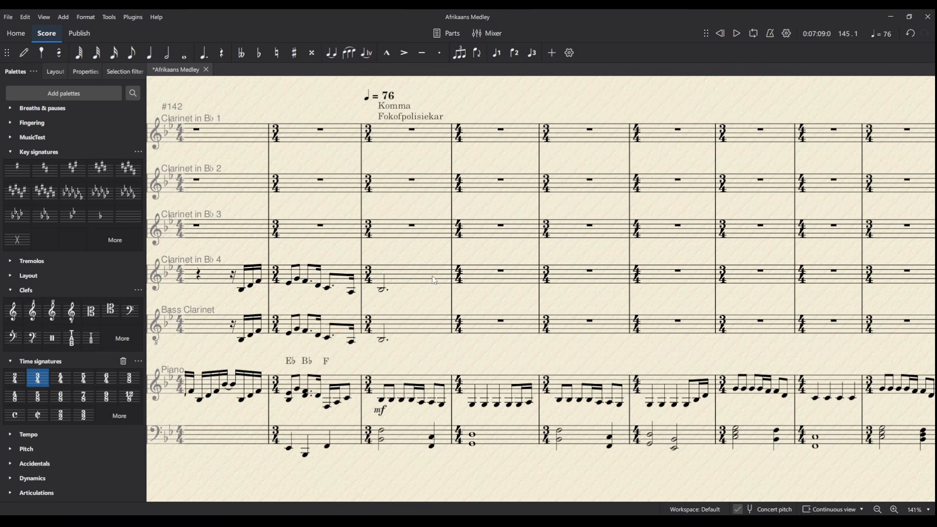
{"action": "left_click", "coordinate": [369, 277]}
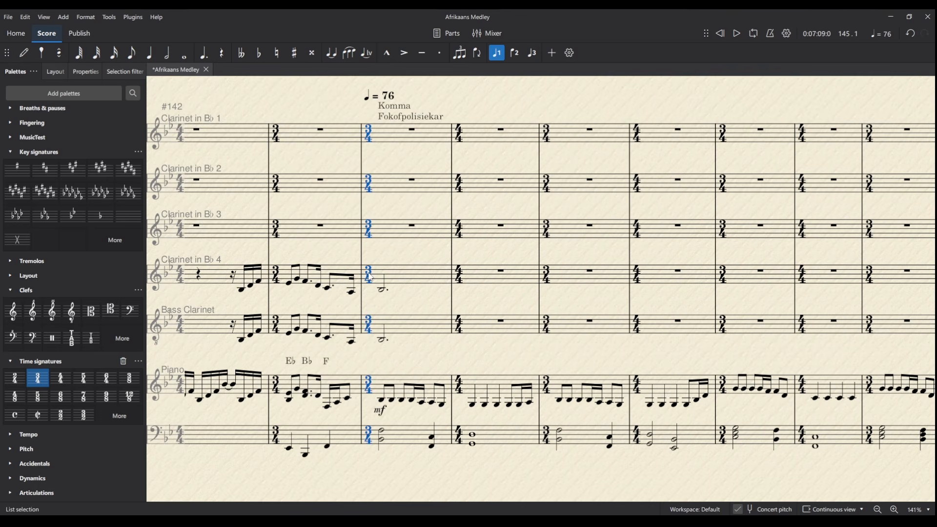
{"action": "key", "text": "Delete"}
Change the barline before "Komma" to a double barline.
{"action": "left_click", "coordinate": [362, 160]}
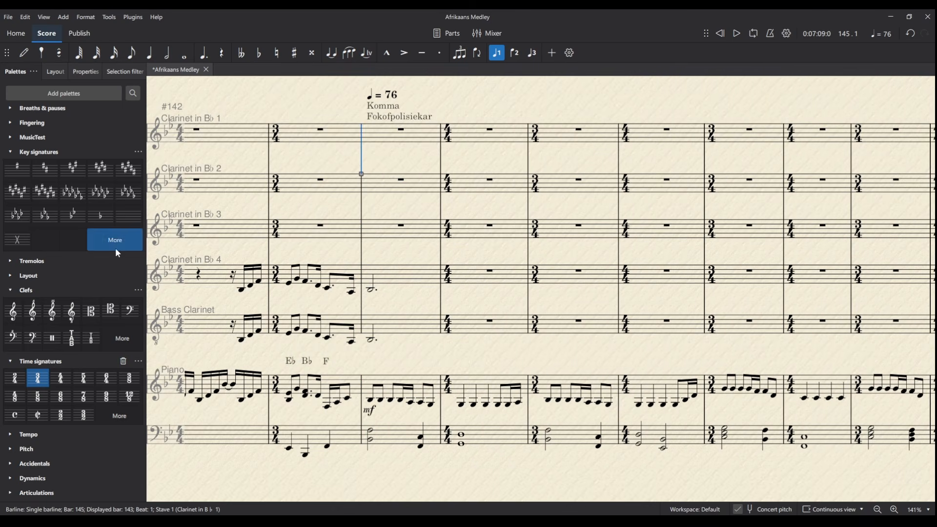
{"action": "scroll", "coordinate": [39, 356], "scroll_direction": "down", "scroll_amount": 3}
{"action": "scroll", "coordinate": [39, 356], "scroll_direction": "down", "scroll_amount": 2}
{"action": "left_click", "coordinate": [45, 453]}
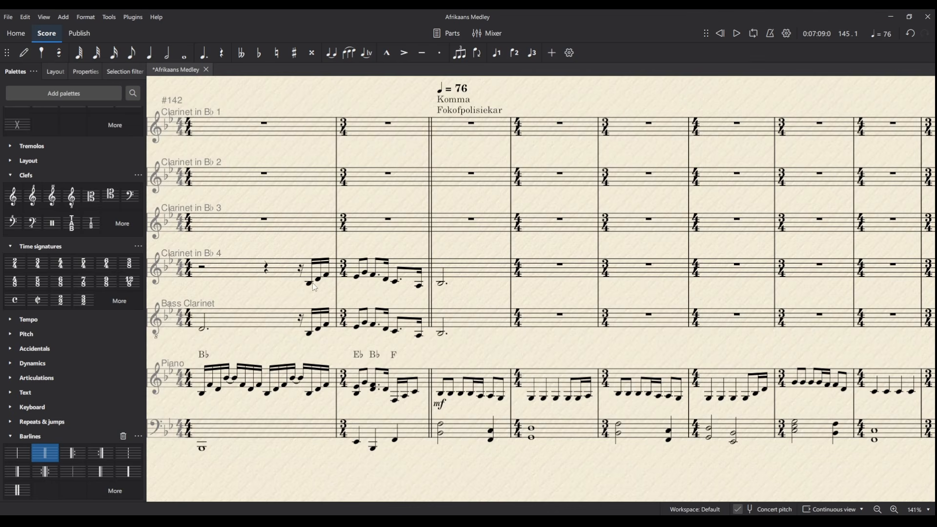
Play the "Komma" transition from the Clarinet 4 sixteenth-note pickup in bar 142 and save the score.
{"action": "left_click", "coordinate": [309, 283]}
{"action": "key", "text": "space"}
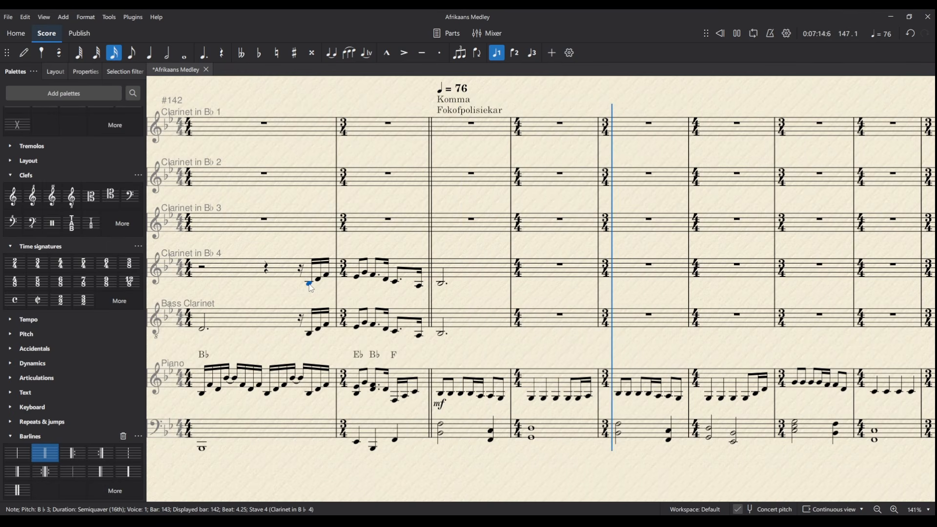
{"action": "key", "text": "space"}
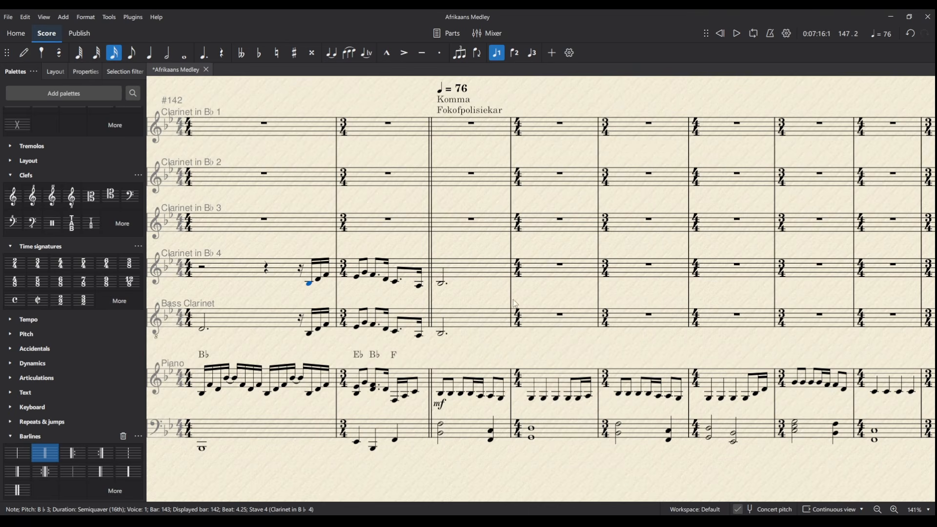
{"action": "key", "text": "Escape"}
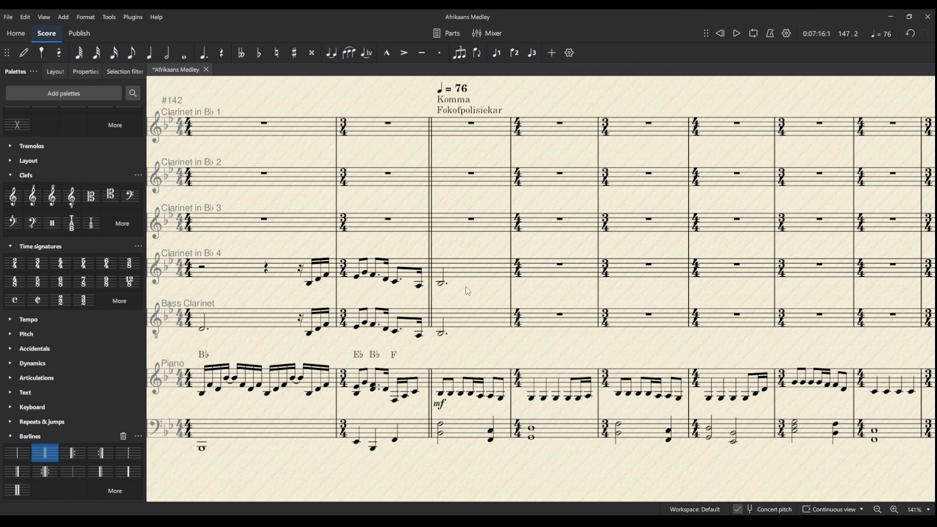
{"action": "key", "text": "ctrl+s"}
Go to the end of "Komma" and play the transition into "Lig op die Horison" from bar 174.
{"action": "scroll", "coordinate": [467, 289], "scroll_direction": "right", "scroll_amount": 6}
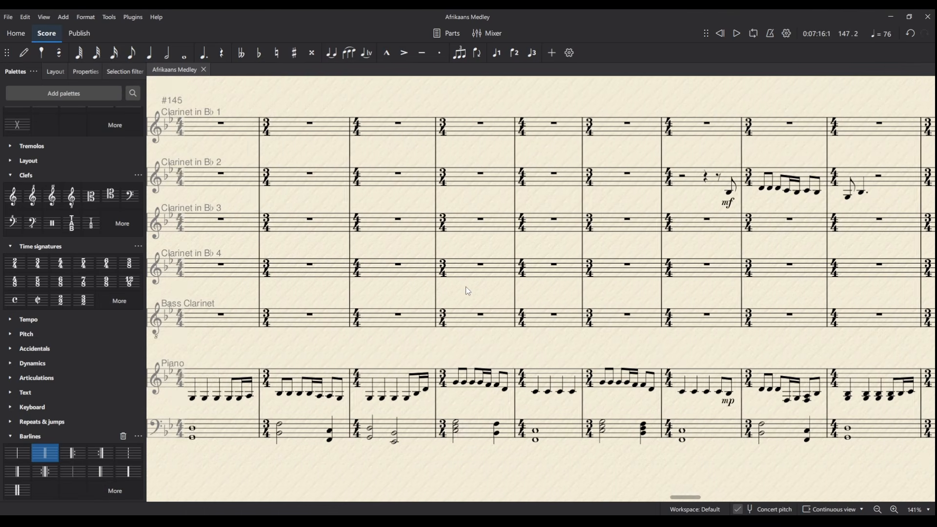
{"action": "scroll", "coordinate": [469, 292], "scroll_direction": "left", "scroll_amount": 6}
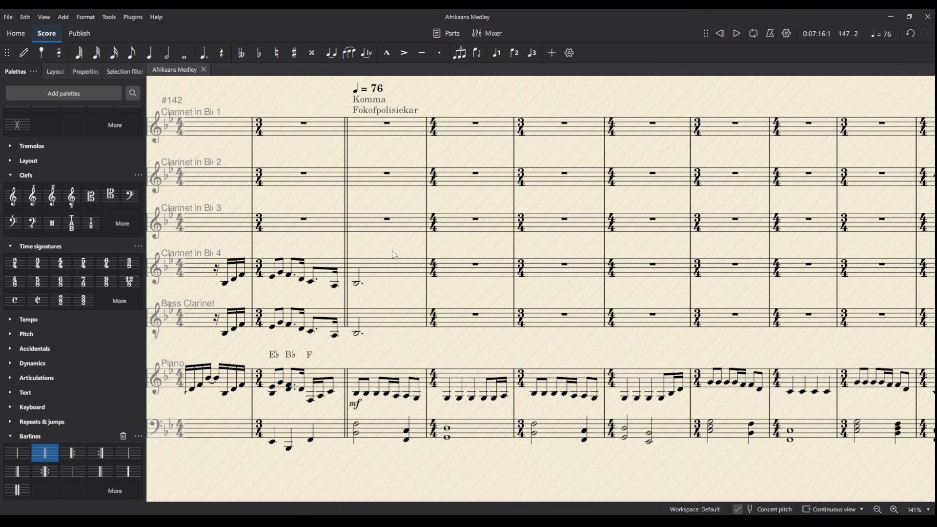
{"action": "scroll", "coordinate": [437, 252], "scroll_direction": "right", "scroll_amount": 10}
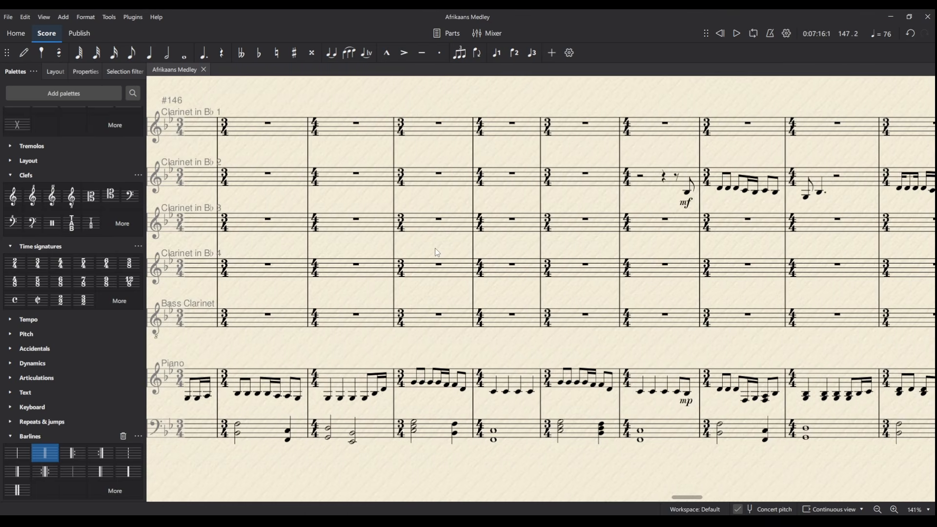
{"action": "scroll", "coordinate": [437, 252], "scroll_direction": "right", "scroll_amount": 2}
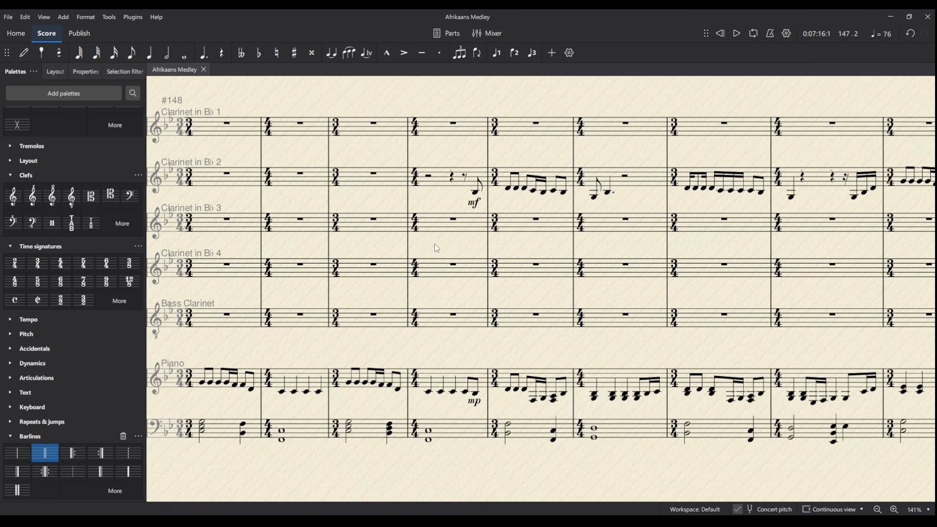
{"action": "scroll", "coordinate": [452, 250], "scroll_direction": "right", "scroll_amount": 10}
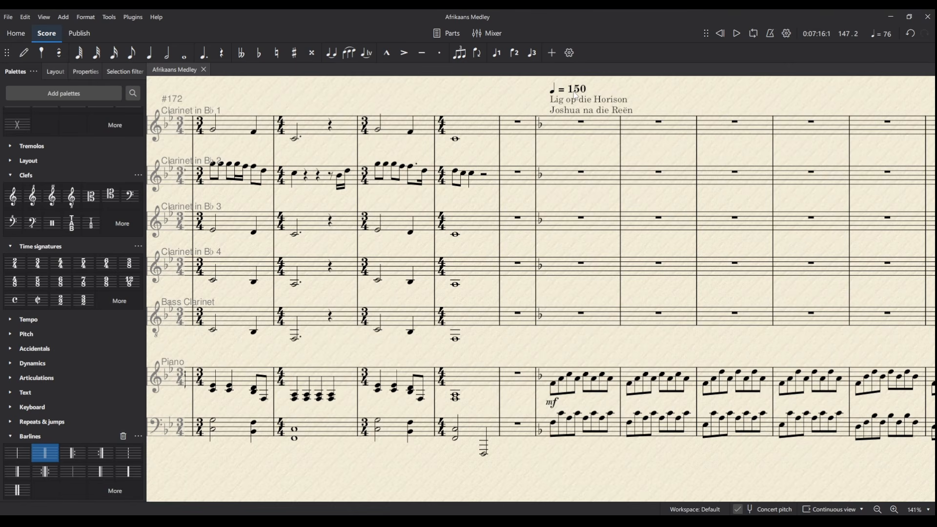
{"action": "left_click", "coordinate": [378, 131]}
{"action": "key", "text": "space"}
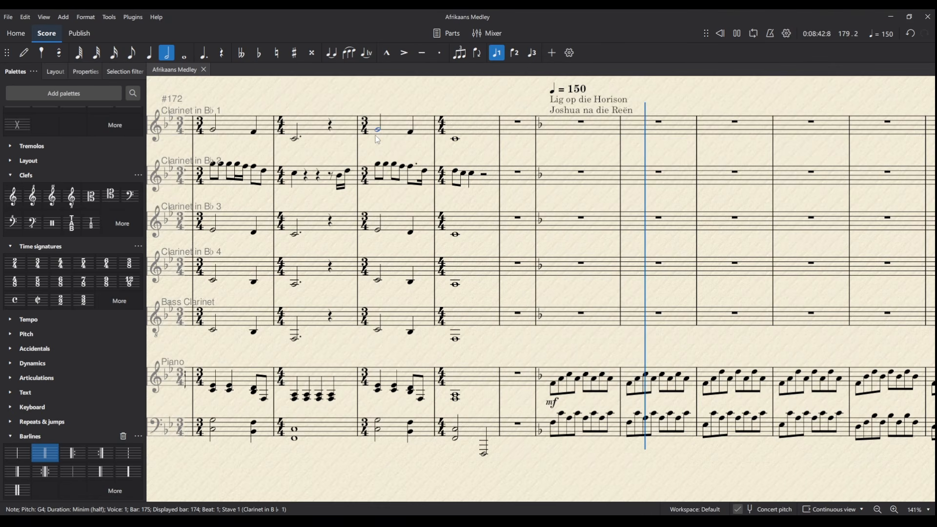
{"action": "key", "text": "space"}
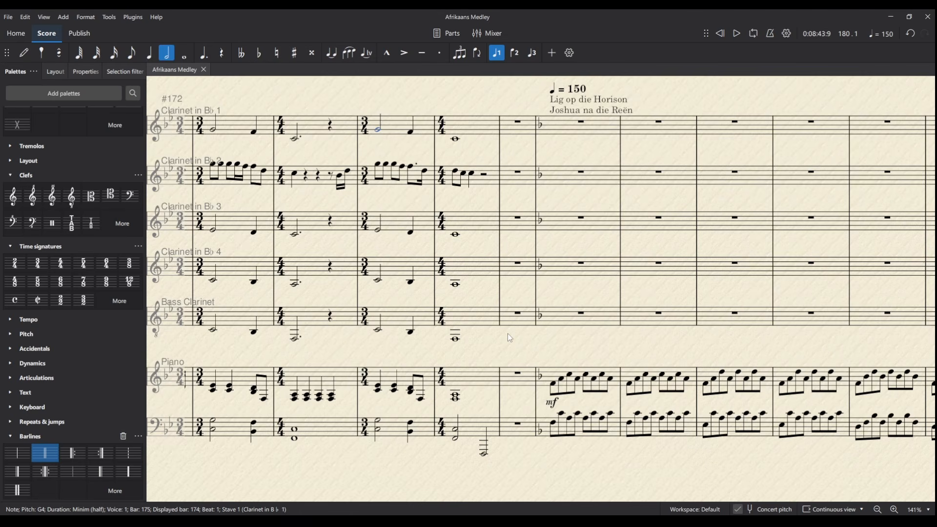
Delete the empty bar between the last "Komma" bar and "Lig op die Horison".
{"action": "left_click", "coordinate": [464, 174]}
{"action": "left_click", "coordinate": [472, 175]}
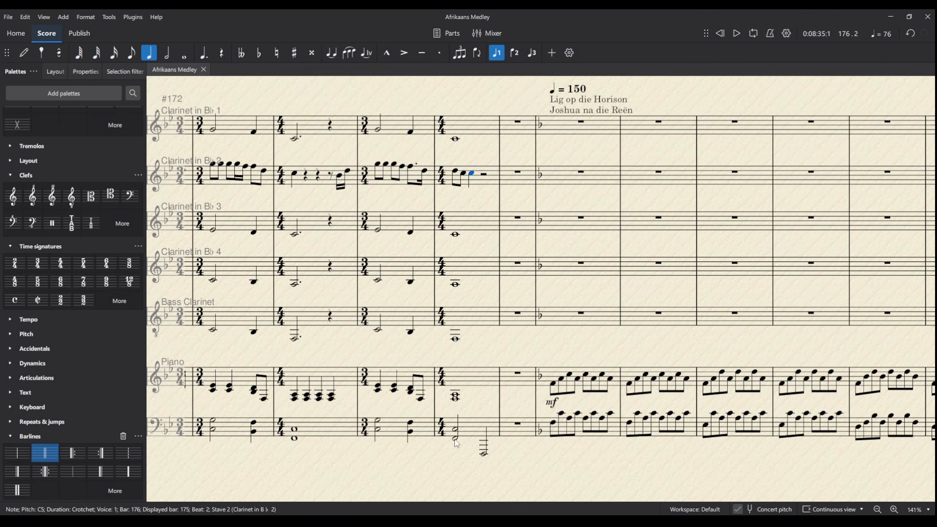
{"action": "left_click", "coordinate": [511, 127]}
{"action": "key", "text": "ctrl+Delete"}
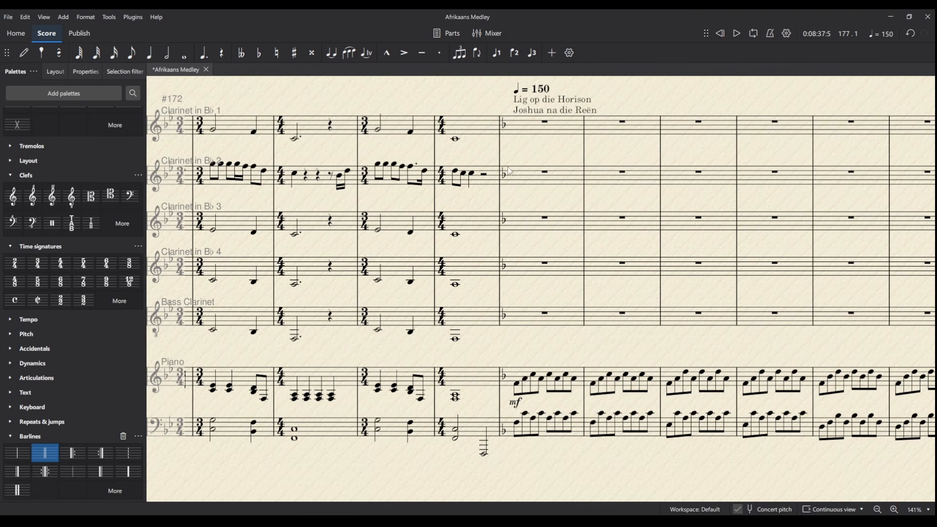
Lengthen Clarinet 2's last note in bar 175 to a dotted half and play the transition from bar 174.
{"action": "left_click", "coordinate": [472, 173]}
{"action": "key", "text": "6"}
{"action": "key", "text": "period"}
{"action": "left_click", "coordinate": [456, 139]}
{"action": "left_click", "coordinate": [380, 133]}
{"action": "key", "text": "space"}
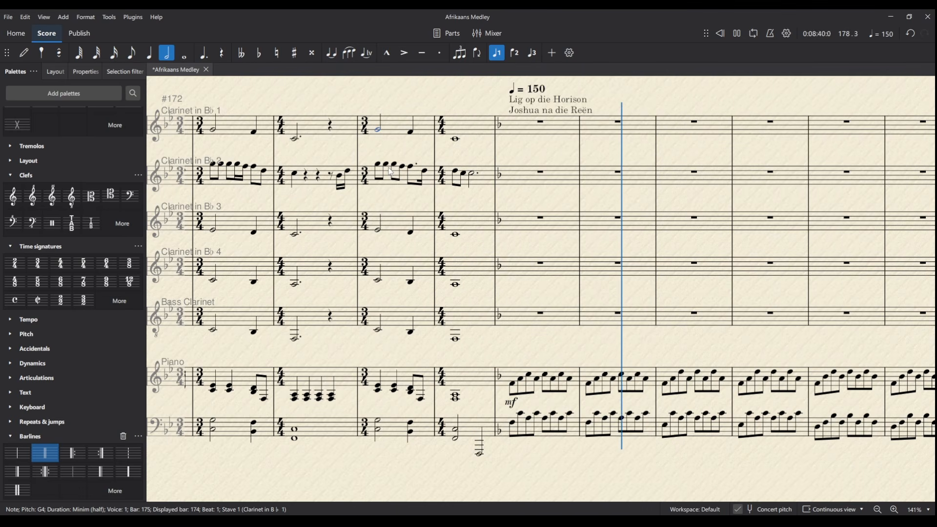
{"action": "key", "text": "space"}
In bar 175, raise the piano left-hand F on beat 3 two octaves and shorten the right-hand chord to a half note.
{"action": "left_click", "coordinate": [480, 454]}
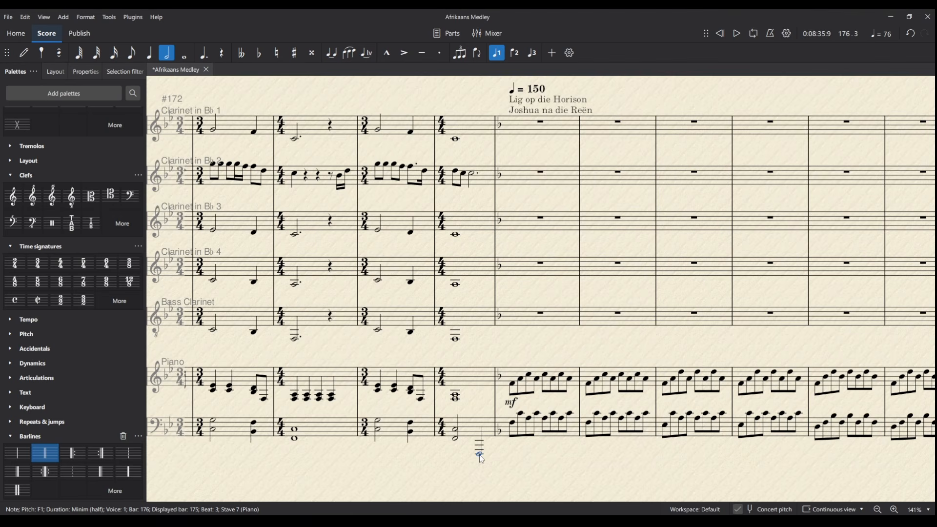
{"action": "key", "text": "ctrl+Up"}
{"action": "left_click", "coordinate": [457, 400]}
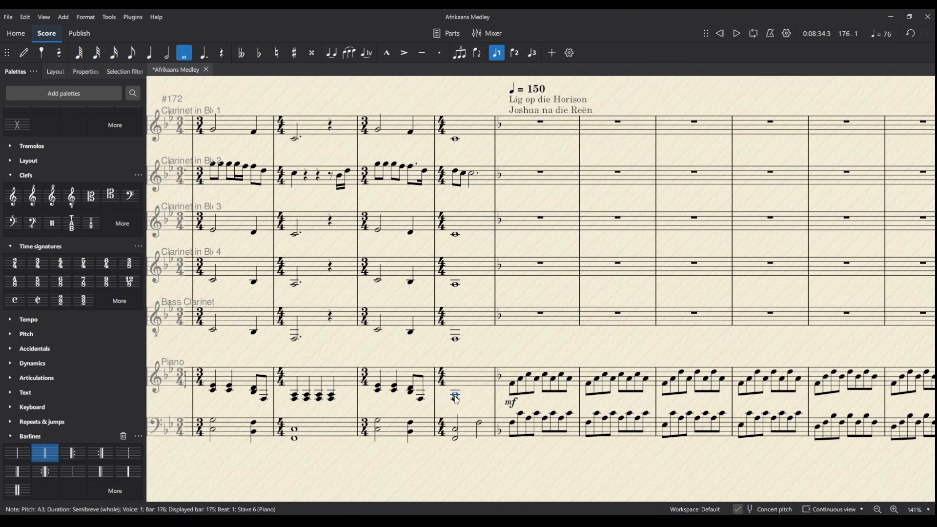
{"action": "key", "text": "6"}
{"action": "key", "text": "Right"}
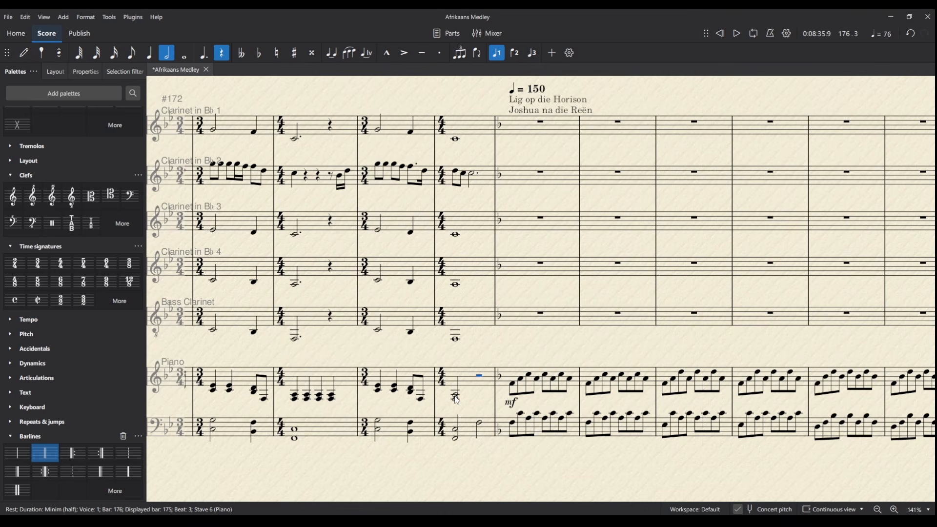
Enter a half-note chord of F4 and A4 on beat 3 of bar 175 in the upper piano staff.
{"action": "key", "text": "n"}
{"action": "key", "text": "f"}
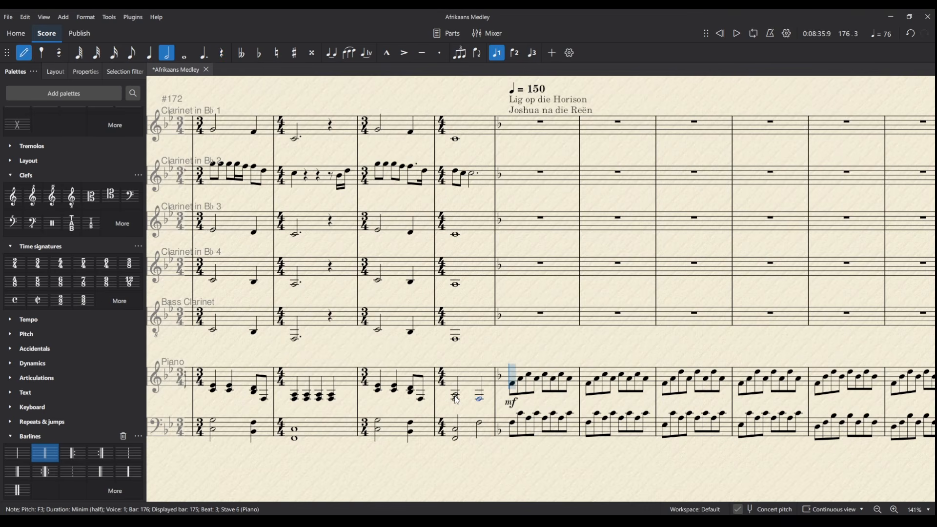
{"action": "key", "text": "shift+a"}
{"action": "key", "text": "ctrl+Up"}
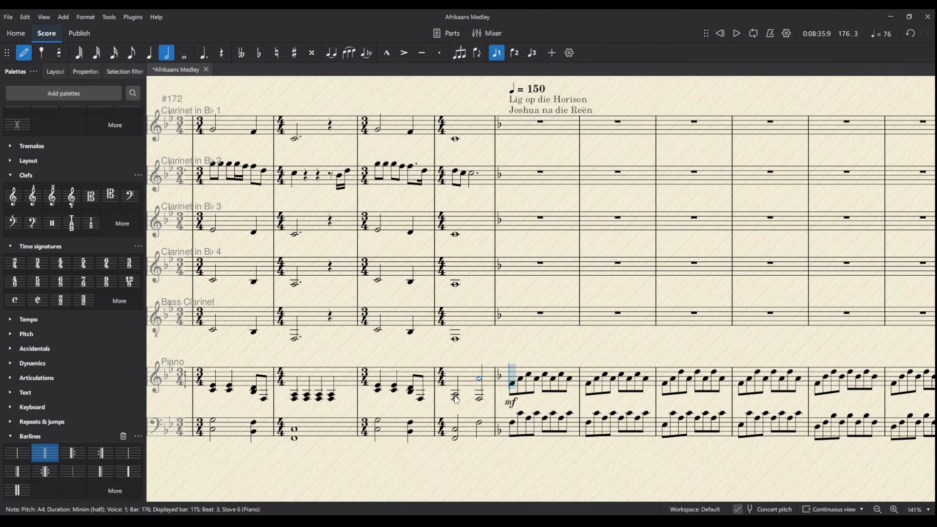
{"action": "key", "text": "shift+f"}
{"action": "key", "text": "Escape"}
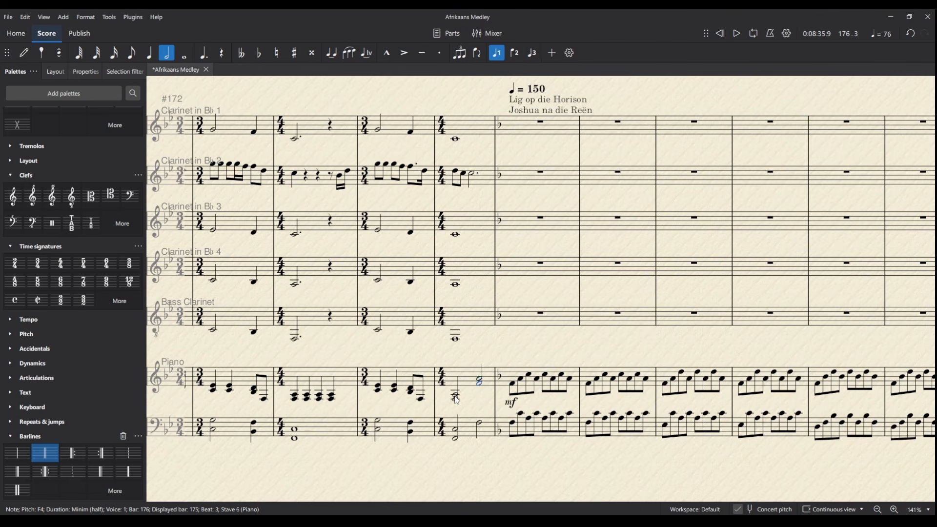
Play the revised transition from bar 175 and put a double barline before "Lig op die Horison".
{"action": "left_click", "coordinate": [436, 388]}
{"action": "key", "text": "space"}
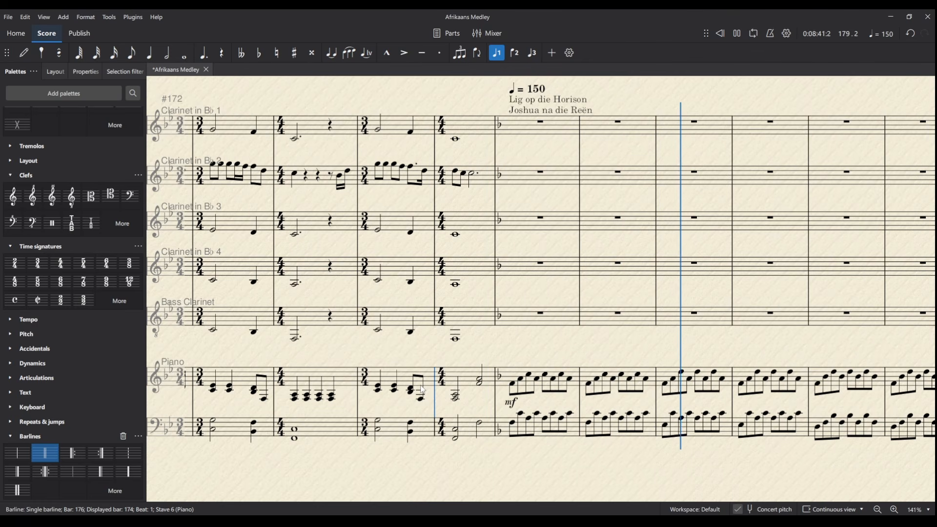
{"action": "key", "text": "space"}
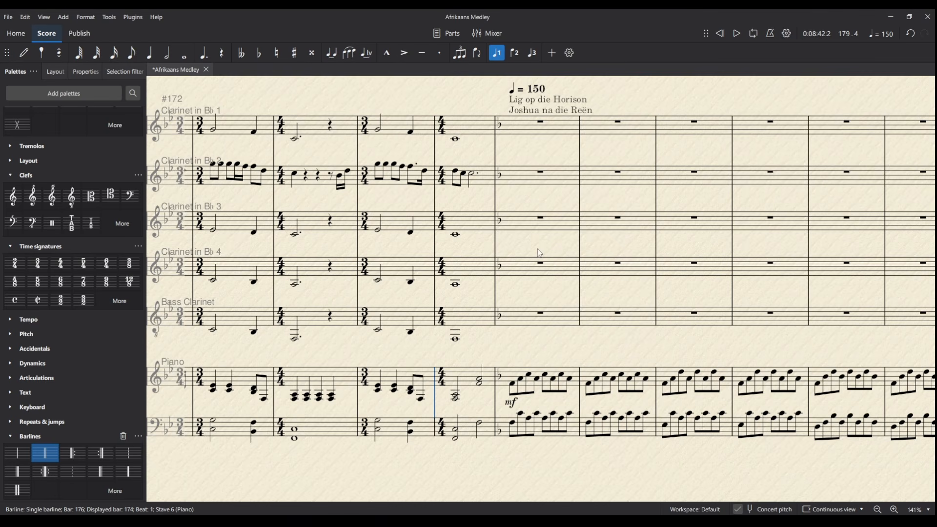
{"action": "left_click", "coordinate": [496, 195]}
{"action": "left_click", "coordinate": [101, 472]}
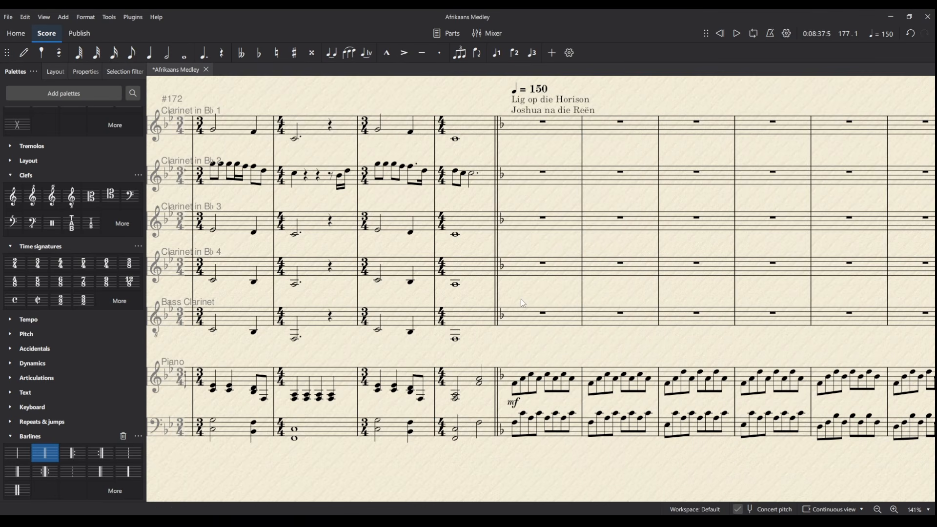